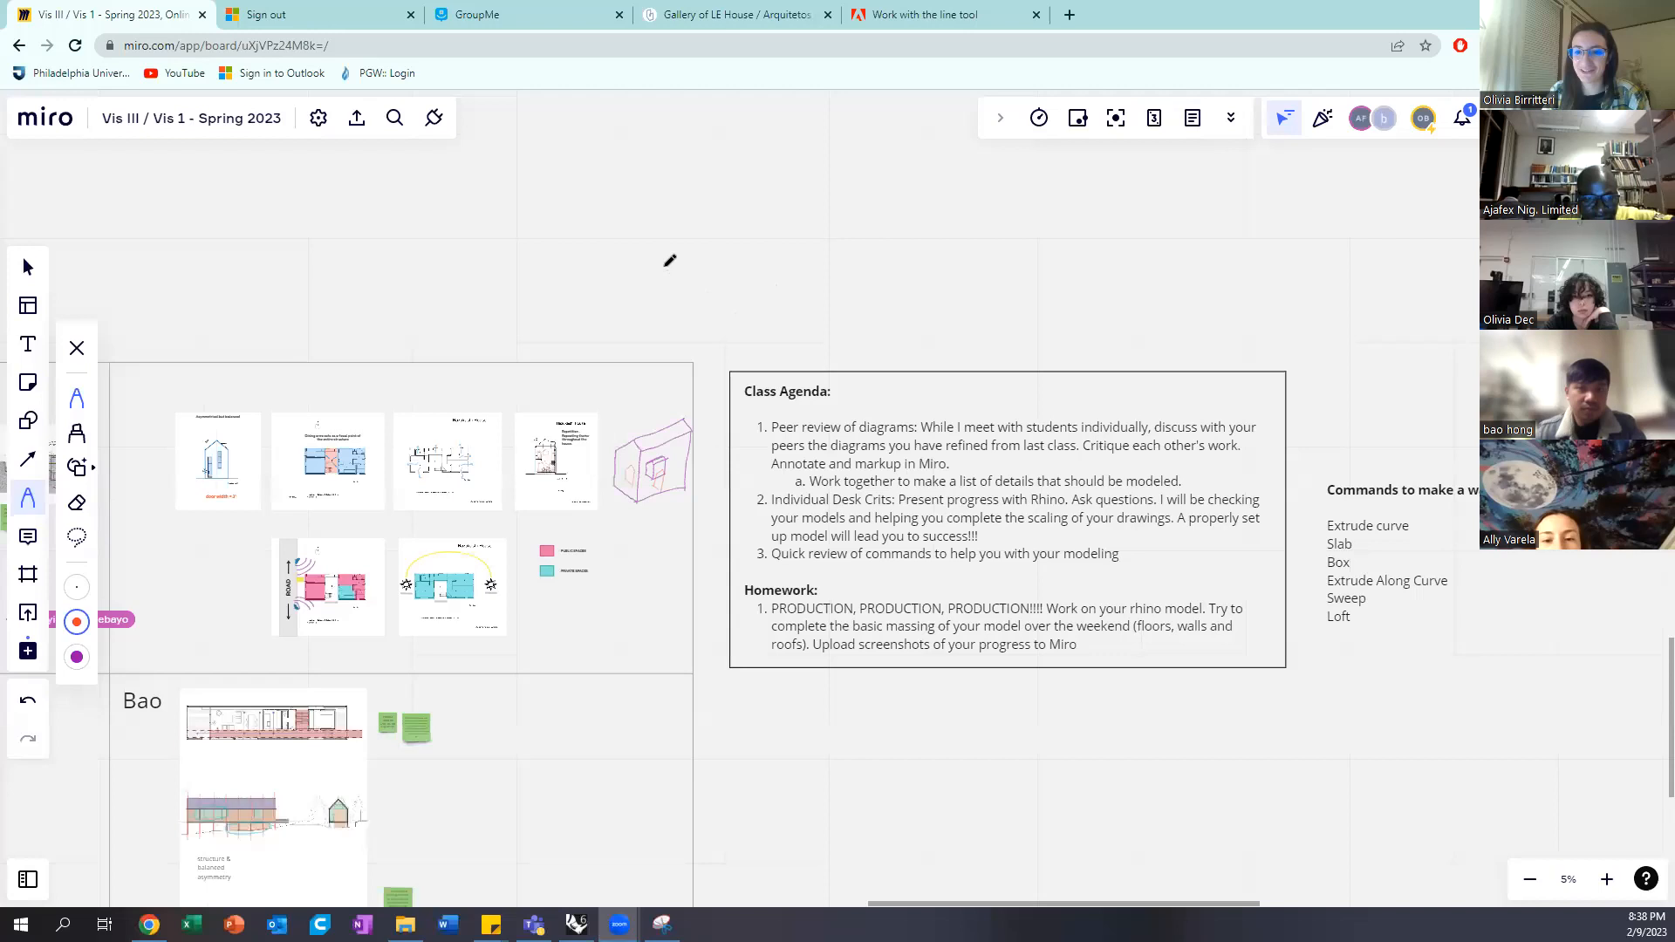
Circle the "Commands to make a wall" list in red on the board and switch to Rhinoceros 6
{"action": "scroll", "coordinate": [666, 265], "scroll_direction": "down", "scroll_amount": 5}
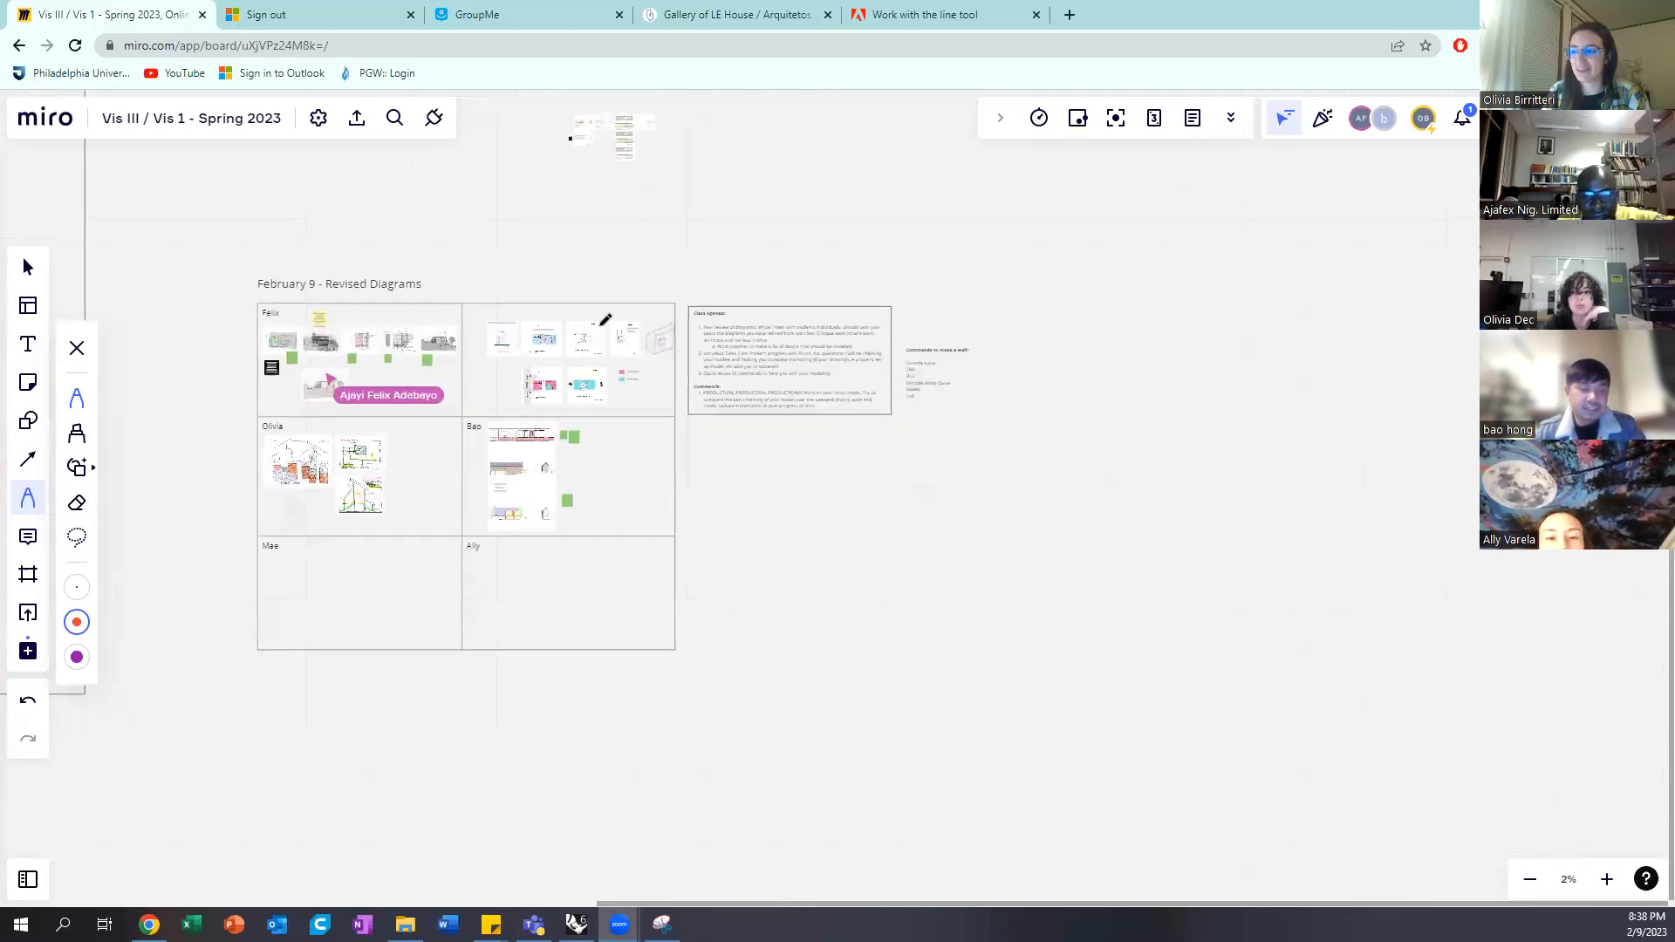
{"action": "scroll", "coordinate": [655, 344], "scroll_direction": "down", "scroll_amount": 4}
{"action": "scroll", "coordinate": [825, 348], "scroll_direction": "up", "scroll_amount": 5}
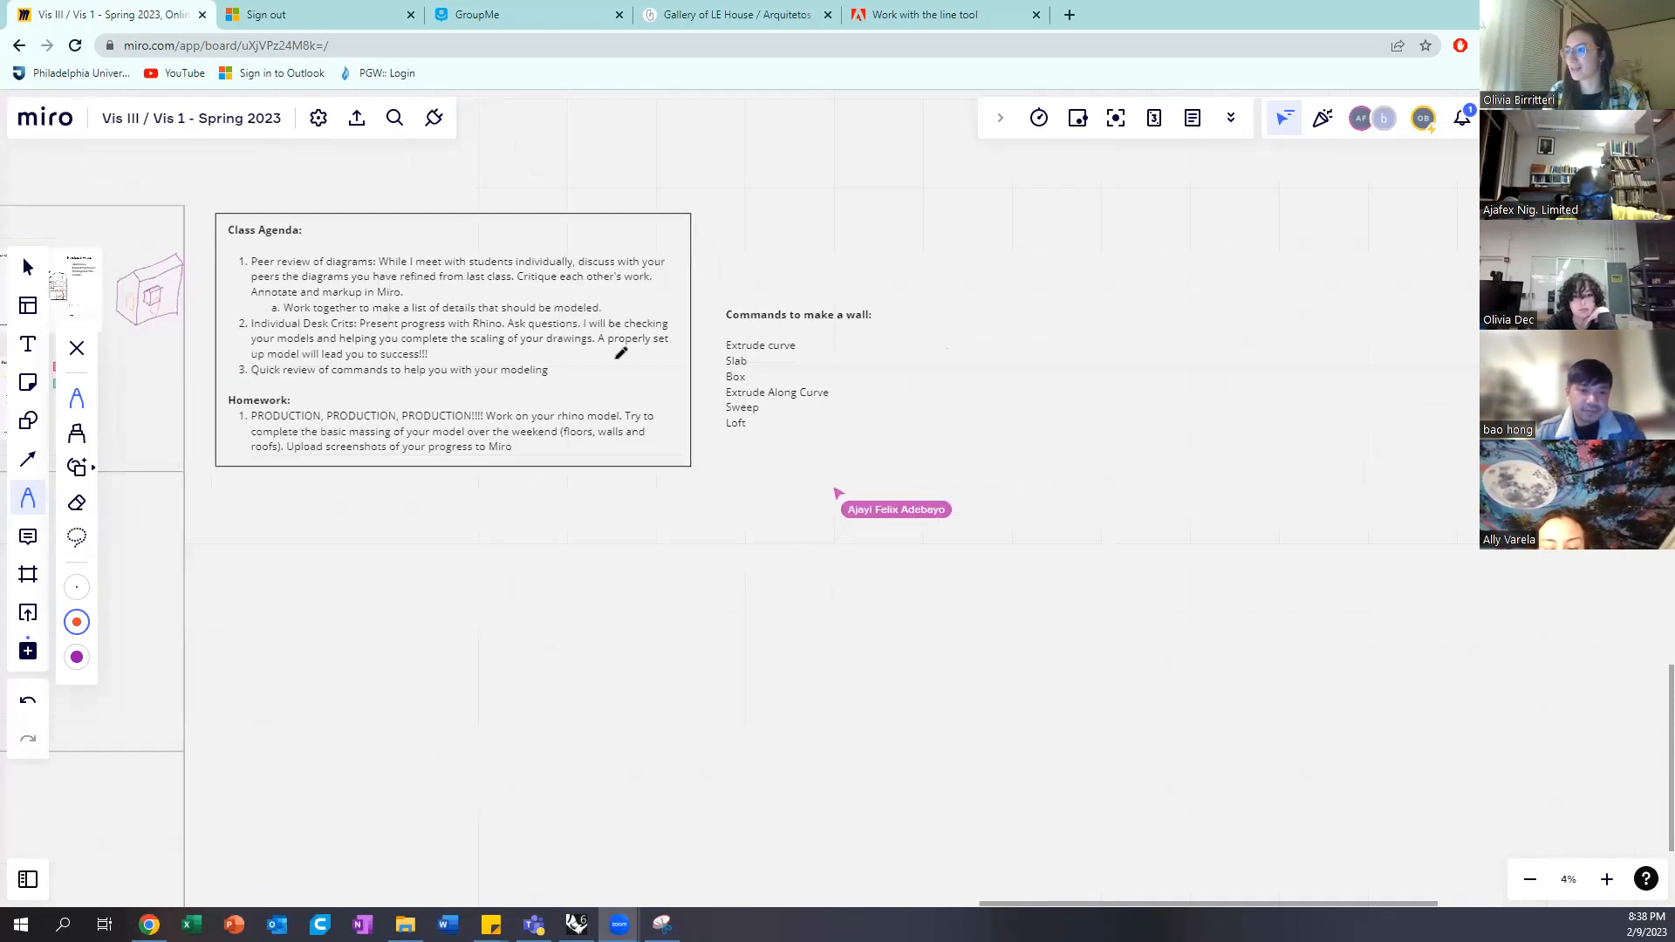
{"action": "mouse_move", "coordinate": [875, 290]}
{"action": "left_mouse_down"}
{"action": "mouse_move", "coordinate": [721, 300]}
{"action": "mouse_move", "coordinate": [723, 441]}
{"action": "mouse_move", "coordinate": [875, 443]}
{"action": "left_mouse_up"}
{"action": "left_click_drag", "start_coordinate": [794, 285], "coordinate": [876, 287]}
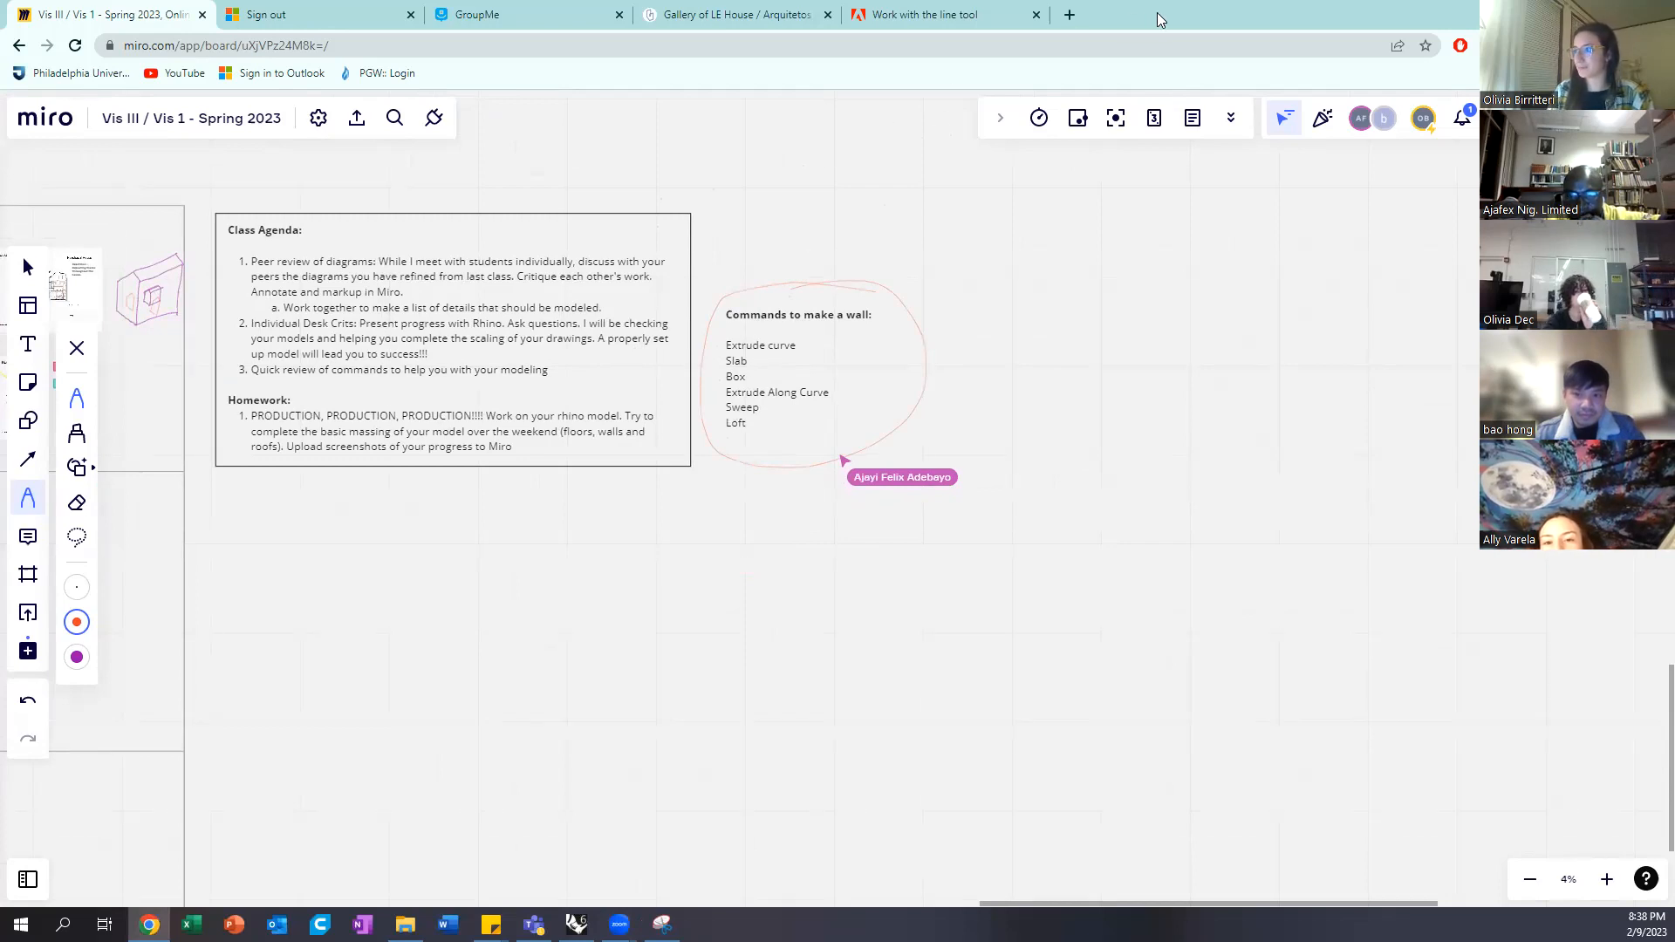
{"action": "key", "text": "alt+Tab"}
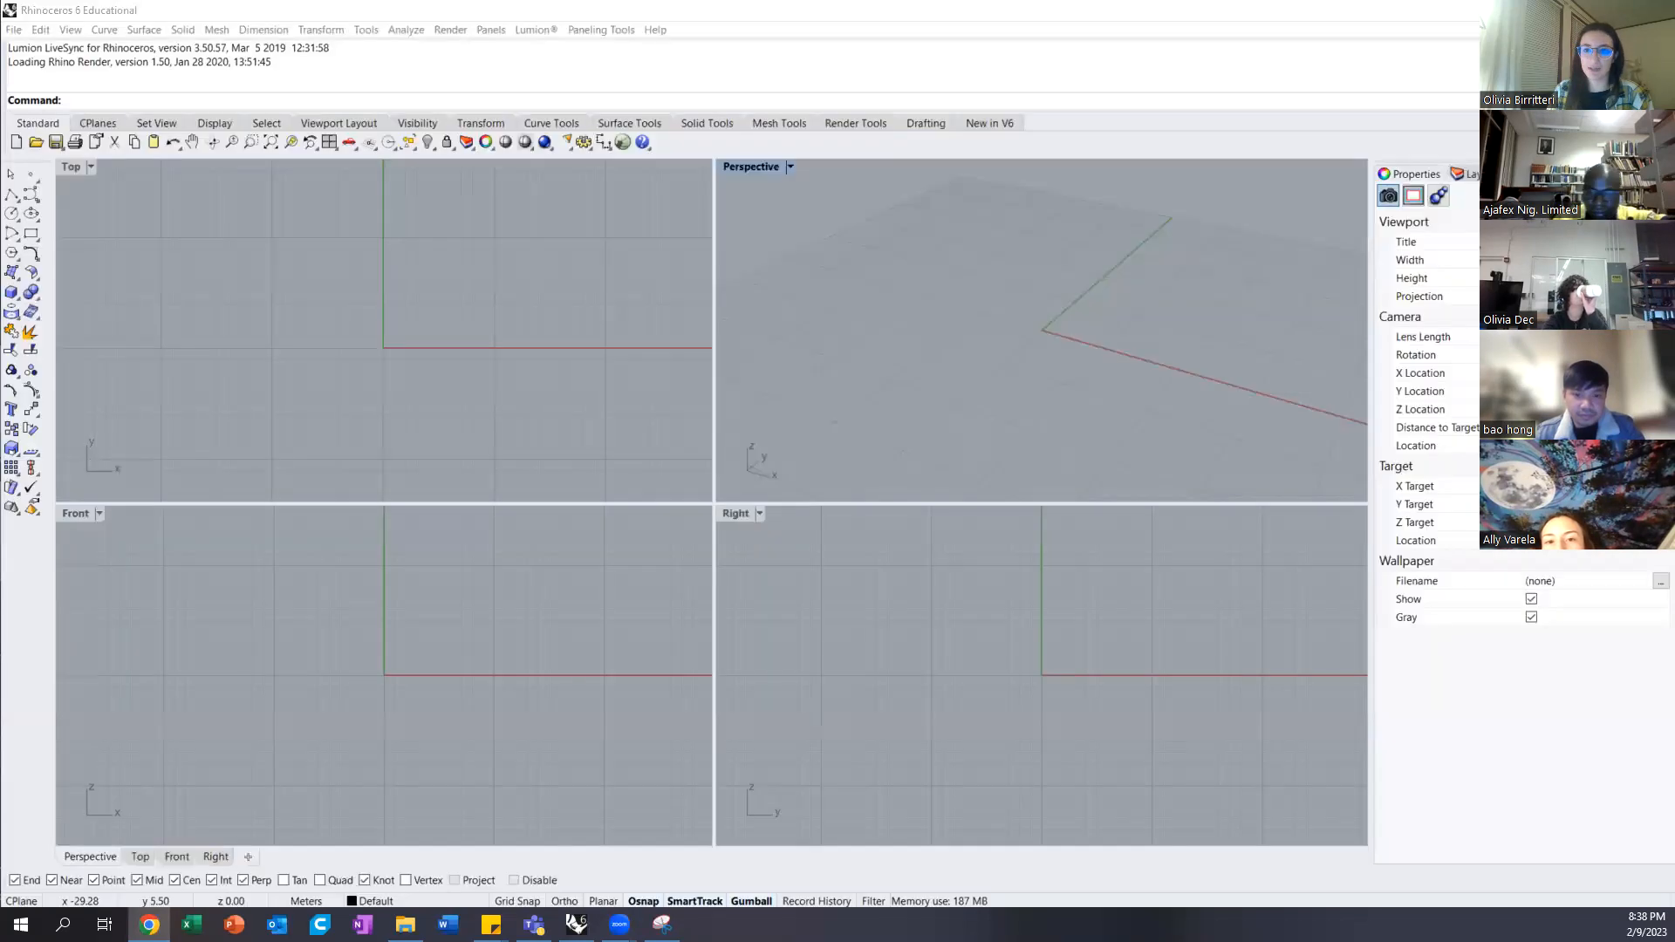
{"action": "left_click", "coordinate": [14, 30]}
{"action": "mouse_move", "coordinate": [40, 31]}
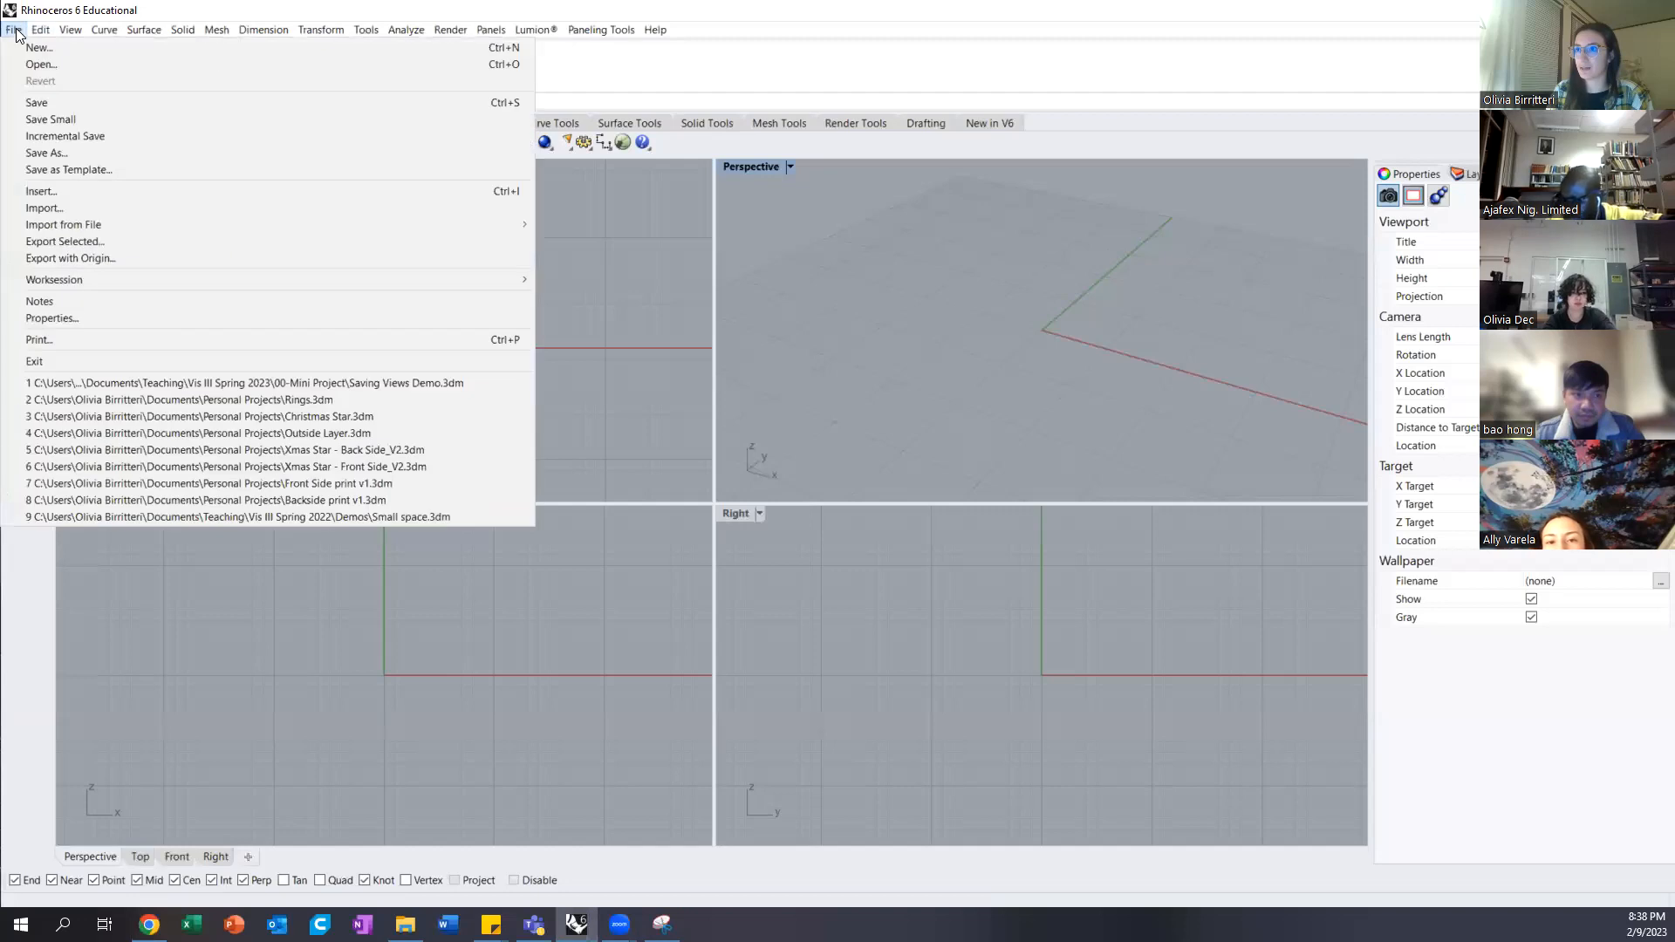
{"action": "left_click", "coordinate": [39, 62]}
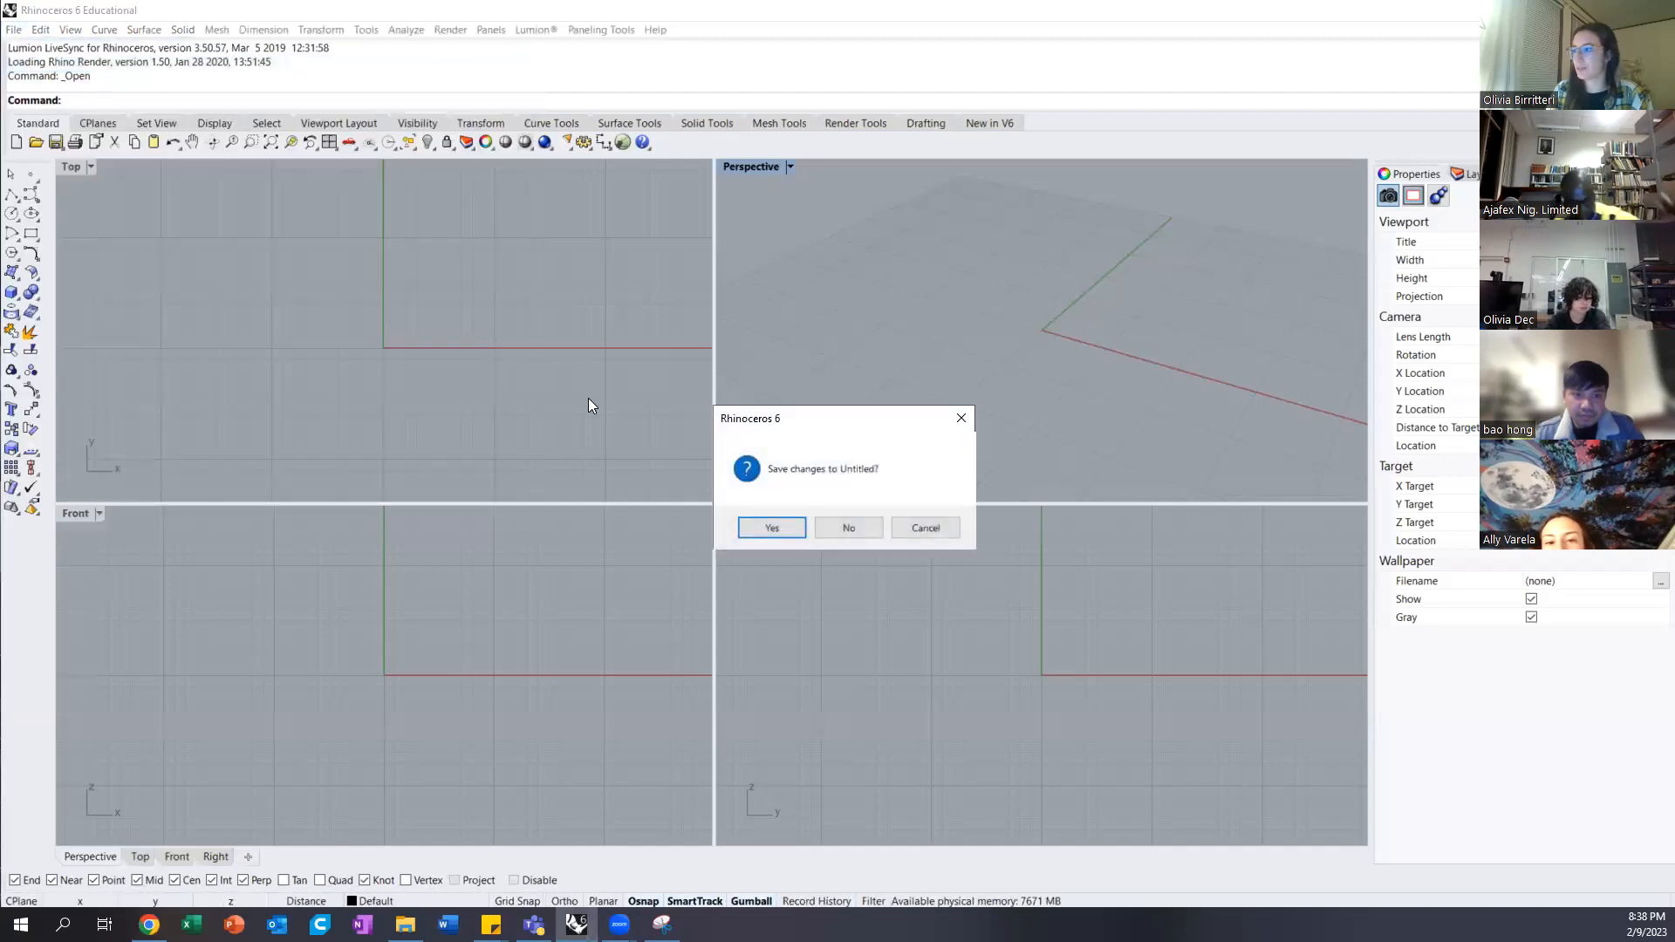
{"action": "left_click", "coordinate": [925, 527]}
Insert Cabin16.jpg from the Vis III Spring 2022 folder as a picture in the Top view, starting at the origin
{"action": "type", "text": "Pic"}
{"action": "key", "text": "Return"}
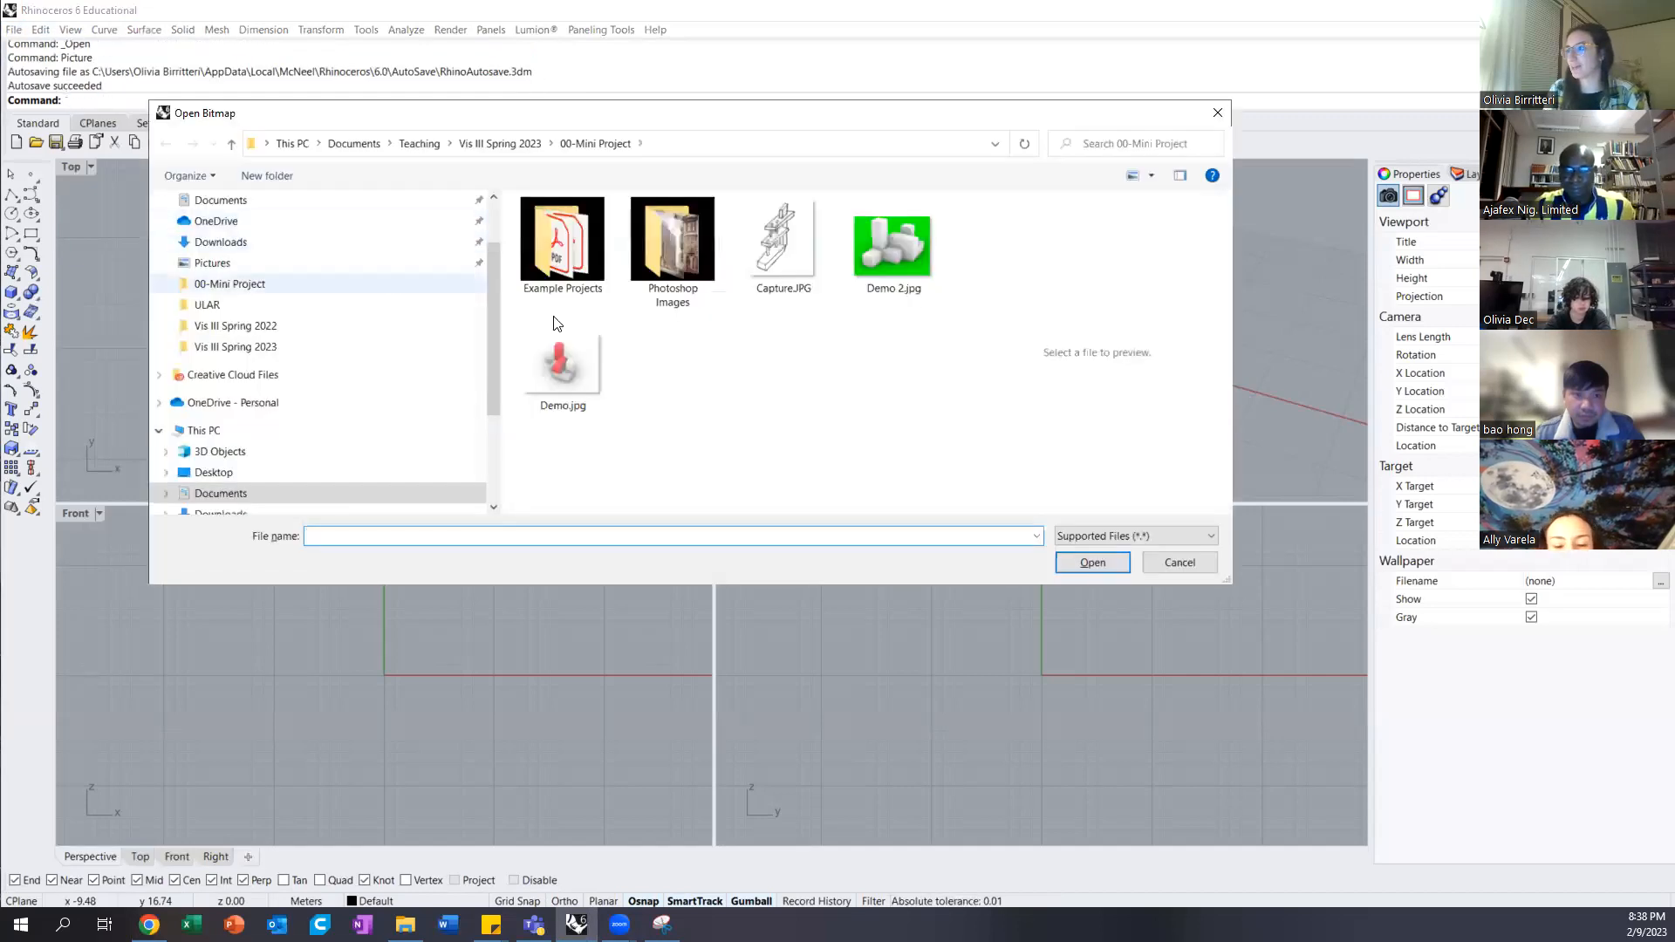
{"action": "left_click", "coordinate": [277, 327]}
{"action": "scroll", "coordinate": [750, 358], "scroll_direction": "down", "scroll_amount": 3}
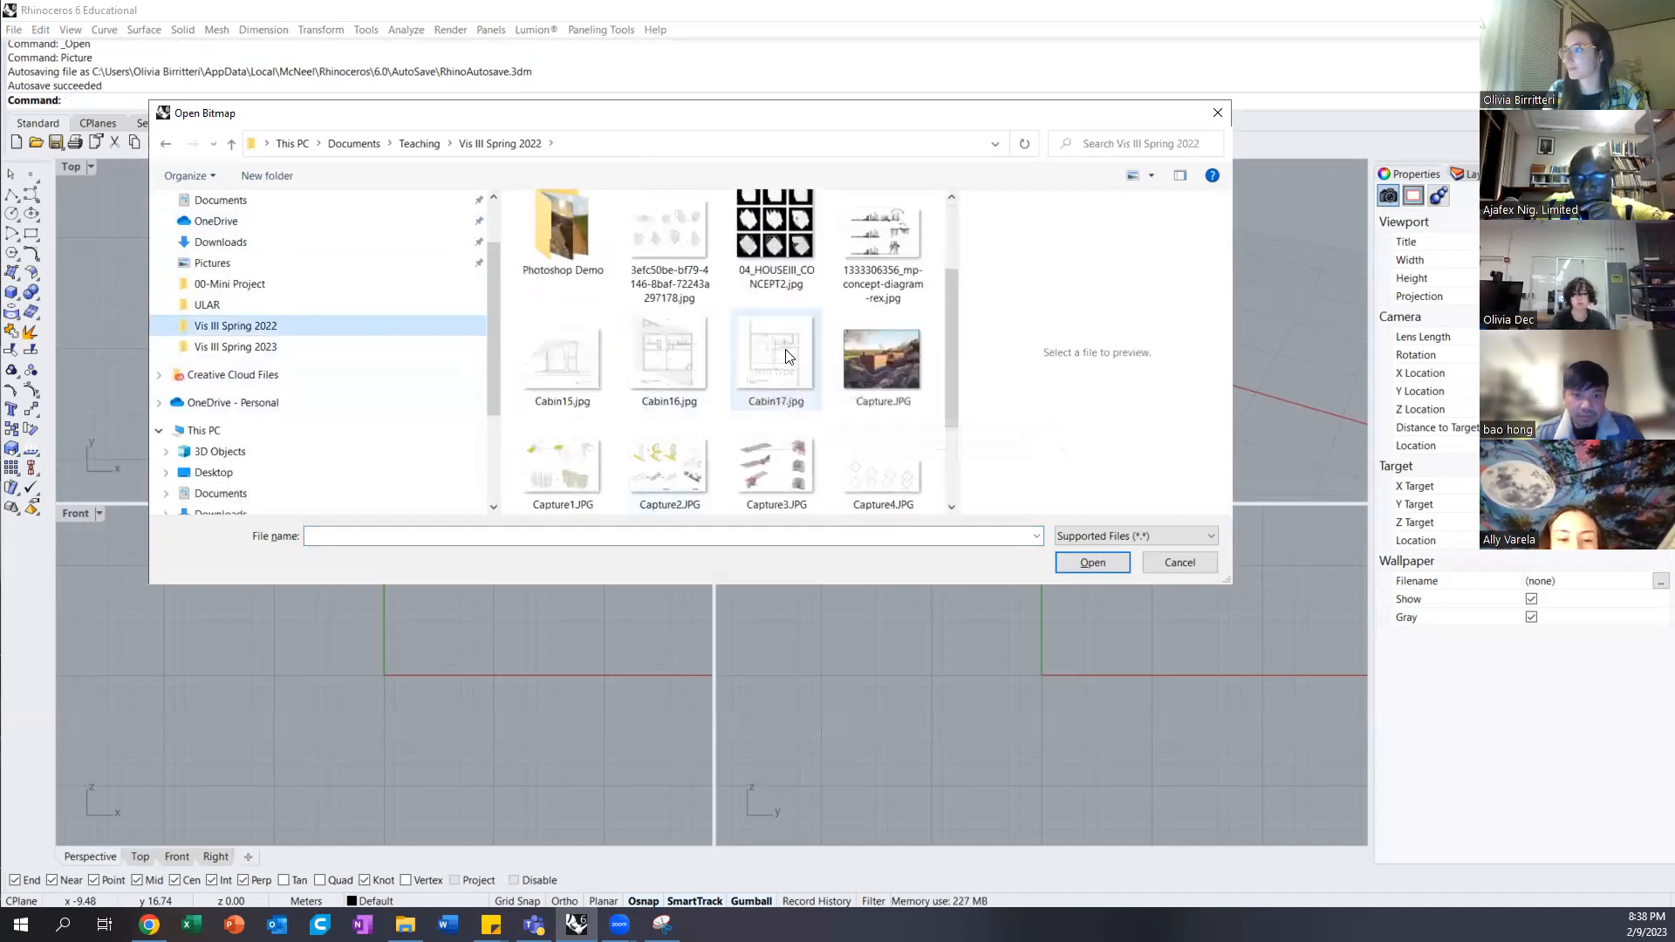
{"action": "left_click", "coordinate": [669, 353]}
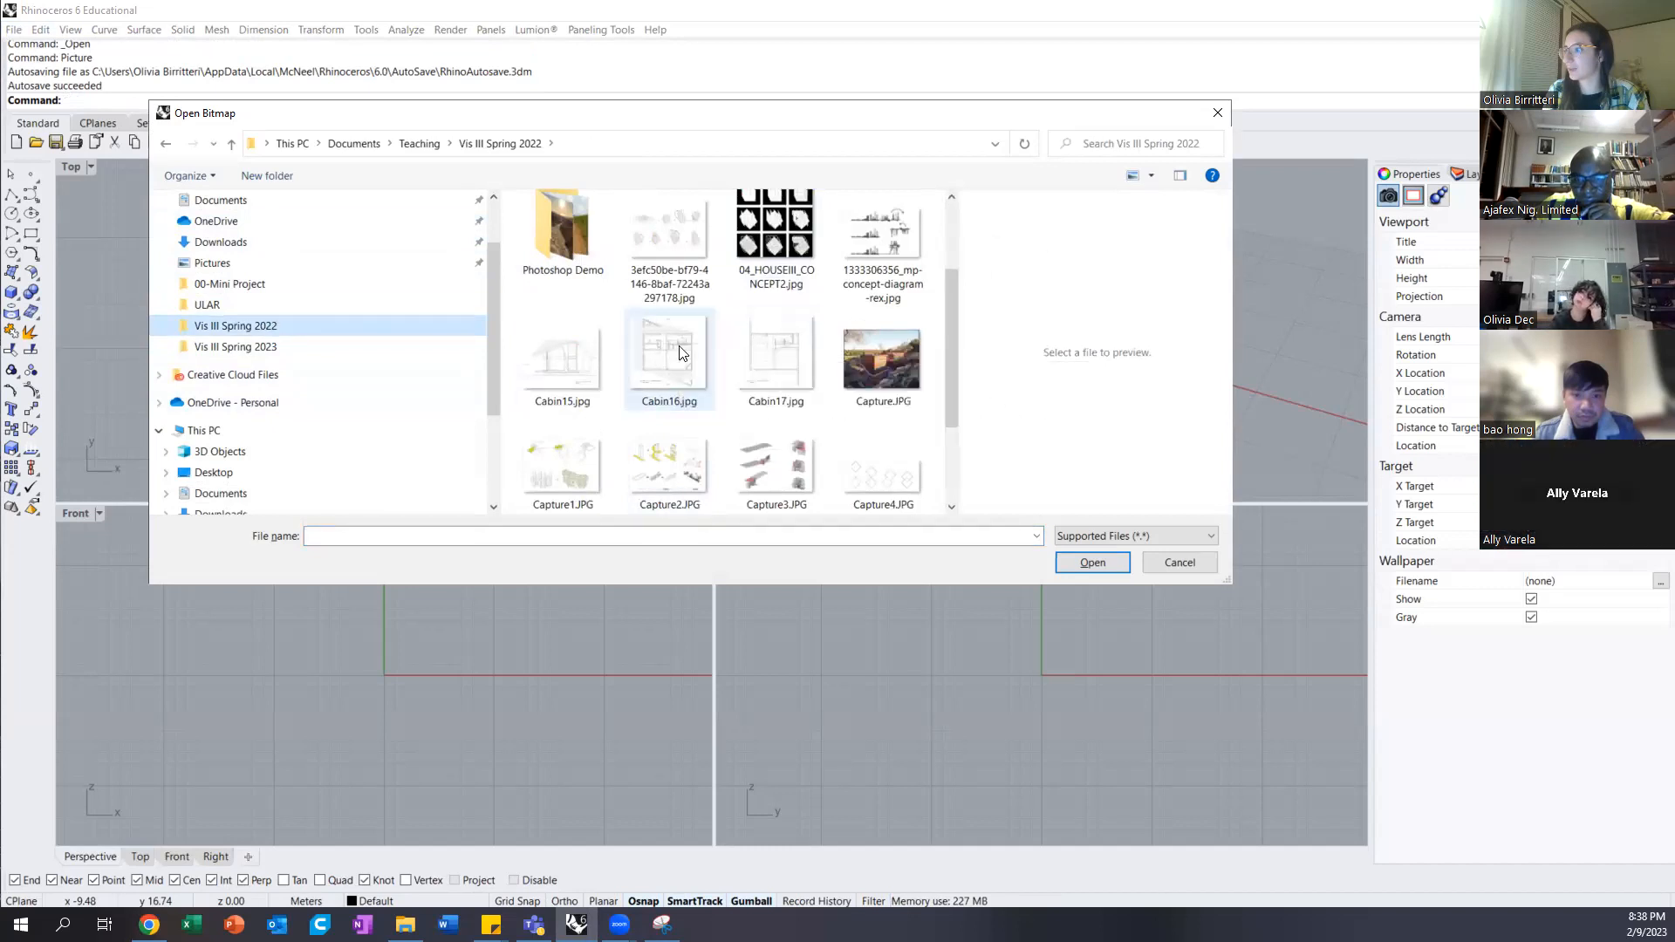
{"action": "left_click", "coordinate": [1090, 561]}
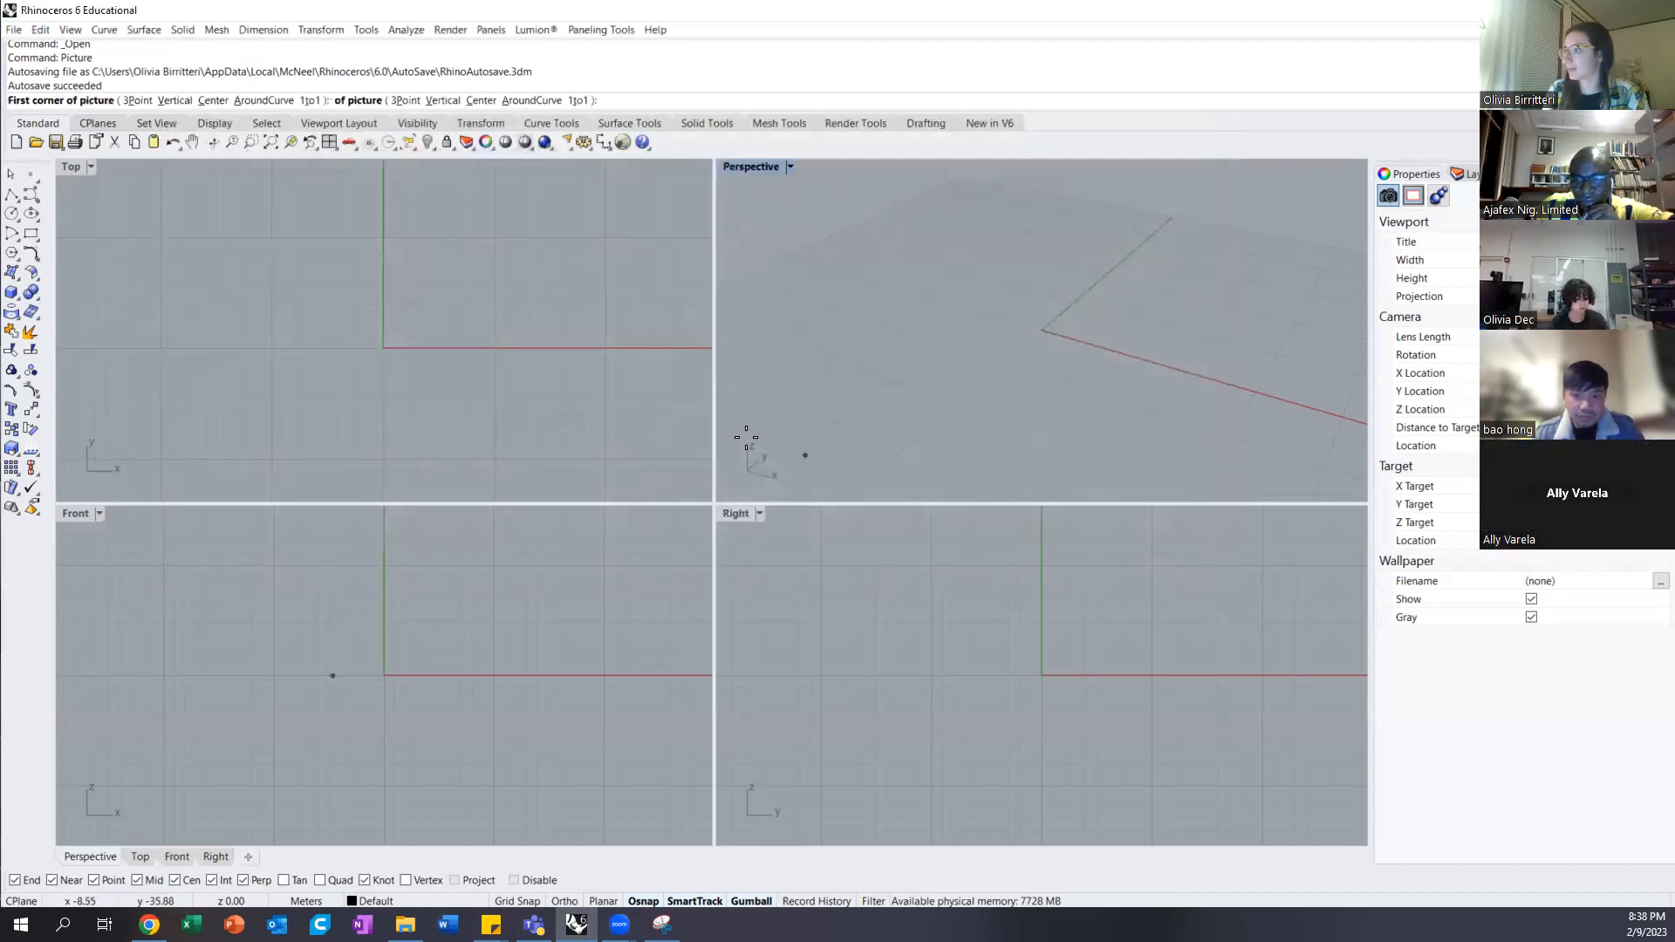
{"action": "left_click", "coordinate": [386, 348]}
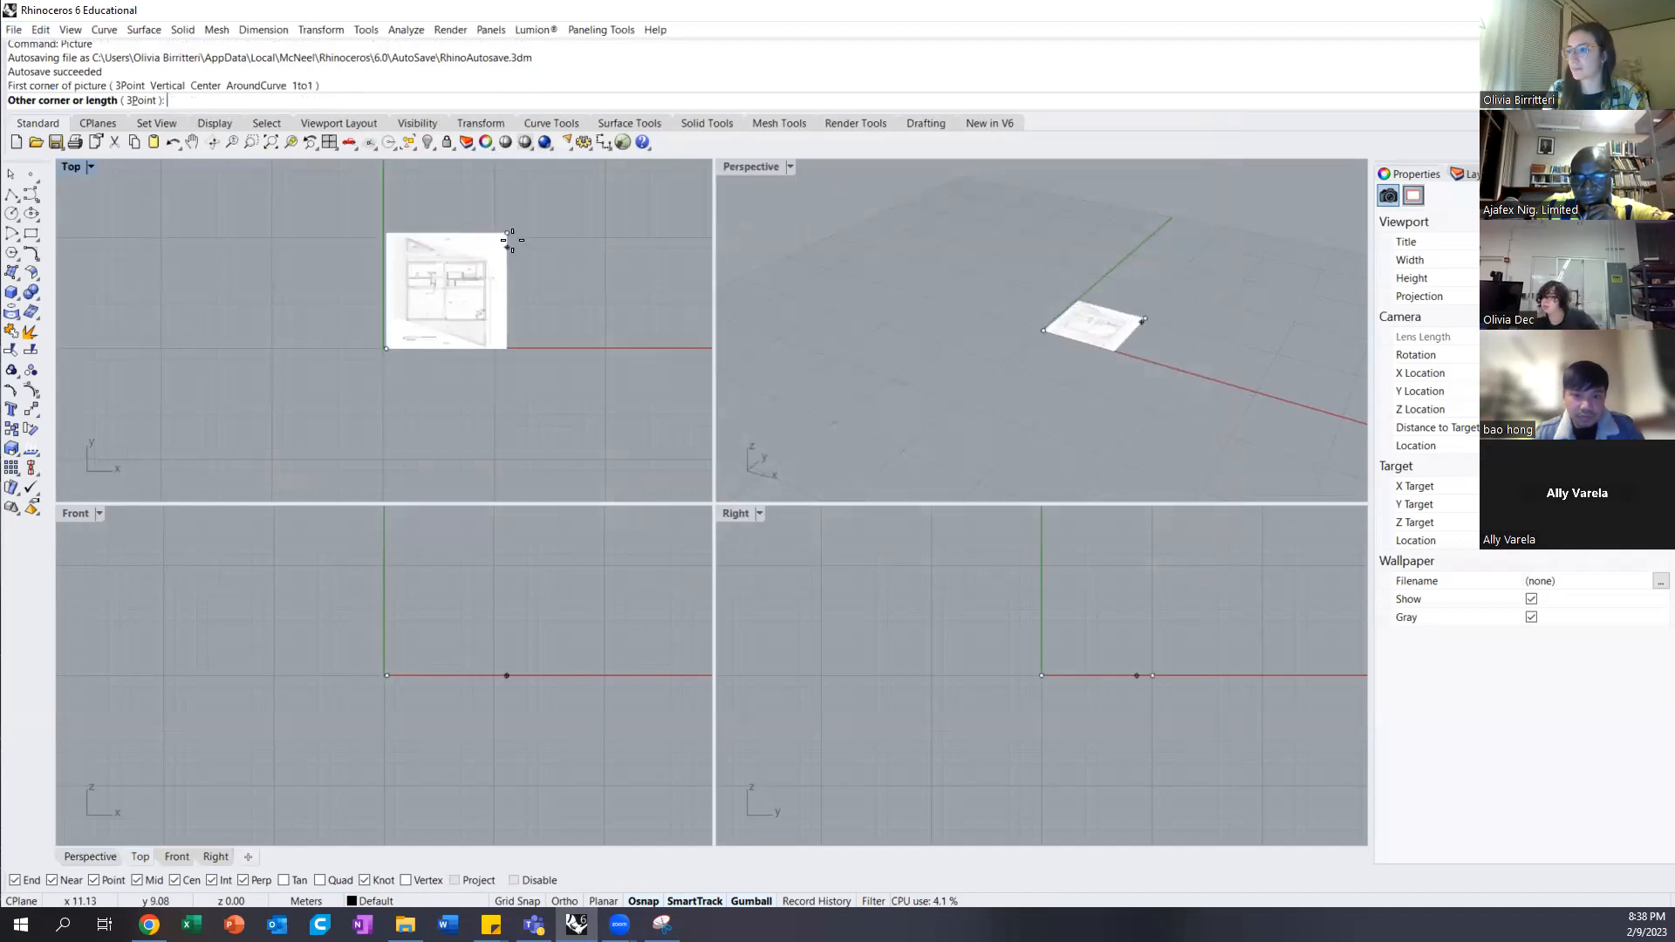
{"action": "left_click", "coordinate": [532, 209]}
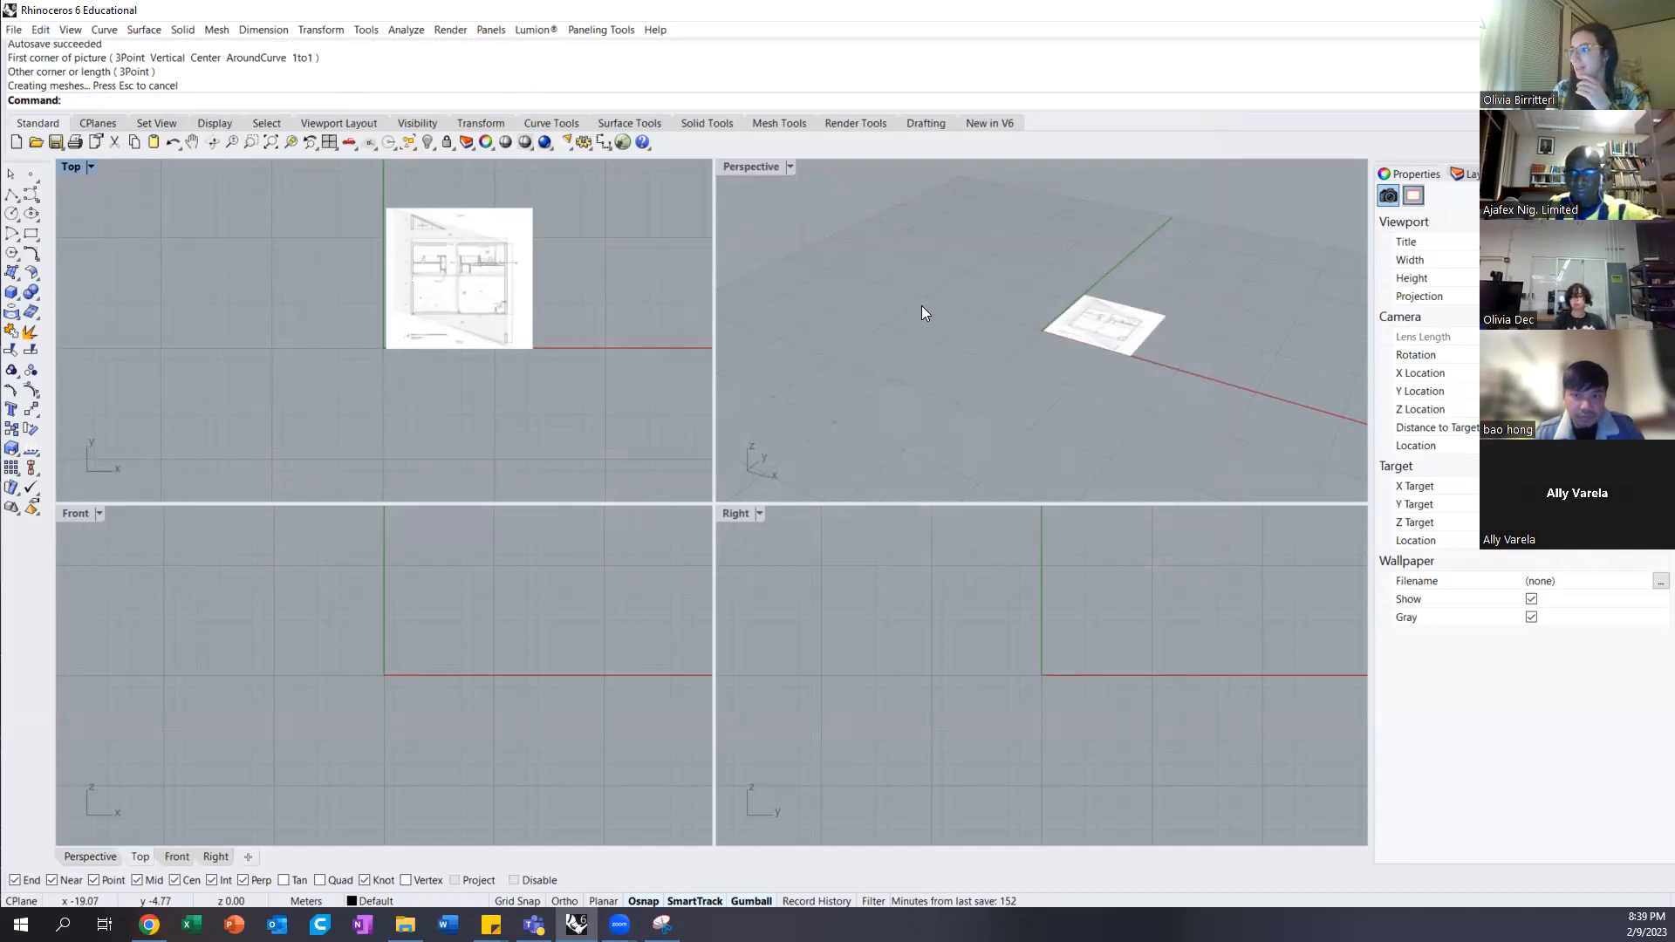
Maximize the Top viewport for work on the cabin floor plan
{"action": "right_click_drag", "start_coordinate": [924, 312], "coordinate": [843, 393]}
{"action": "scroll", "coordinate": [1078, 303], "scroll_direction": "up", "scroll_amount": 5}
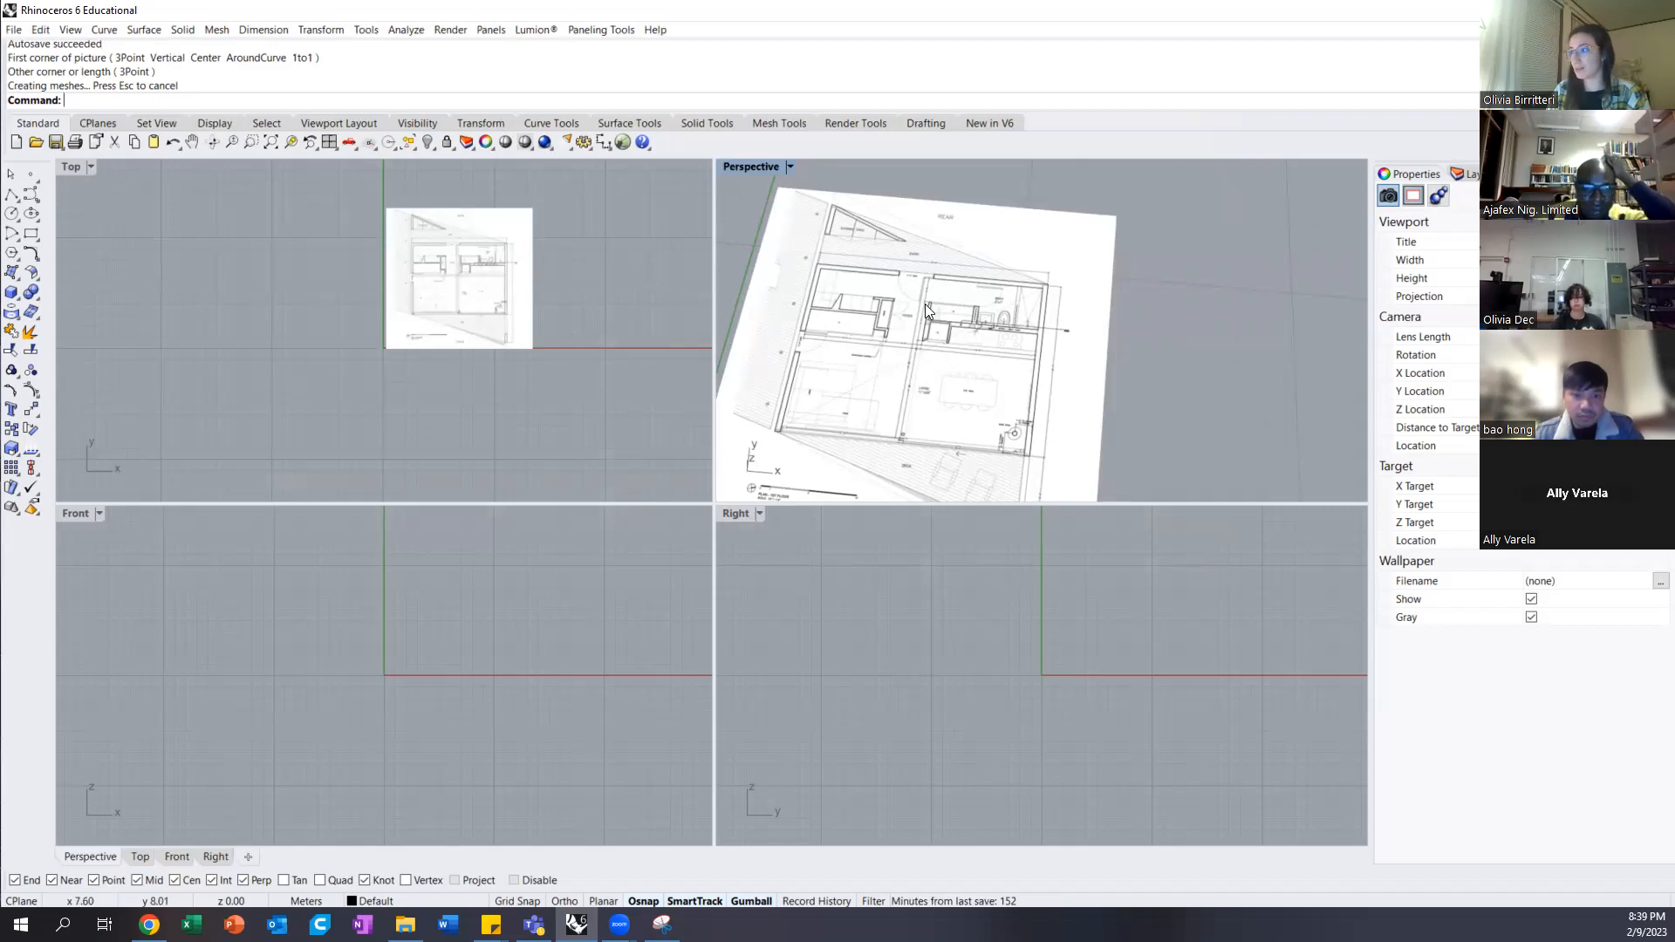
{"action": "scroll", "coordinate": [466, 262], "scroll_direction": "up", "scroll_amount": 6}
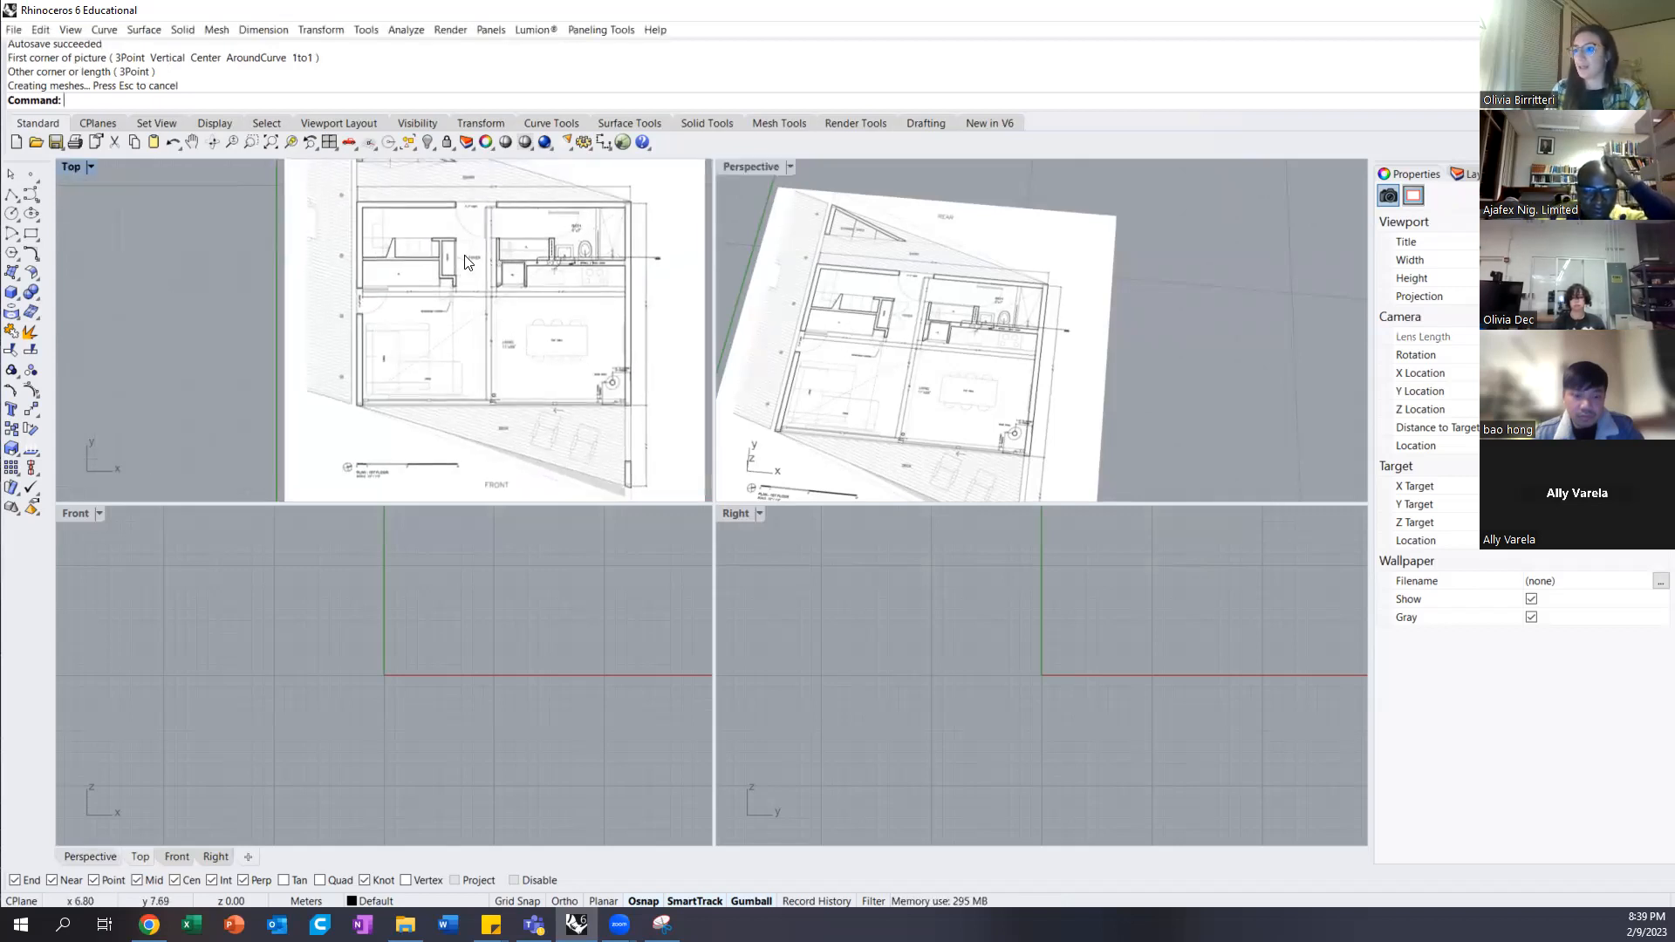
{"action": "scroll", "coordinate": [410, 254], "scroll_direction": "up", "scroll_amount": 3}
{"action": "double_click", "coordinate": [71, 168]}
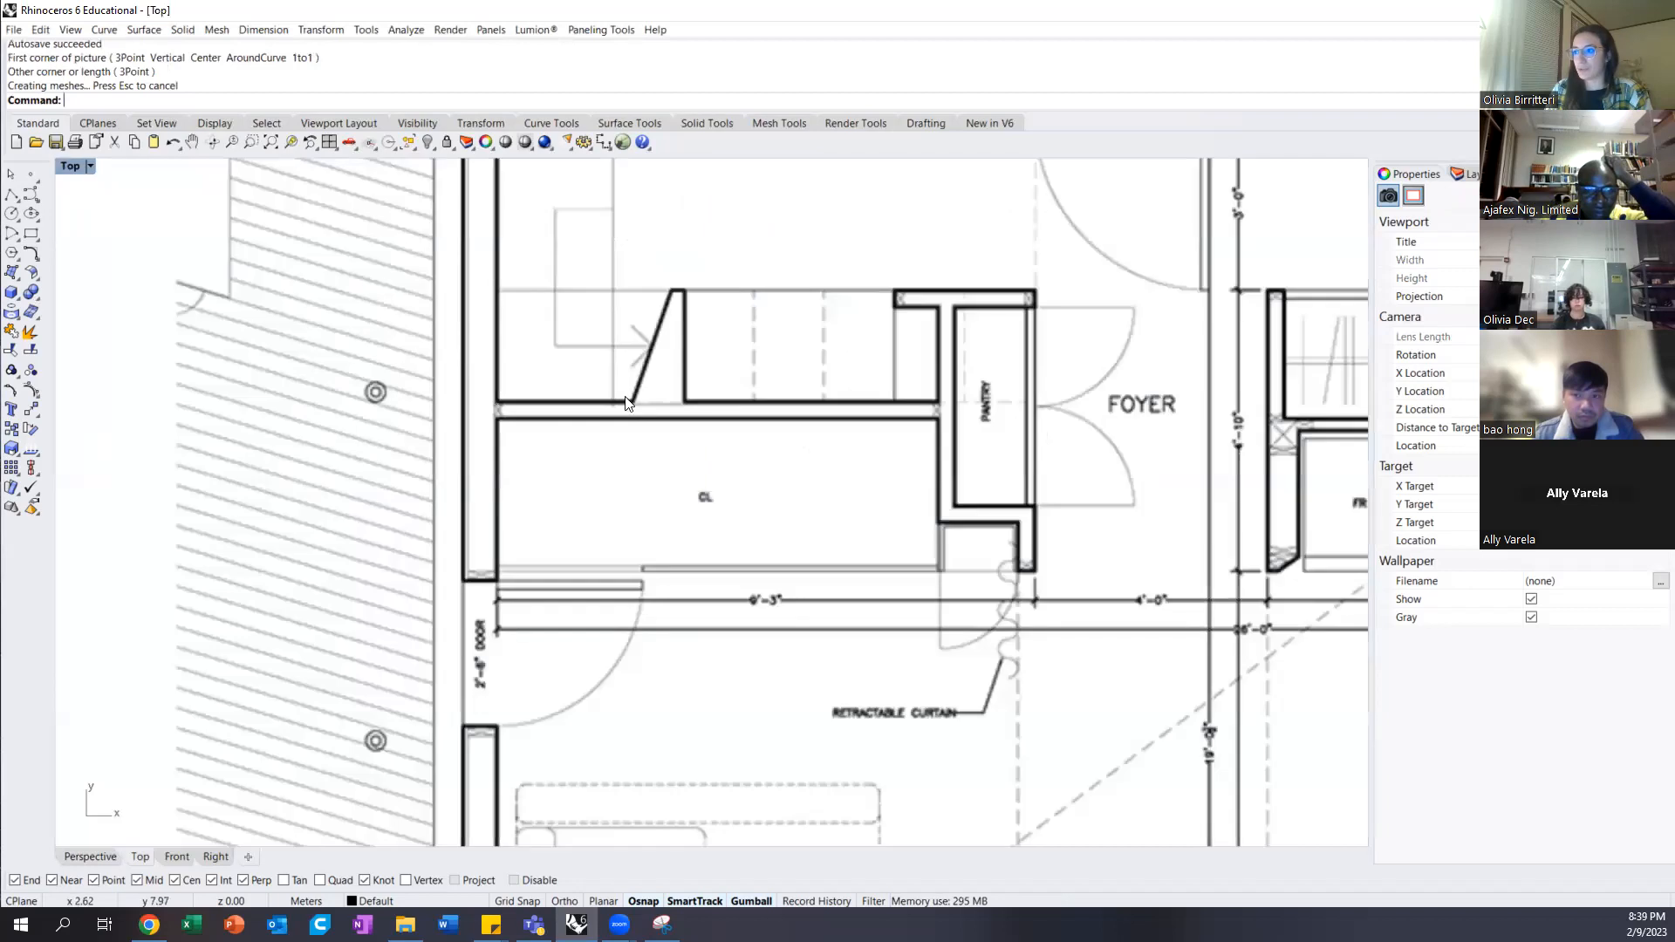
{"action": "scroll", "coordinate": [467, 420], "scroll_direction": "down", "scroll_amount": 3}
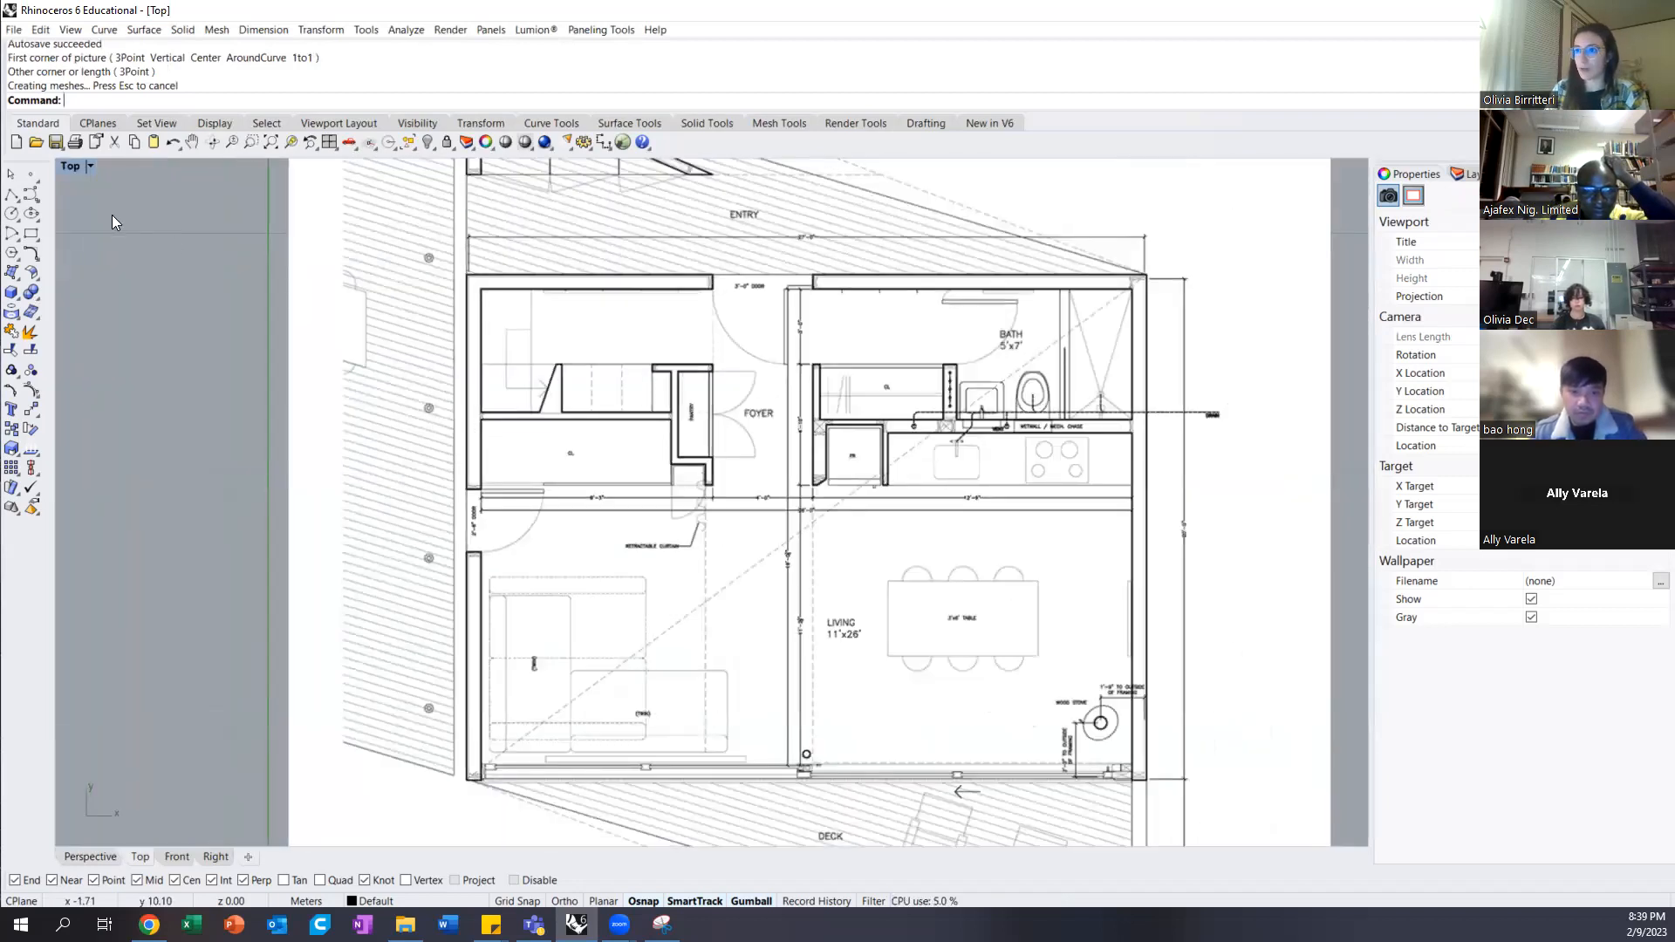
With Layer 01 current, start a polyline around the short wall end below the pantry, up to the pantry's lower-left inner corner
{"action": "left_click", "coordinate": [13, 199]}
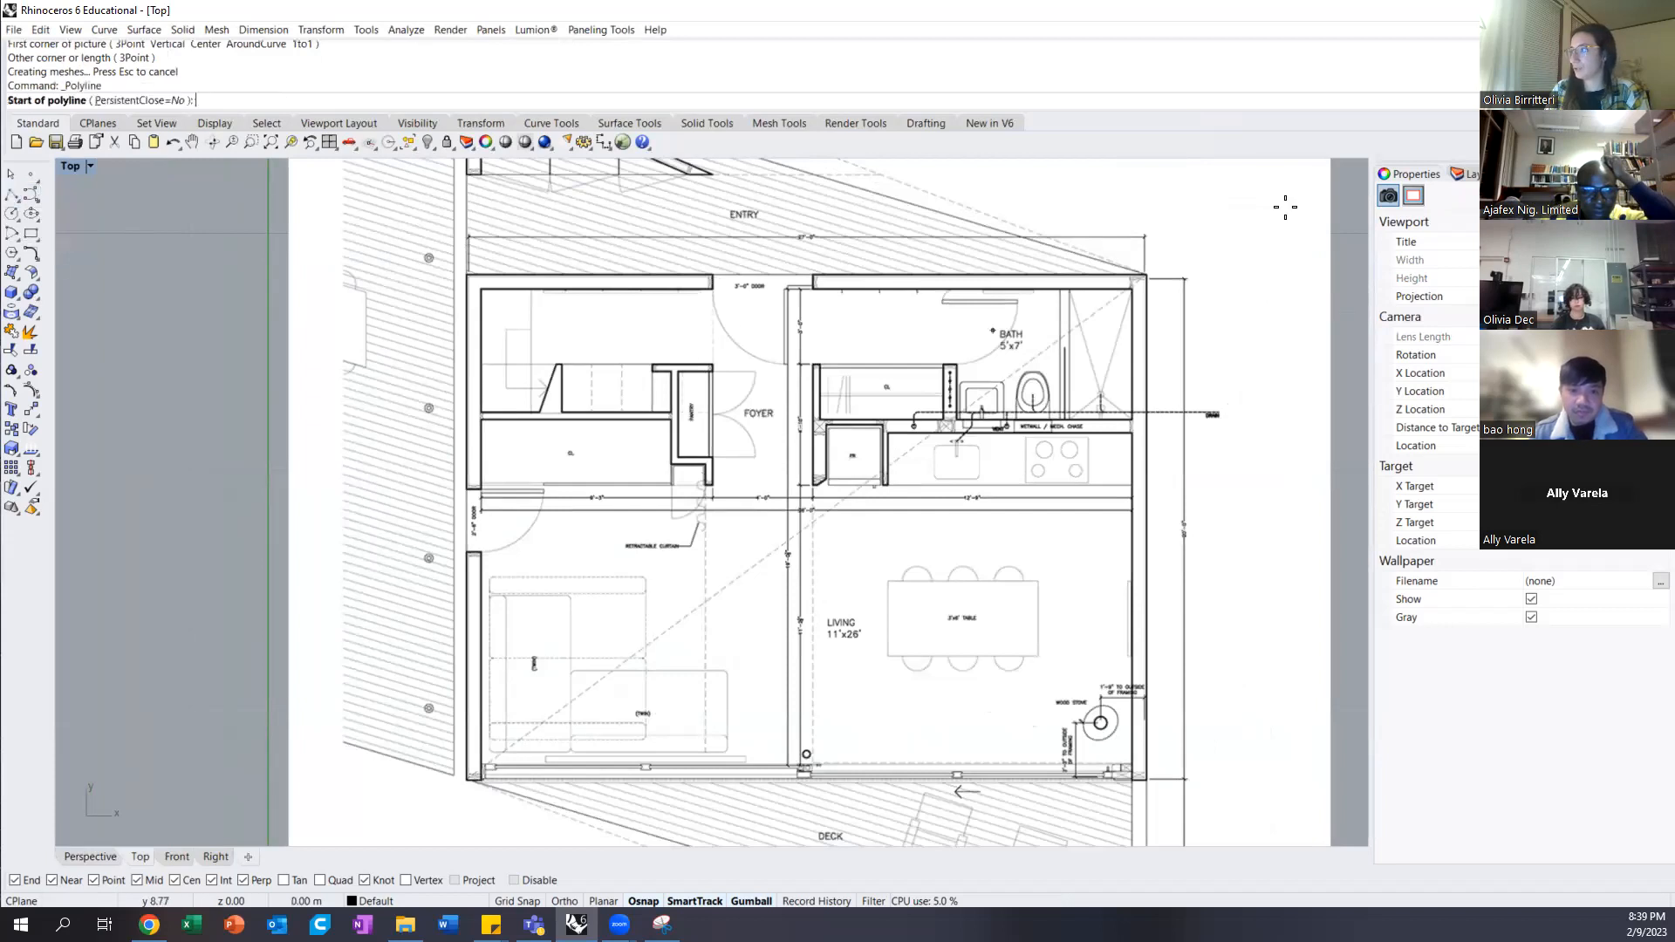
{"action": "left_click", "coordinate": [1400, 247]}
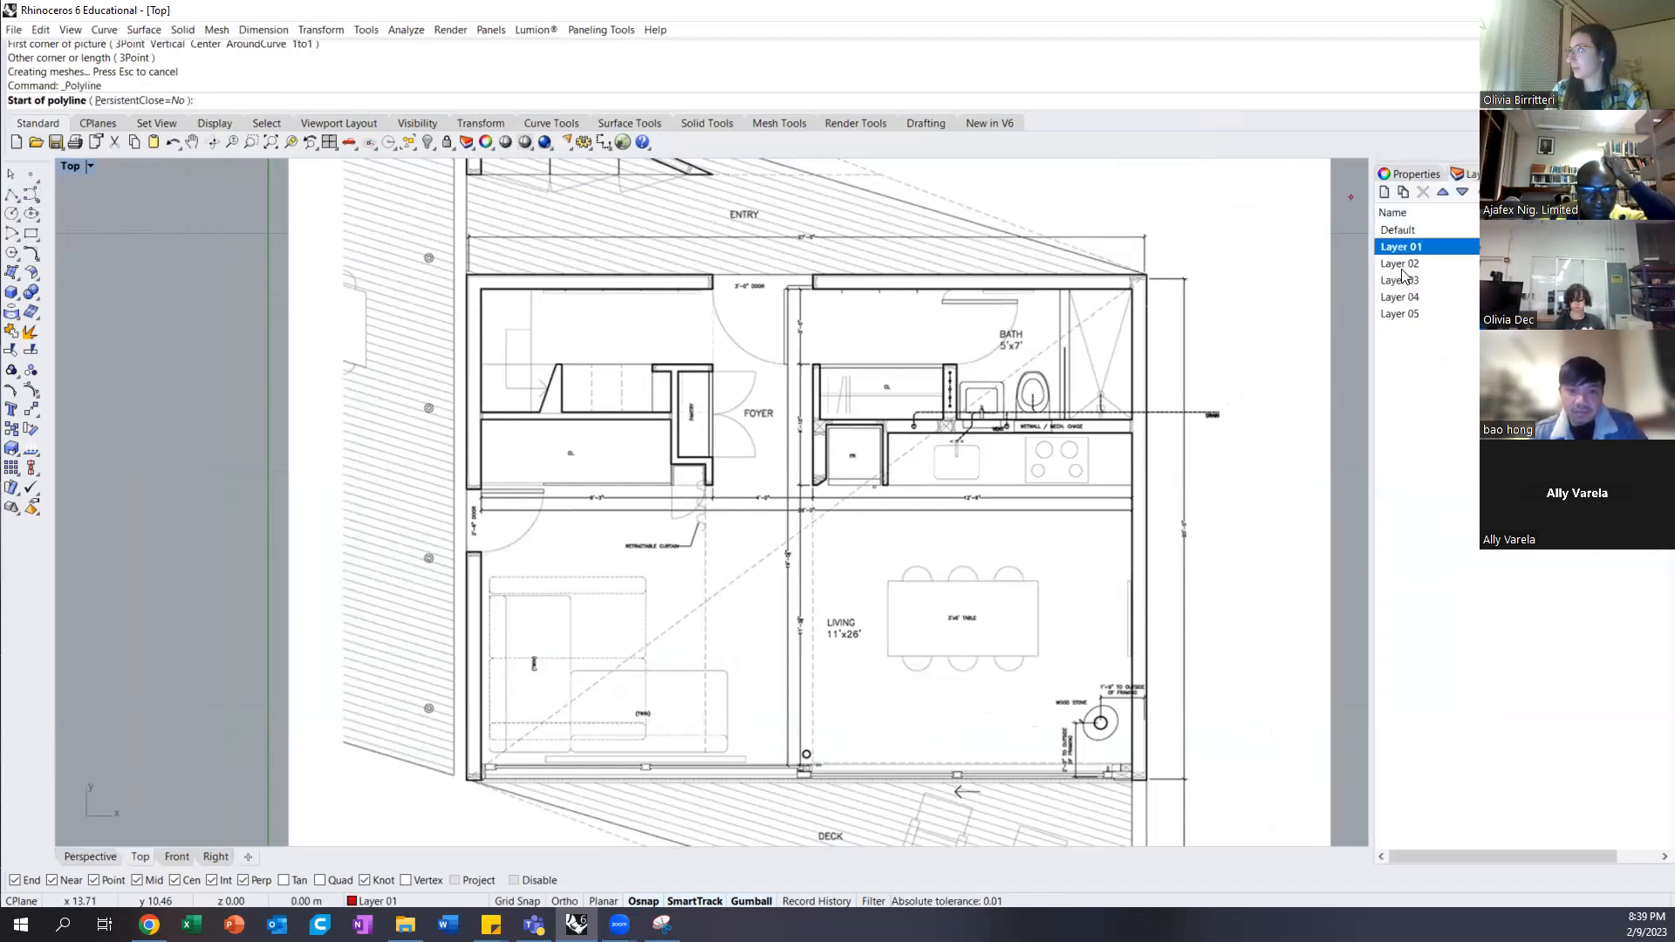
{"action": "scroll", "coordinate": [703, 480], "scroll_direction": "up", "scroll_amount": 5}
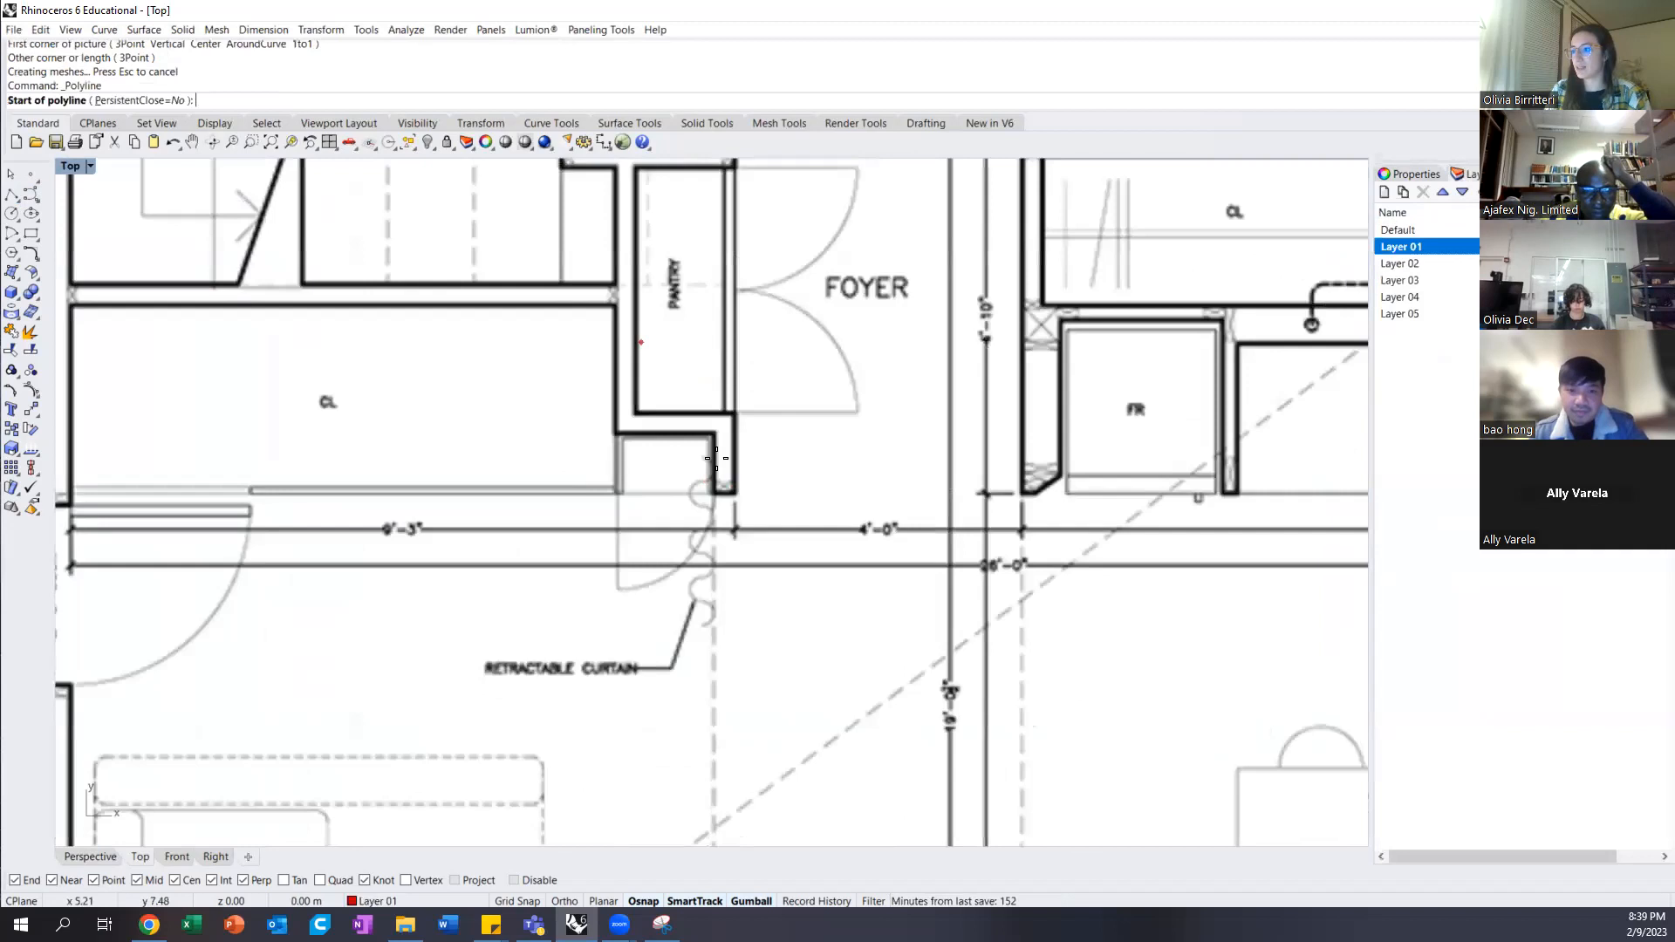
{"action": "scroll", "coordinate": [673, 510], "scroll_direction": "down", "scroll_amount": 3}
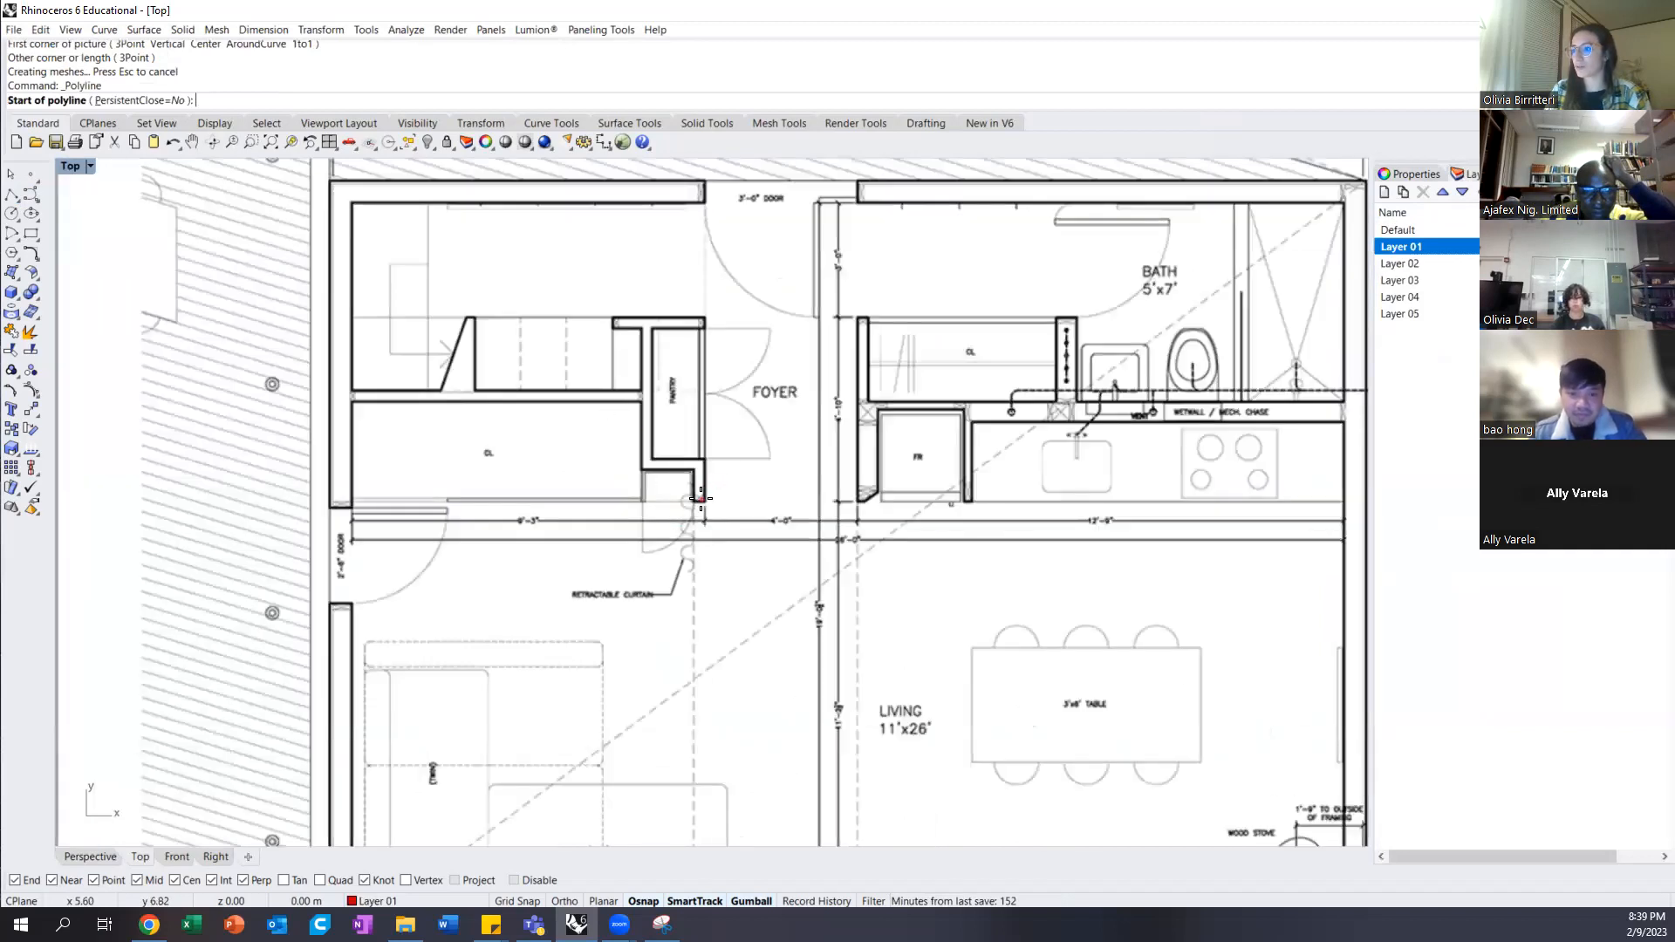
{"action": "scroll", "coordinate": [700, 498], "scroll_direction": "up", "scroll_amount": 3}
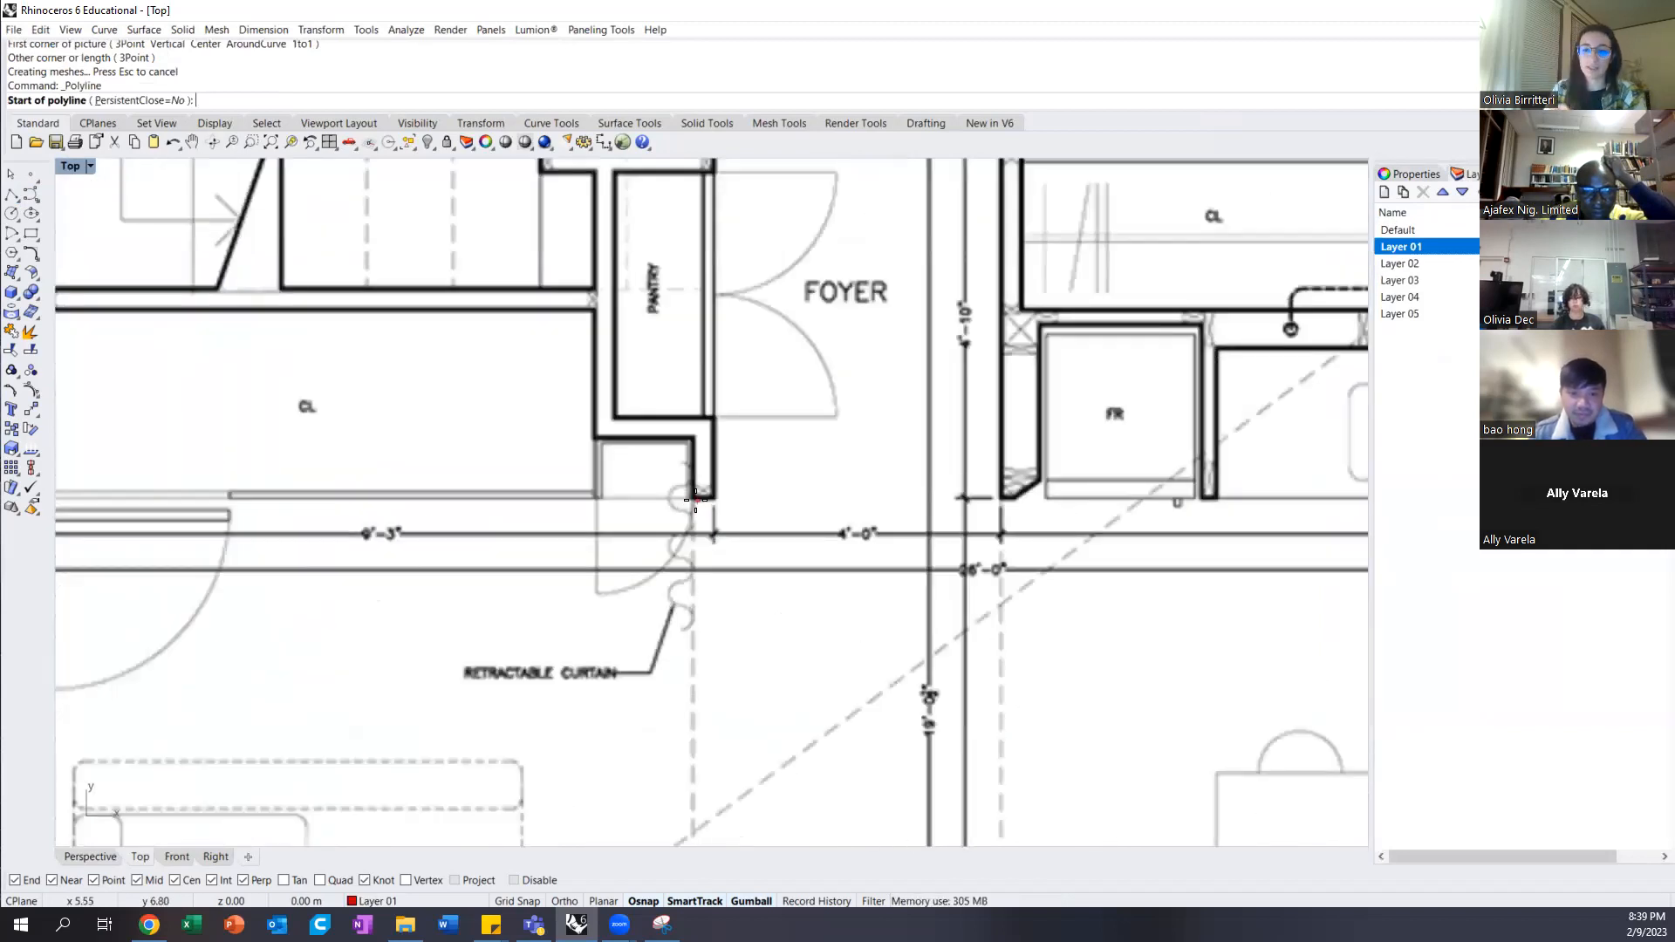
{"action": "scroll", "coordinate": [699, 498], "scroll_direction": "up", "scroll_amount": 3}
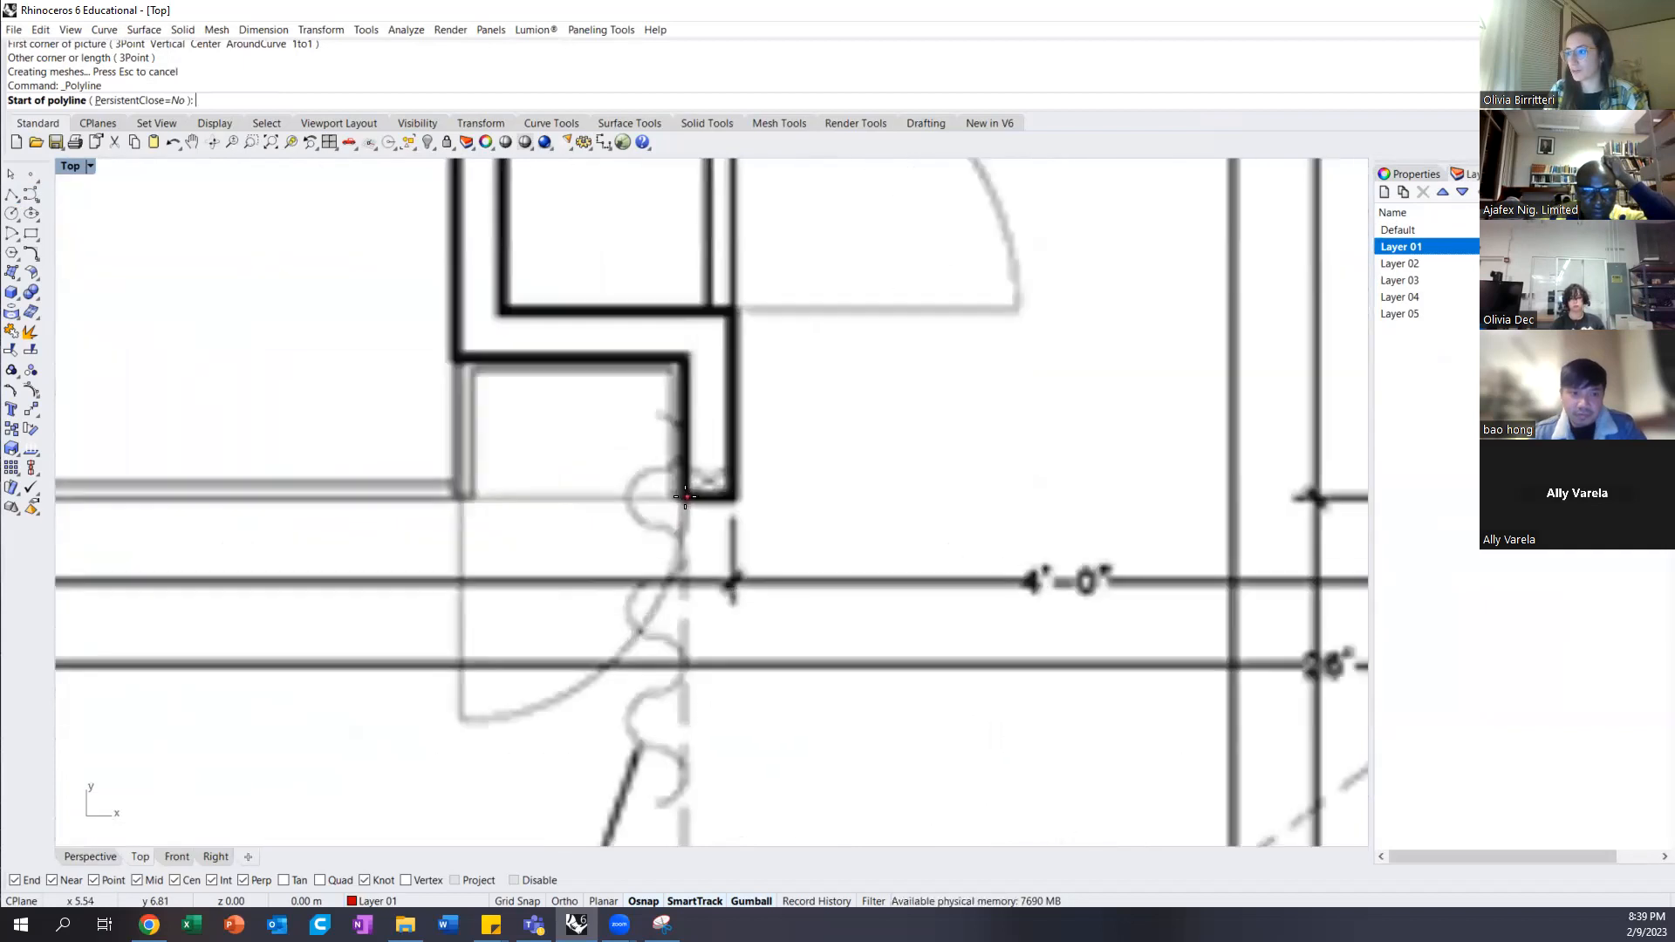
{"action": "left_click", "coordinate": [686, 496]}
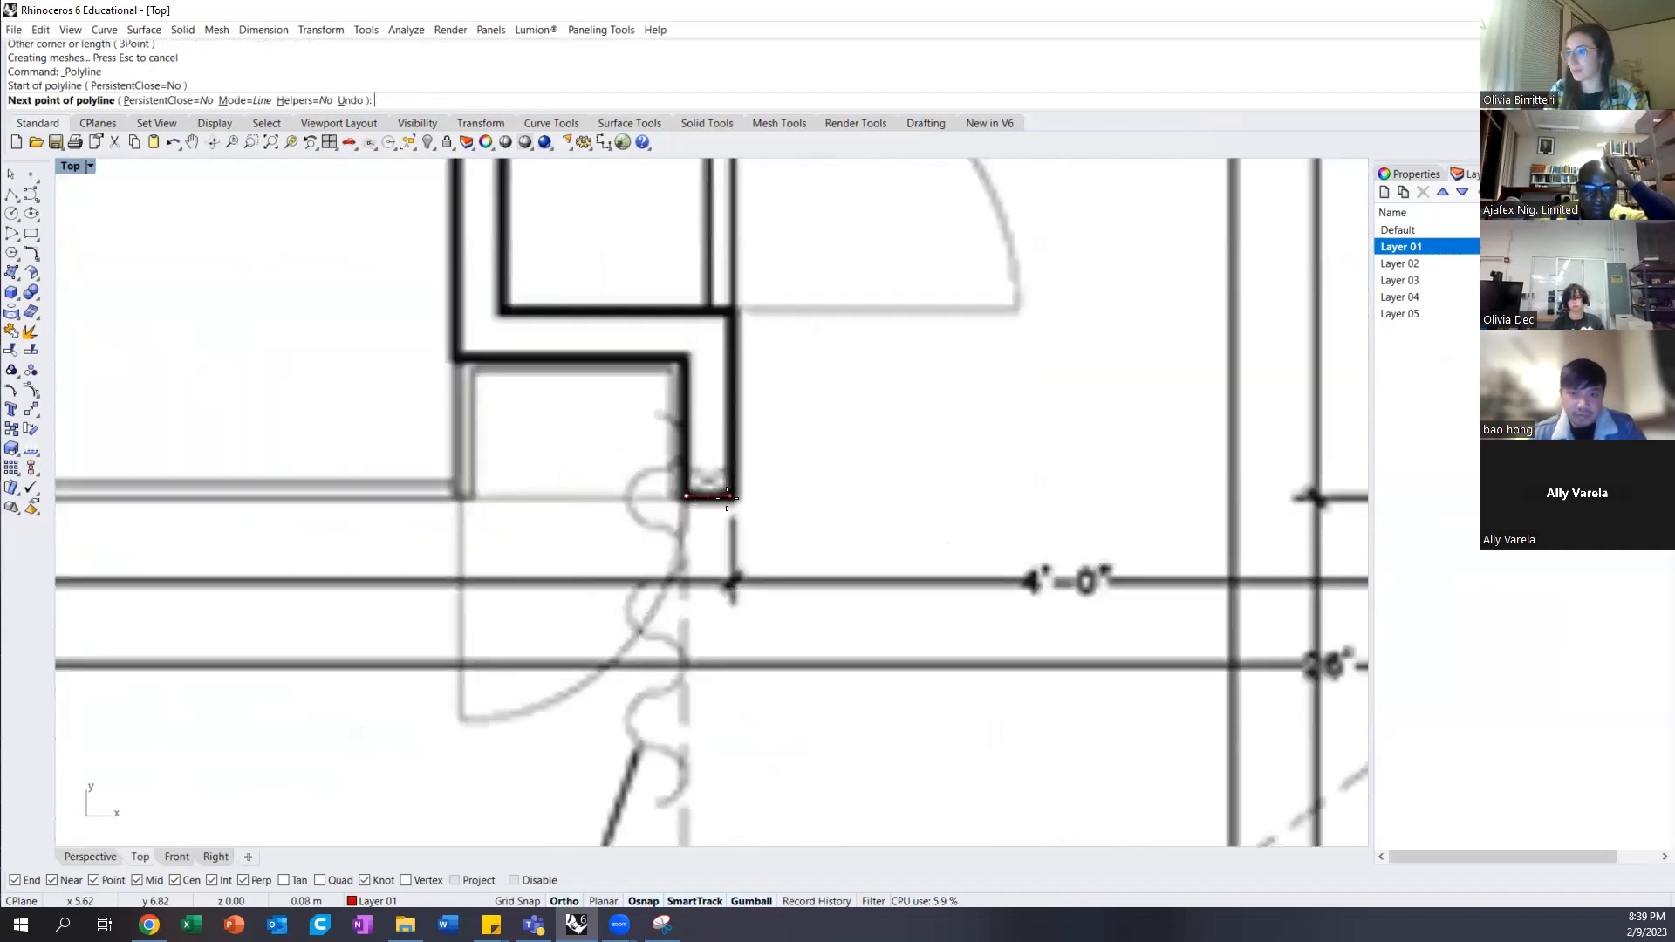
{"action": "left_click", "coordinate": [734, 497]}
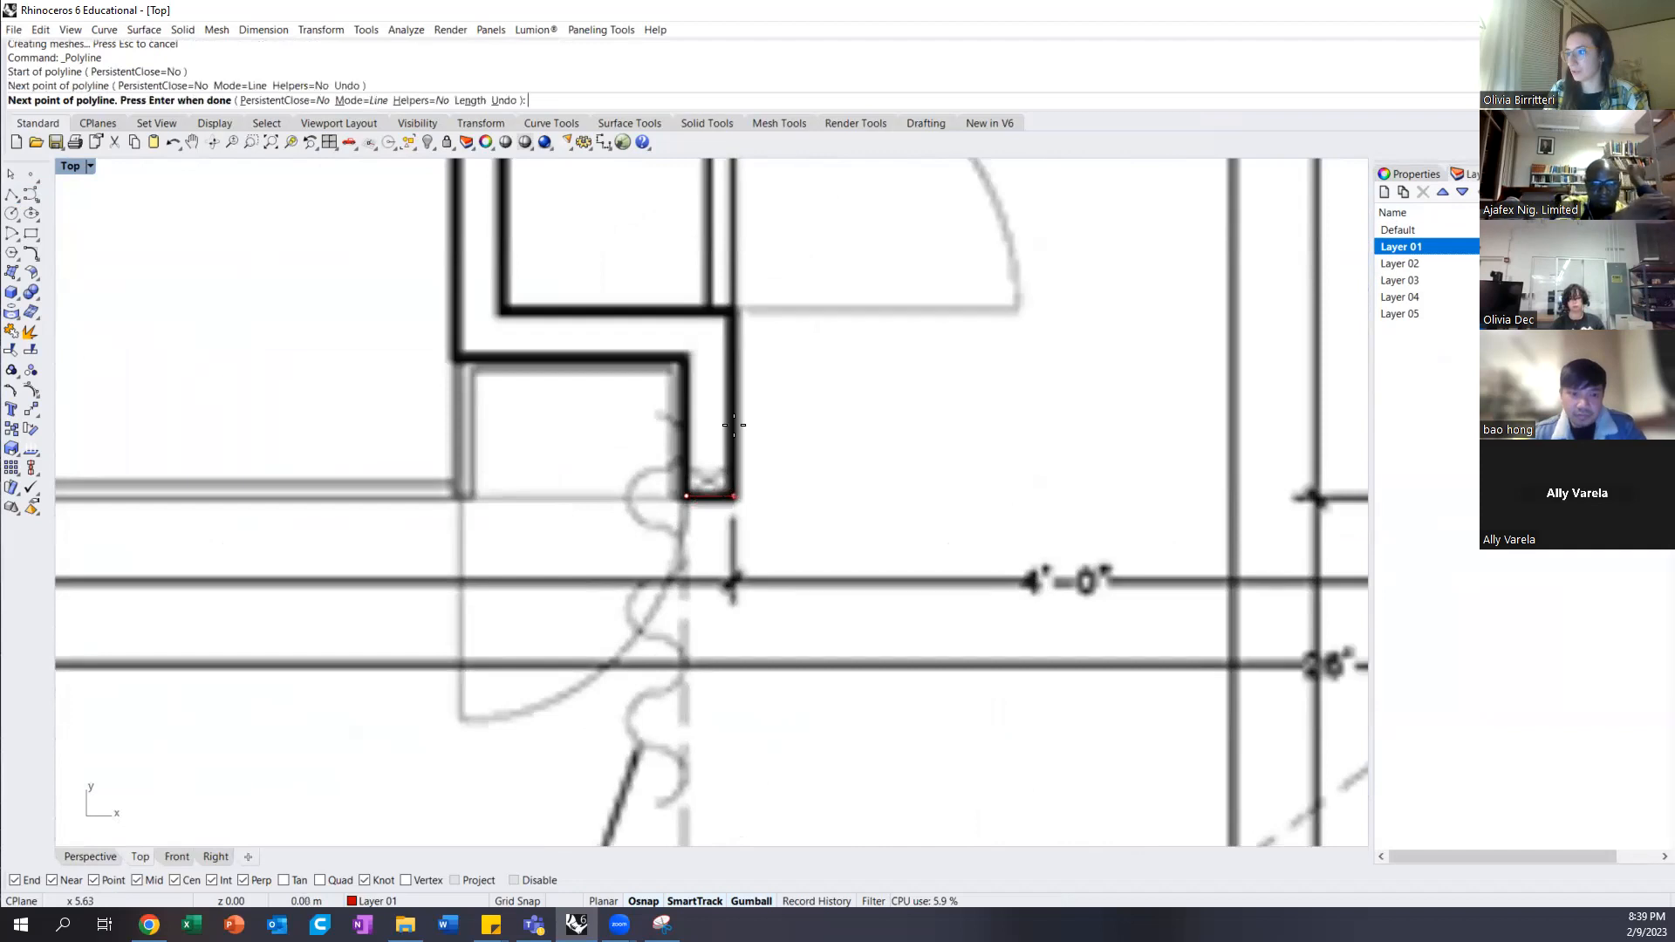
{"action": "left_click", "coordinate": [733, 313]}
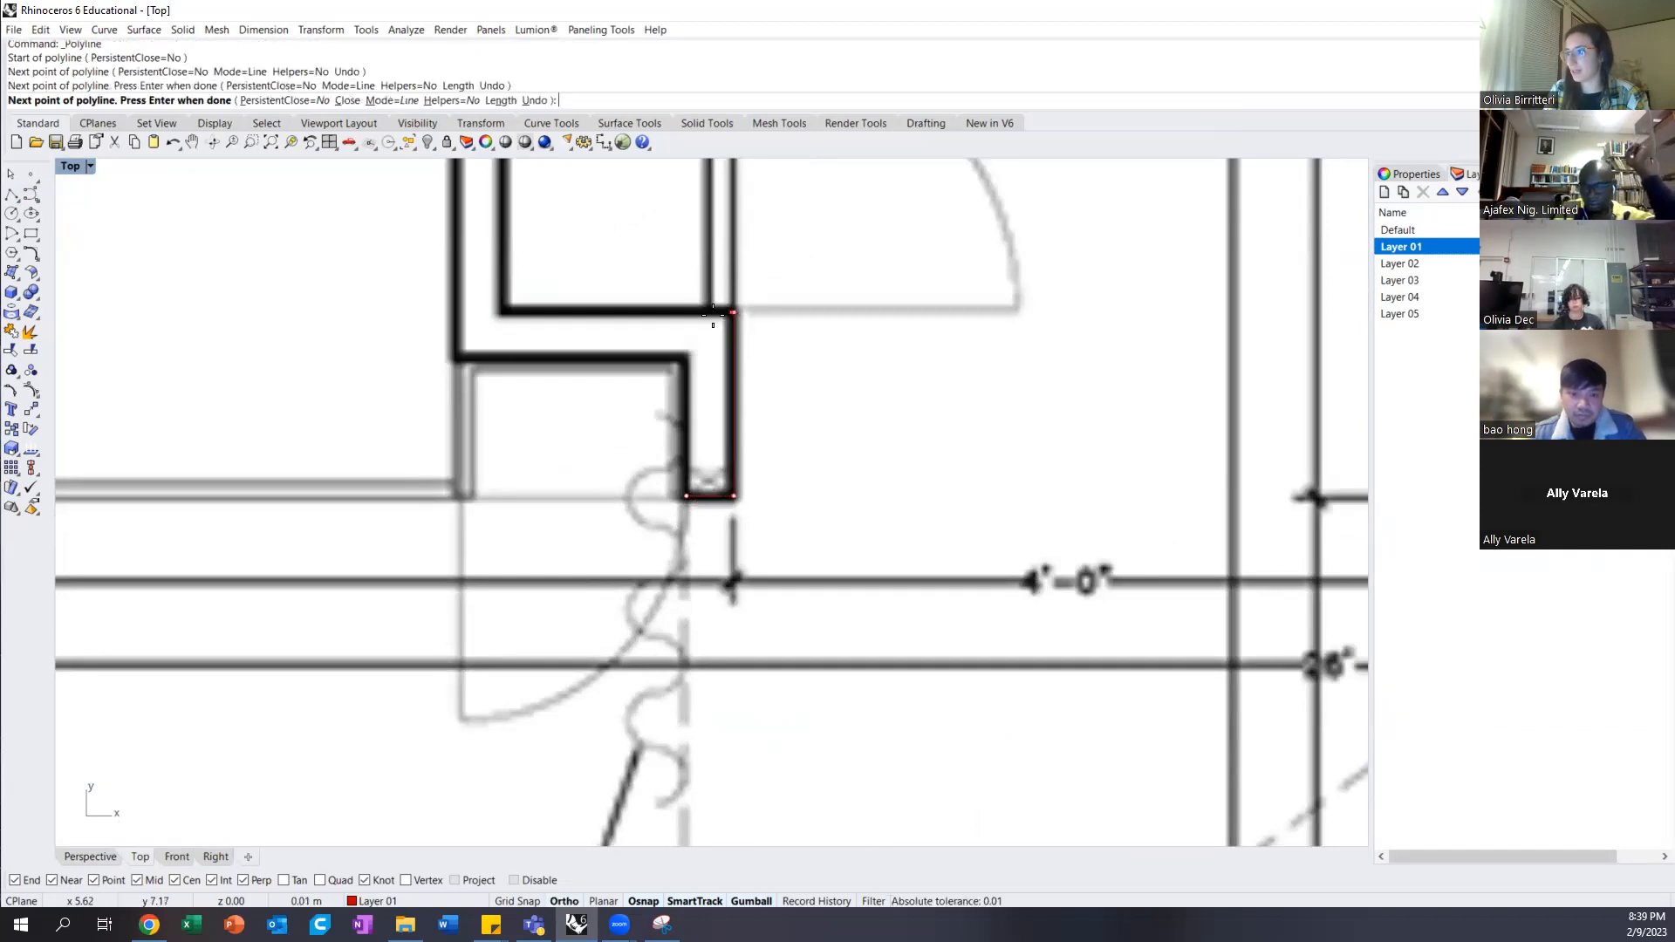
{"action": "left_click", "coordinate": [502, 310]}
Continue the polyline straight up the pantry's inner left wall face to its upper-left inner corner with Ortho
{"action": "scroll", "coordinate": [523, 567], "scroll_direction": "down", "scroll_amount": 3}
{"action": "scroll", "coordinate": [523, 567], "scroll_direction": "down", "scroll_amount": 2}
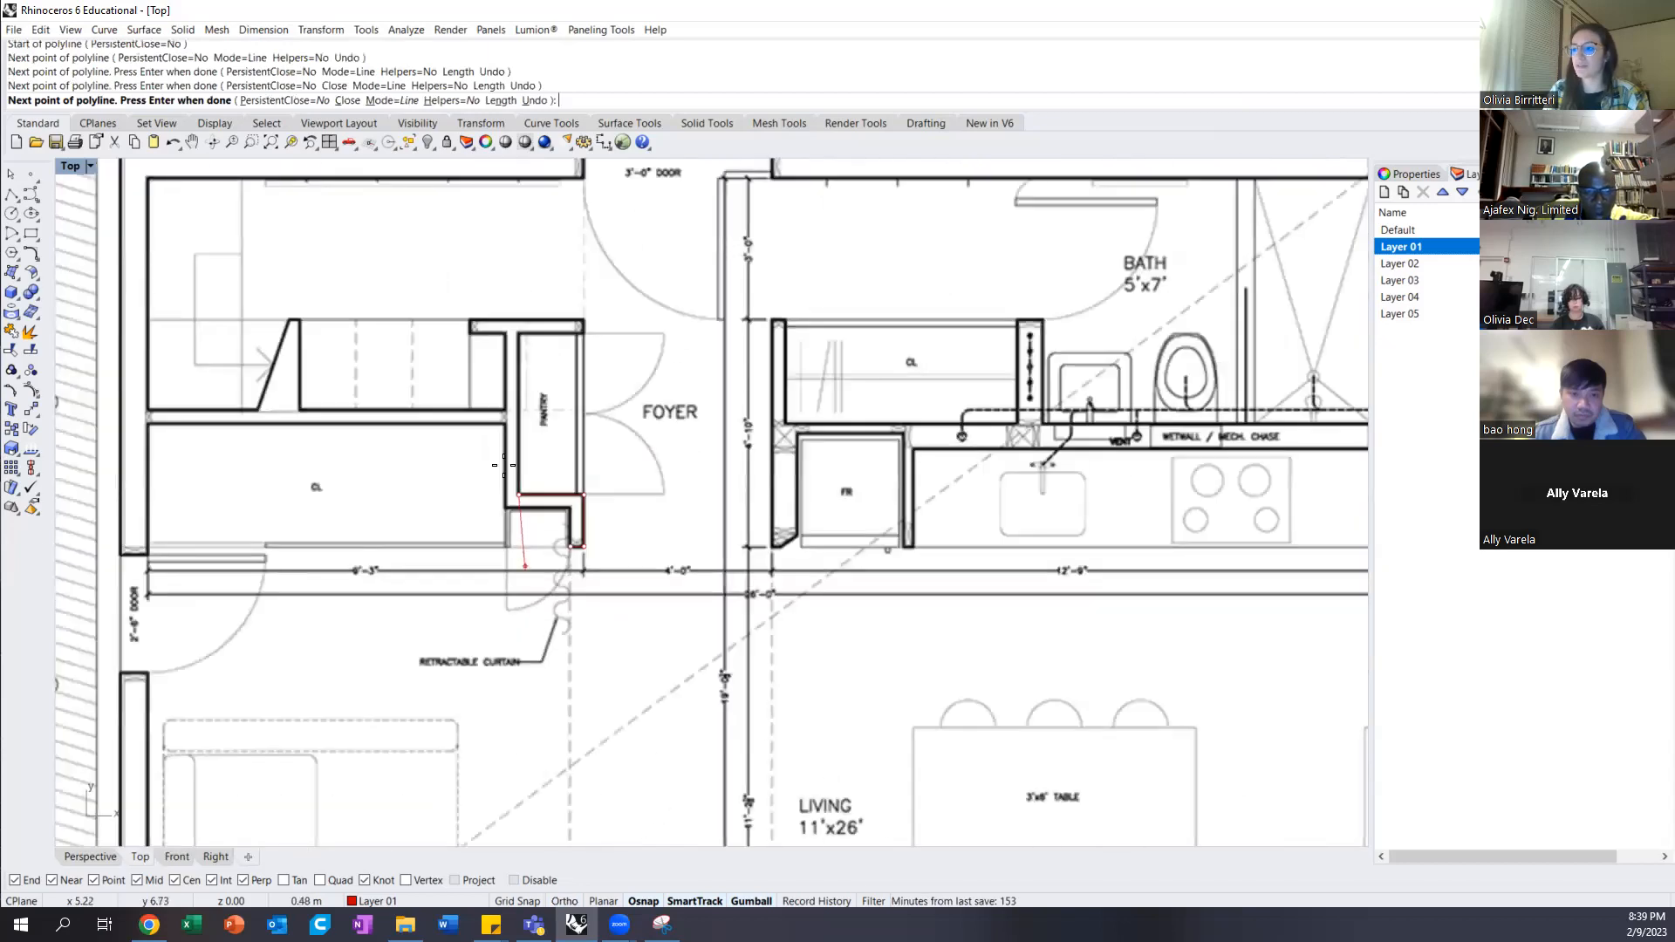
{"action": "scroll", "coordinate": [515, 334], "scroll_direction": "up", "scroll_amount": 4}
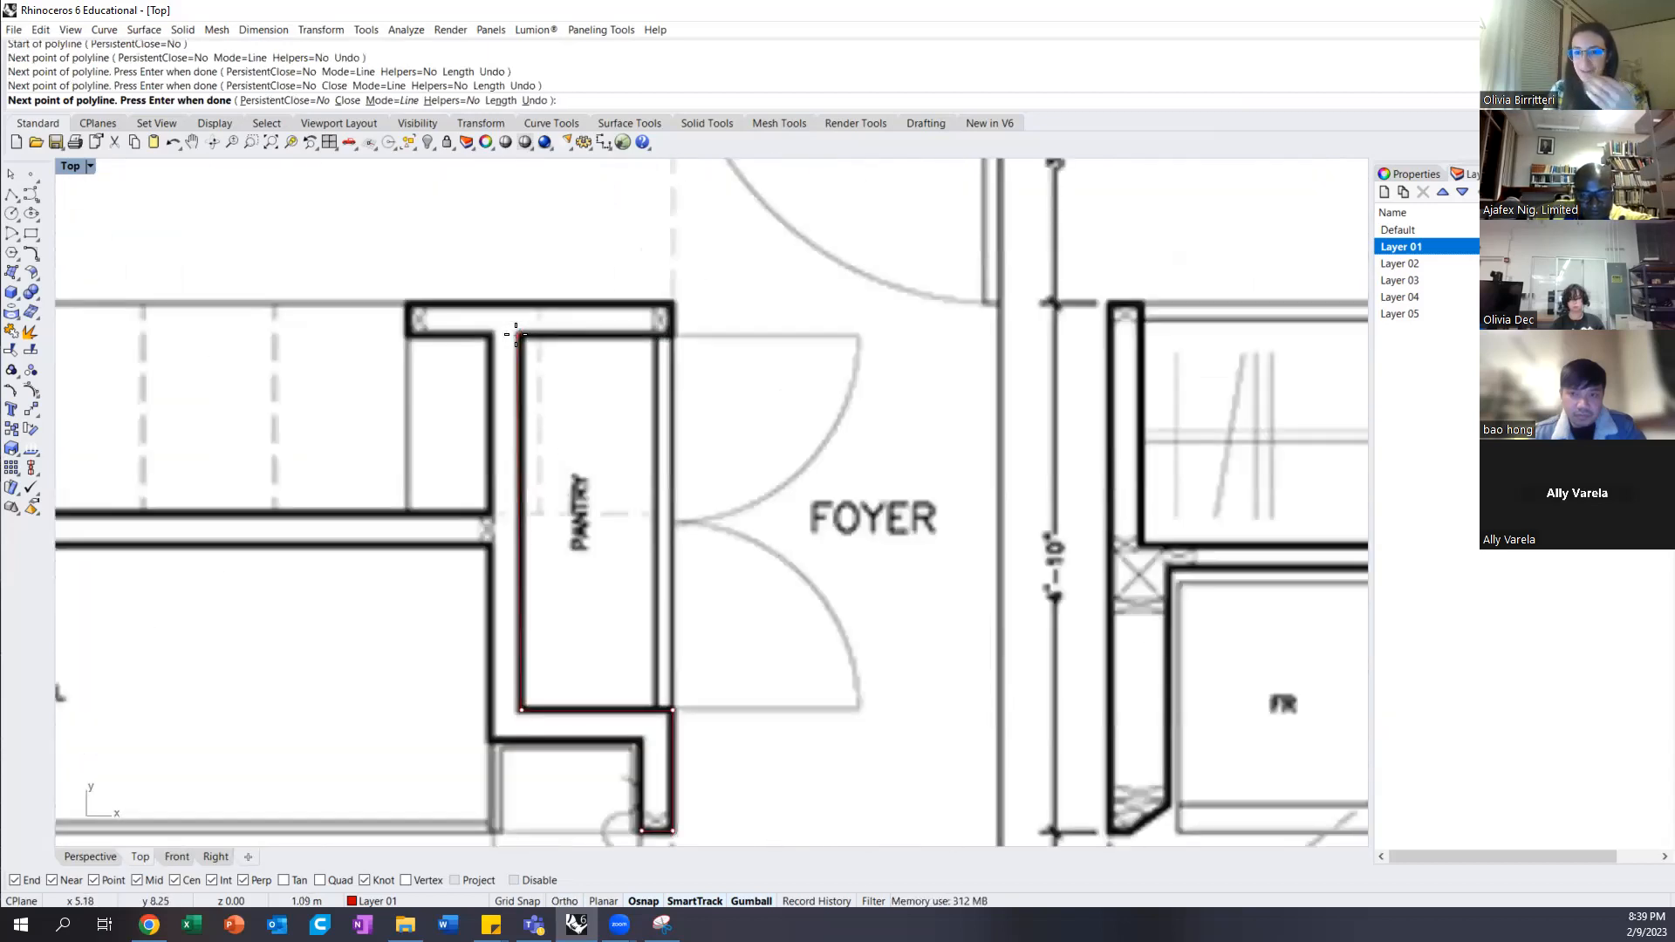
{"action": "key", "text": "F8"}
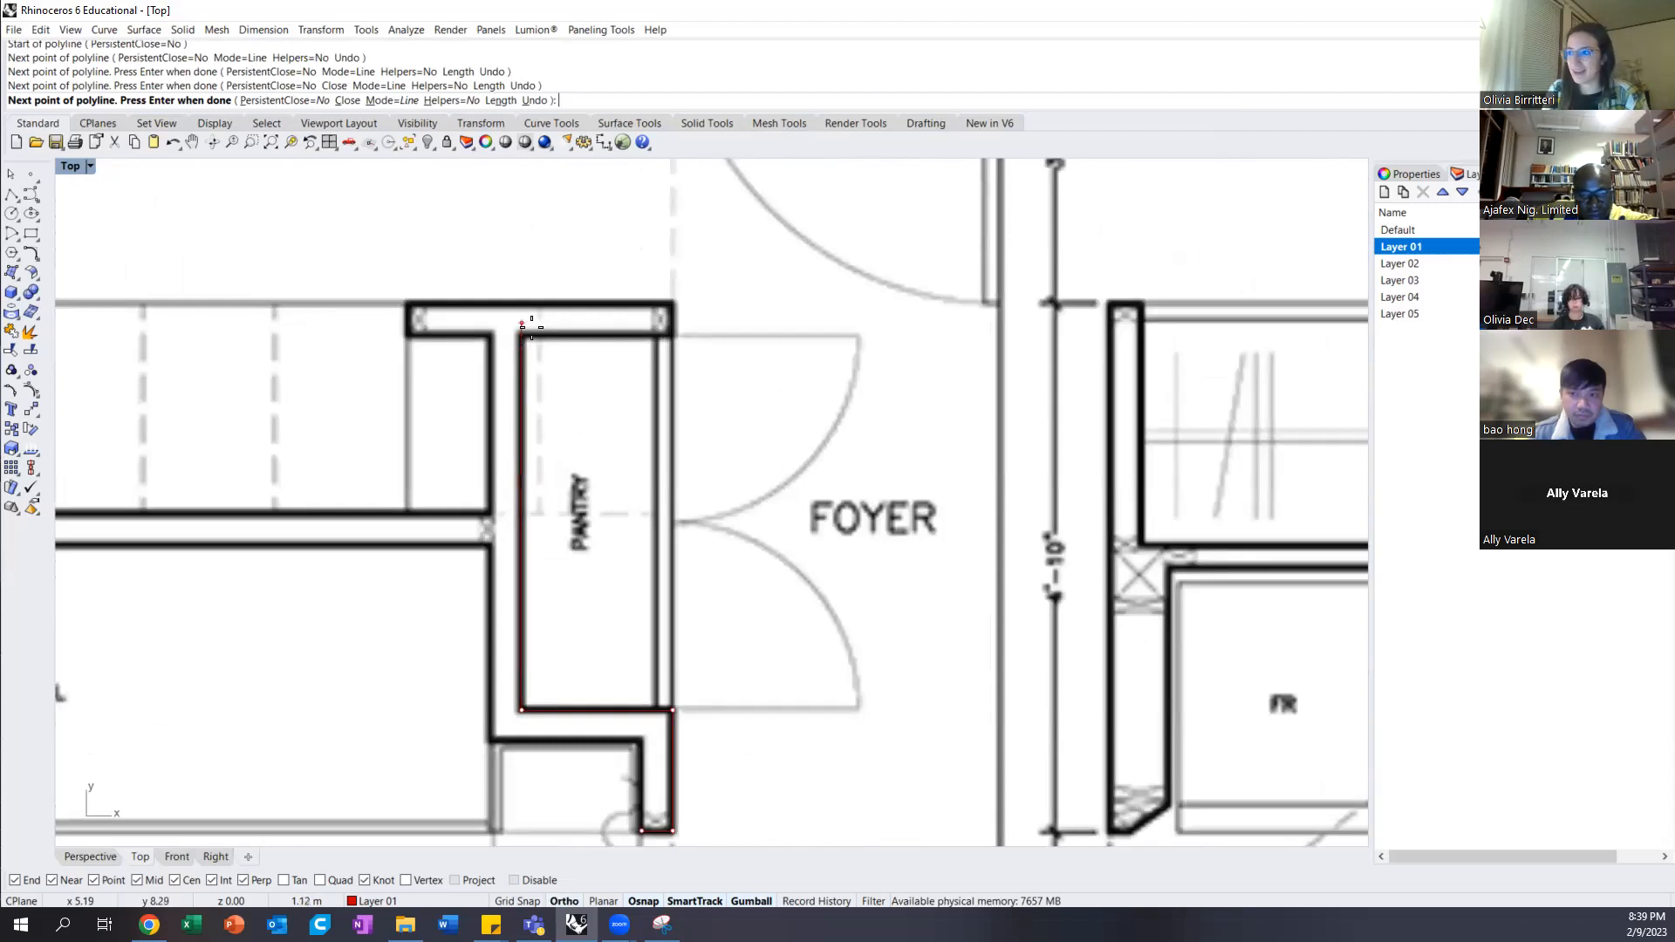
{"action": "left_click", "coordinate": [524, 335]}
{"action": "key", "text": "F8"}
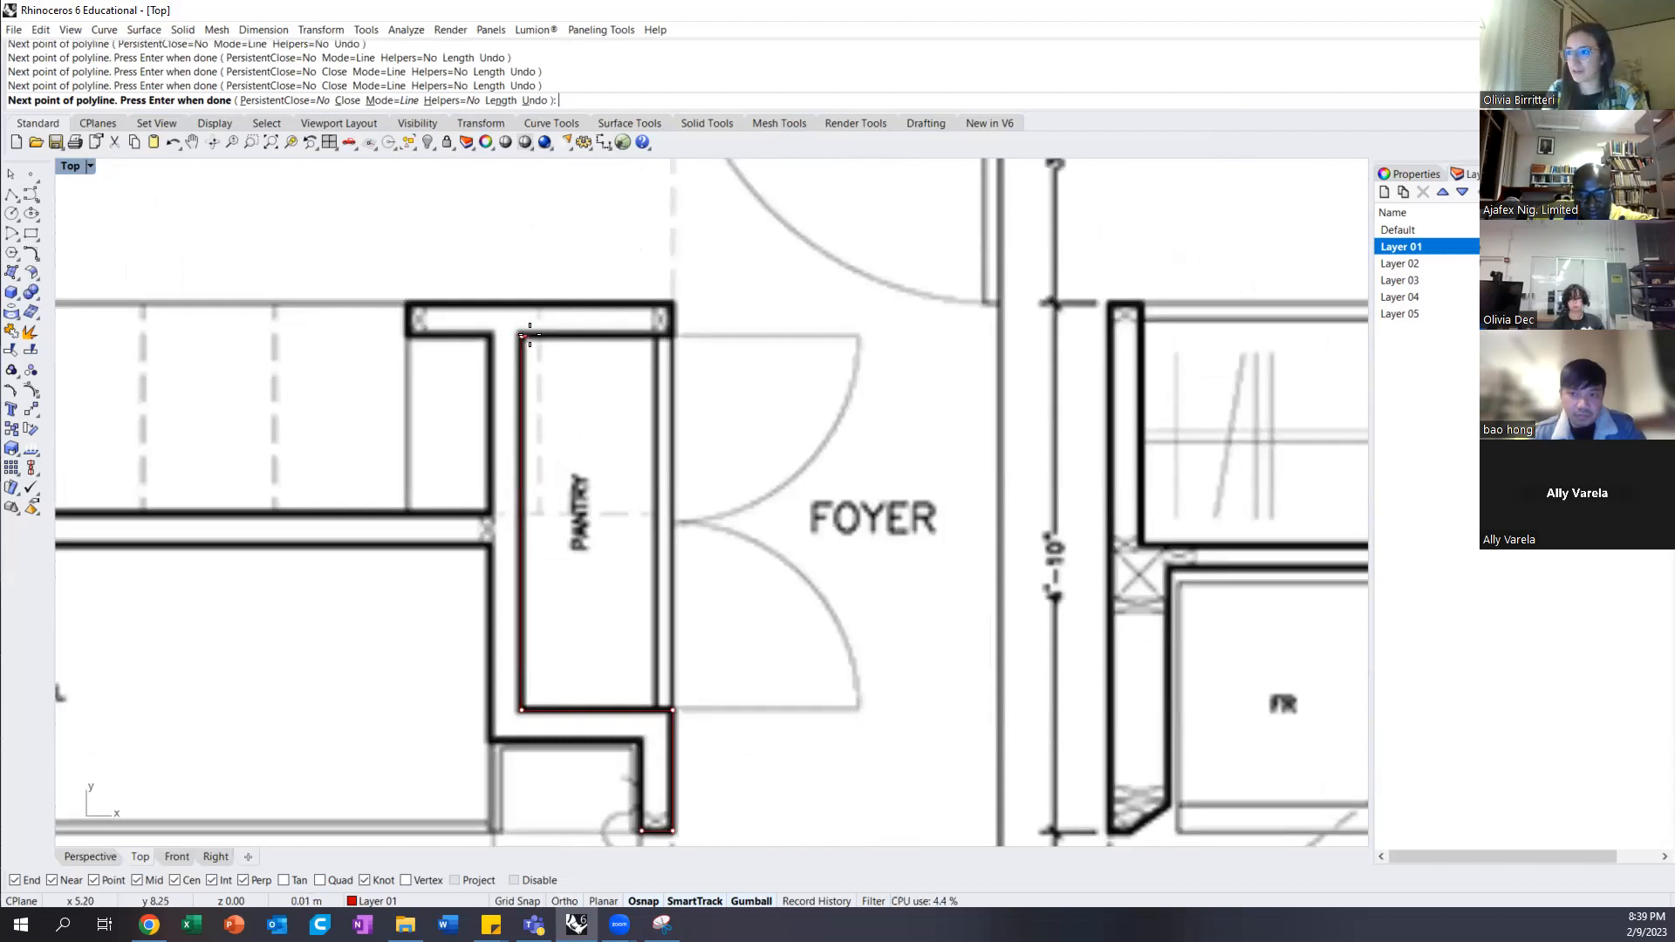
Trace the wall above the pantry with orthogonal segments around its foyer end and along to its left end
{"action": "scroll", "coordinate": [663, 337], "scroll_direction": "up", "scroll_amount": 4}
{"action": "key", "text": "F8"}
{"action": "left_click", "coordinate": [665, 339]}
{"action": "left_click", "coordinate": [667, 268]}
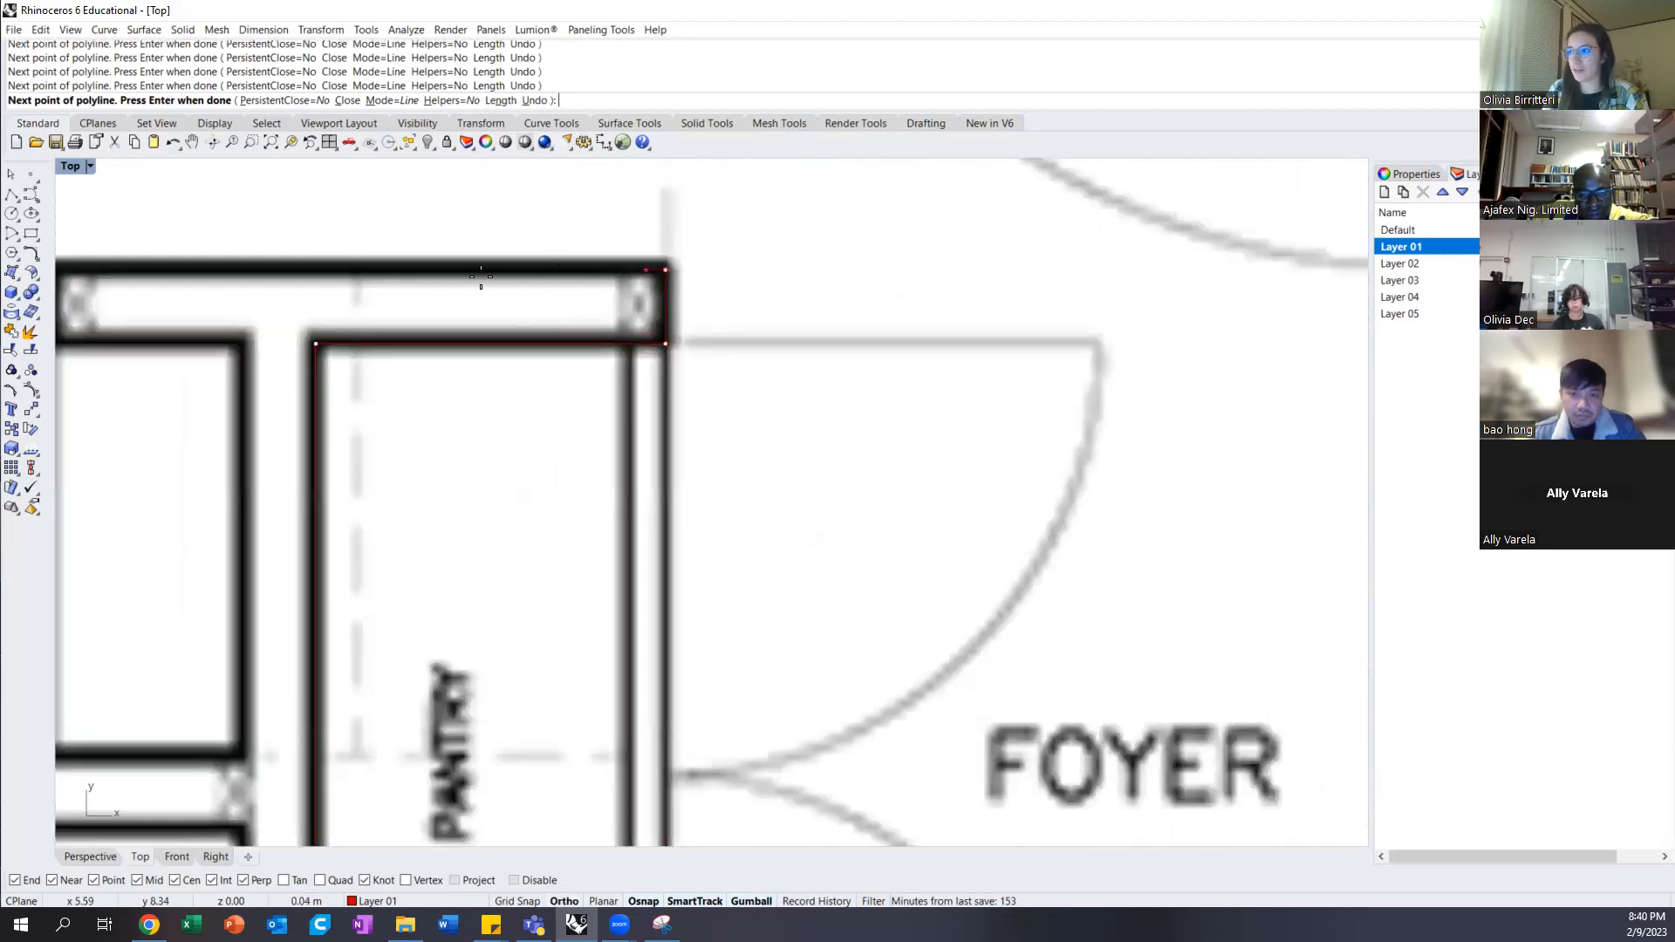
{"action": "scroll", "coordinate": [816, 327], "scroll_direction": "down", "scroll_amount": 4}
{"action": "scroll", "coordinate": [620, 318], "scroll_direction": "up", "scroll_amount": 5}
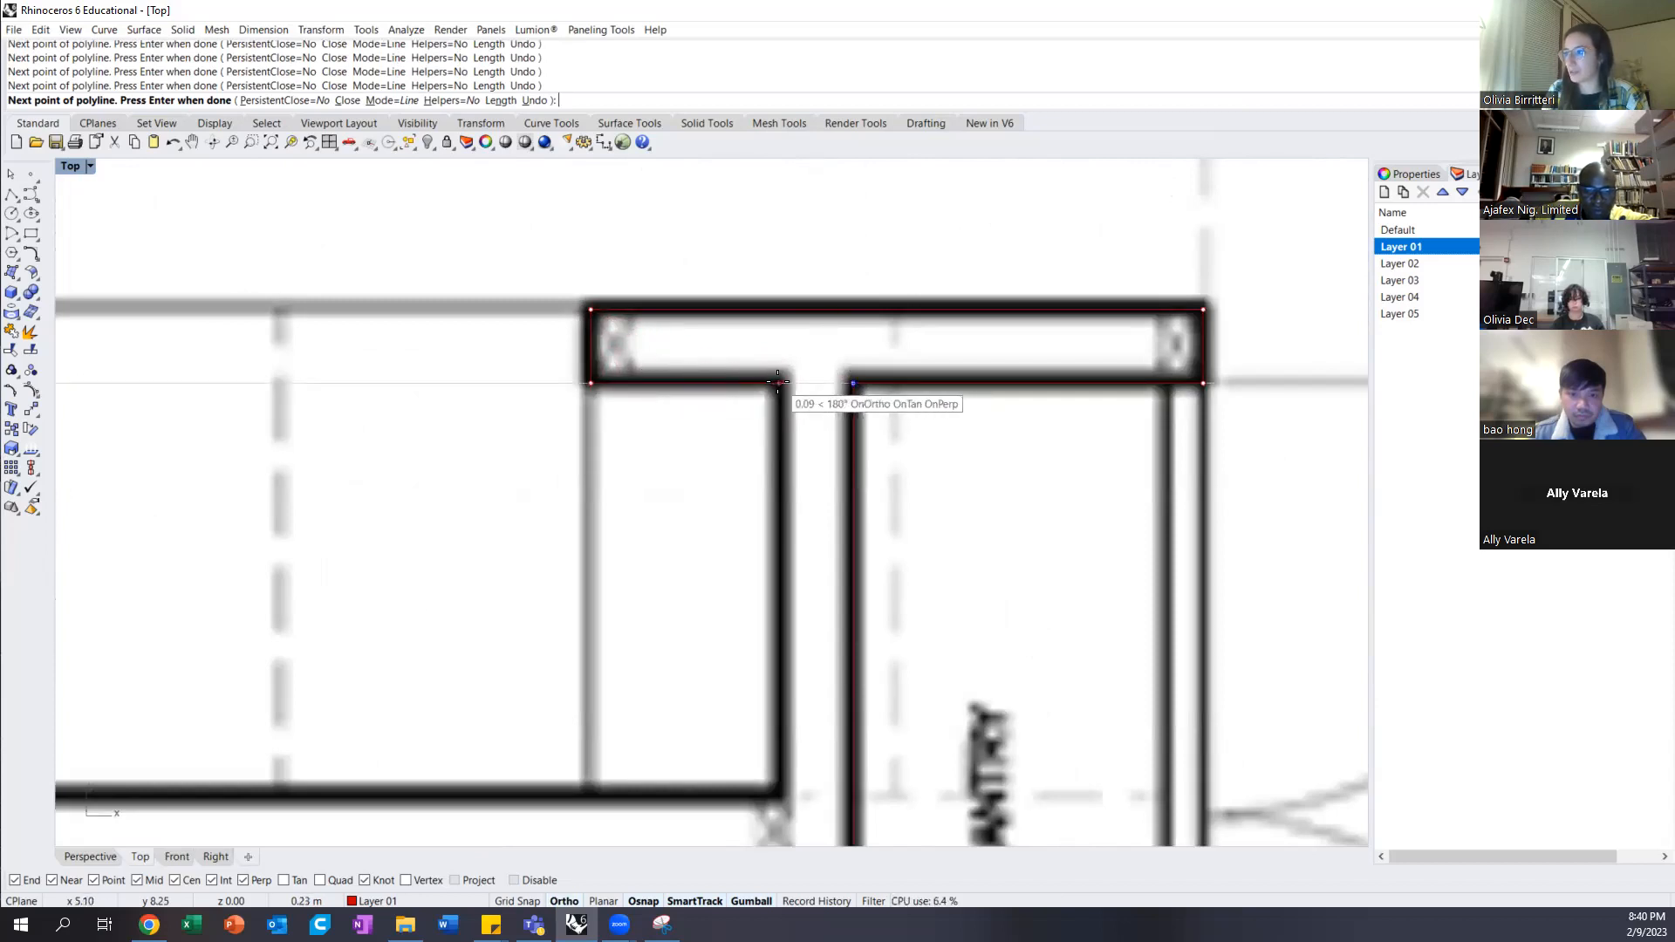
Continue the polyline with Ortho along the short wall's underside to the pantry wall, down its left face to the closet wall's upper face
{"action": "key", "text": "F8"}
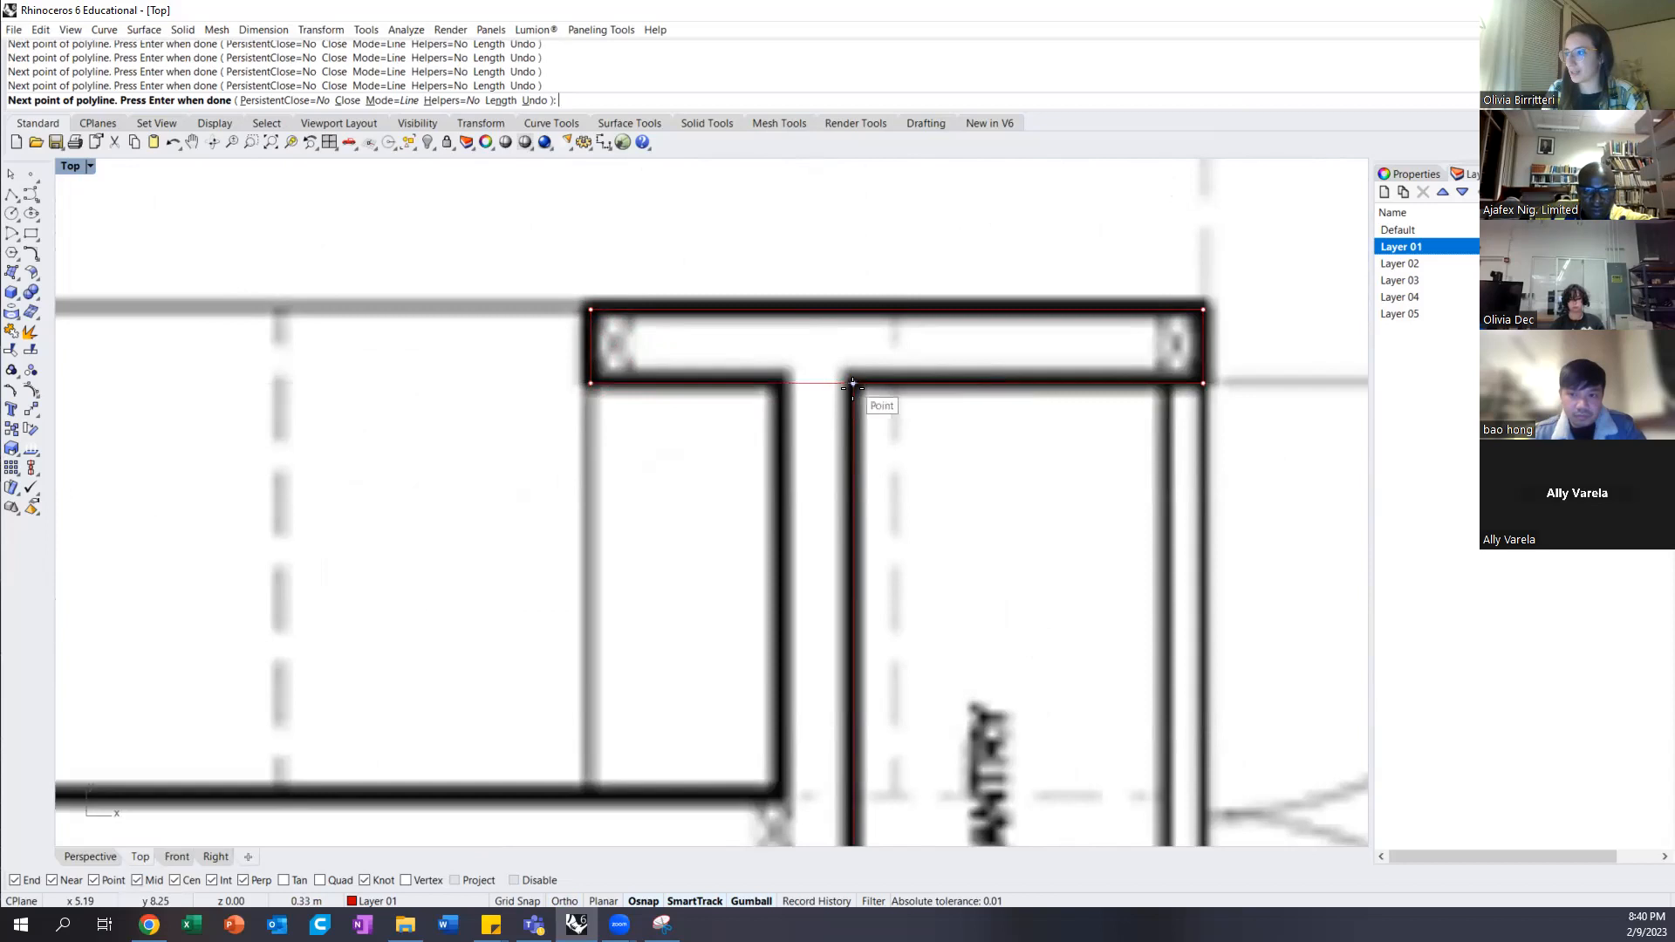
{"action": "key", "text": "F8"}
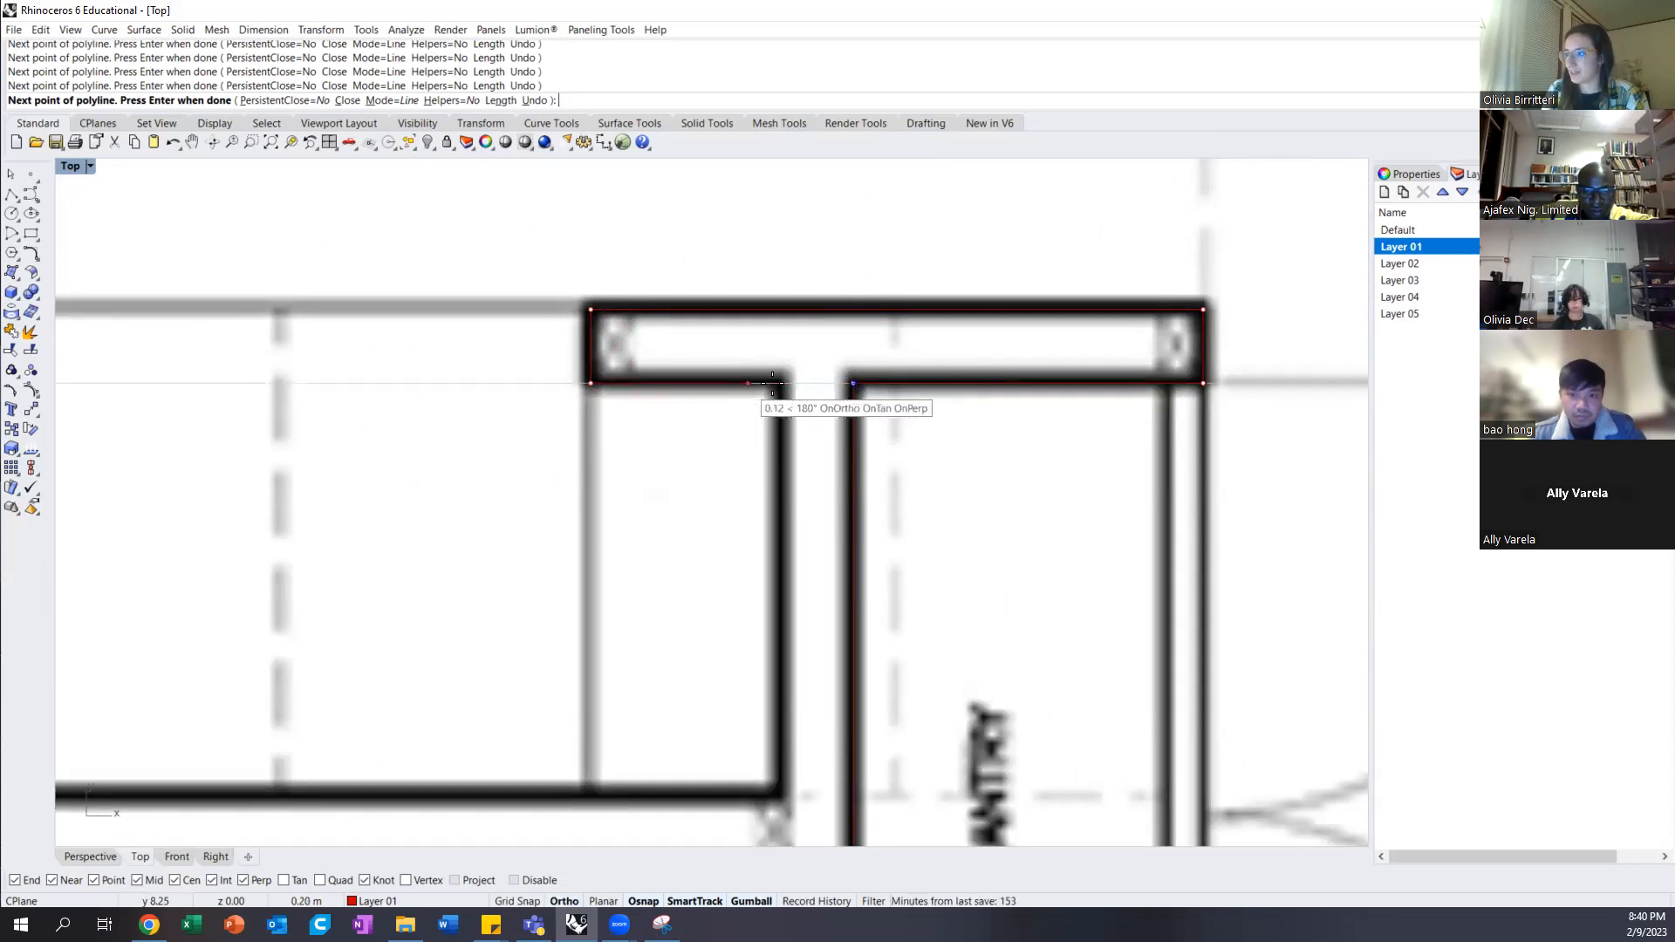
{"action": "left_click", "coordinate": [779, 382]}
{"action": "scroll", "coordinate": [793, 418], "scroll_direction": "down", "scroll_amount": 10}
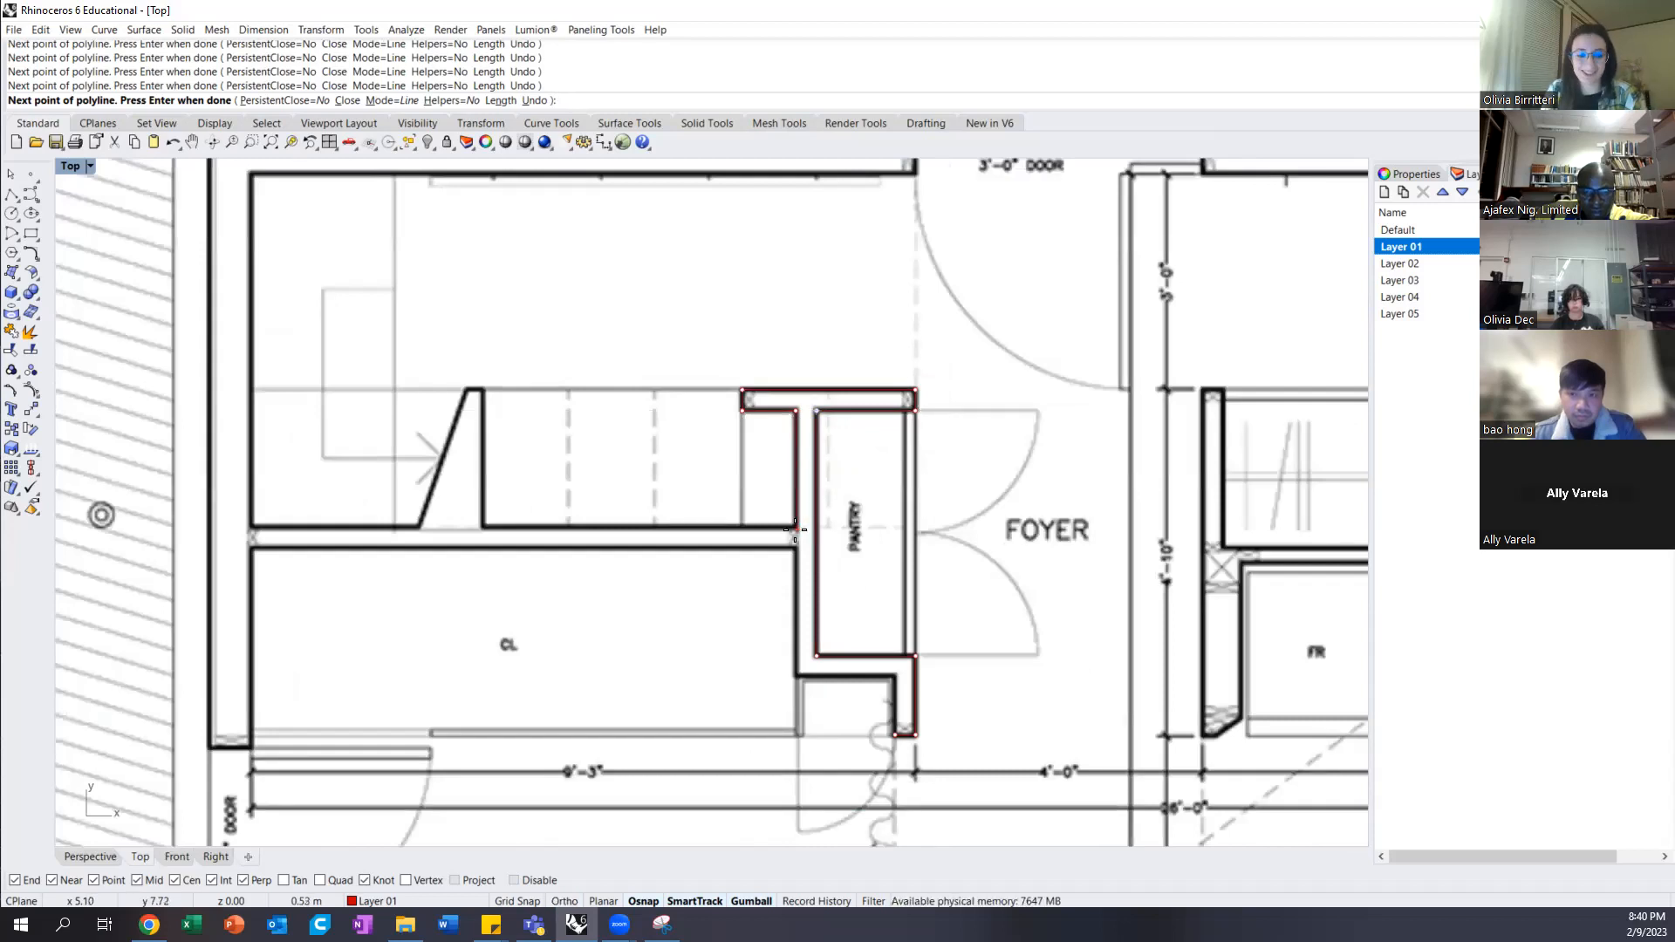
{"action": "scroll", "coordinate": [792, 534], "scroll_direction": "up", "scroll_amount": 4}
{"action": "key", "text": "F8"}
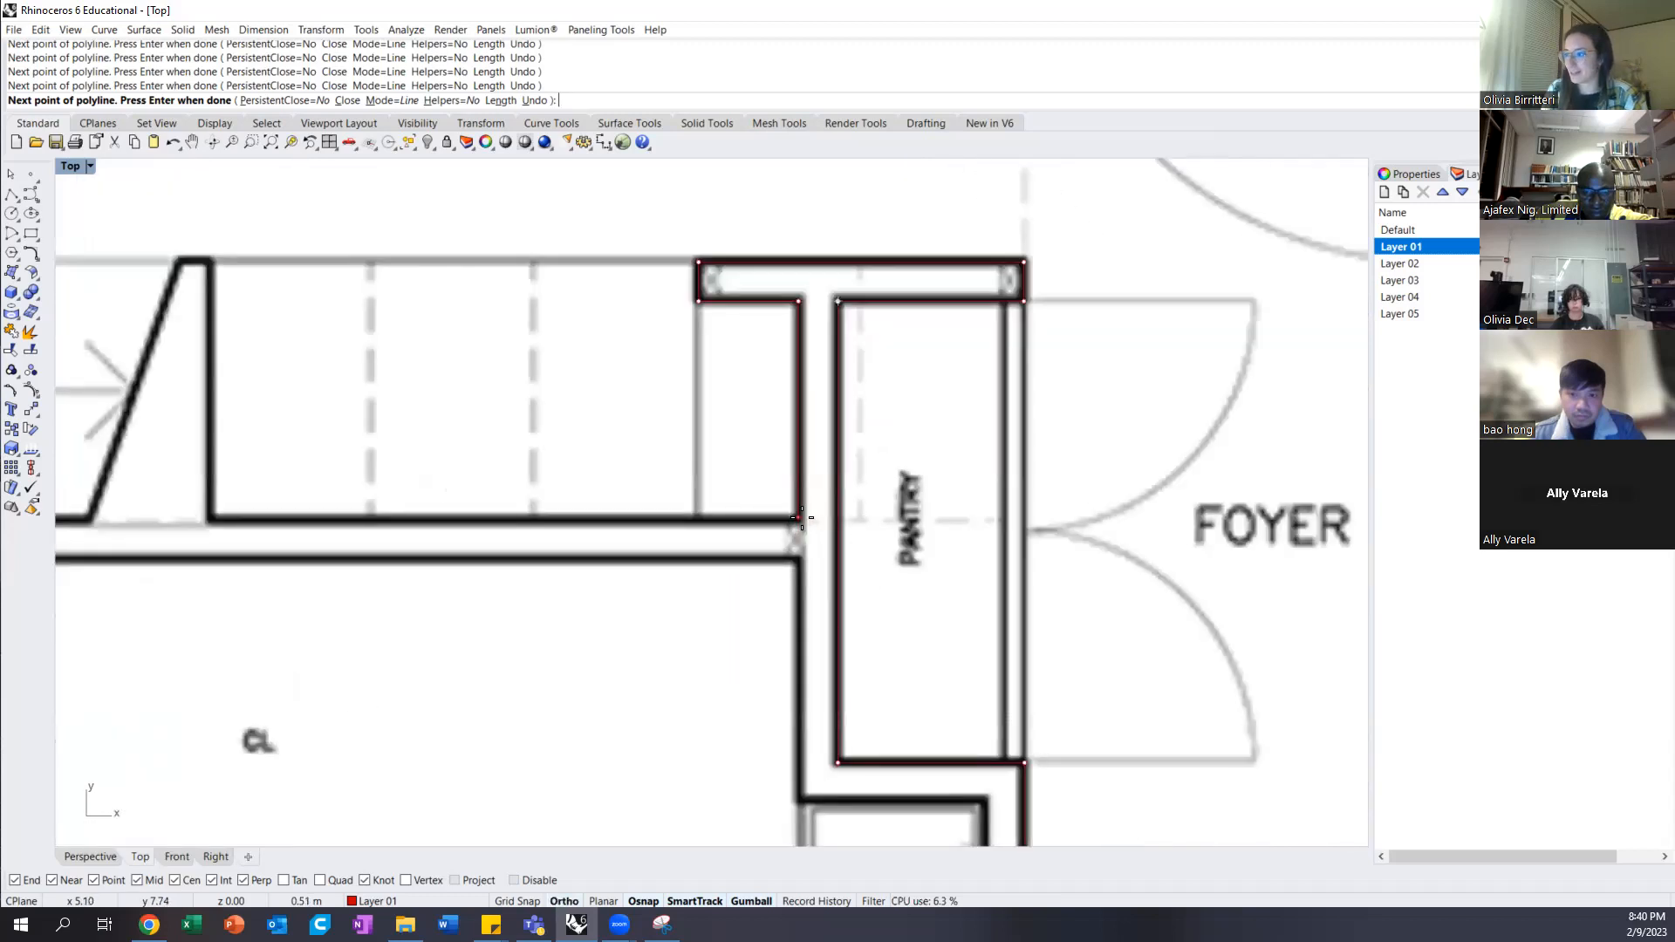
{"action": "key", "text": "F8"}
Continue the polyline along the closet wall's upper face and around the tapered partition to the foot of its slanted side
{"action": "scroll", "coordinate": [796, 521], "scroll_direction": "down", "scroll_amount": 4}
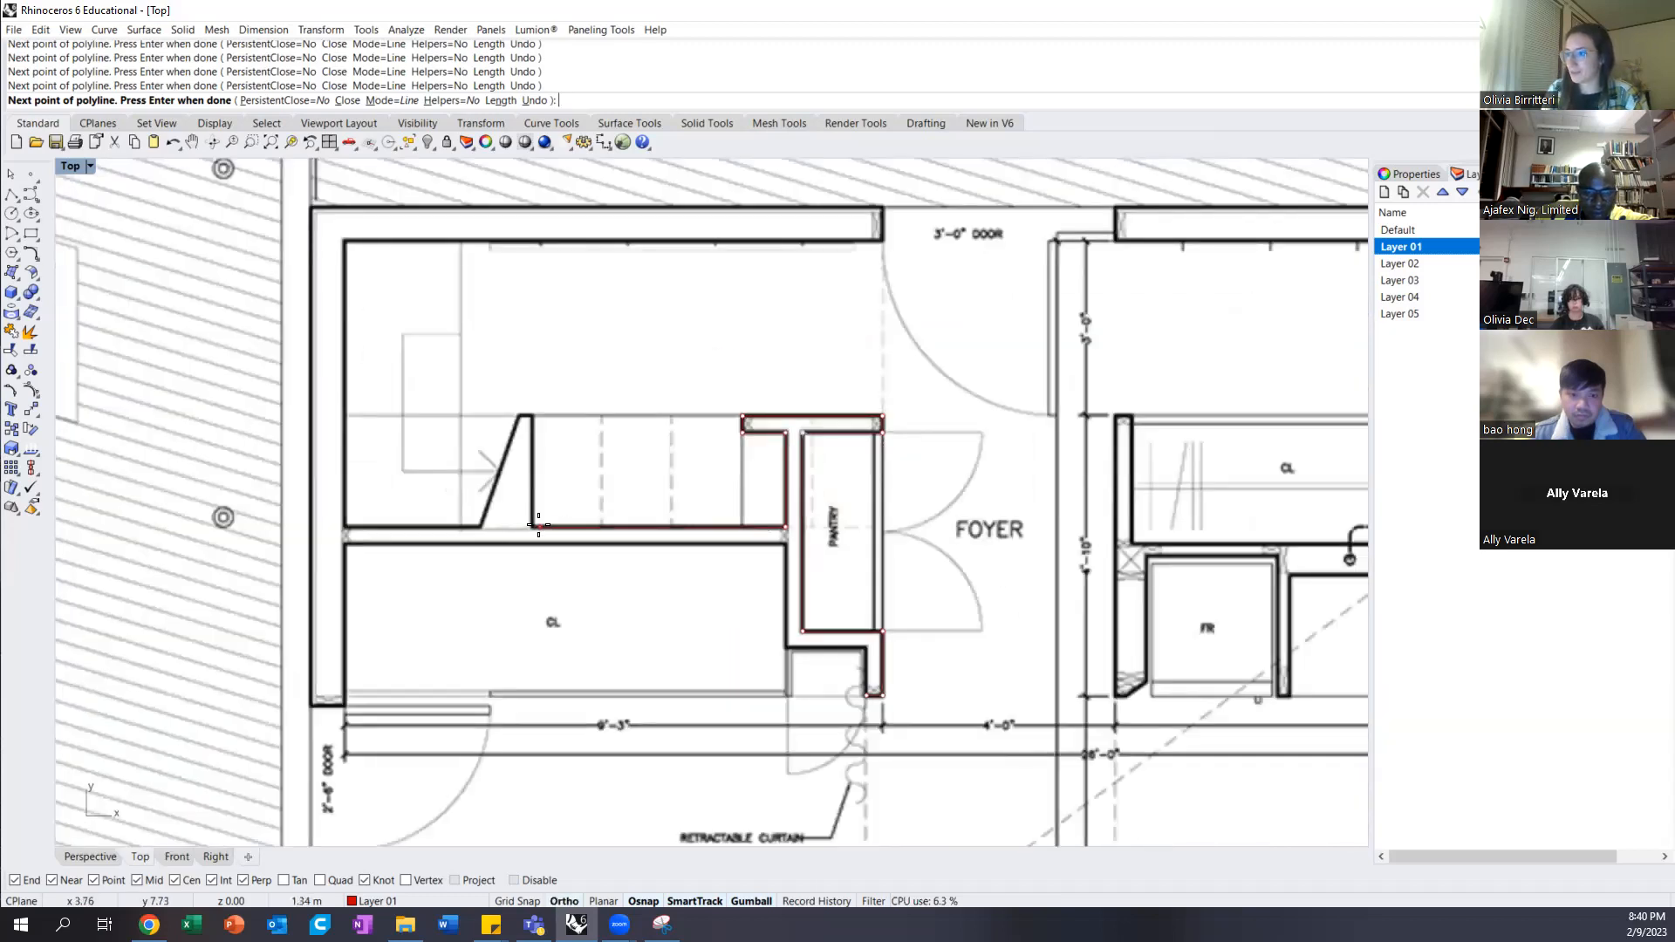
{"action": "scroll", "coordinate": [529, 425], "scroll_direction": "up", "scroll_amount": 4}
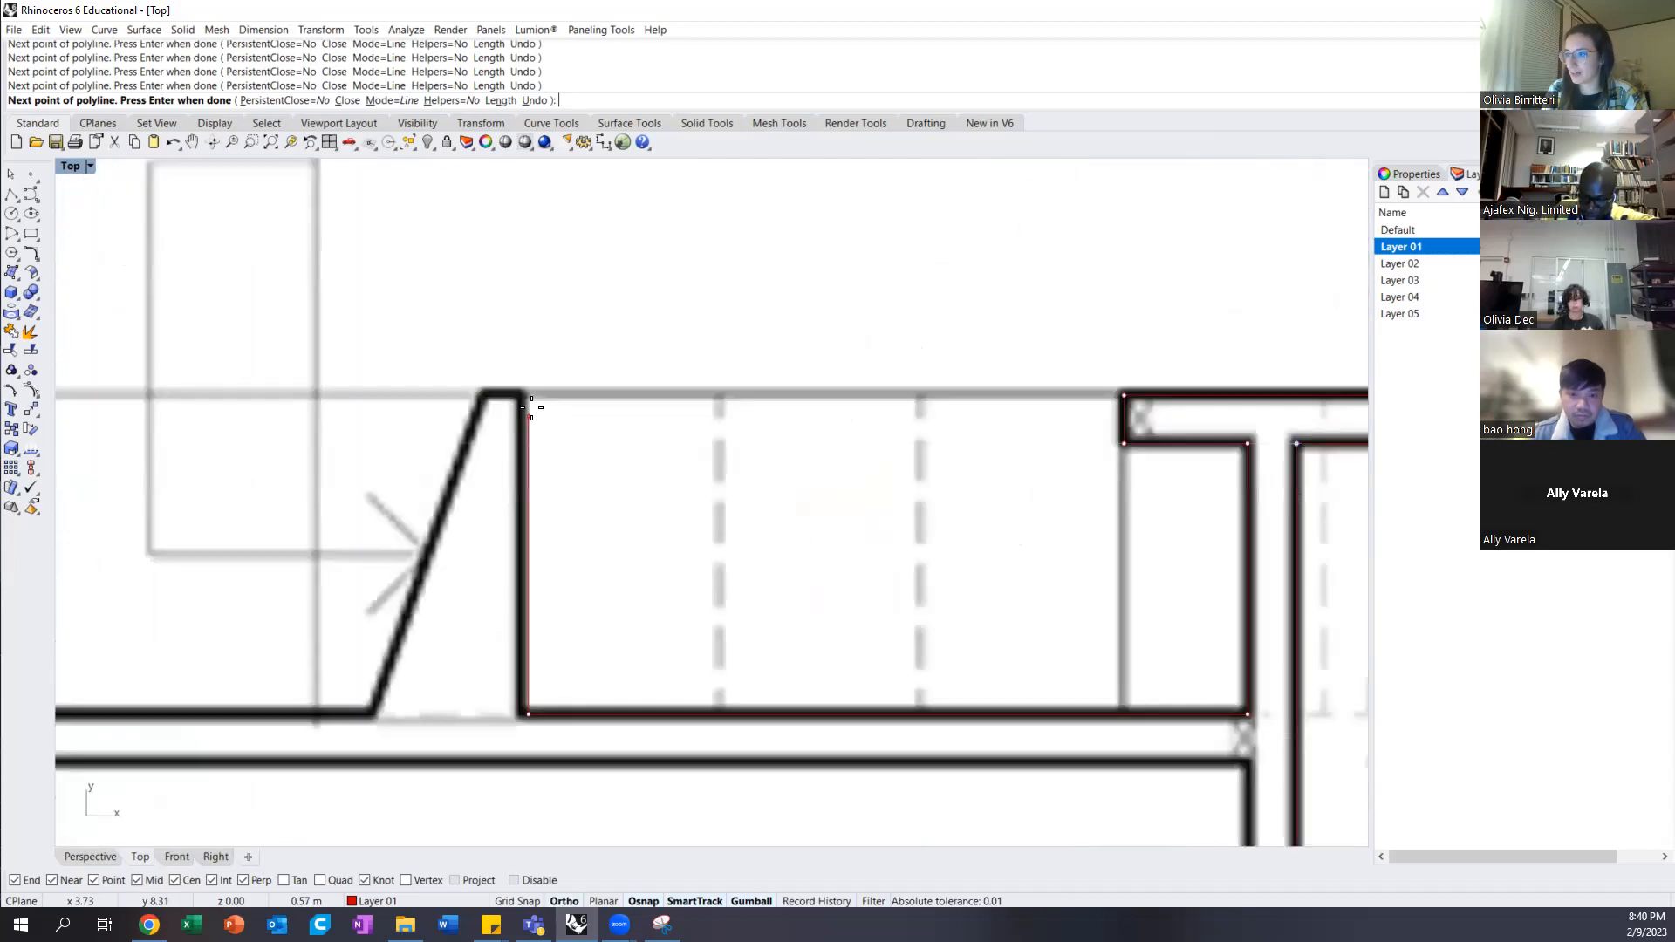
{"action": "left_click", "coordinate": [524, 392]}
{"action": "key", "text": "F8"}
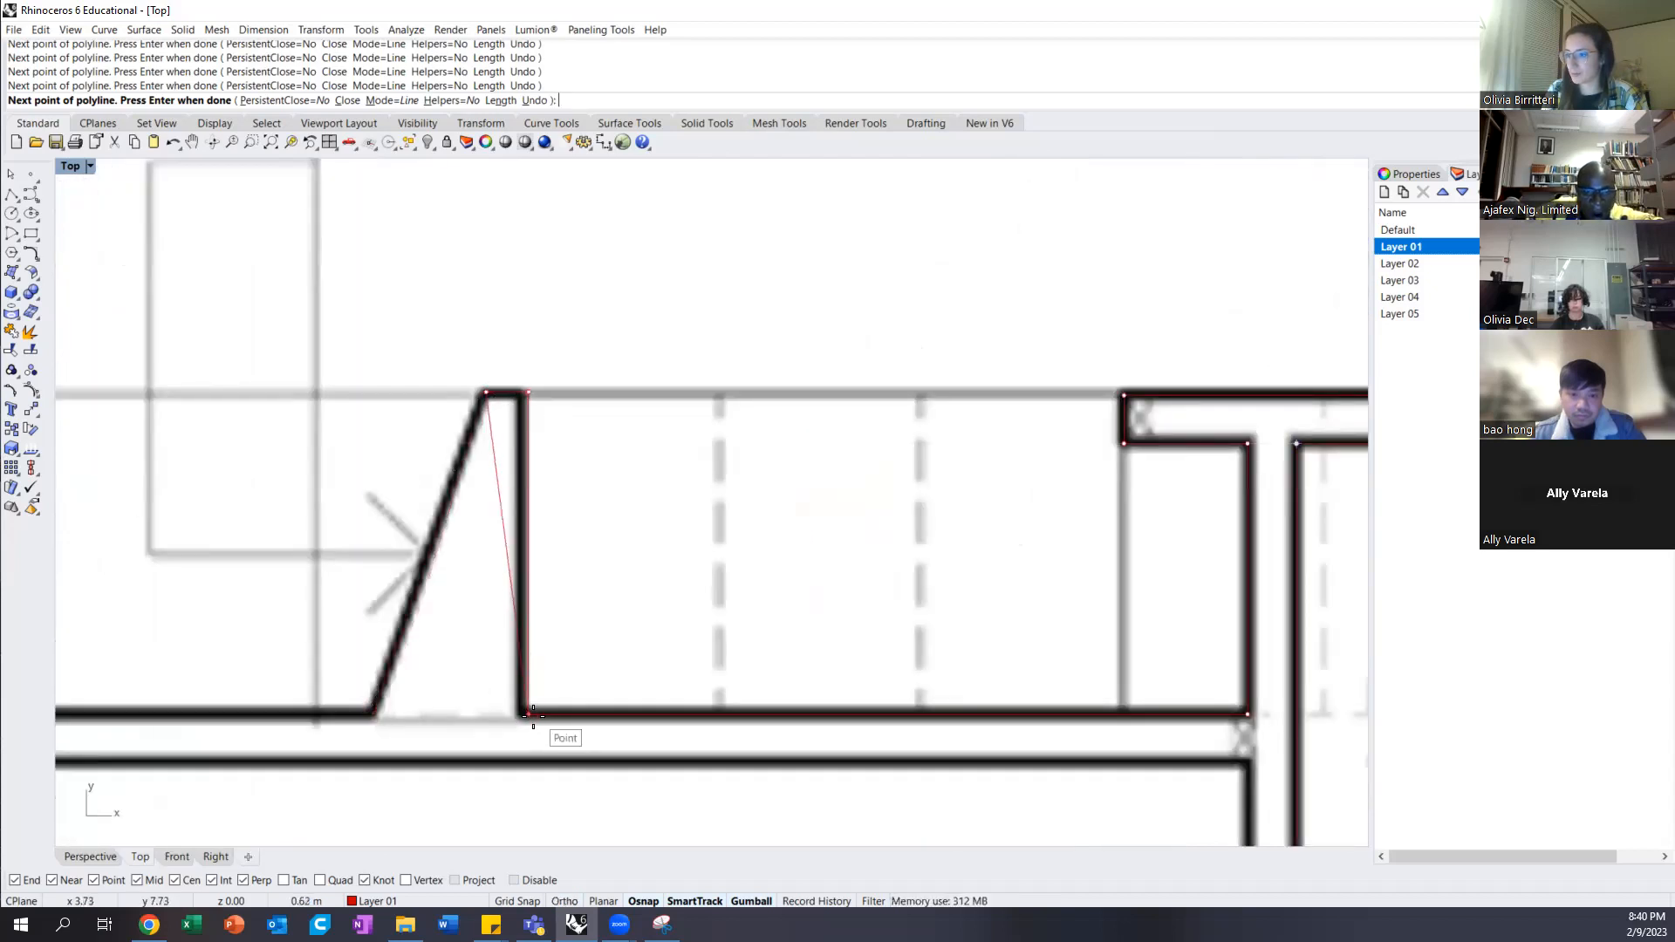
{"action": "left_click", "coordinate": [370, 711]}
Extend the polyline to the left exterior wall with Ortho and back along the closet wall's lower face to the pantry wall
{"action": "scroll", "coordinate": [740, 662], "scroll_direction": "down", "scroll_amount": 2}
{"action": "scroll", "coordinate": [486, 694], "scroll_direction": "up", "scroll_amount": 1}
{"action": "scroll", "coordinate": [485, 693], "scroll_direction": "up", "scroll_amount": 3}
{"action": "key", "text": "F8"}
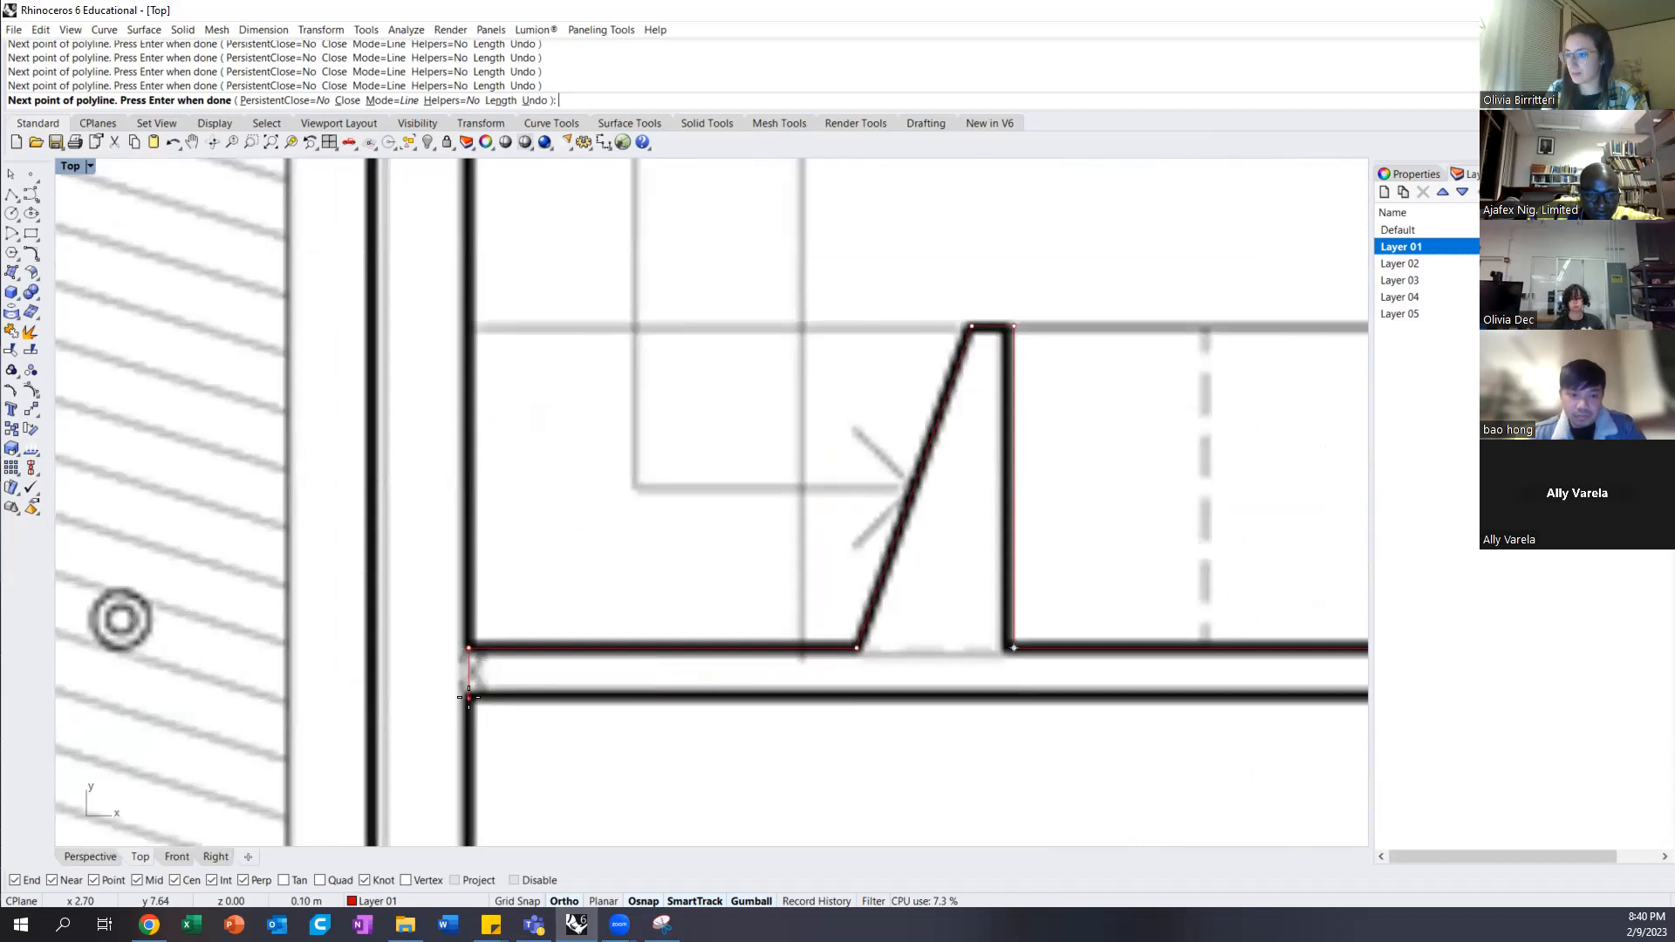
{"action": "scroll", "coordinate": [587, 677], "scroll_direction": "down", "scroll_amount": 4}
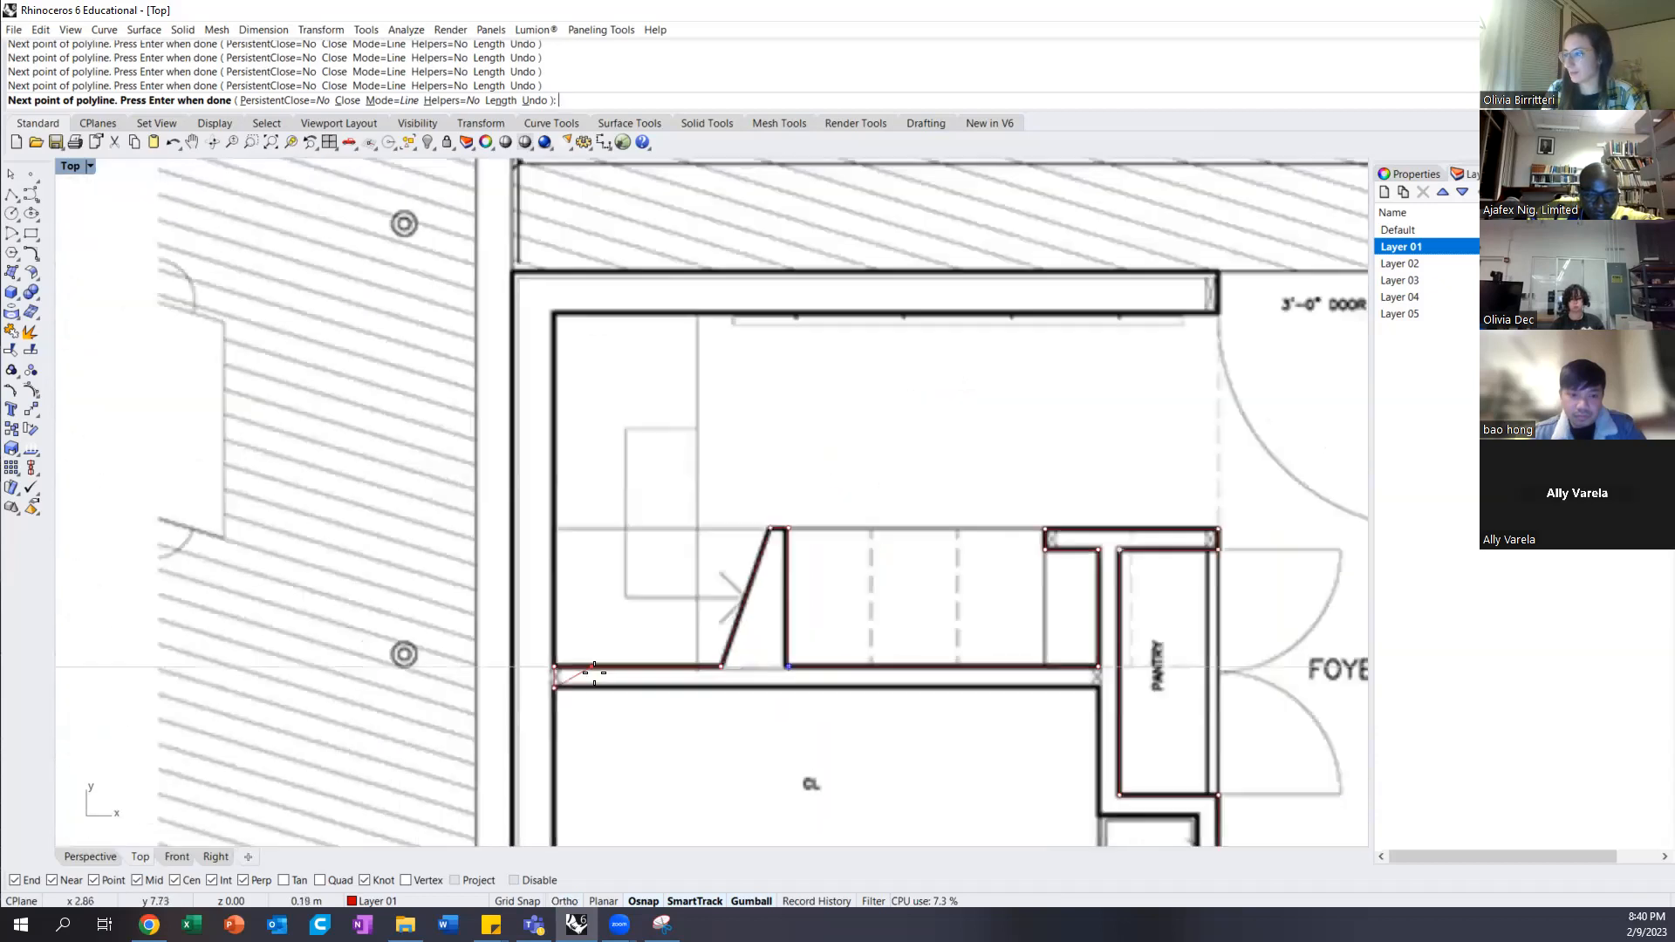
{"action": "scroll", "coordinate": [998, 695], "scroll_direction": "up", "scroll_amount": 4}
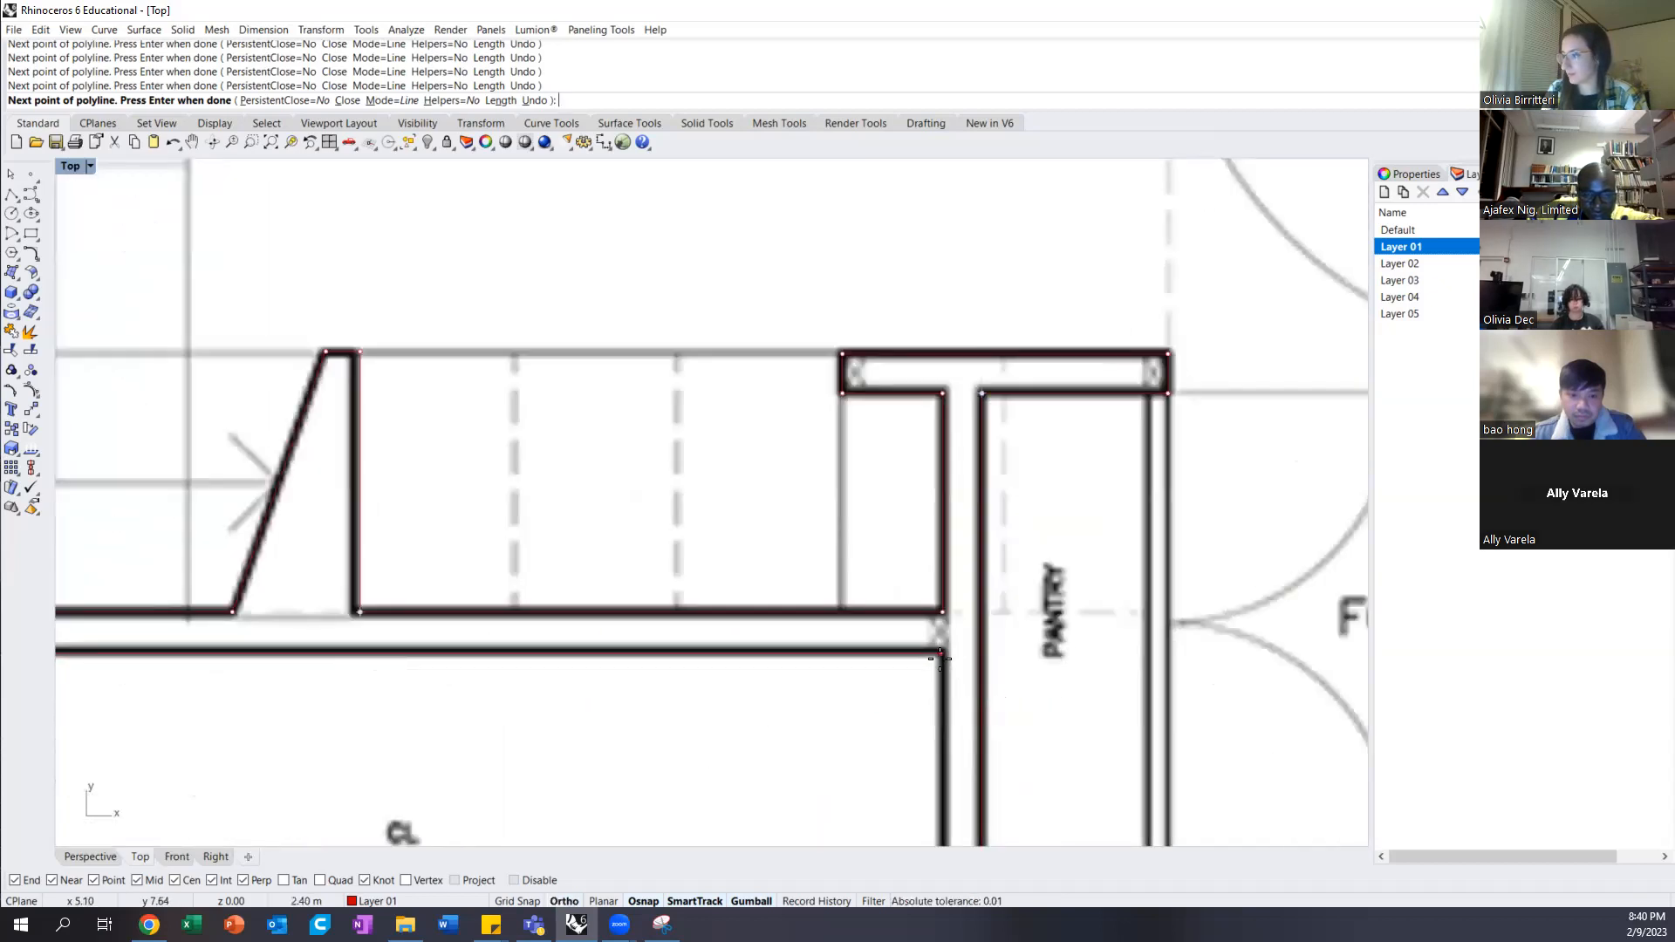
Trace down the pantry wall's closet-side face and around the recess below the pantry, closing the polyline at its start point
{"action": "right_click_drag", "start_coordinate": [904, 692], "coordinate": [710, 486]}
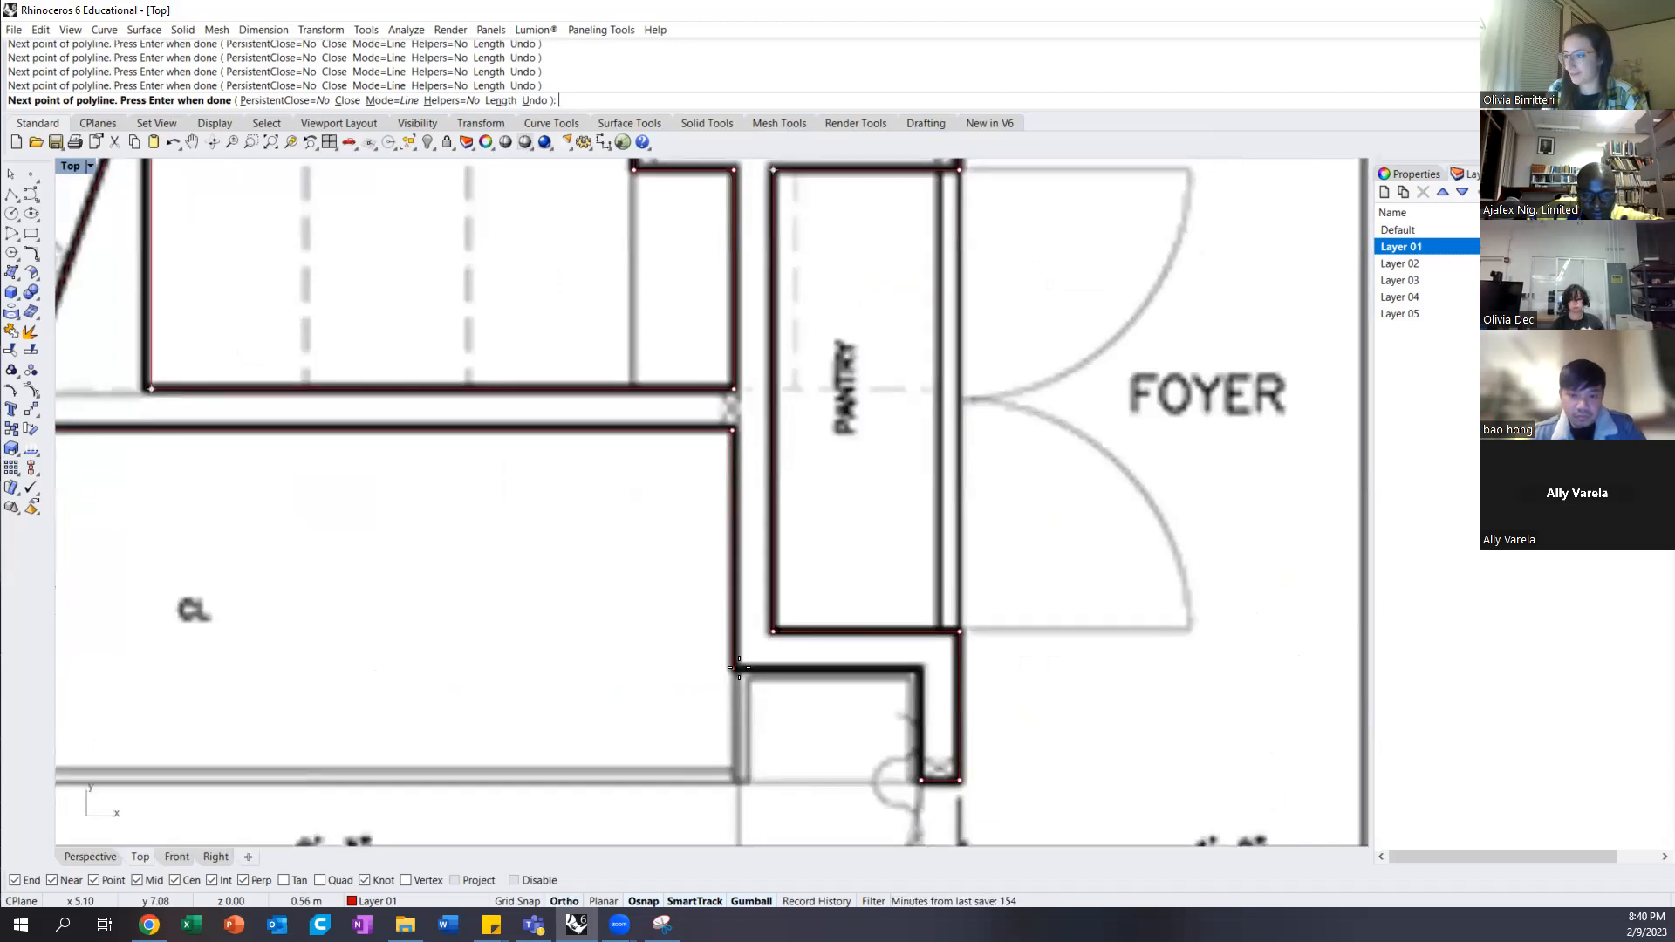
{"action": "left_click", "coordinate": [922, 671]}
{"action": "left_click", "coordinate": [920, 779]}
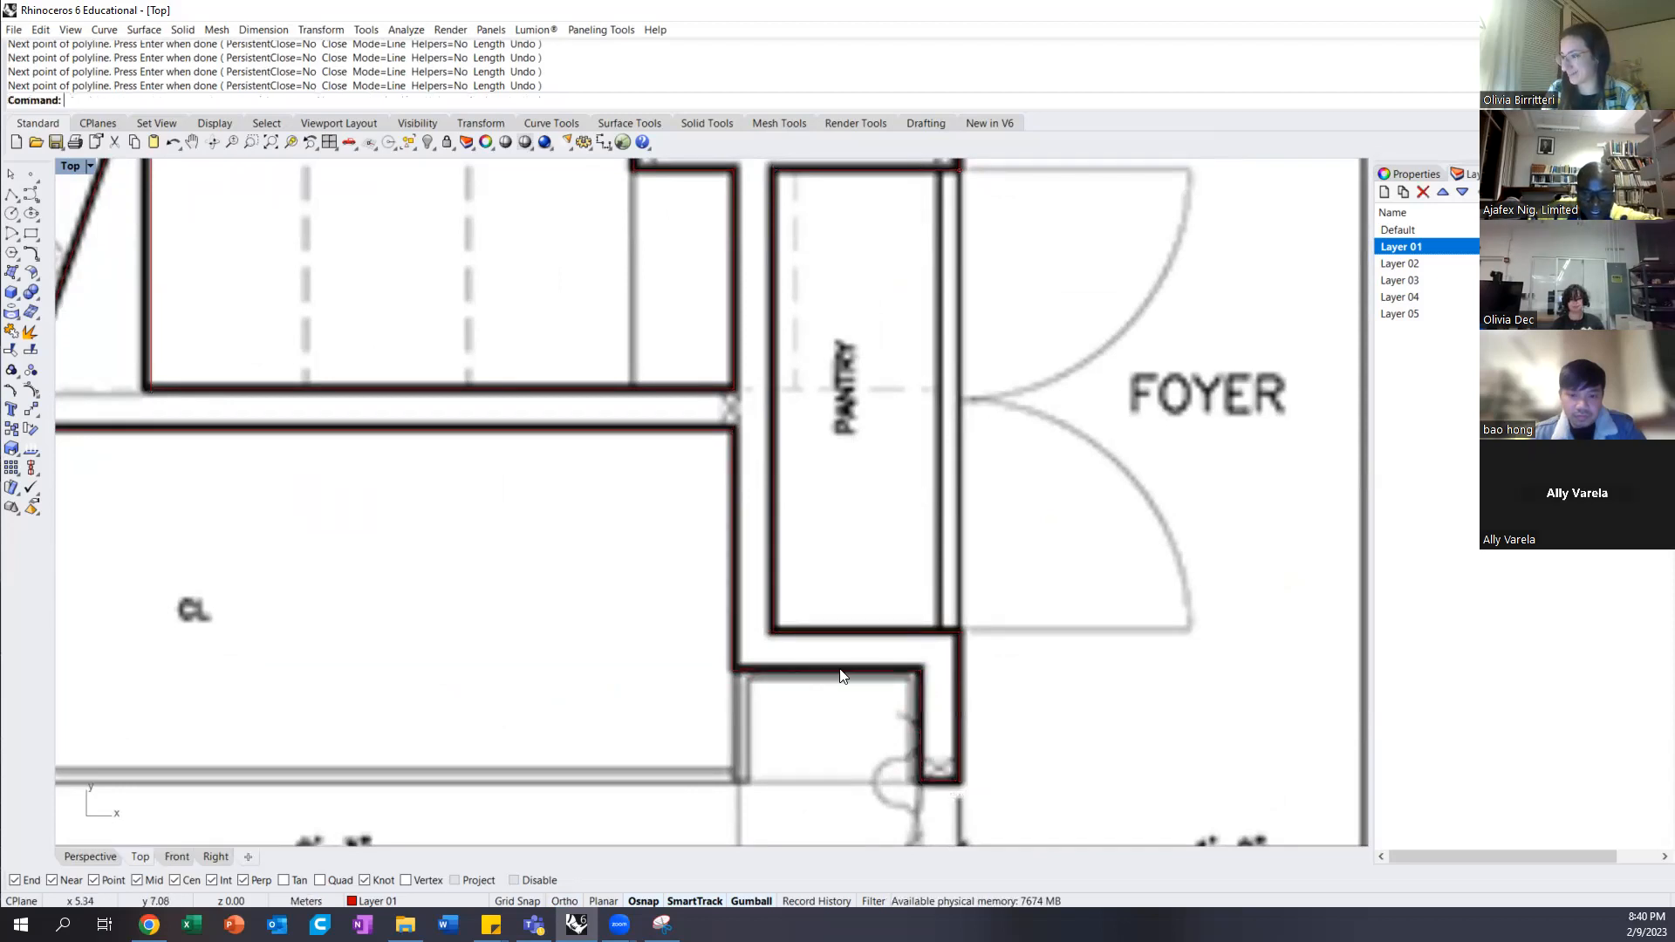
Select the traced wall curve instead of the floor-plan picture and rename its layer, Layer 01, as interior wall
{"action": "scroll", "coordinate": [780, 573], "scroll_direction": "down", "scroll_amount": 4}
{"action": "scroll", "coordinate": [781, 573], "scroll_direction": "down", "scroll_amount": 2}
{"action": "left_click", "coordinate": [683, 593]}
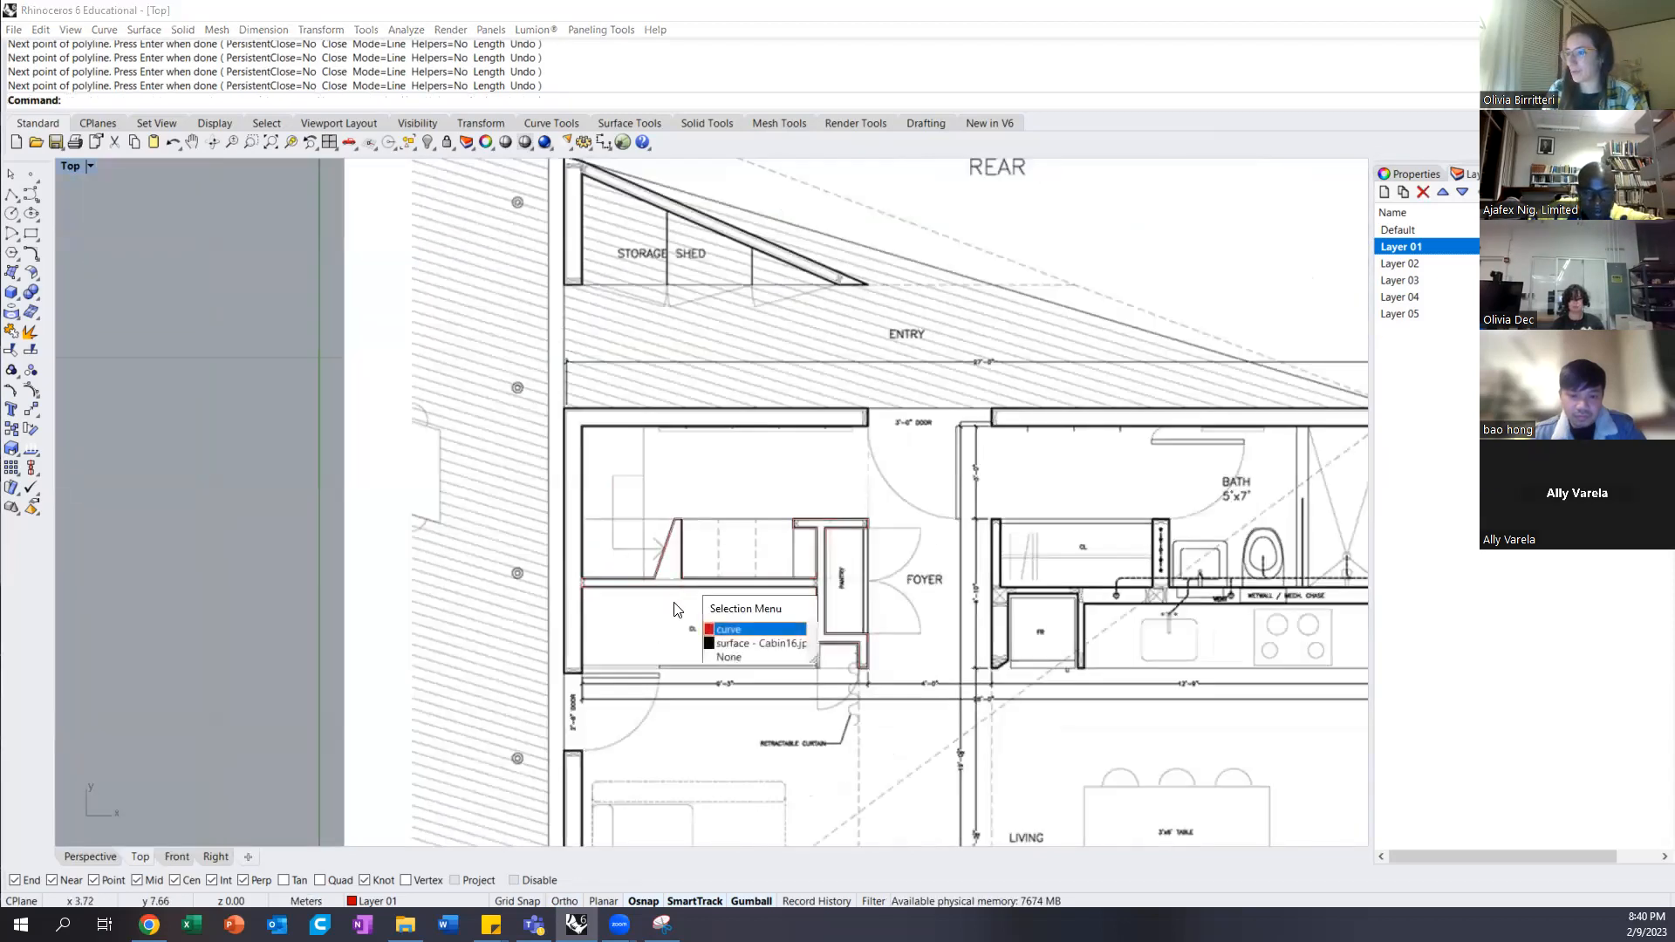
{"action": "left_click", "coordinate": [711, 625]}
{"action": "left_click", "coordinate": [1418, 250]}
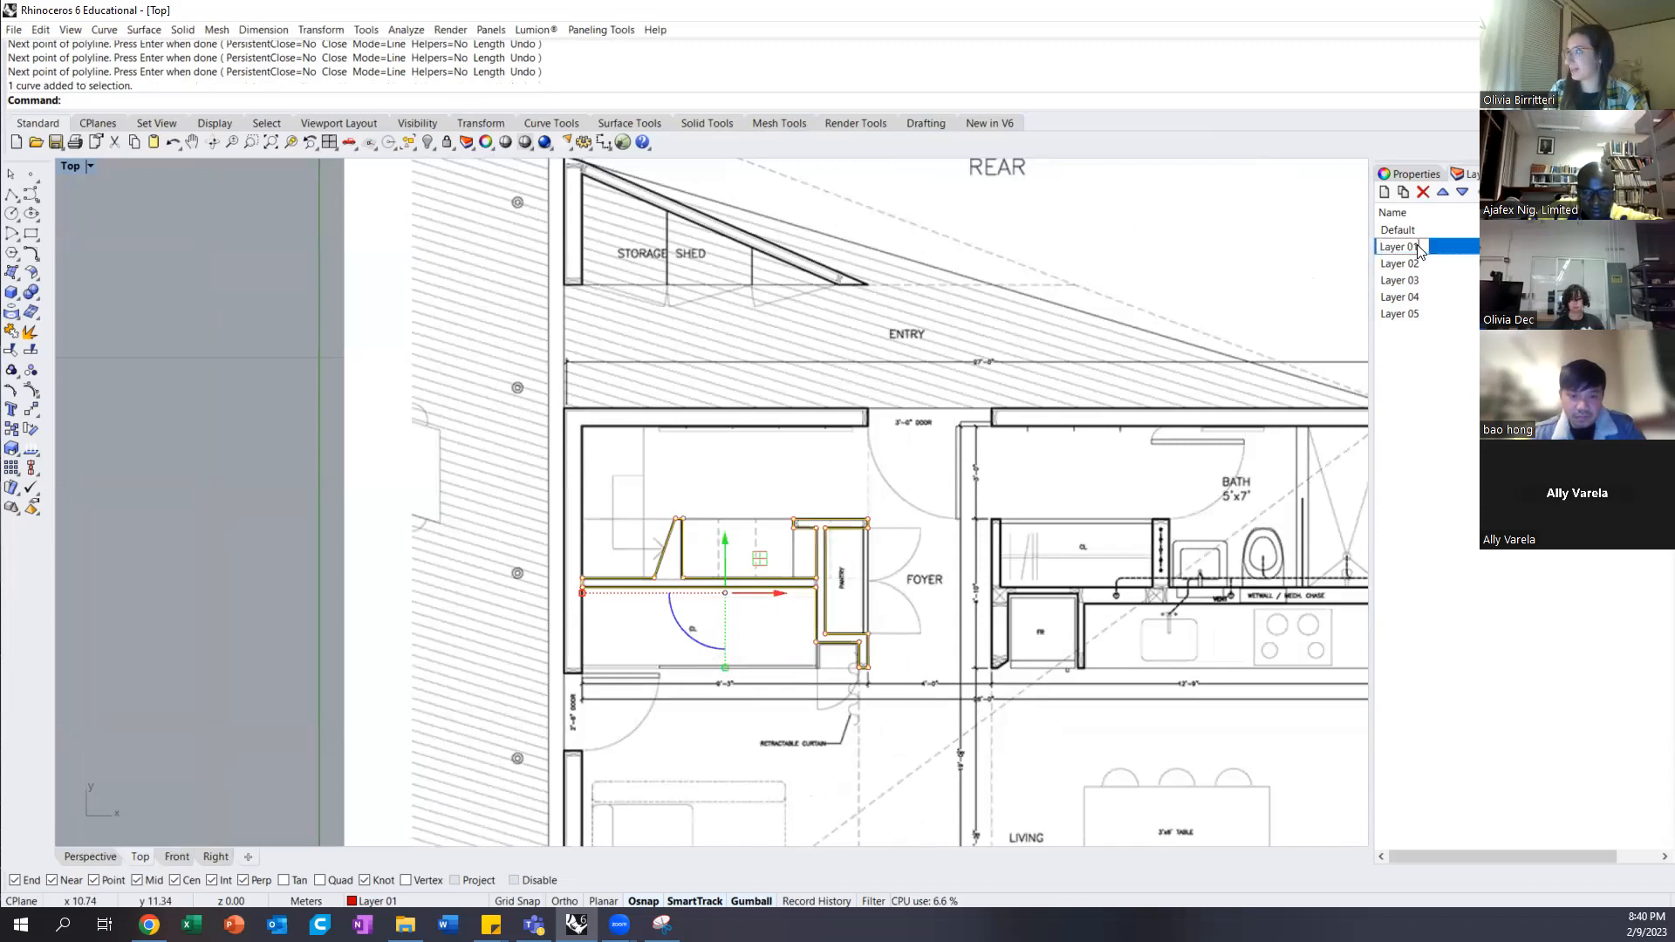
{"action": "type", "text": "interior wall"}
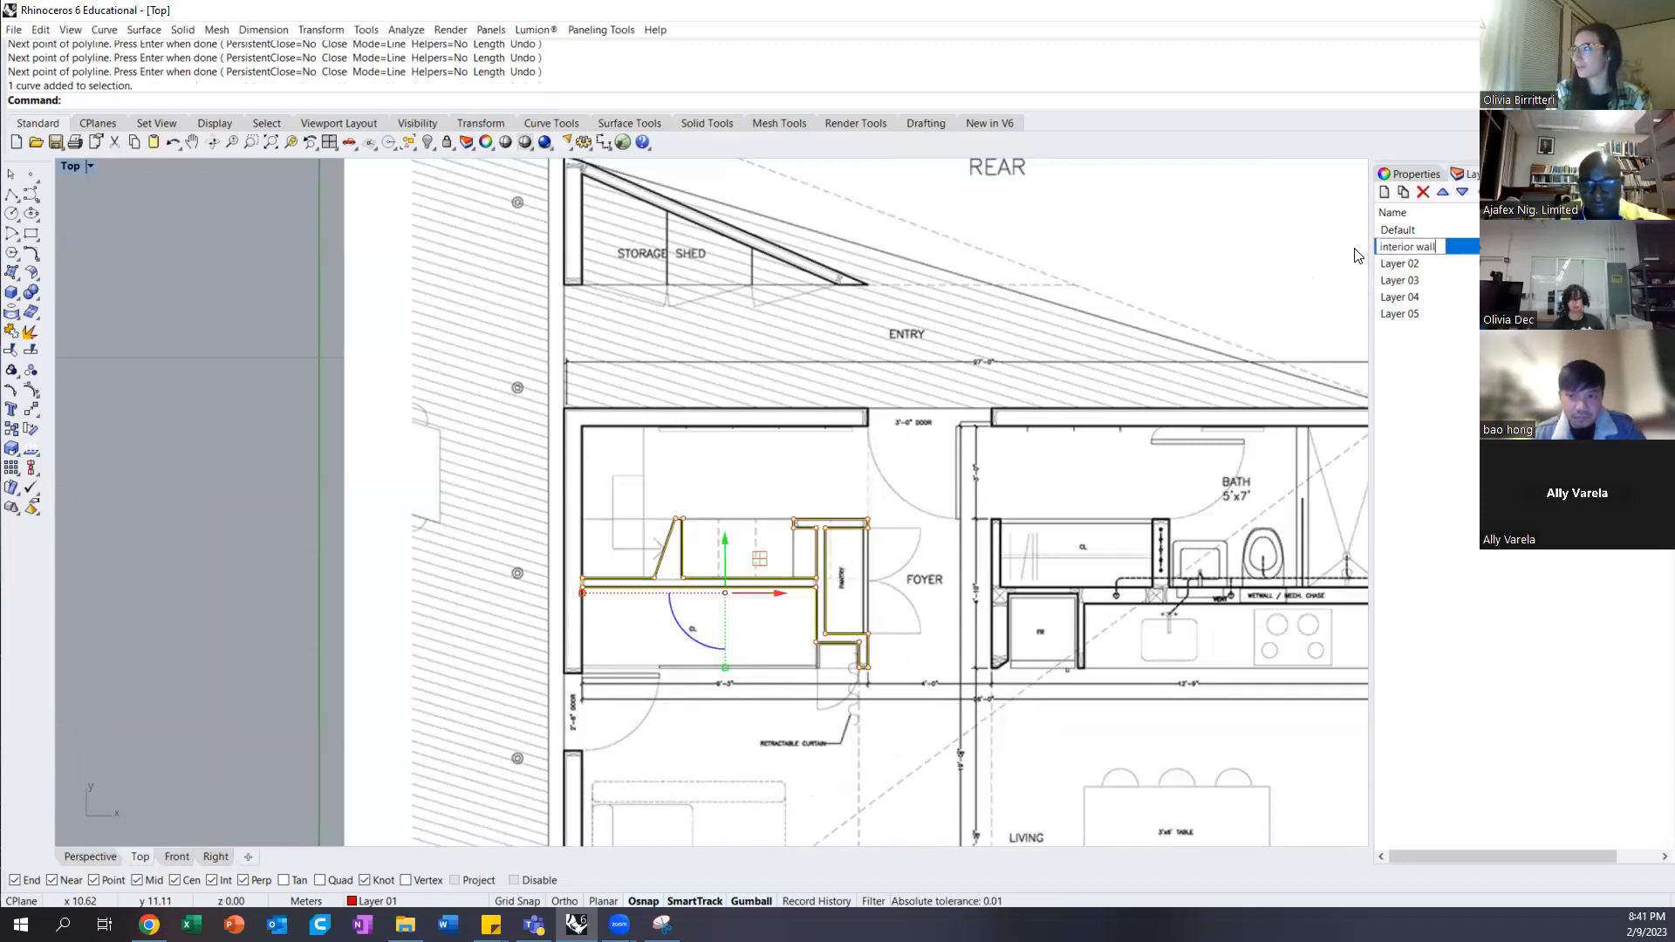
{"action": "key", "text": "Return"}
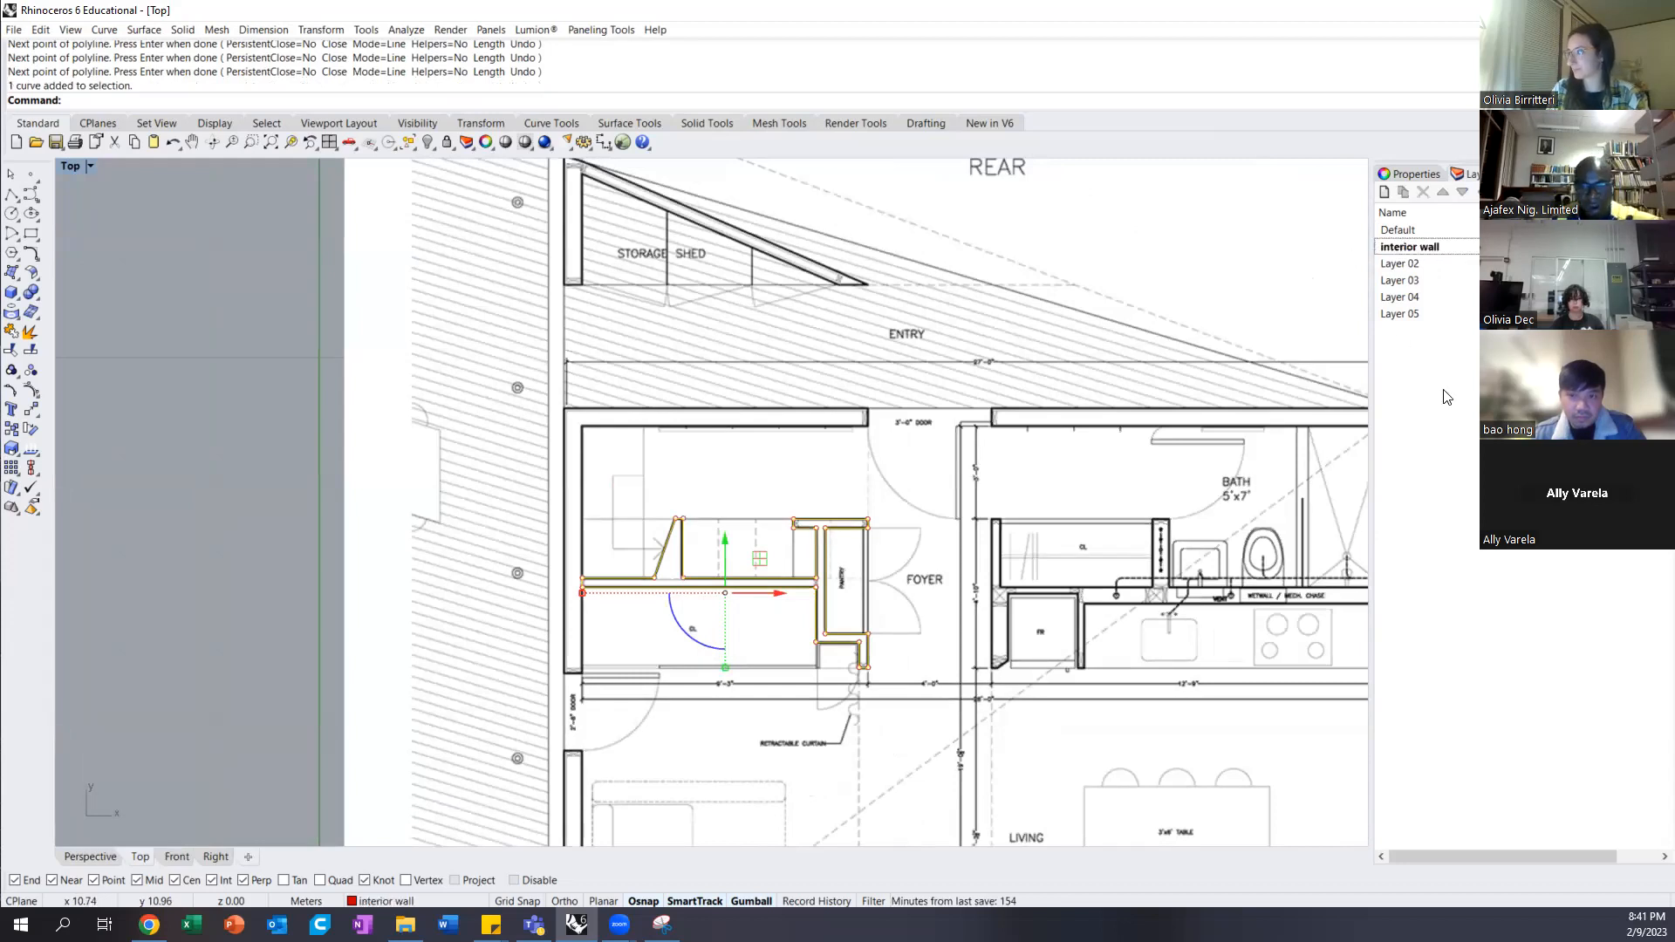
{"action": "left_click", "coordinate": [298, 508]}
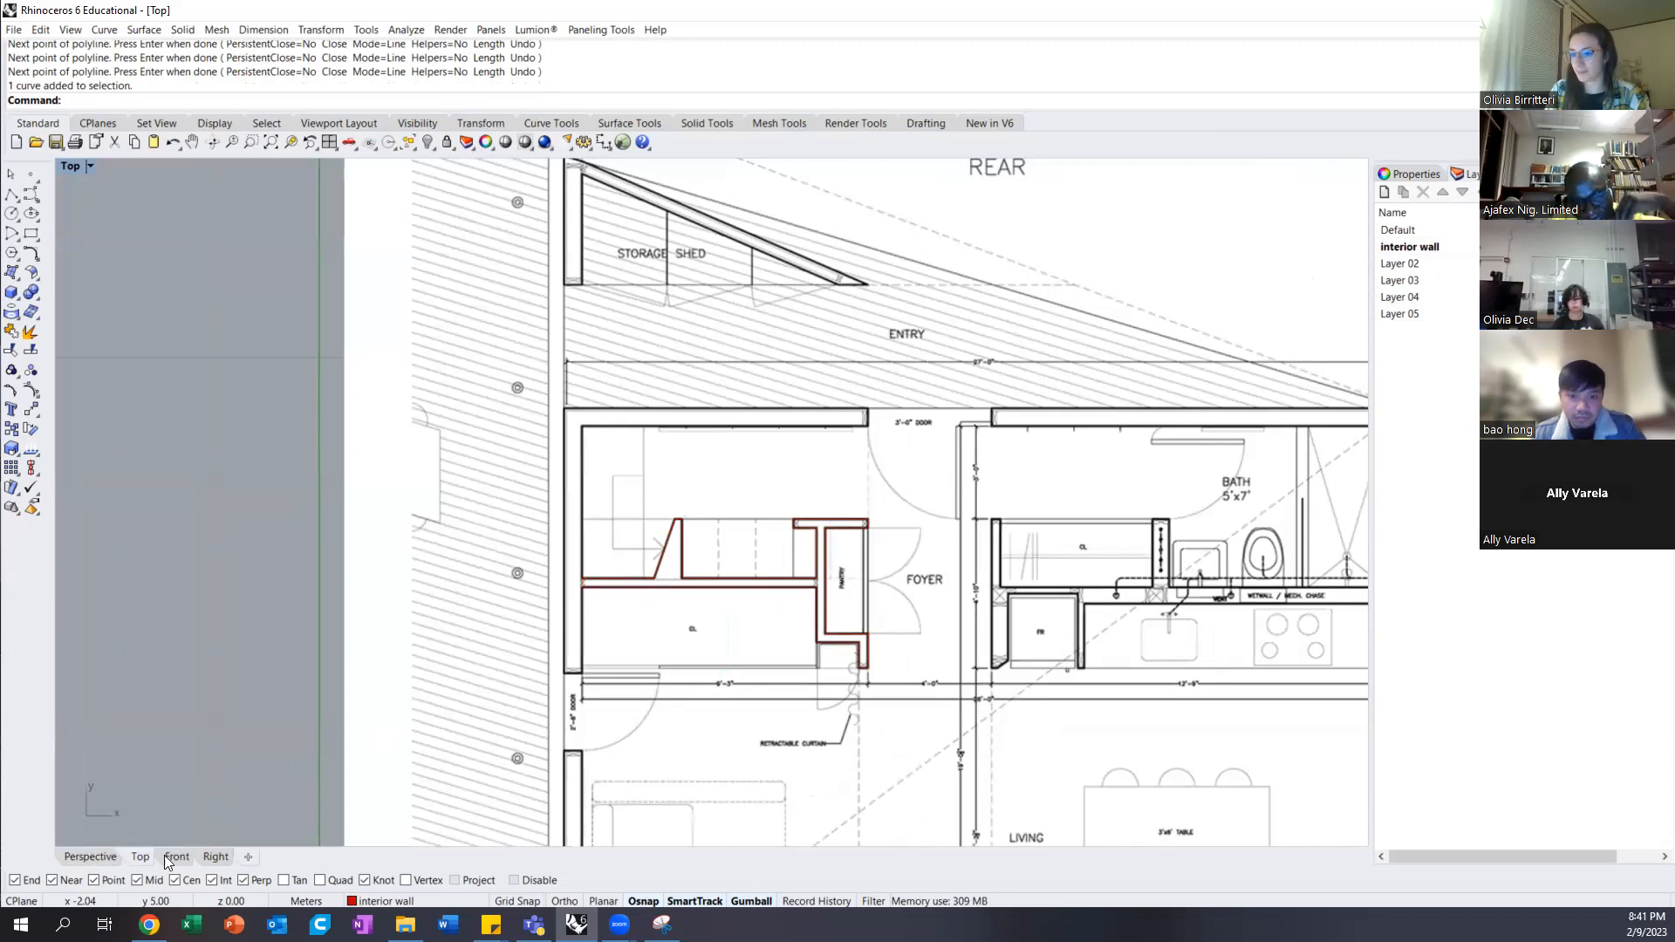
In the Perspective view, extrude the closed interior wall curve upward 7' as a solid with ExtrudeCrv
{"action": "left_click", "coordinate": [90, 857]}
{"action": "right_click_drag", "start_coordinate": [362, 687], "coordinate": [688, 571]}
{"action": "scroll", "coordinate": [658, 569], "scroll_direction": "up", "scroll_amount": 5}
{"action": "left_click", "coordinate": [655, 566]}
{"action": "left_click", "coordinate": [701, 611]}
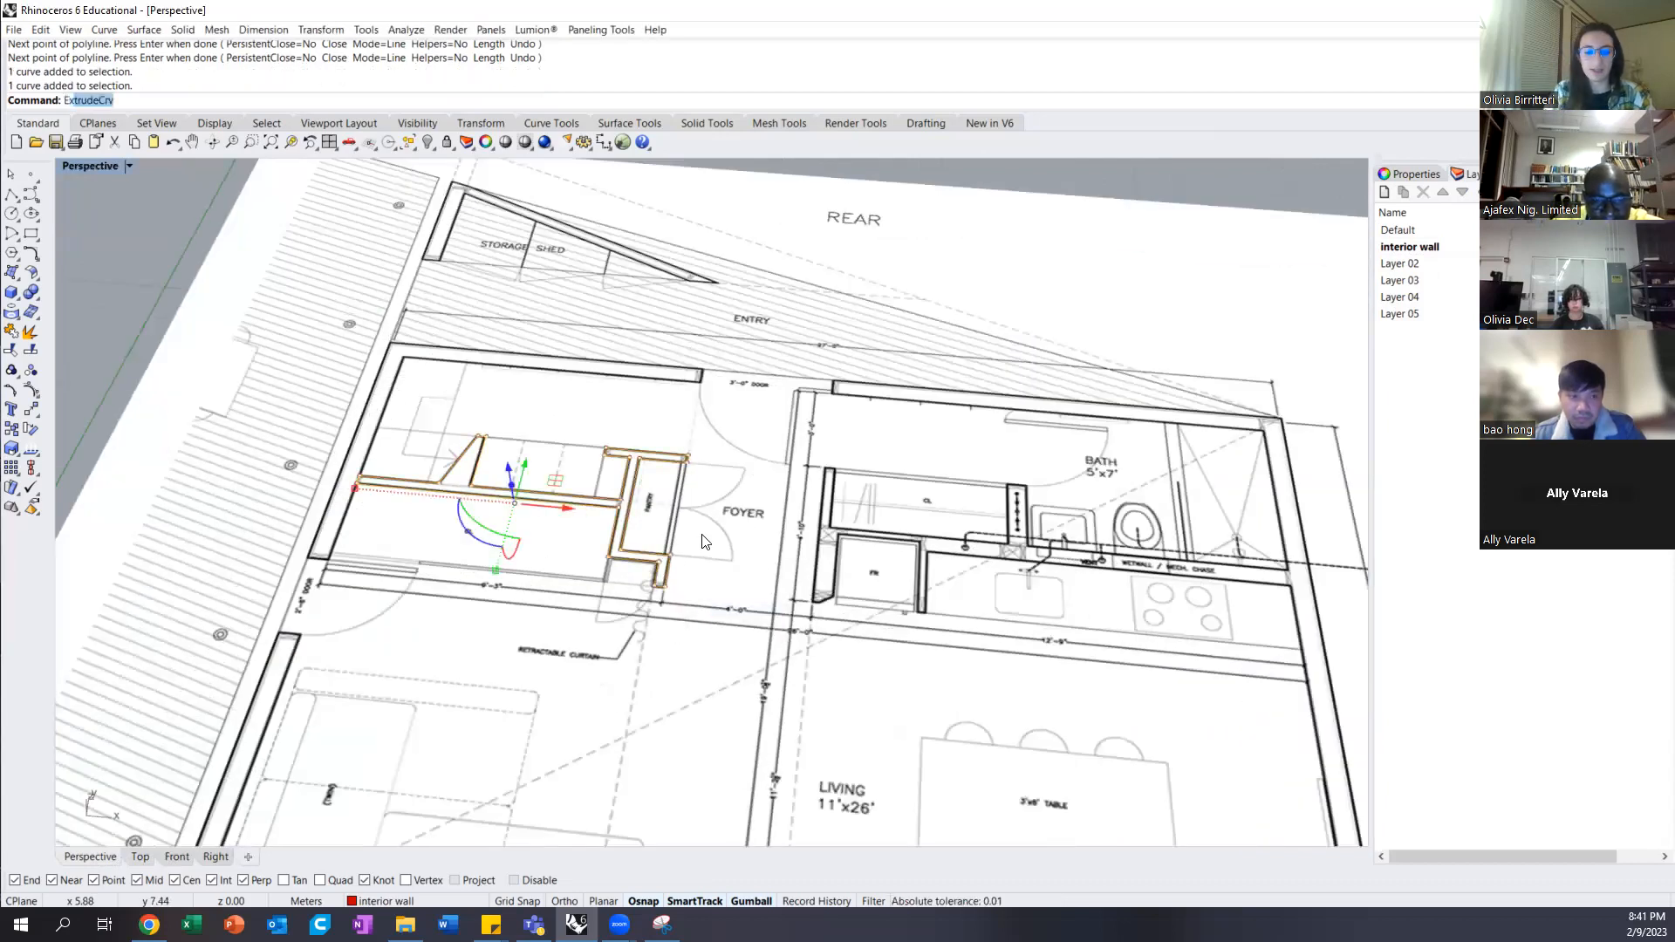
{"action": "key", "text": "Return"}
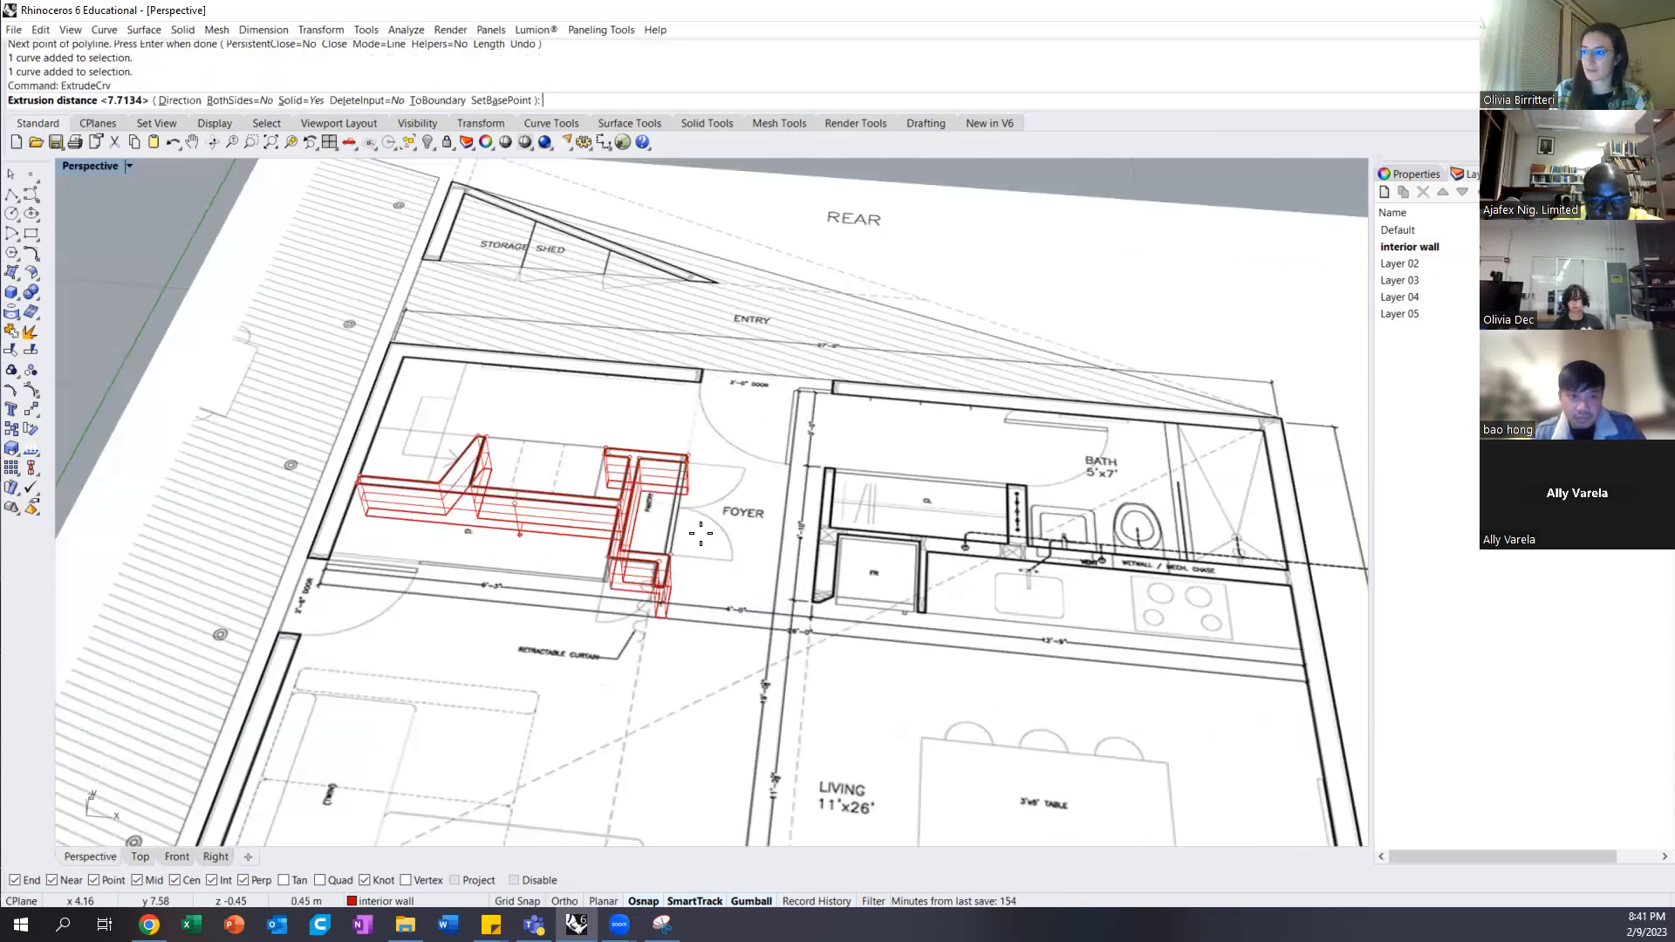
{"action": "right_click_drag", "start_coordinate": [611, 375], "coordinate": [616, 329]}
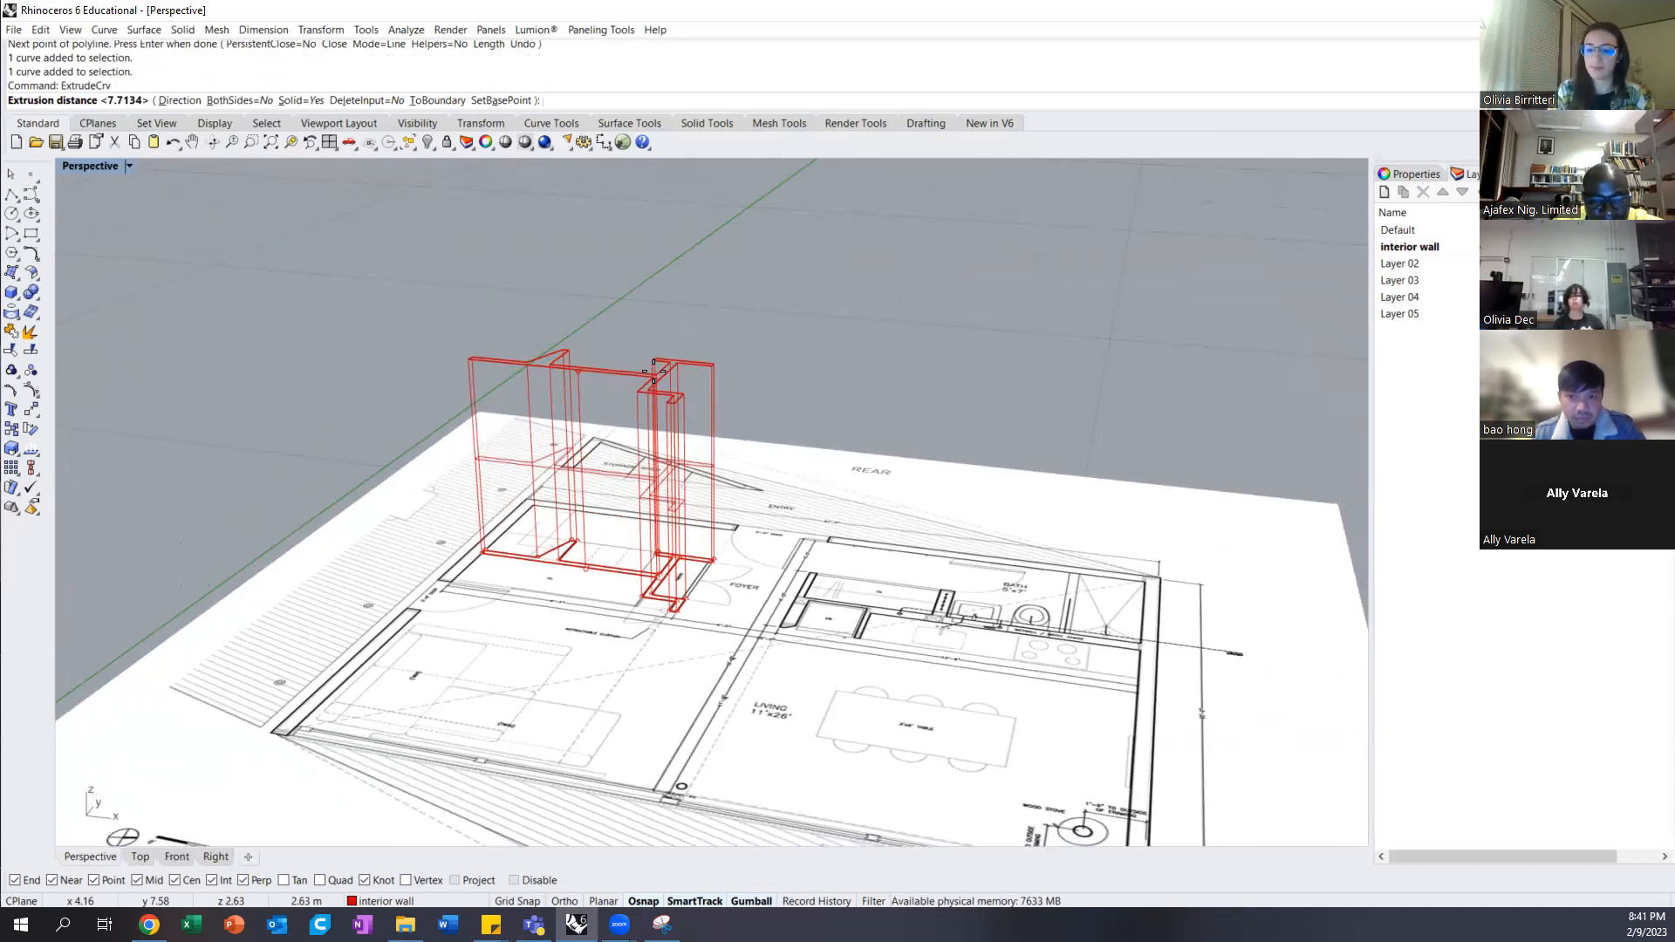
{"action": "type", "text": "7'"}
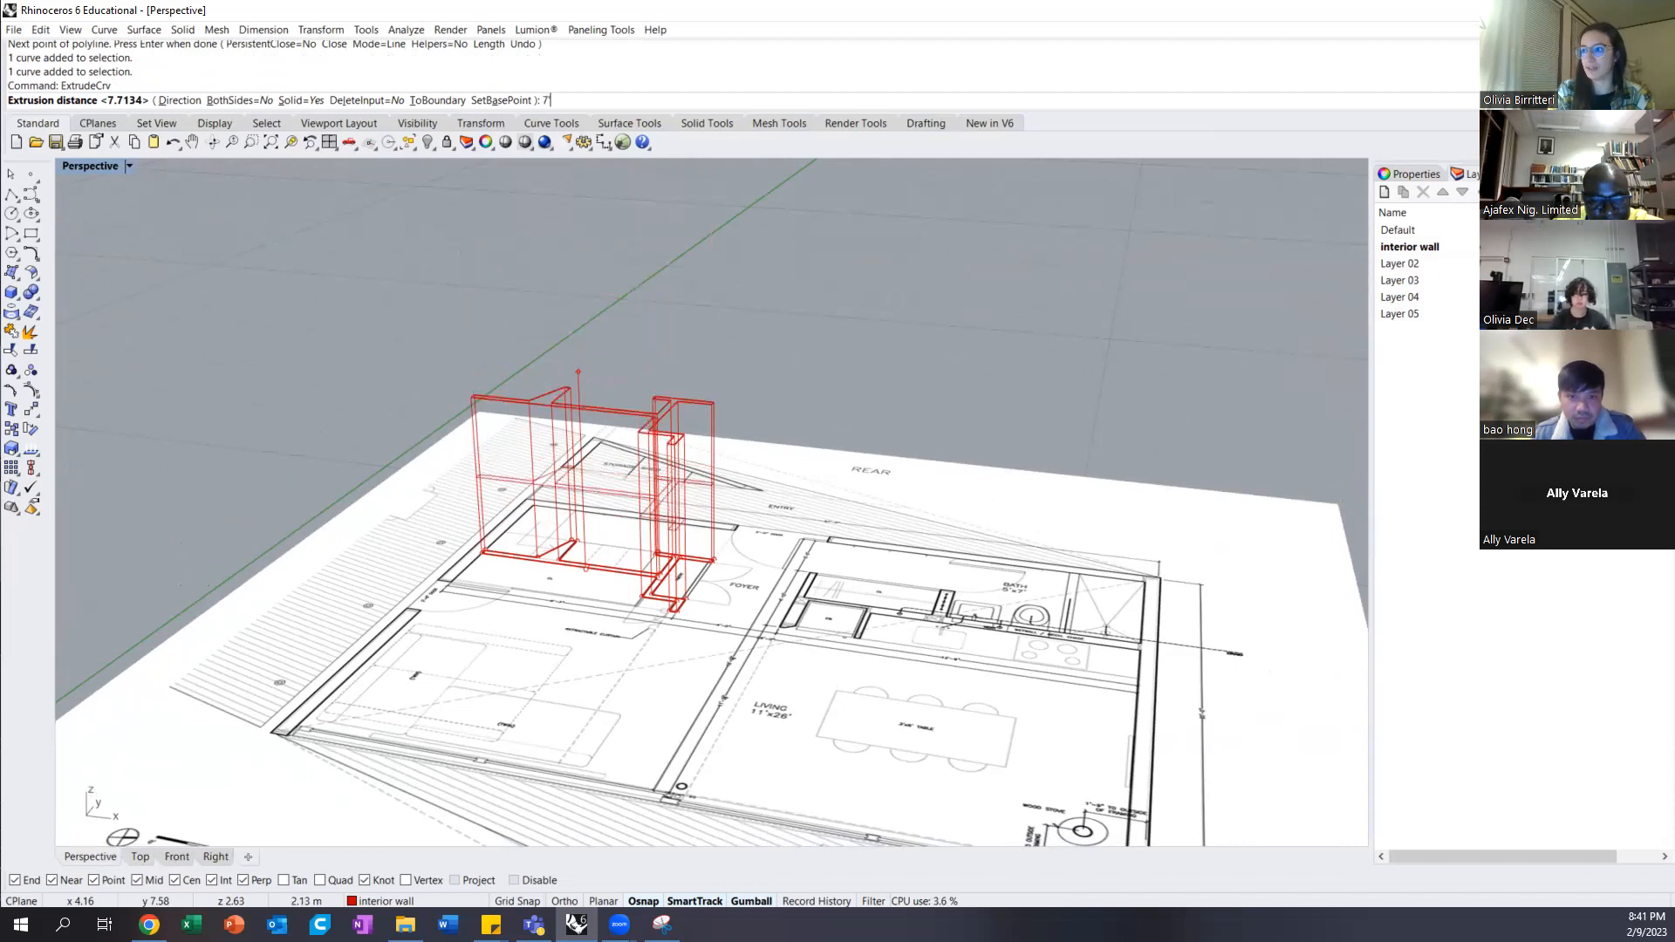
{"action": "key", "text": "Return"}
Set the Perspective viewport's display mode to Shaded
{"action": "left_click", "coordinate": [698, 356]}
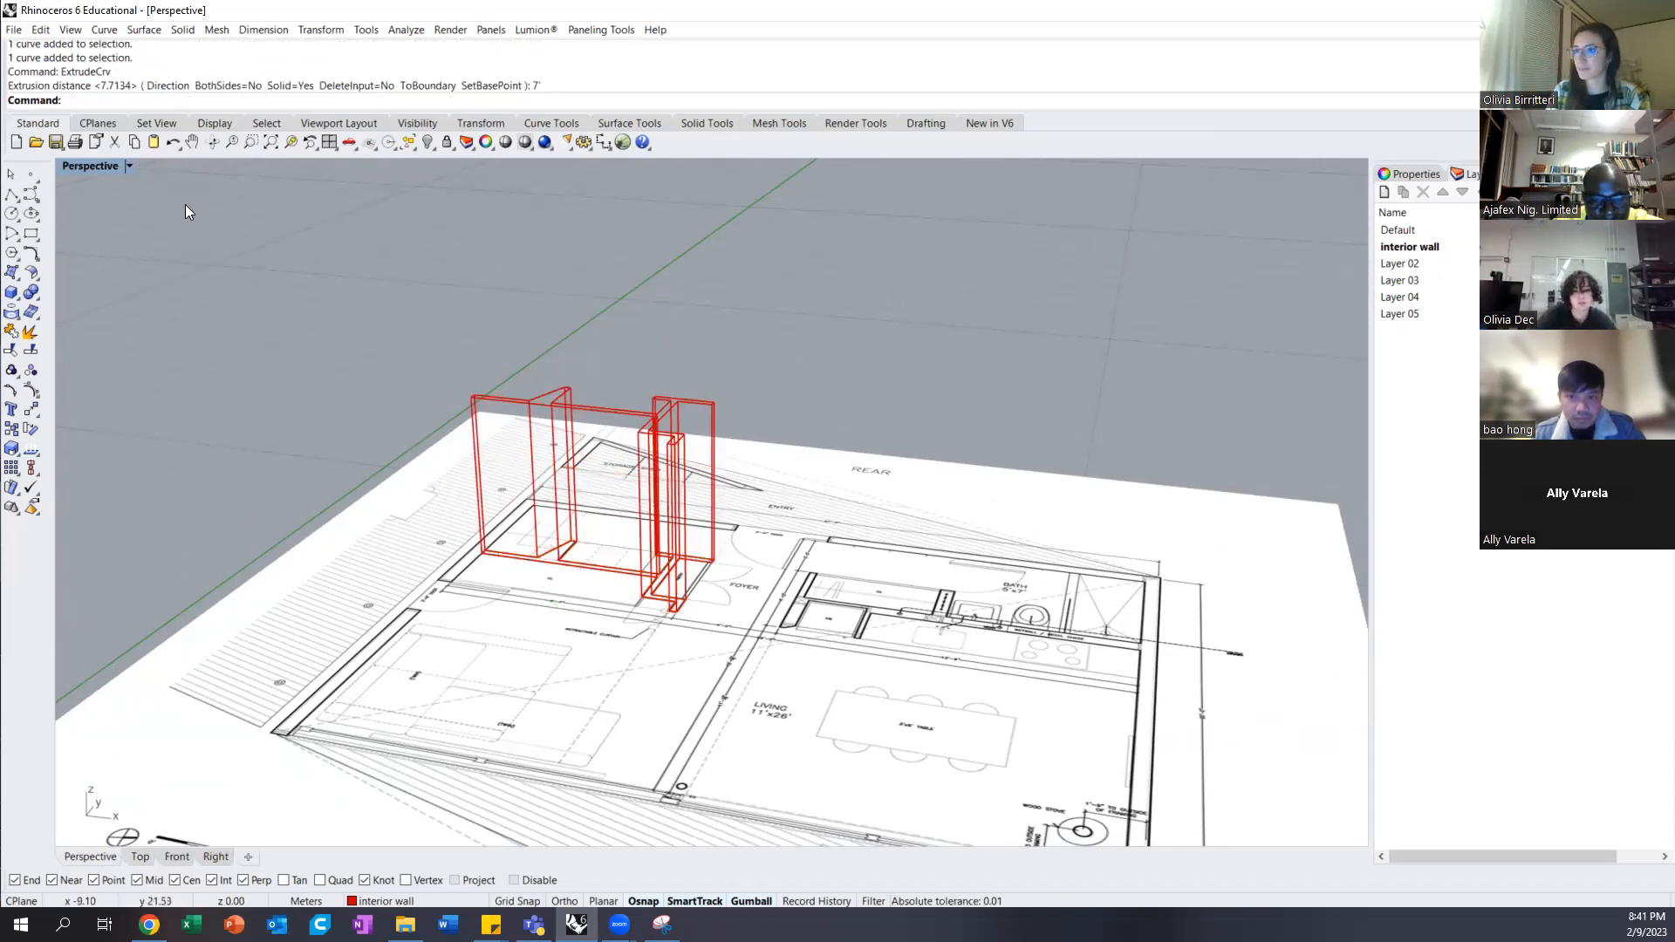
{"action": "left_click", "coordinate": [129, 166]}
{"action": "left_click", "coordinate": [110, 221]}
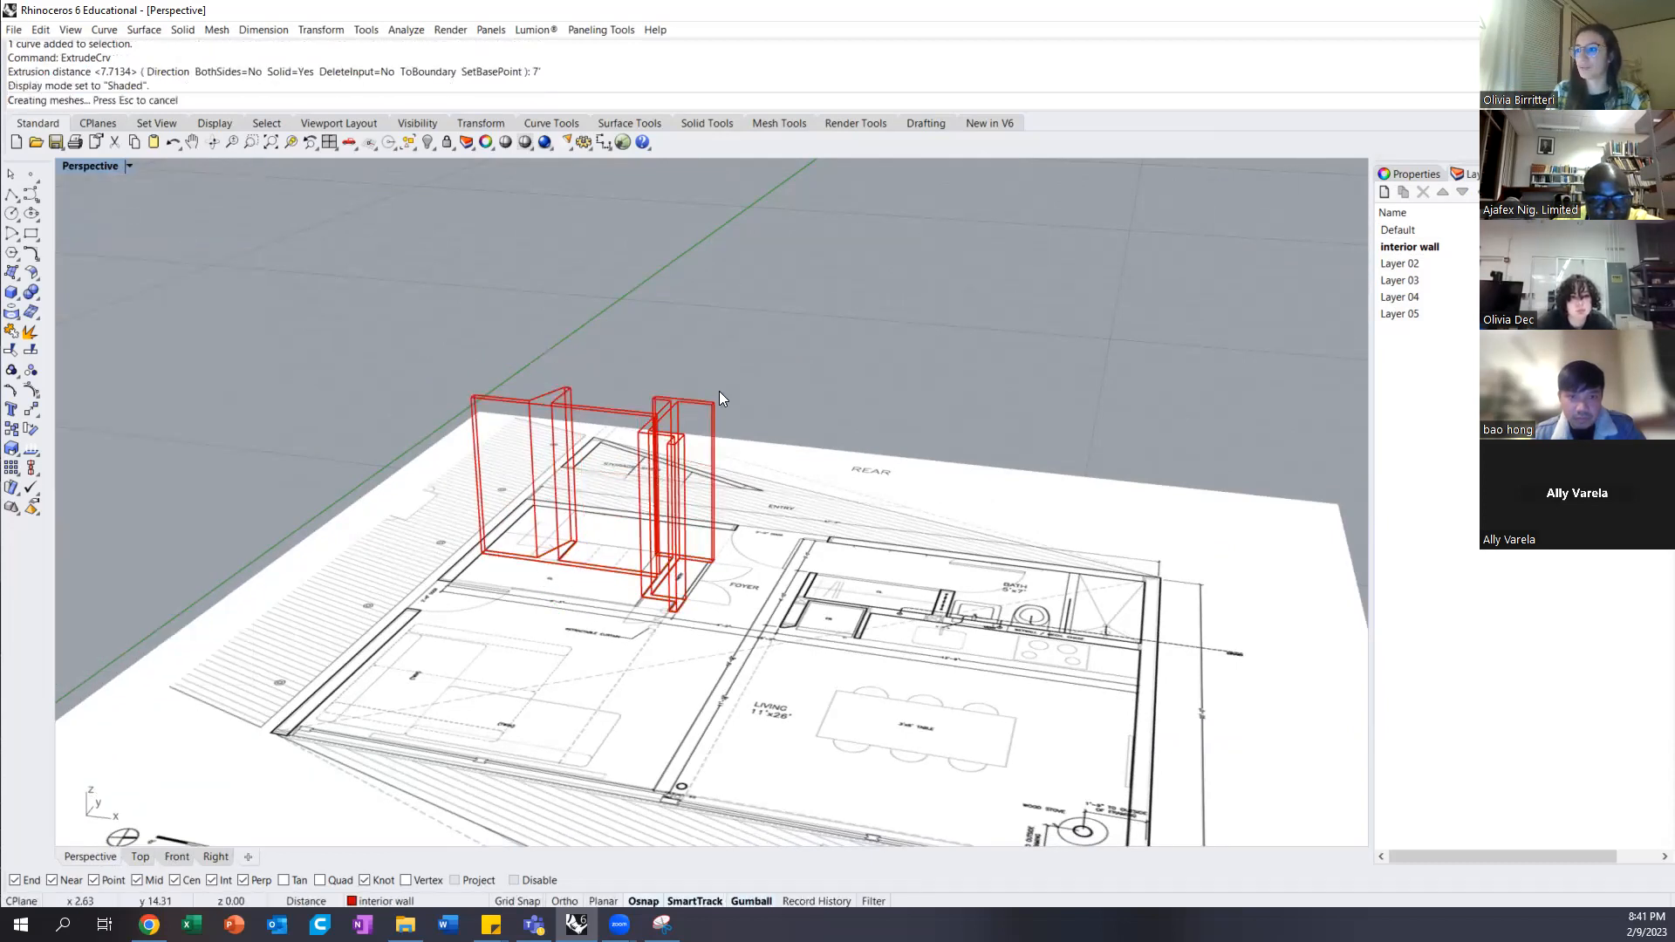
Examine the extruded interior wall over the floor plan from several angles and distances
{"action": "mouse_move", "coordinate": [729, 365]}
{"action": "right_mouse_down"}
{"action": "mouse_move", "coordinate": [746, 375]}
{"action": "mouse_move", "coordinate": [741, 436]}
{"action": "right_mouse_up"}
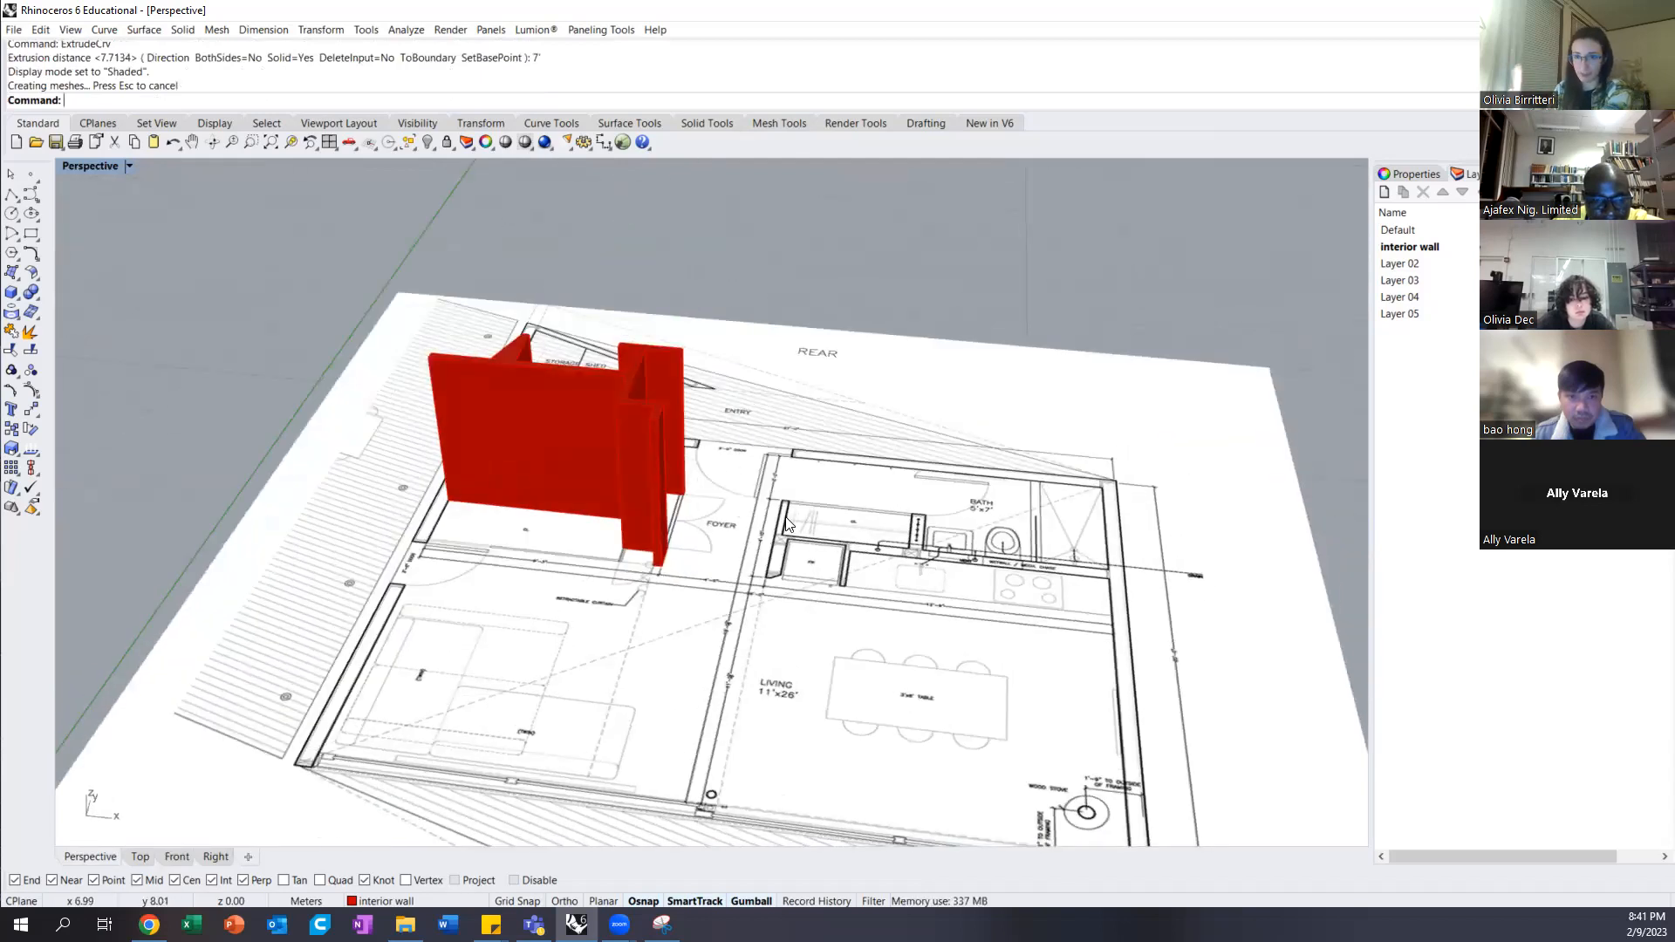
{"action": "right_click_drag", "start_coordinate": [786, 523], "coordinate": [708, 623]}
{"action": "right_click_drag", "start_coordinate": [808, 600], "coordinate": [761, 530]}
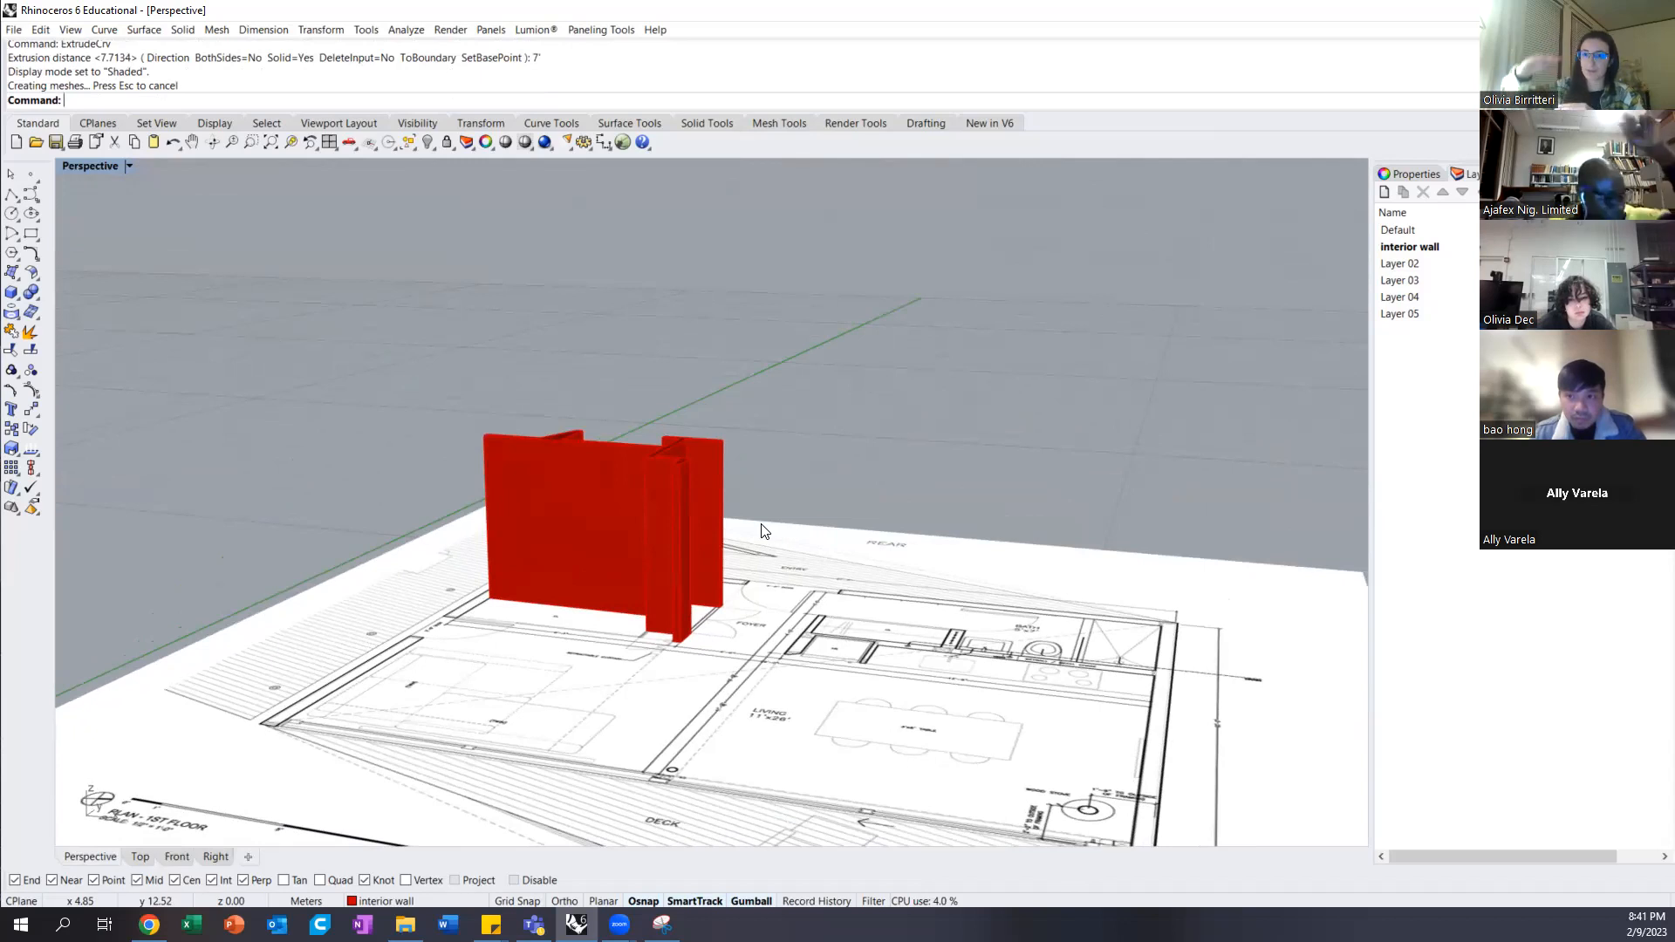
{"action": "right_click_drag", "start_coordinate": [731, 472], "coordinate": [689, 415]}
{"action": "scroll", "coordinate": [663, 418], "scroll_direction": "up", "scroll_amount": 5}
{"action": "scroll", "coordinate": [669, 428], "scroll_direction": "down", "scroll_amount": 5}
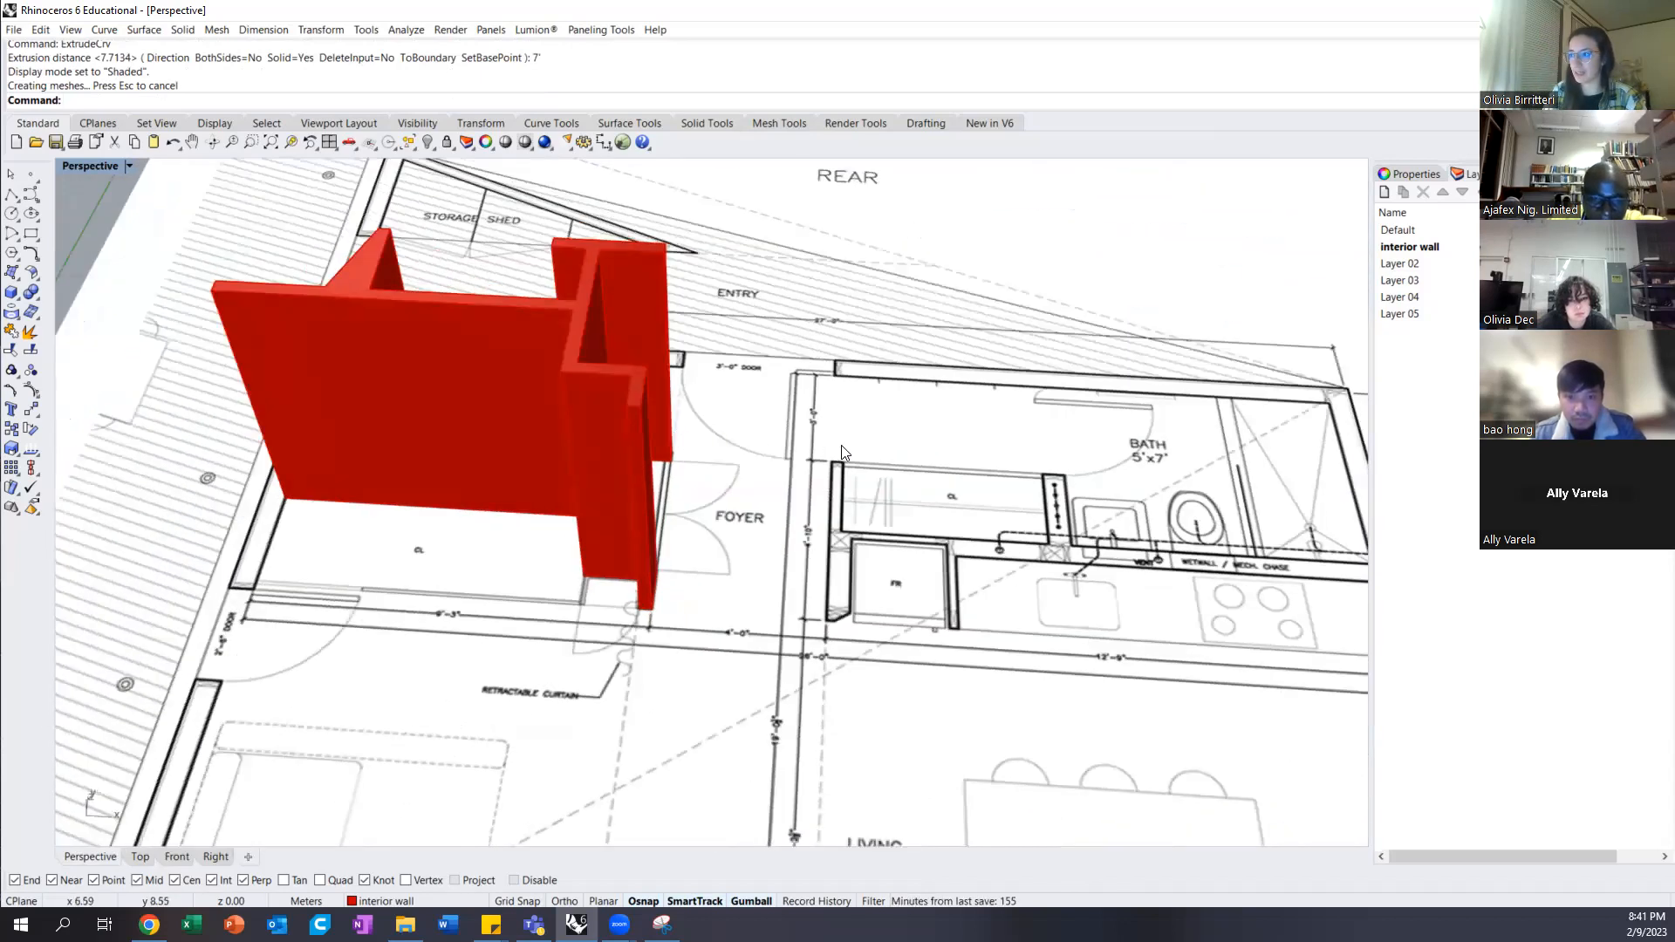
{"action": "scroll", "coordinate": [646, 435], "scroll_direction": "up", "scroll_amount": 3}
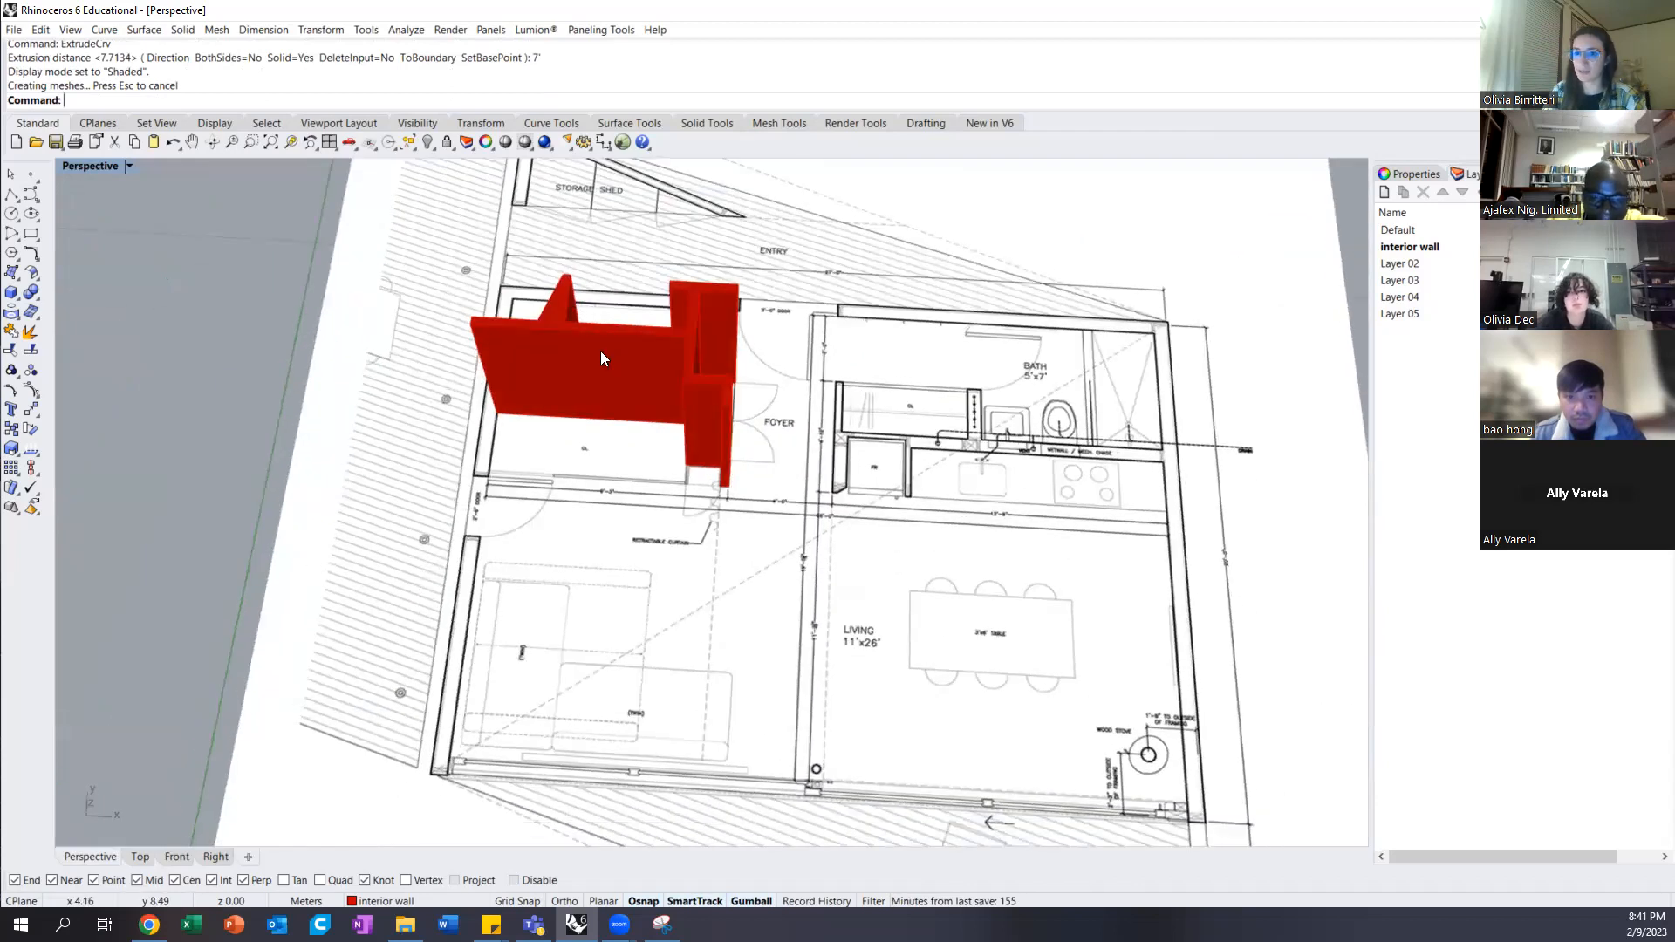
{"action": "scroll", "coordinate": [524, 404], "scroll_direction": "down", "scroll_amount": 4}
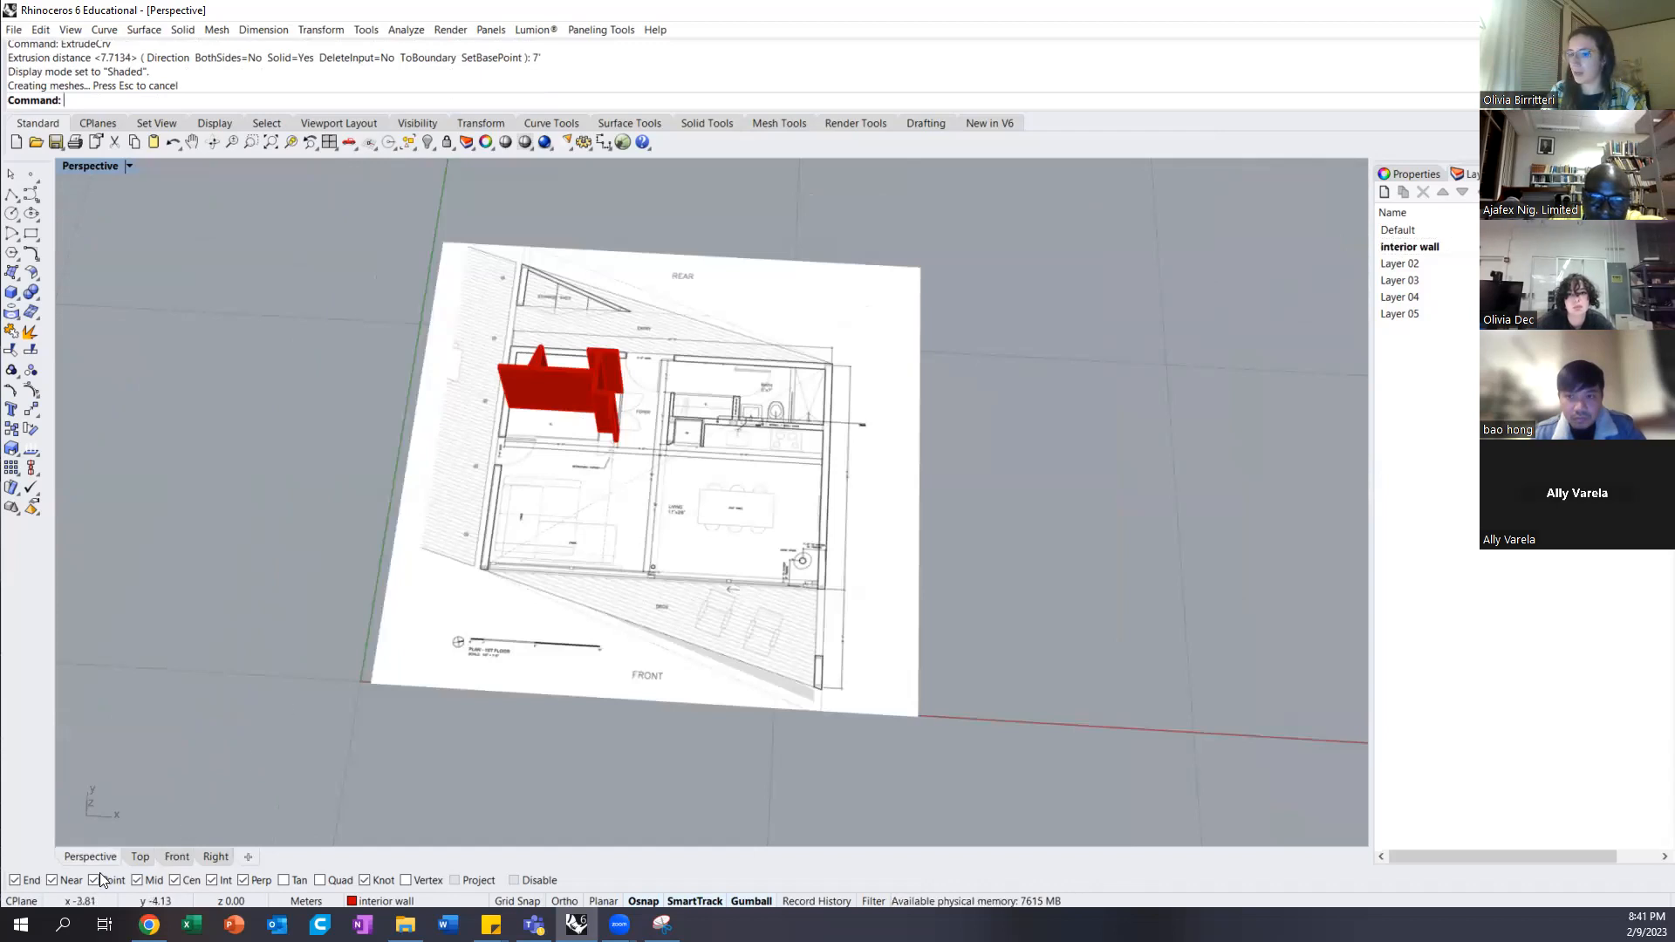
Return to the four-viewport layout and maximize the Top viewport with the whole cabin floor plan in view
{"action": "double_click", "coordinate": [92, 165]}
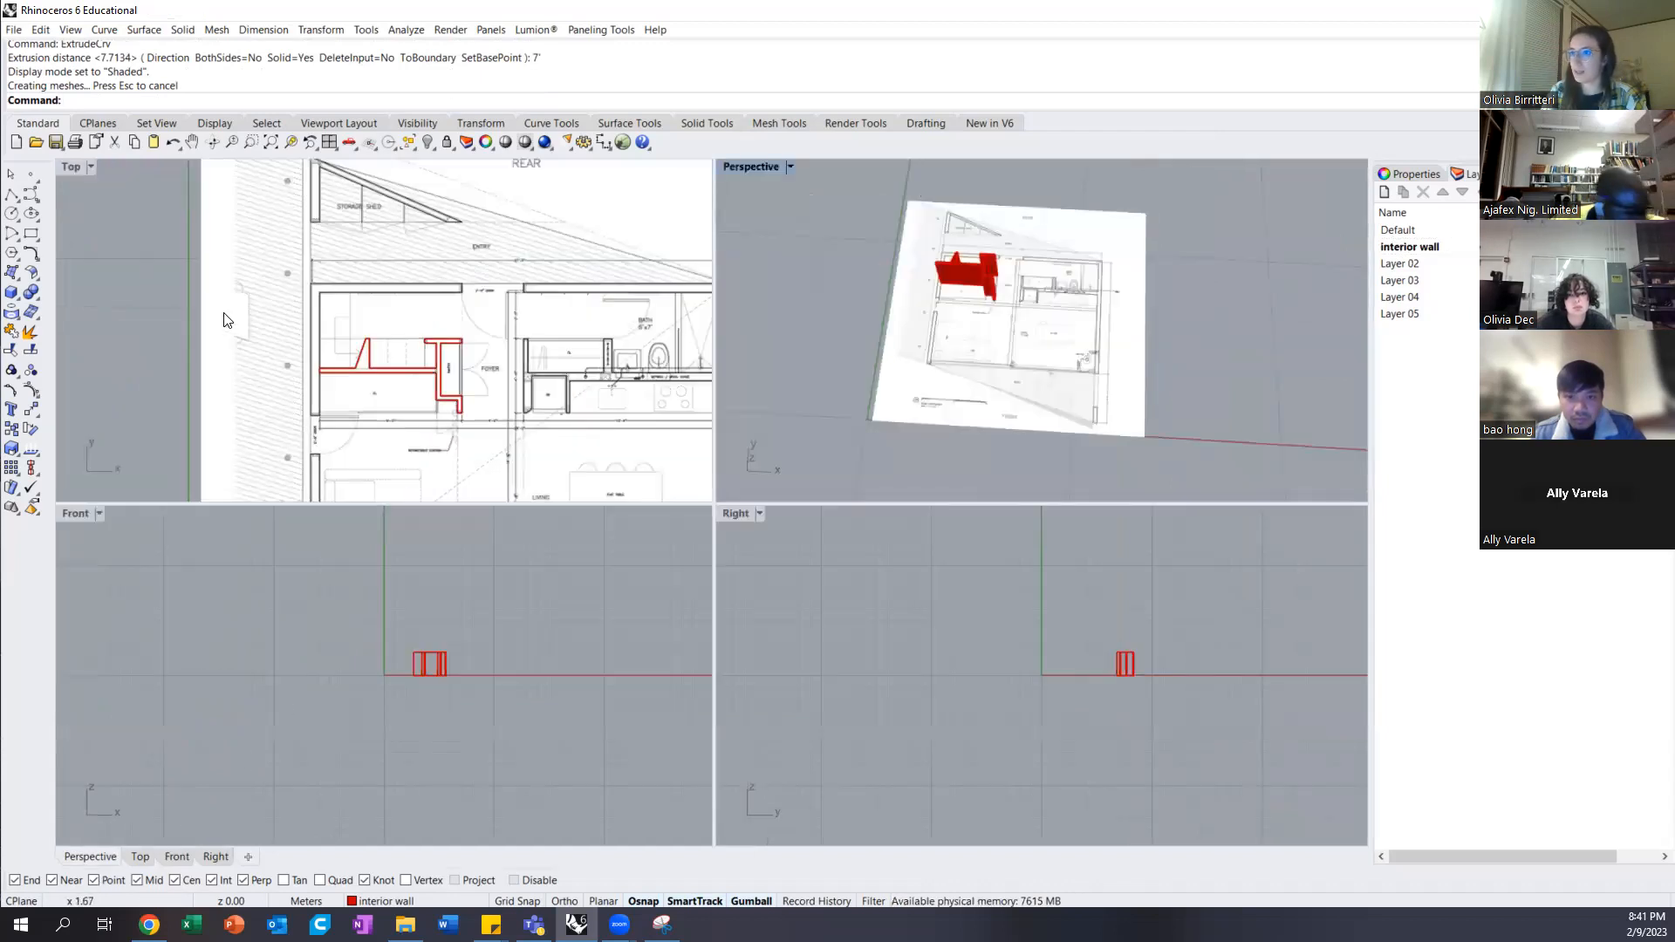
{"action": "left_click", "coordinate": [70, 166]}
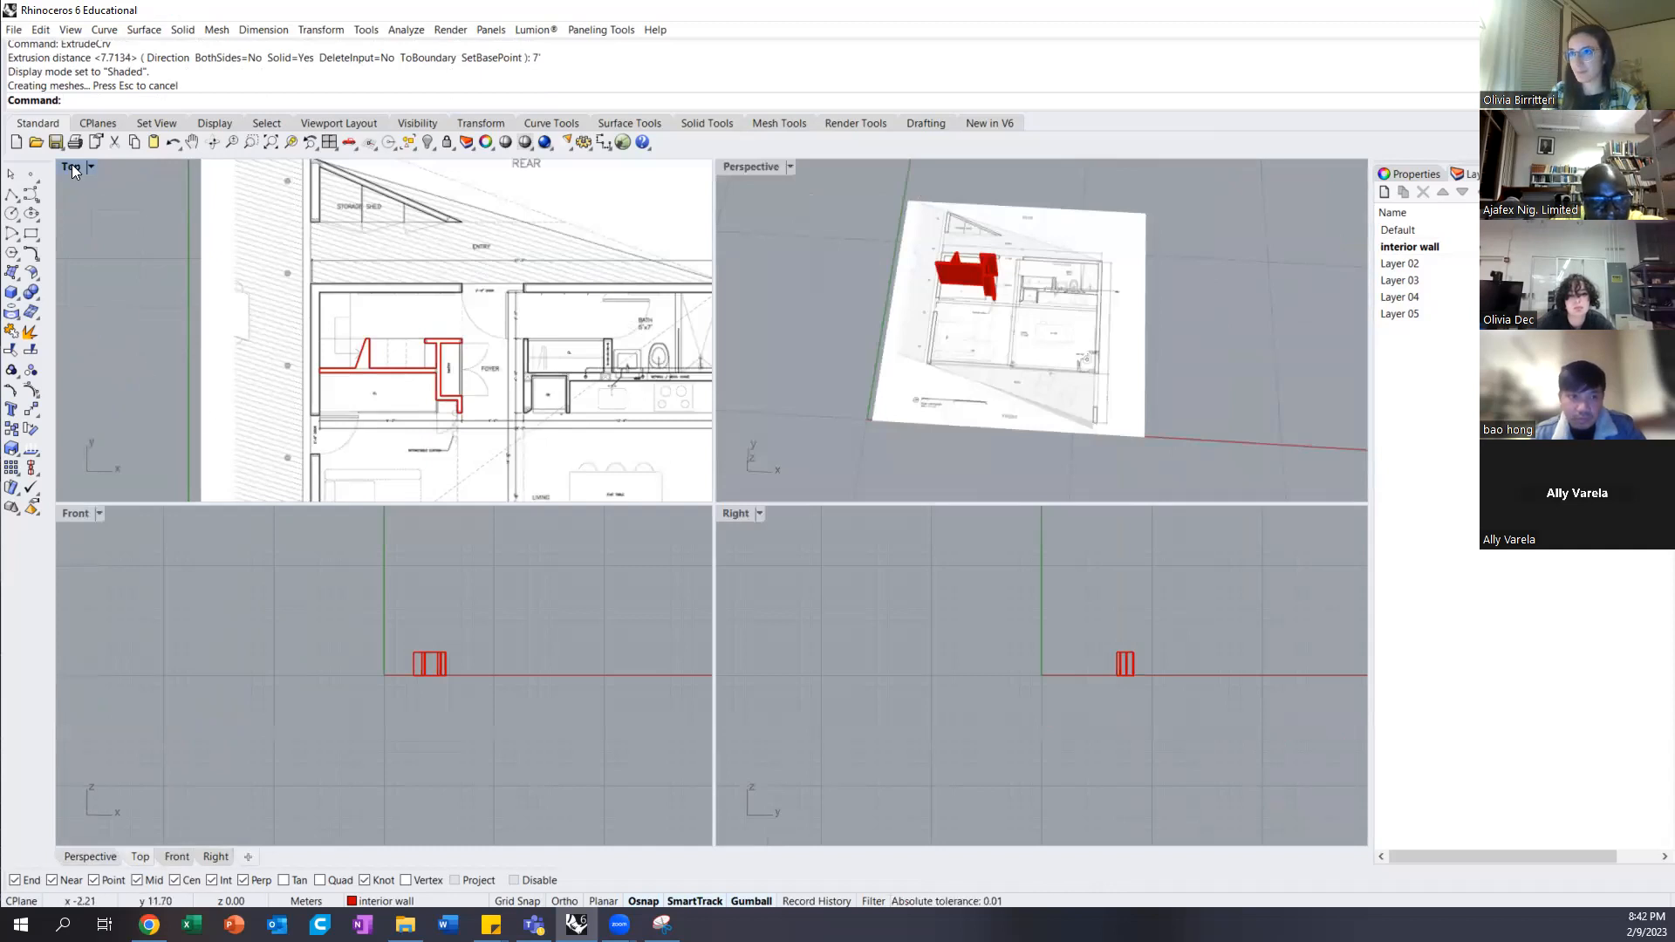
{"action": "double_click", "coordinate": [71, 167]}
{"action": "scroll", "coordinate": [503, 448], "scroll_direction": "down", "scroll_amount": 5}
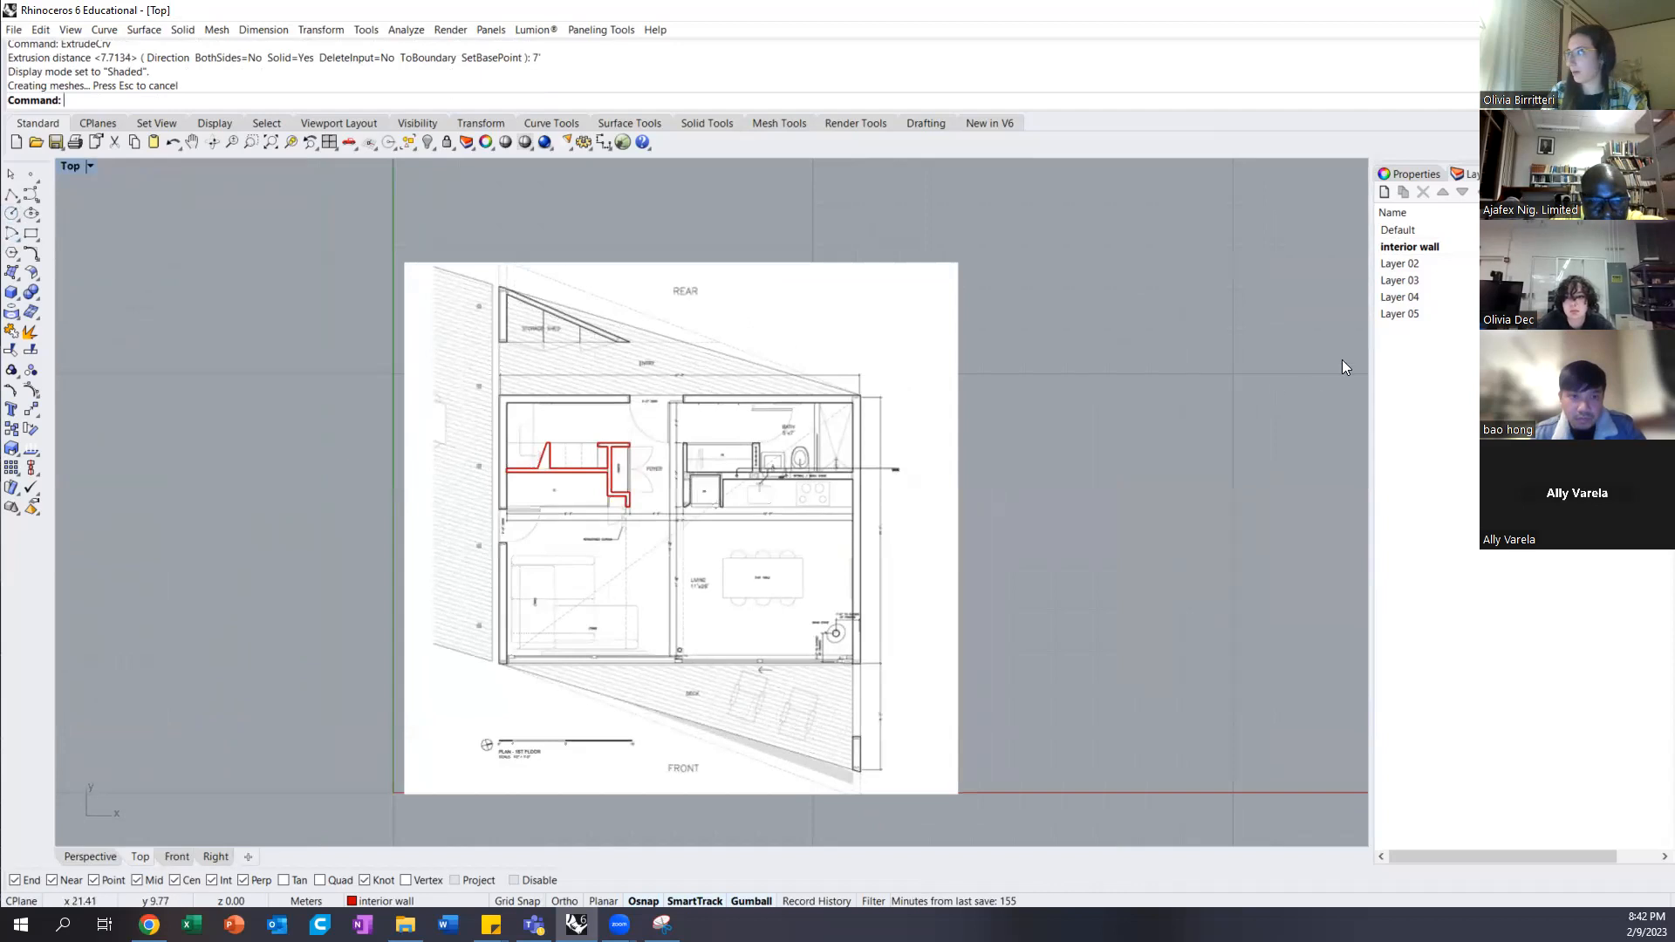
Make Layer 02 the current layer and rename it as Exterior walls
{"action": "double_click", "coordinate": [1409, 264]}
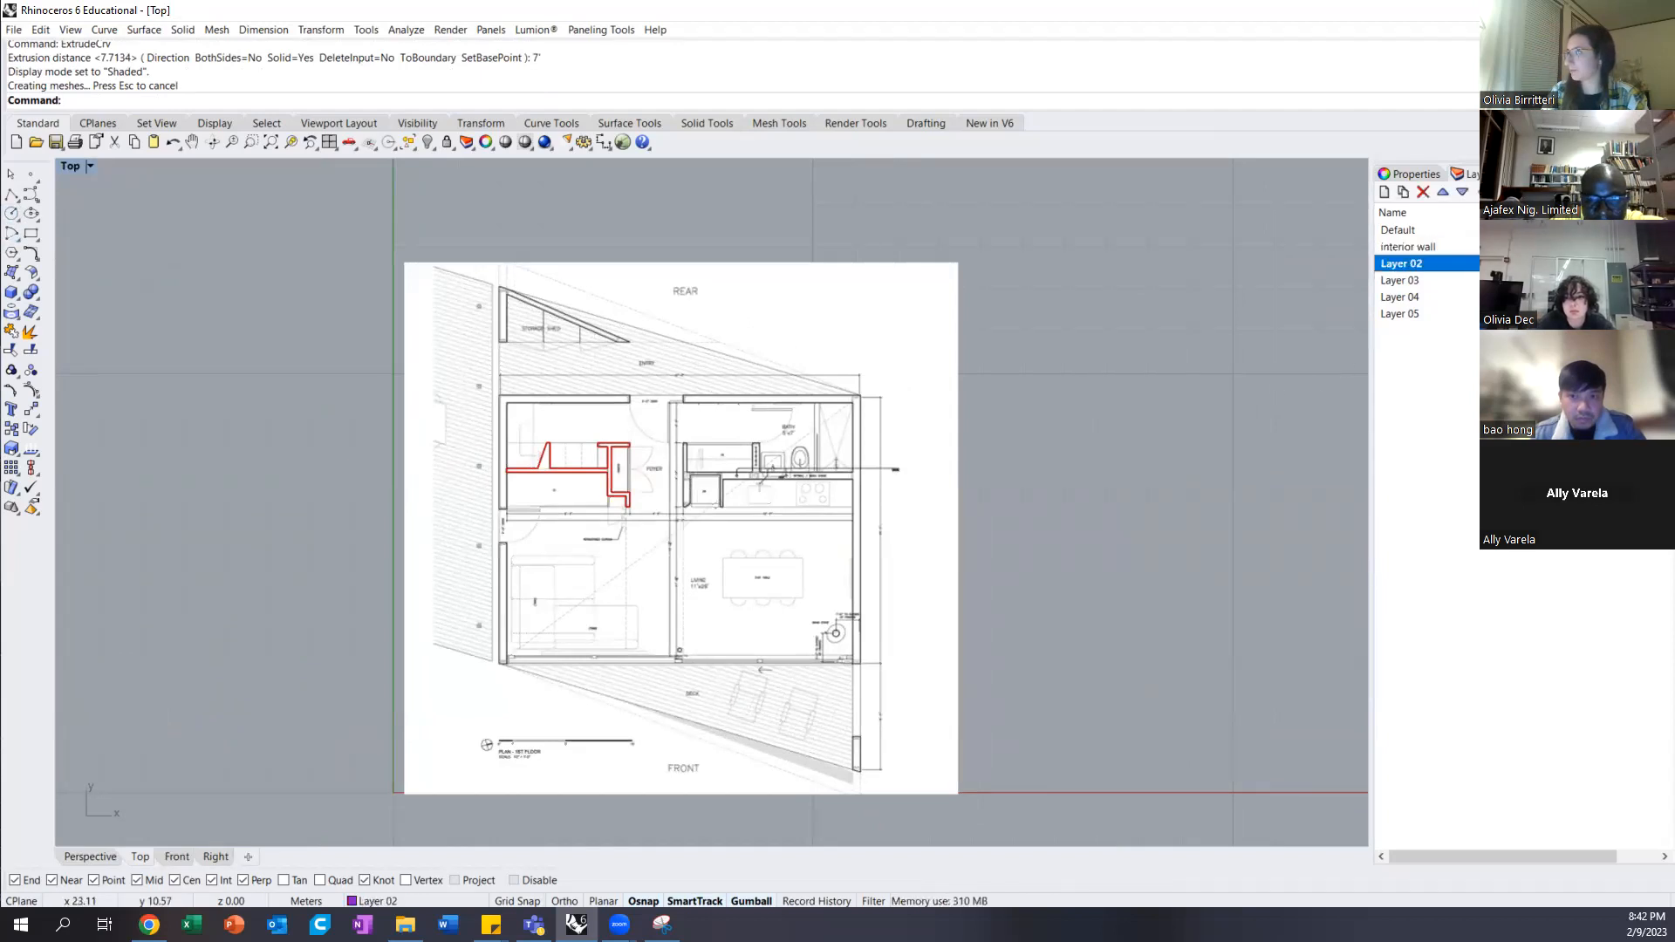
{"action": "left_click", "coordinate": [1406, 264]}
{"action": "type", "text": "Exterior walls"}
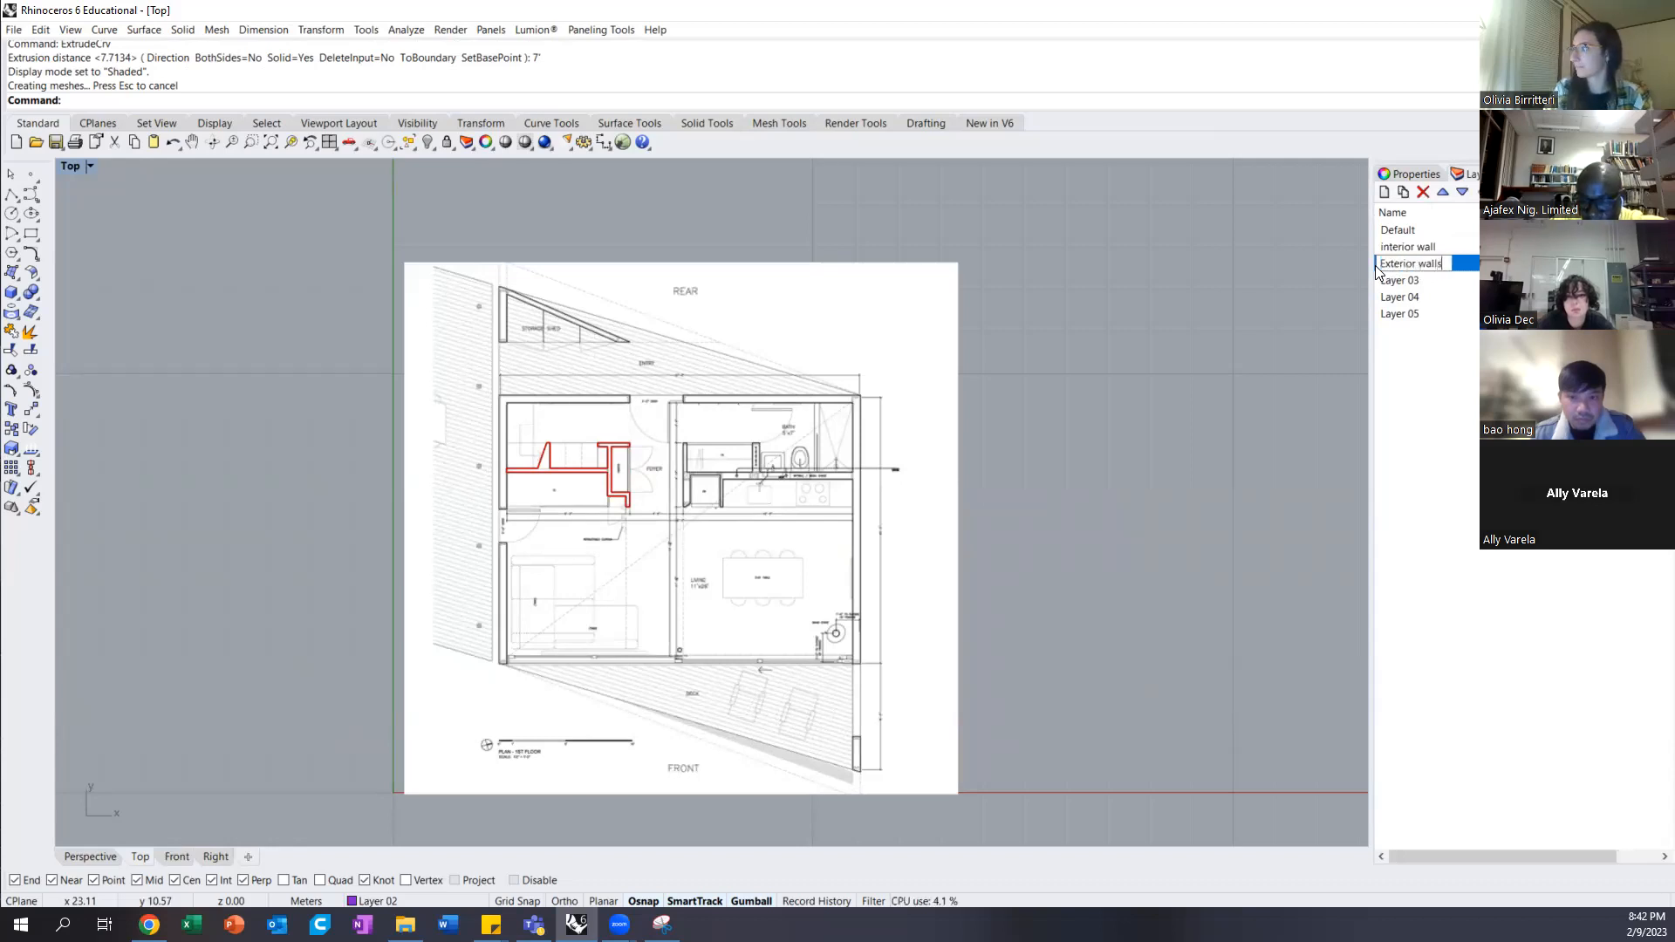
{"action": "key", "text": "Return"}
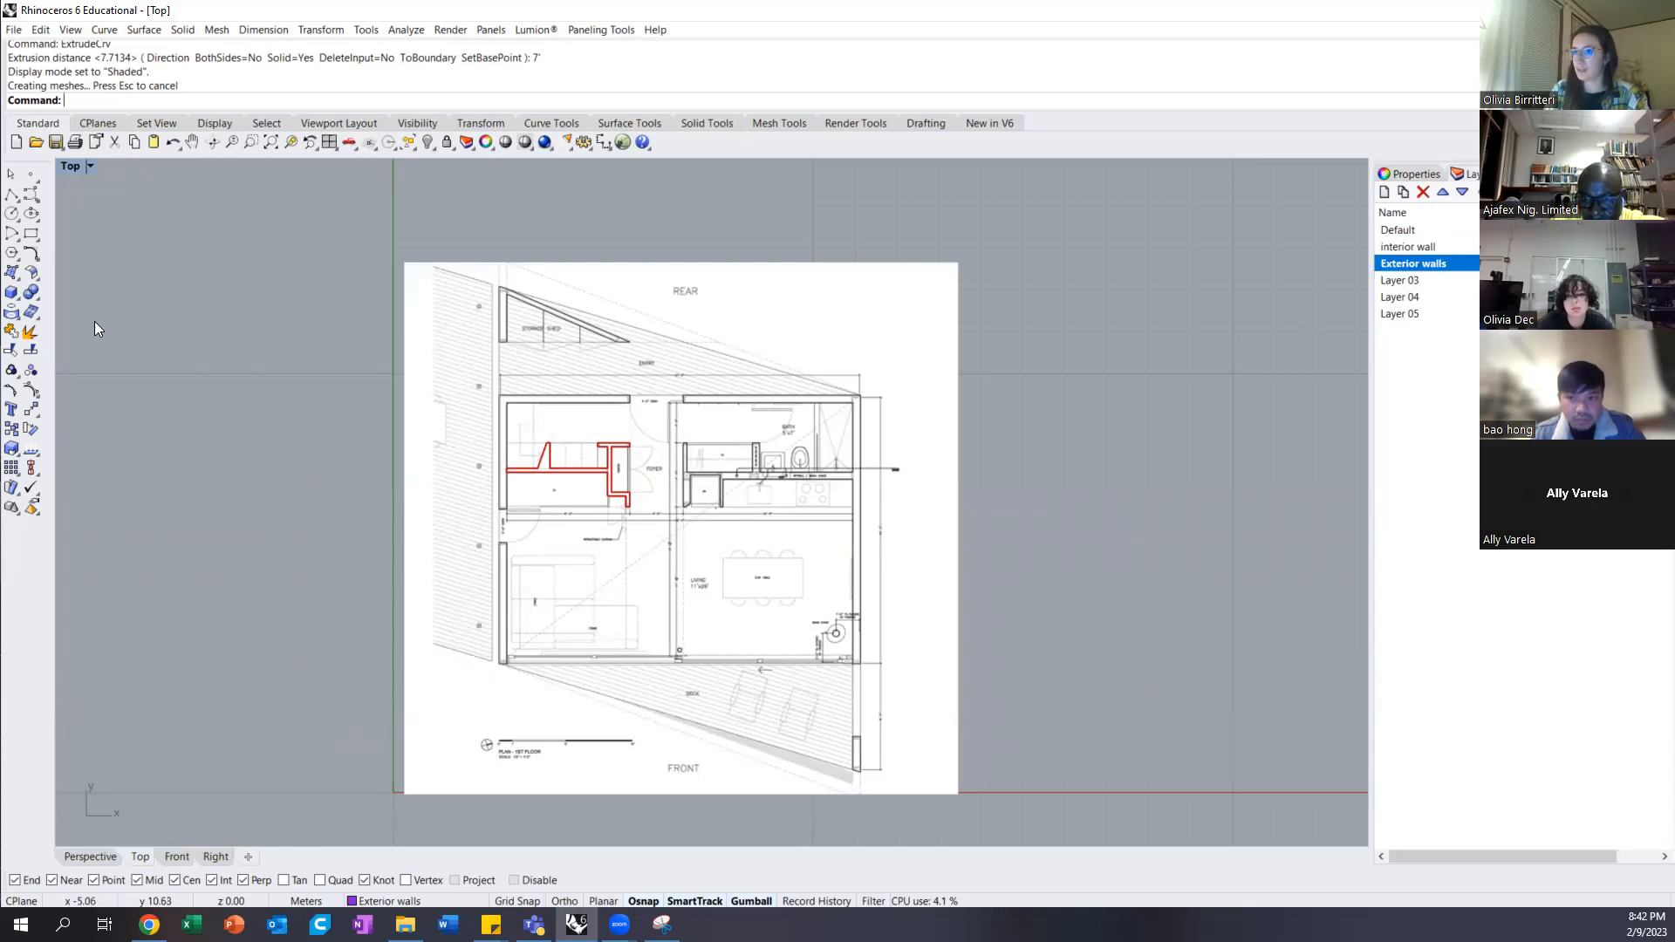
Start a polyline at the outer front corner of the side wall at the narrow end of the deck
{"action": "left_click", "coordinate": [11, 198]}
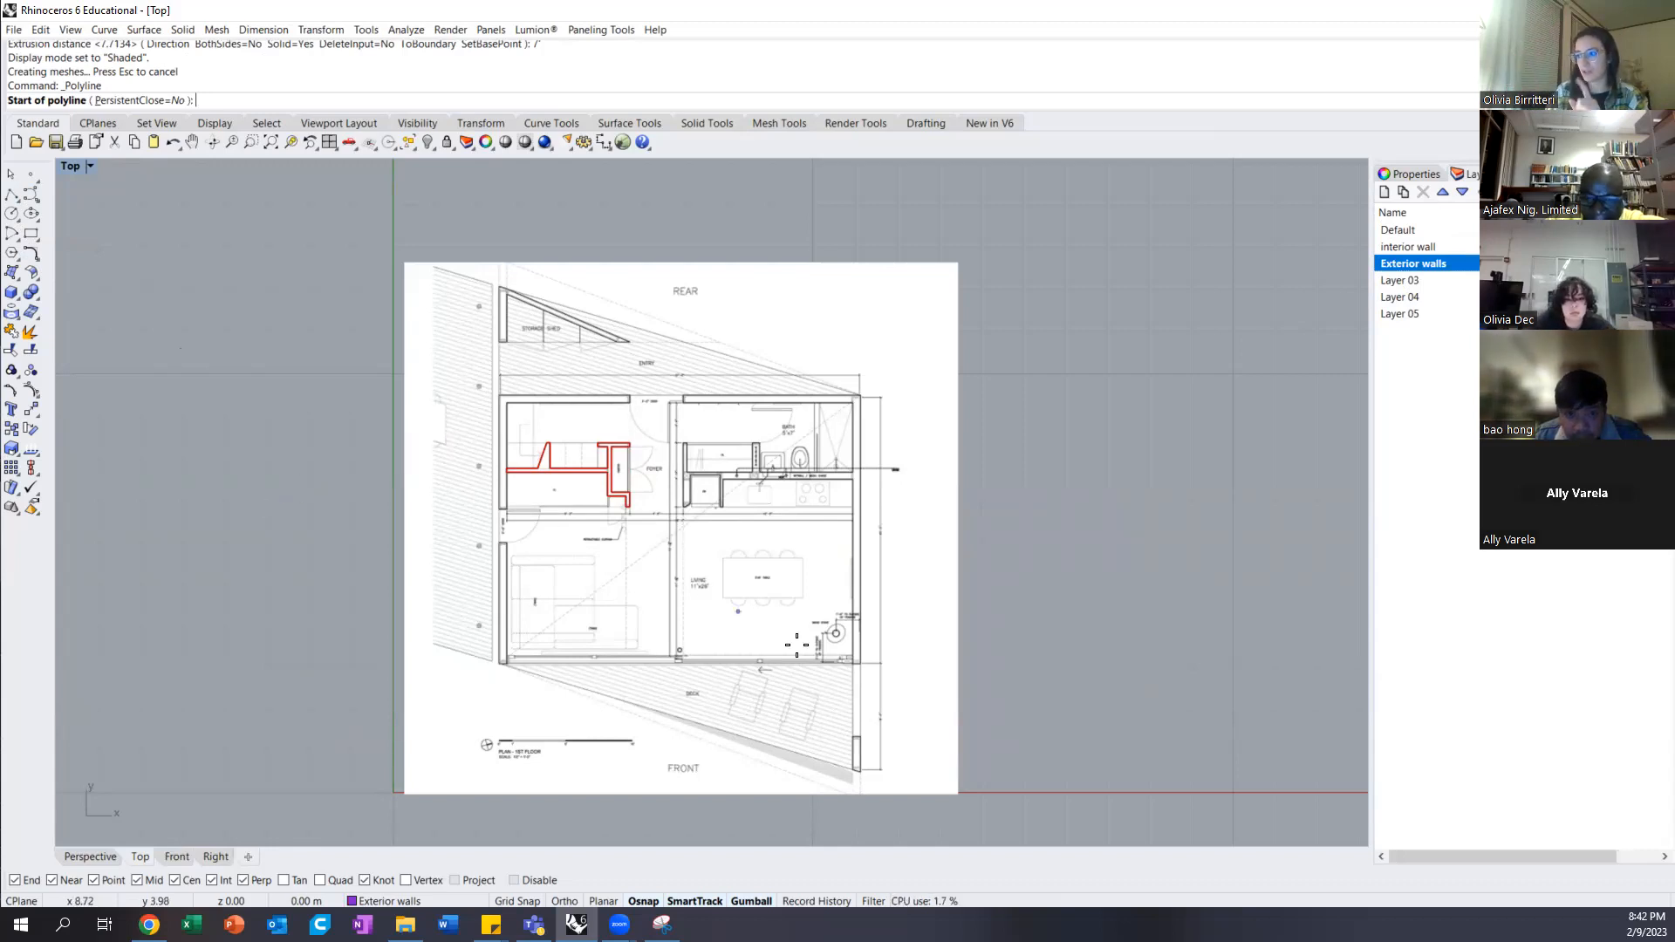
{"action": "scroll", "coordinate": [880, 775], "scroll_direction": "up", "scroll_amount": 3}
{"action": "scroll", "coordinate": [879, 776], "scroll_direction": "up", "scroll_amount": 2}
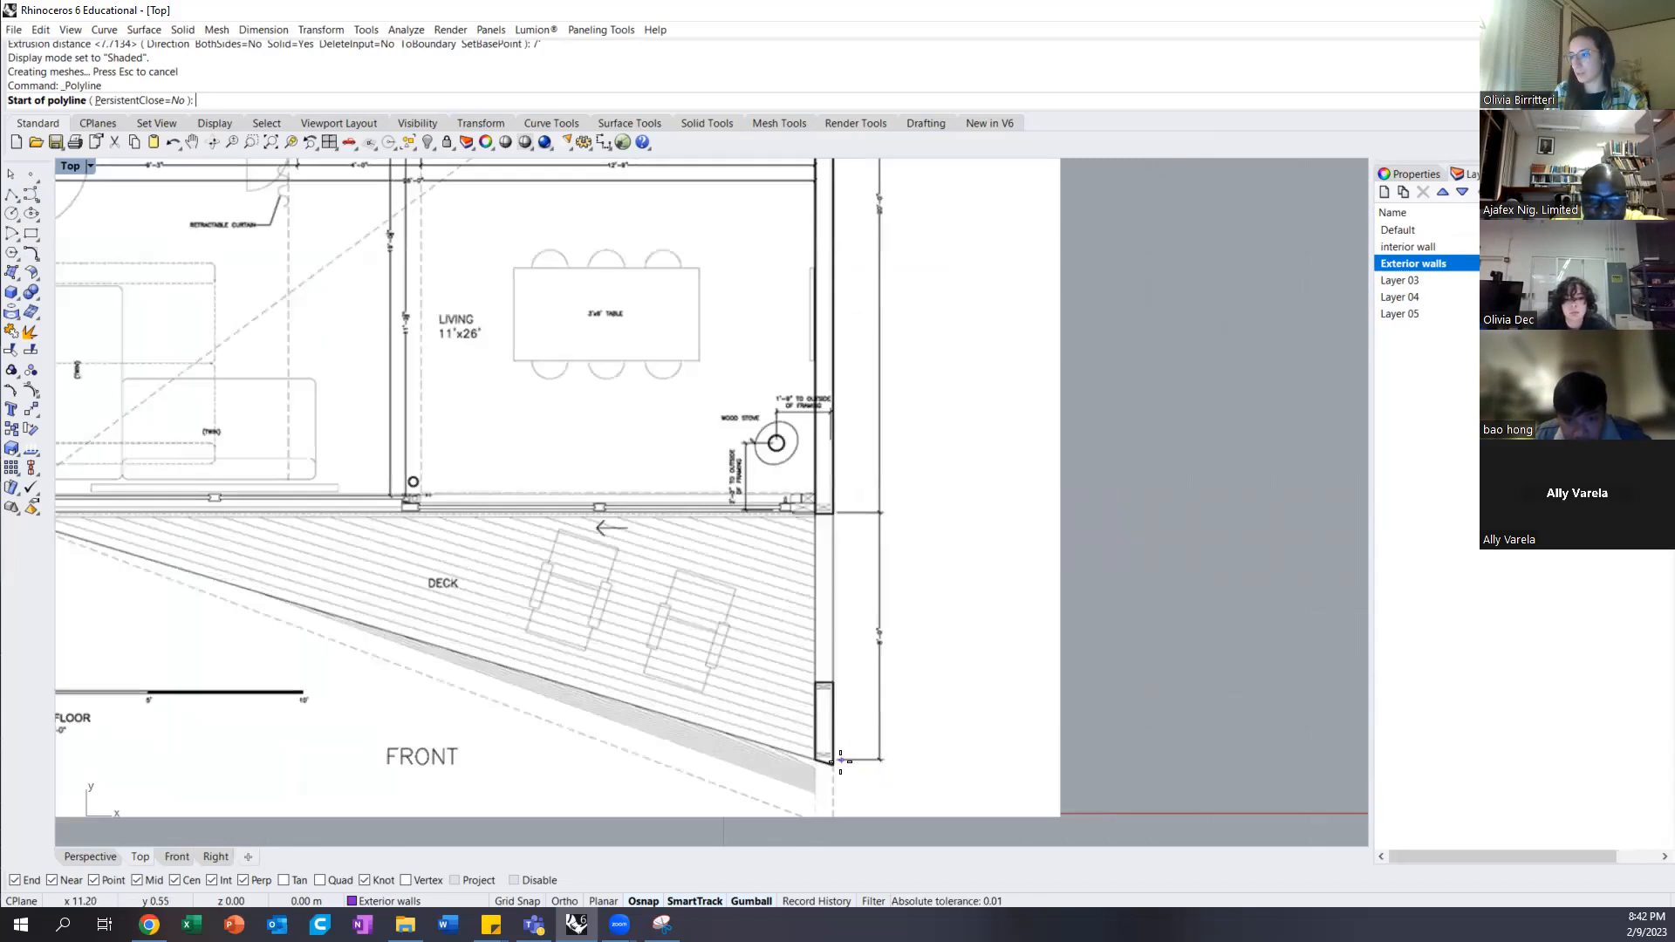
{"action": "scroll", "coordinate": [835, 774], "scroll_direction": "up", "scroll_amount": 3}
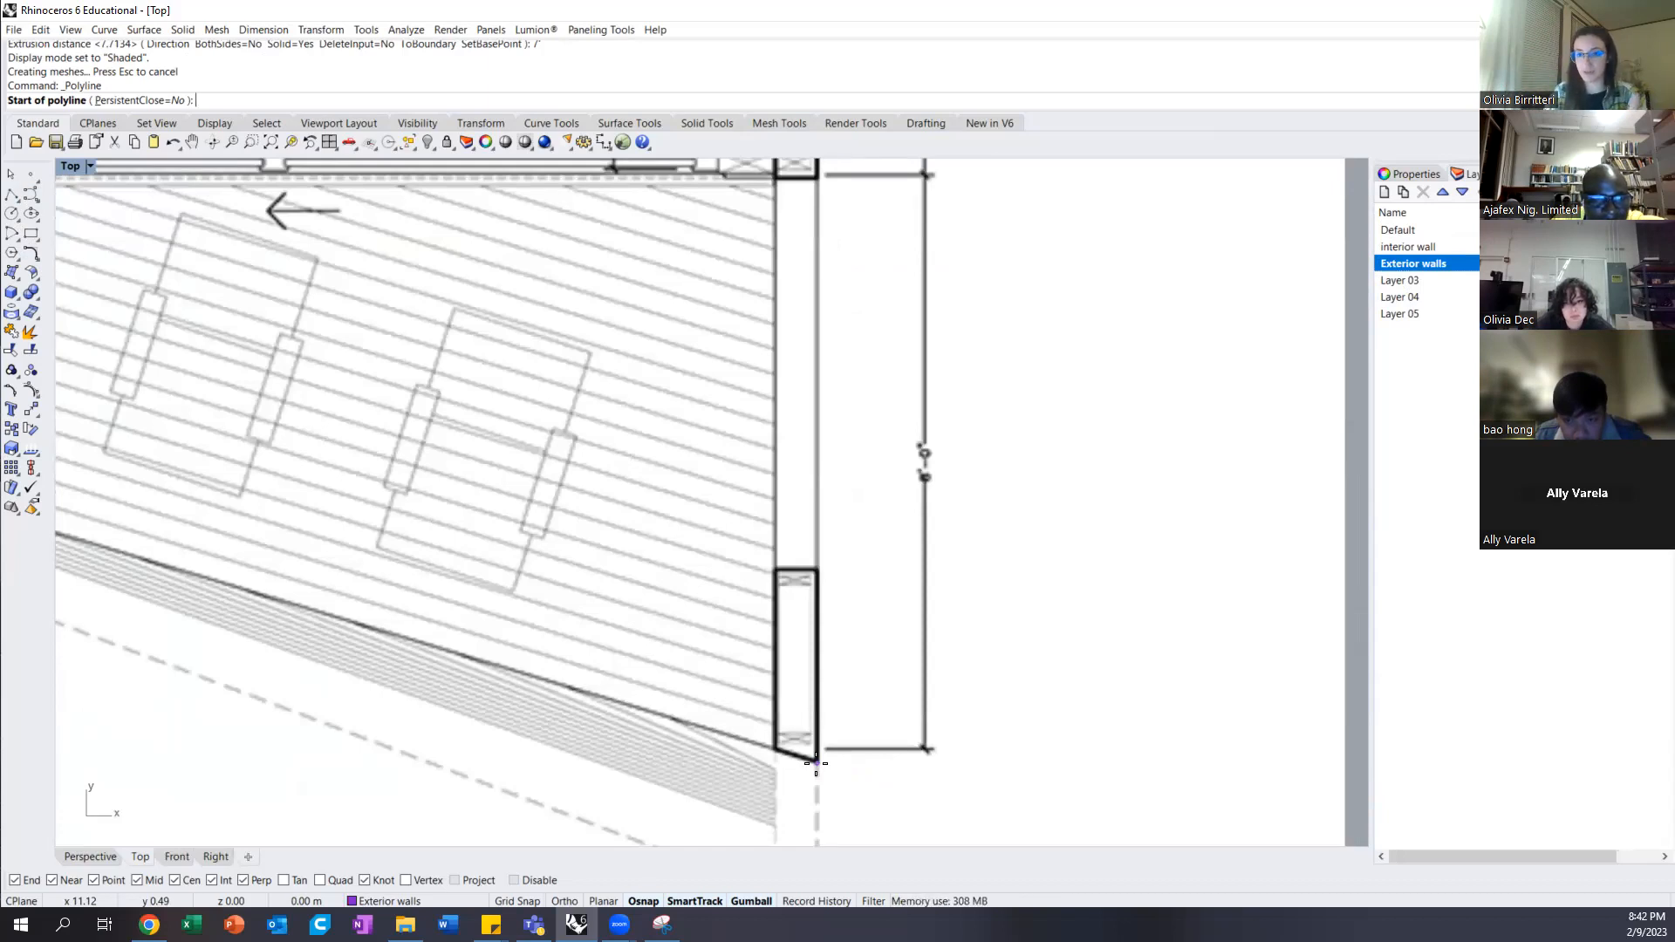
{"action": "scroll", "coordinate": [815, 765], "scroll_direction": "up", "scroll_amount": 4}
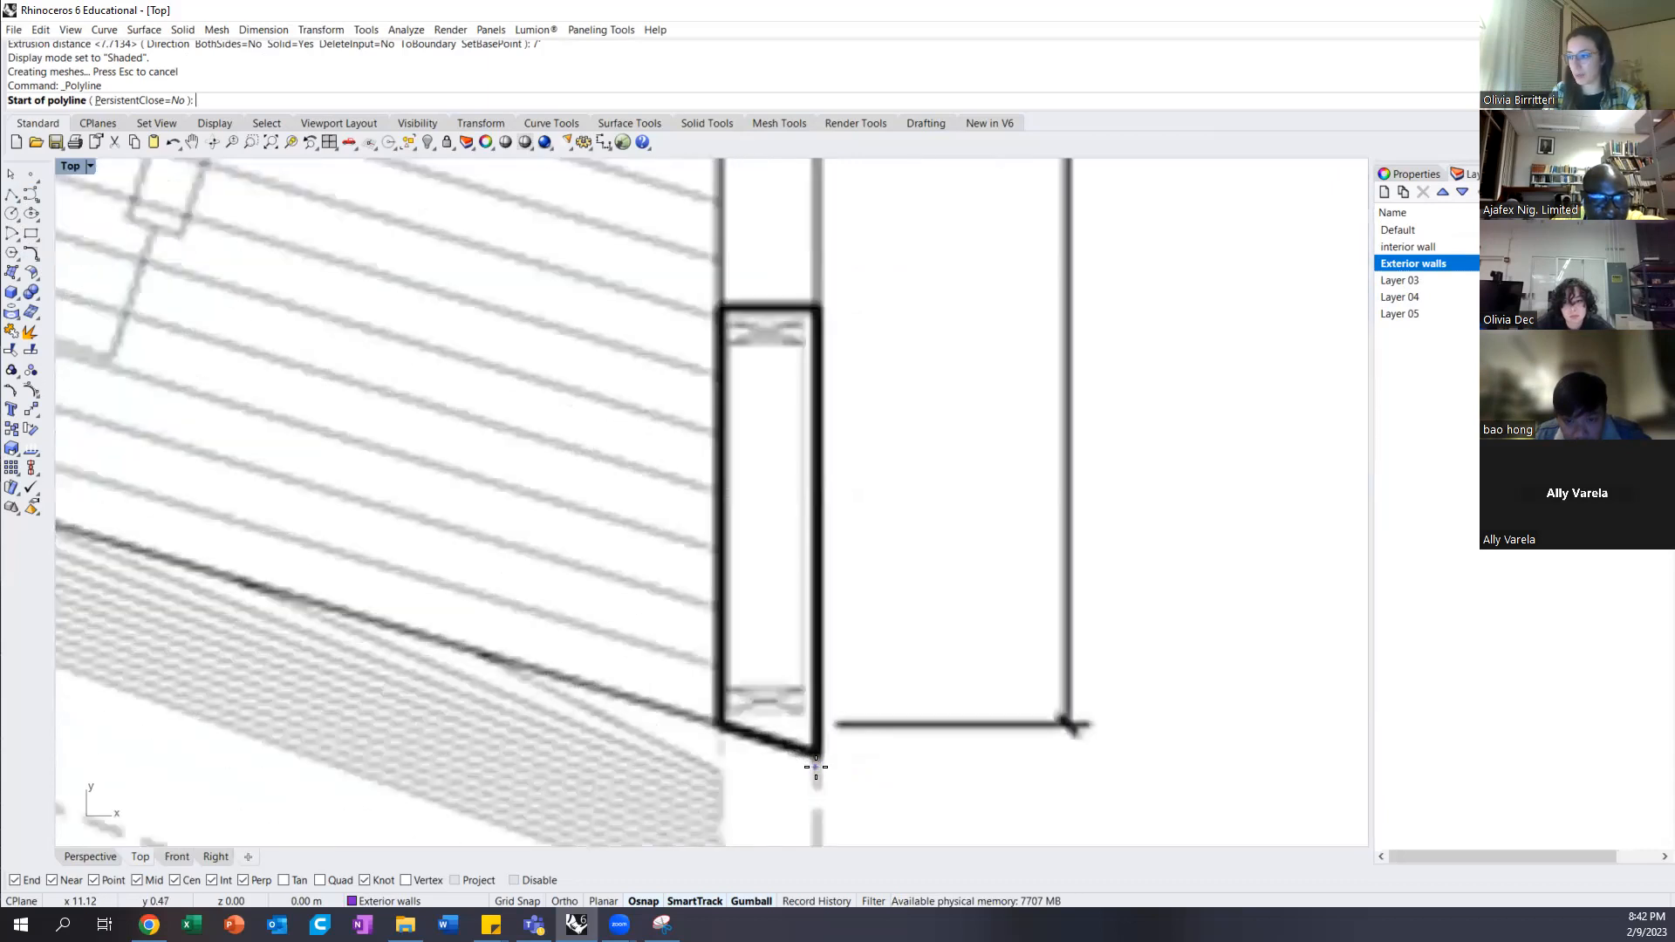
{"action": "left_click", "coordinate": [816, 752]}
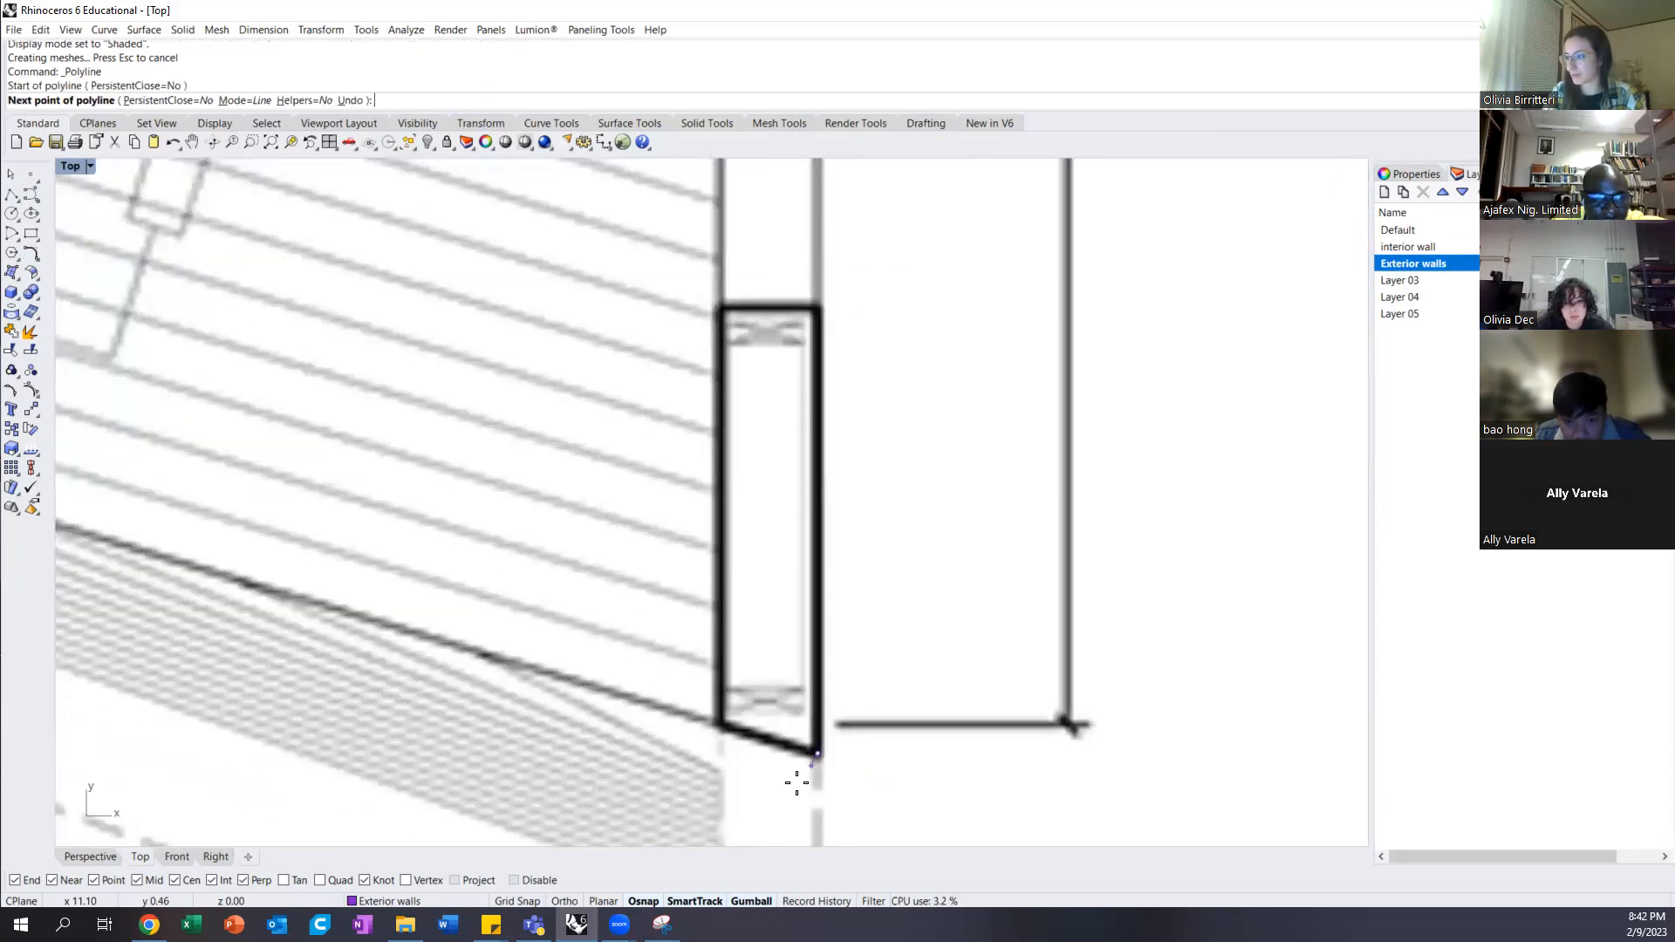
Extend the polyline straight along the outer face of the living-room side wall to the rear corner beside the bath
{"action": "scroll", "coordinate": [765, 768], "scroll_direction": "down", "scroll_amount": 4}
{"action": "scroll", "coordinate": [765, 769], "scroll_direction": "down", "scroll_amount": 6}
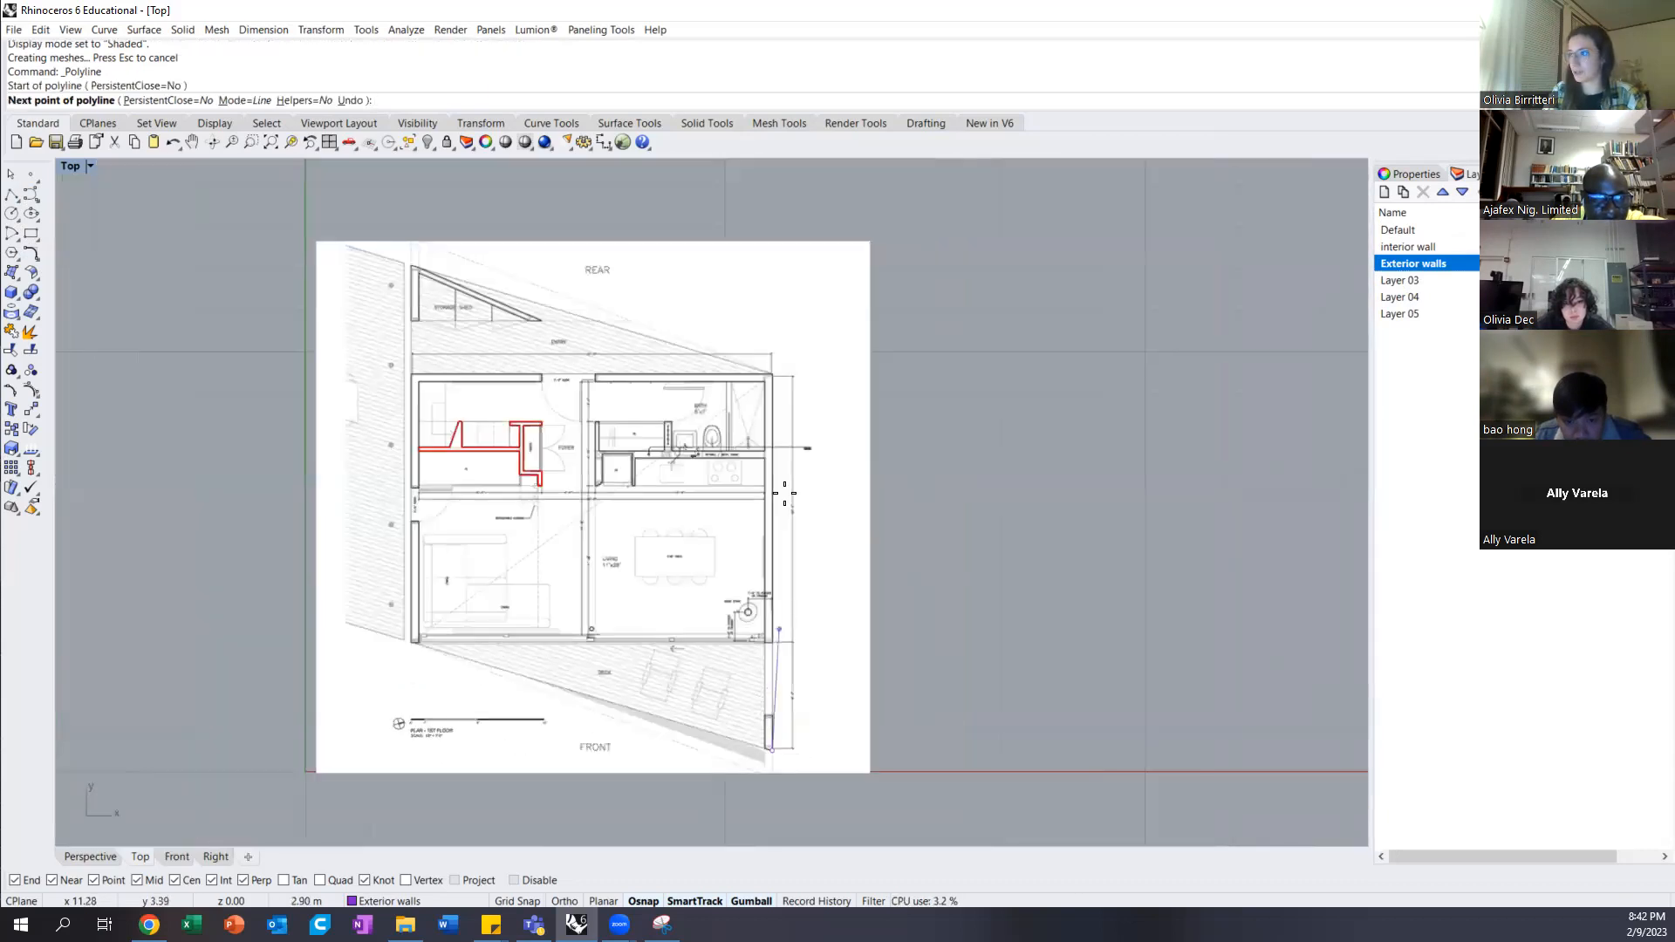
{"action": "scroll", "coordinate": [804, 345], "scroll_direction": "up", "scroll_amount": 5}
{"action": "scroll", "coordinate": [811, 432], "scroll_direction": "up", "scroll_amount": 3}
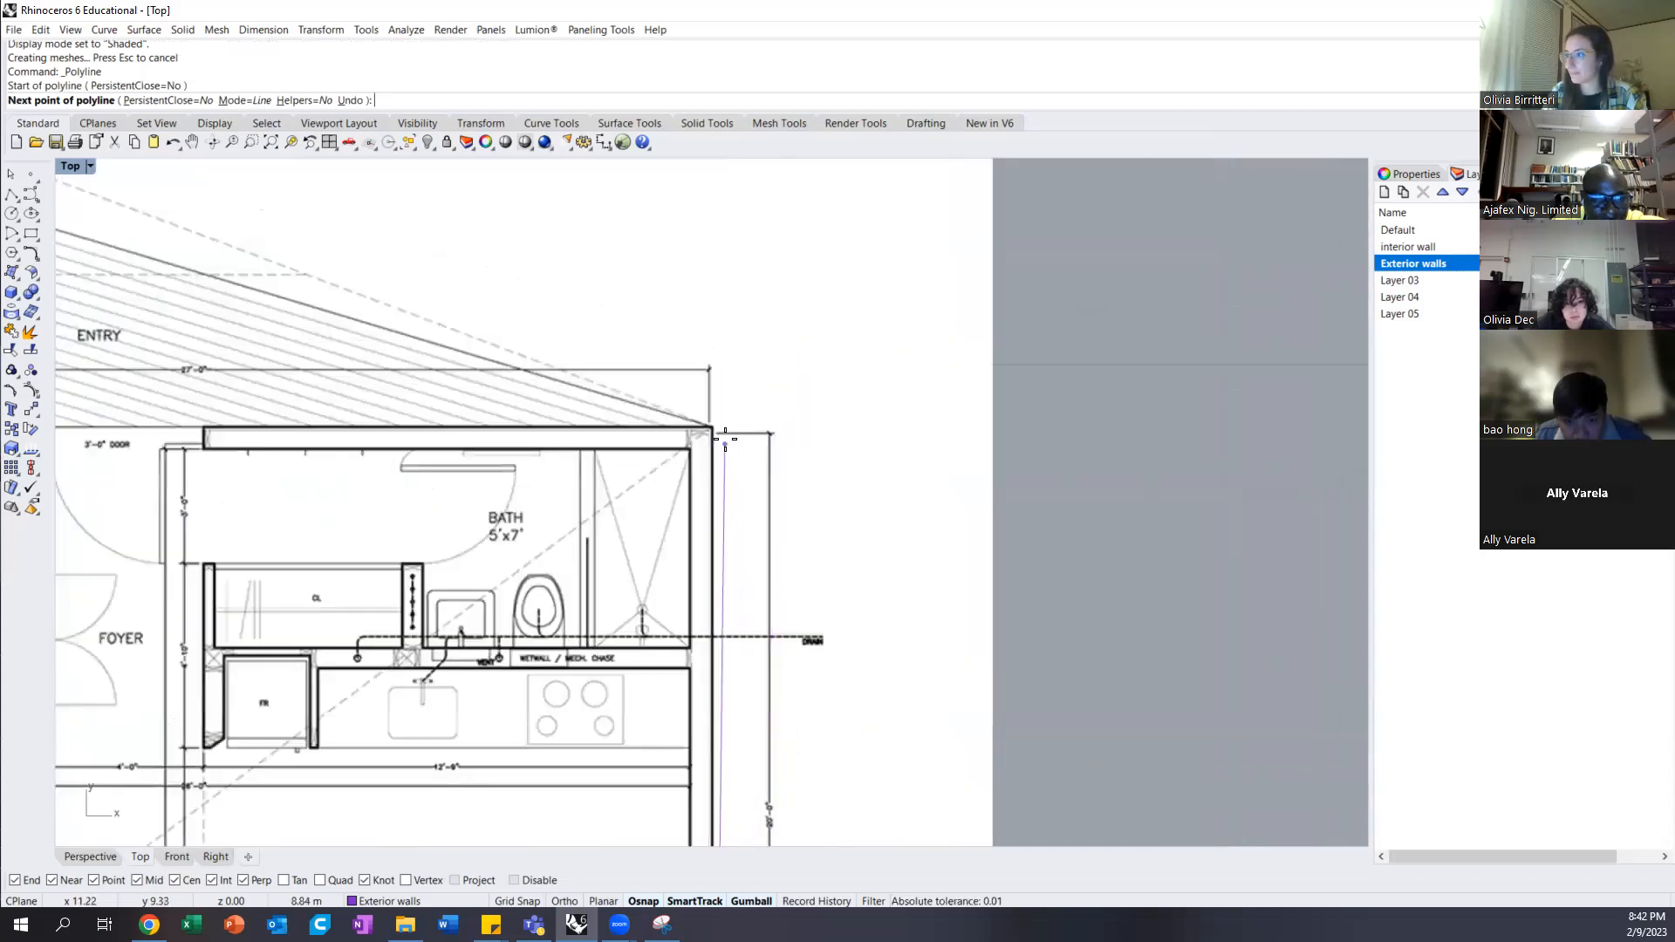
{"action": "scroll", "coordinate": [715, 426], "scroll_direction": "up", "scroll_amount": 3}
{"action": "scroll", "coordinate": [715, 426], "scroll_direction": "up", "scroll_amount": 1}
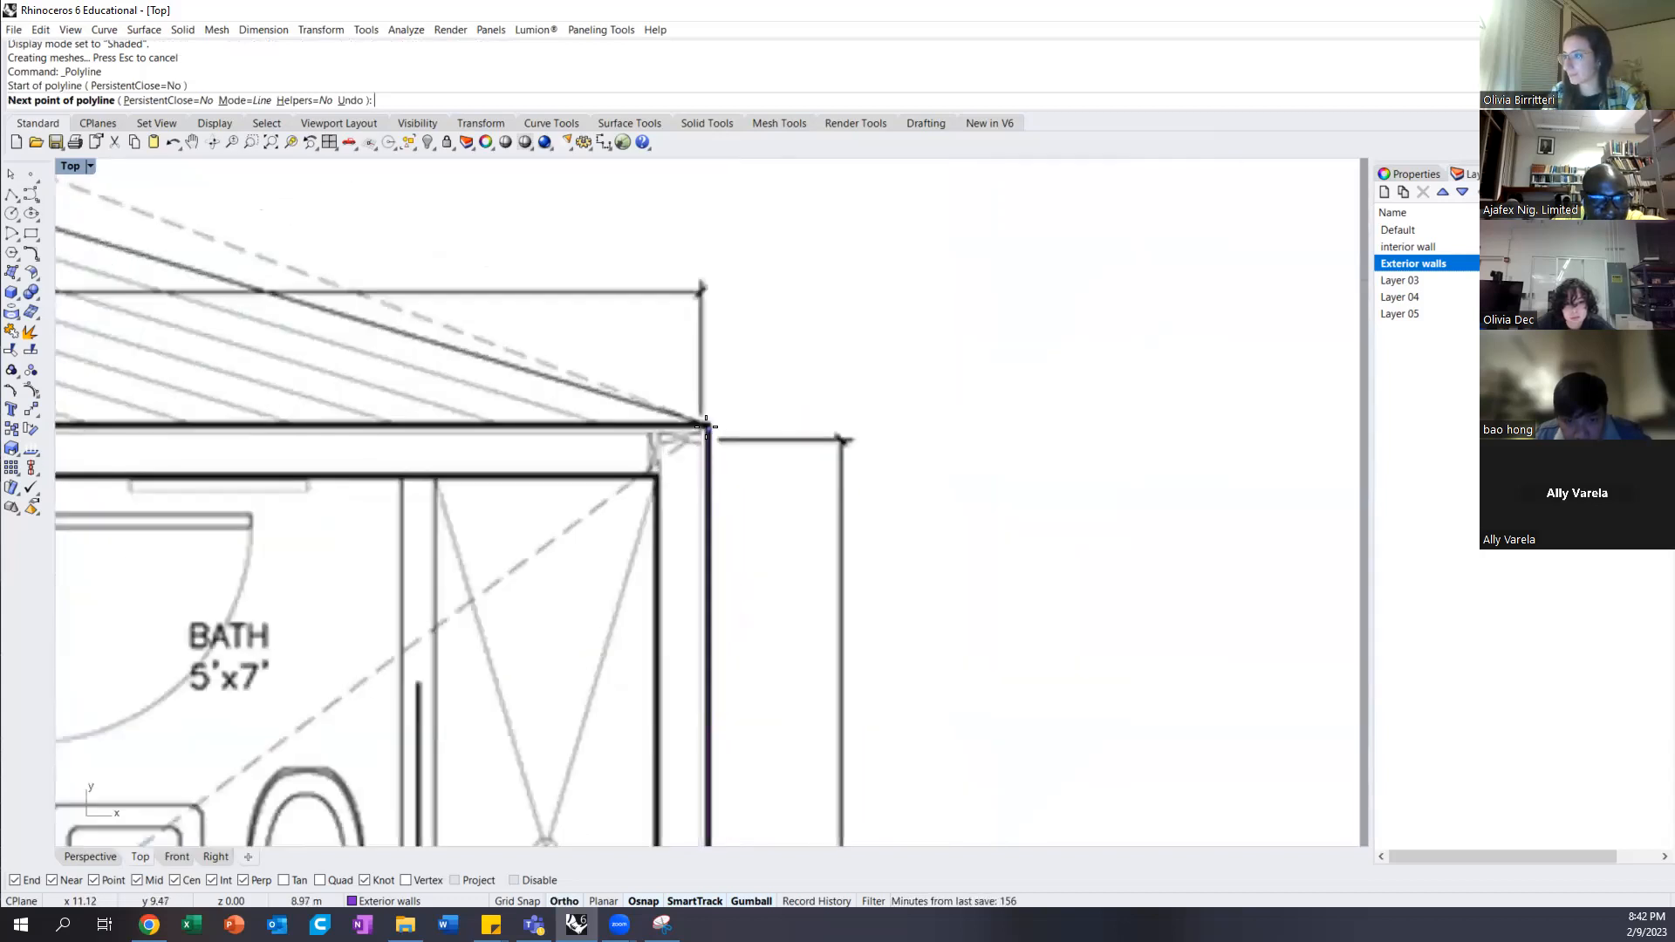
{"action": "left_click", "coordinate": [705, 427]}
Continue the polyline along the rear wall's outer face and down the opposite side wall to its front corner, and finish it
{"action": "scroll", "coordinate": [875, 441], "scroll_direction": "down", "scroll_amount": 7}
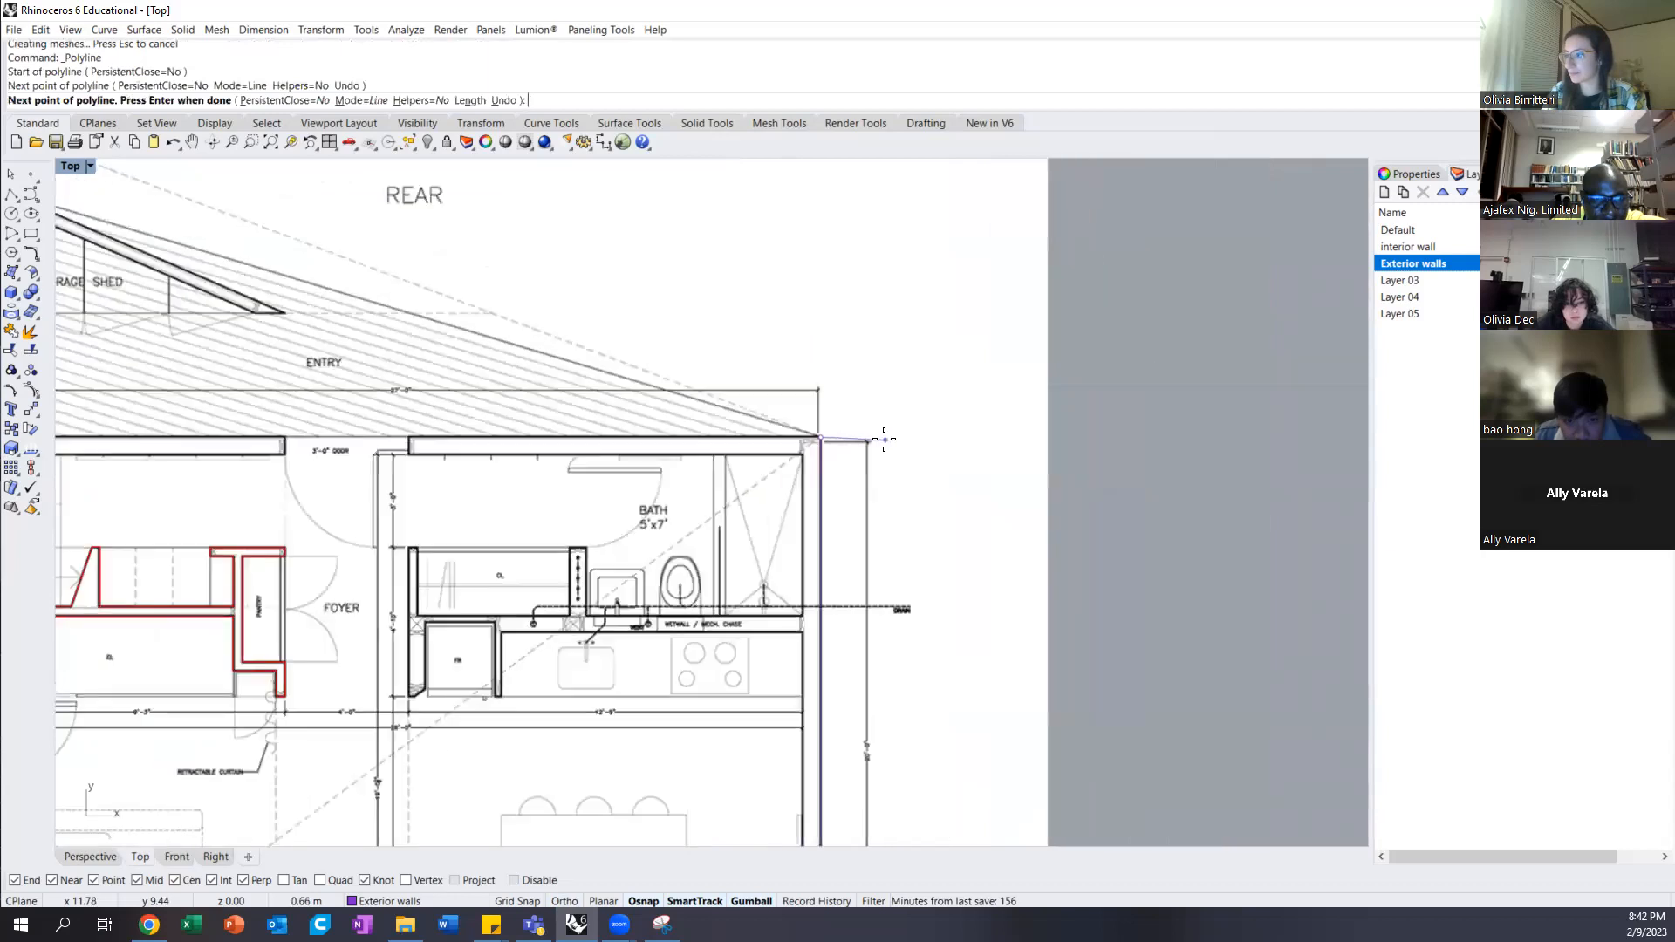
{"action": "scroll", "coordinate": [337, 442], "scroll_direction": "up", "scroll_amount": 6}
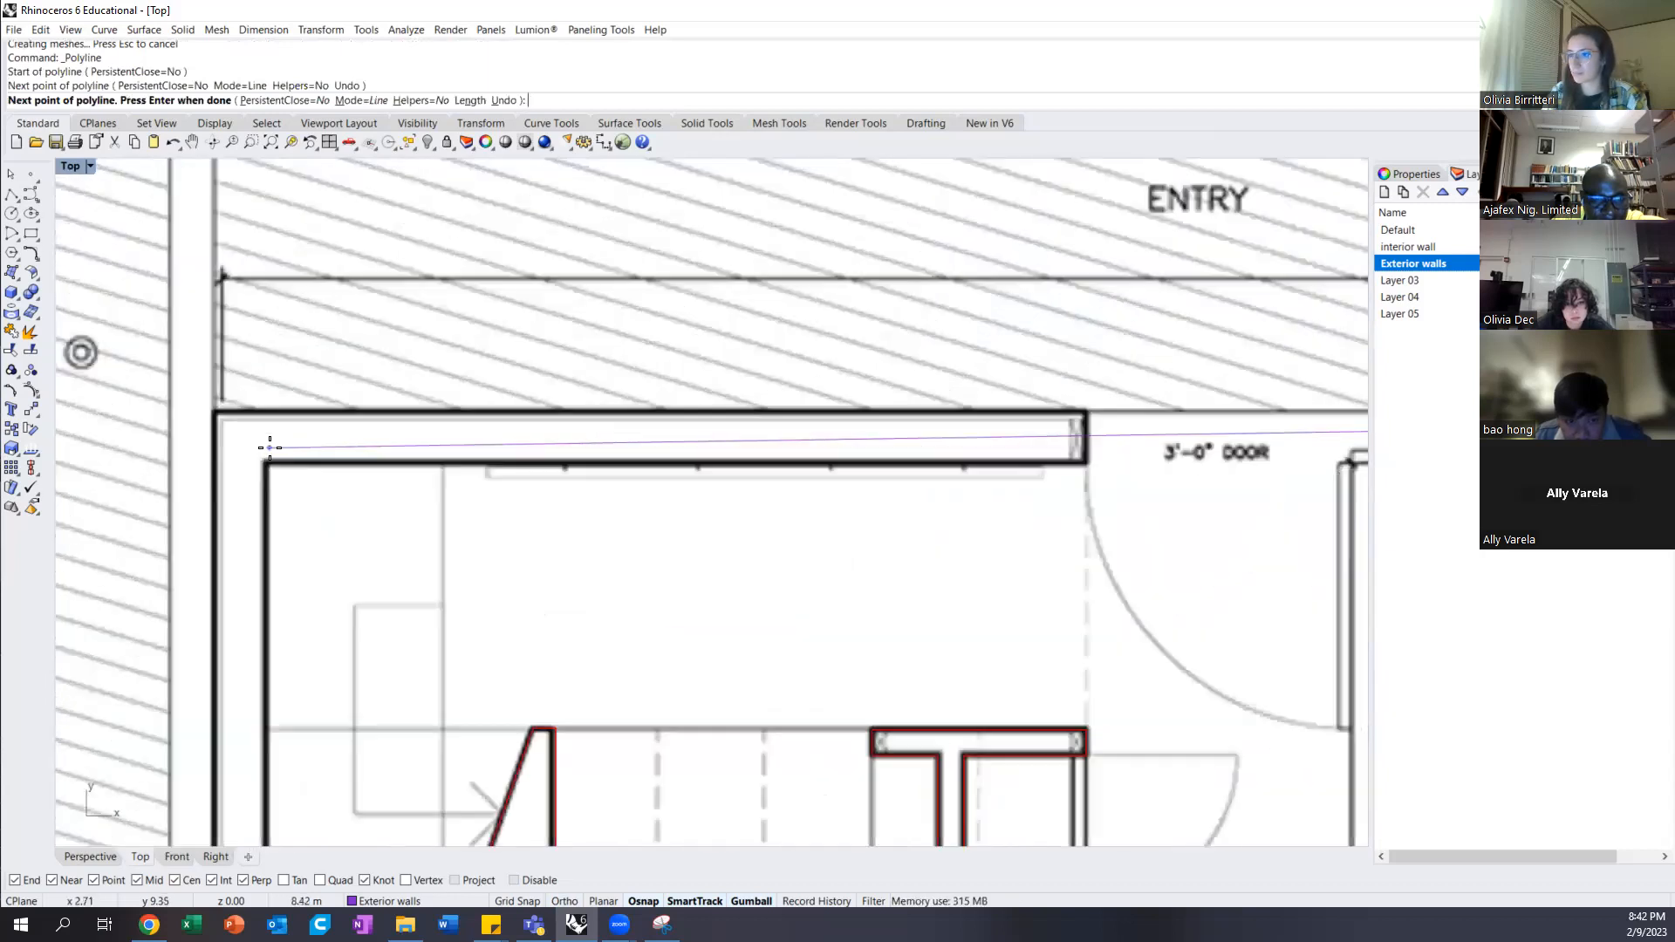
{"action": "left_click", "coordinate": [214, 415]}
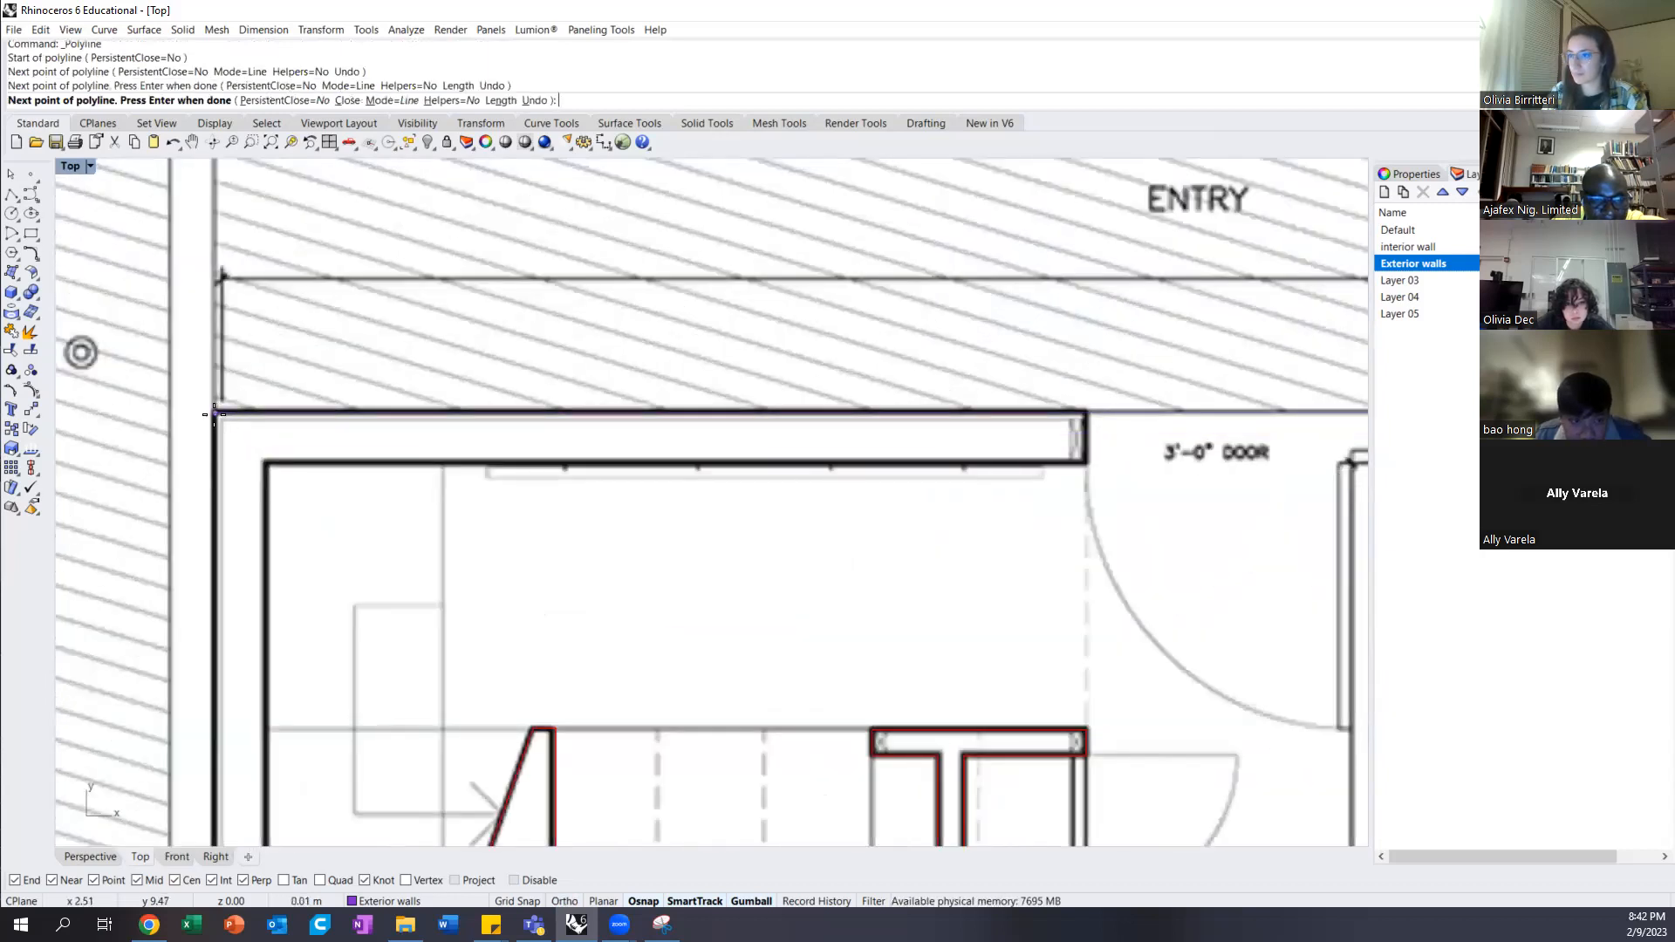
{"action": "scroll", "coordinate": [216, 413], "scroll_direction": "down", "scroll_amount": 6}
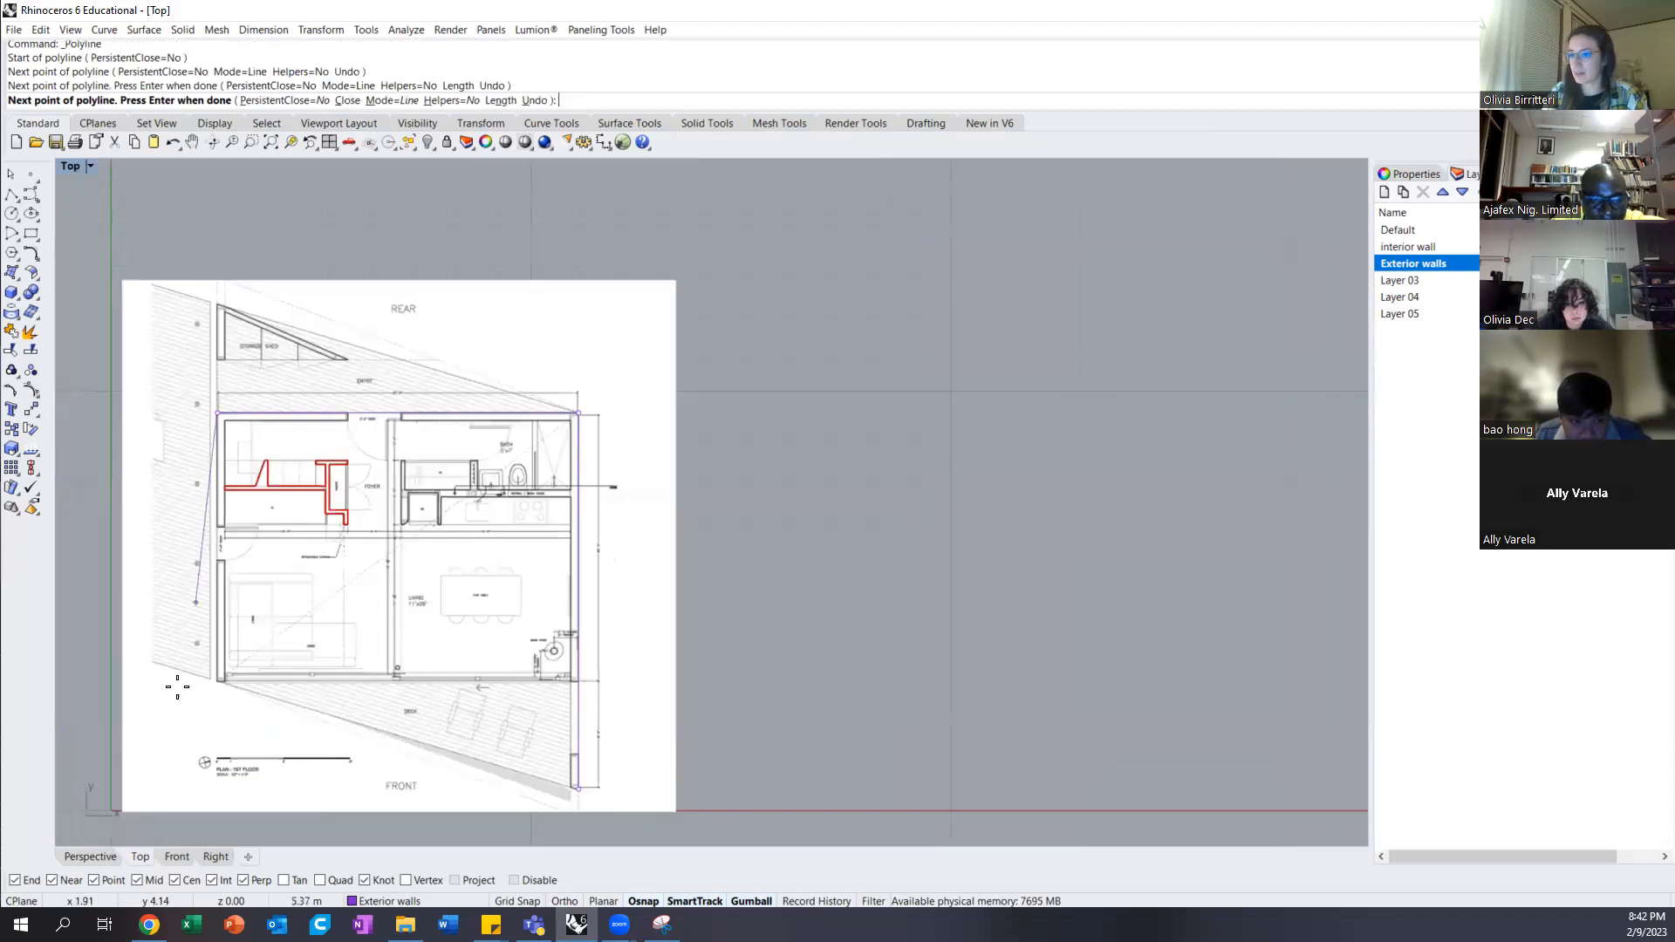
{"action": "scroll", "coordinate": [209, 679], "scroll_direction": "up", "scroll_amount": 6}
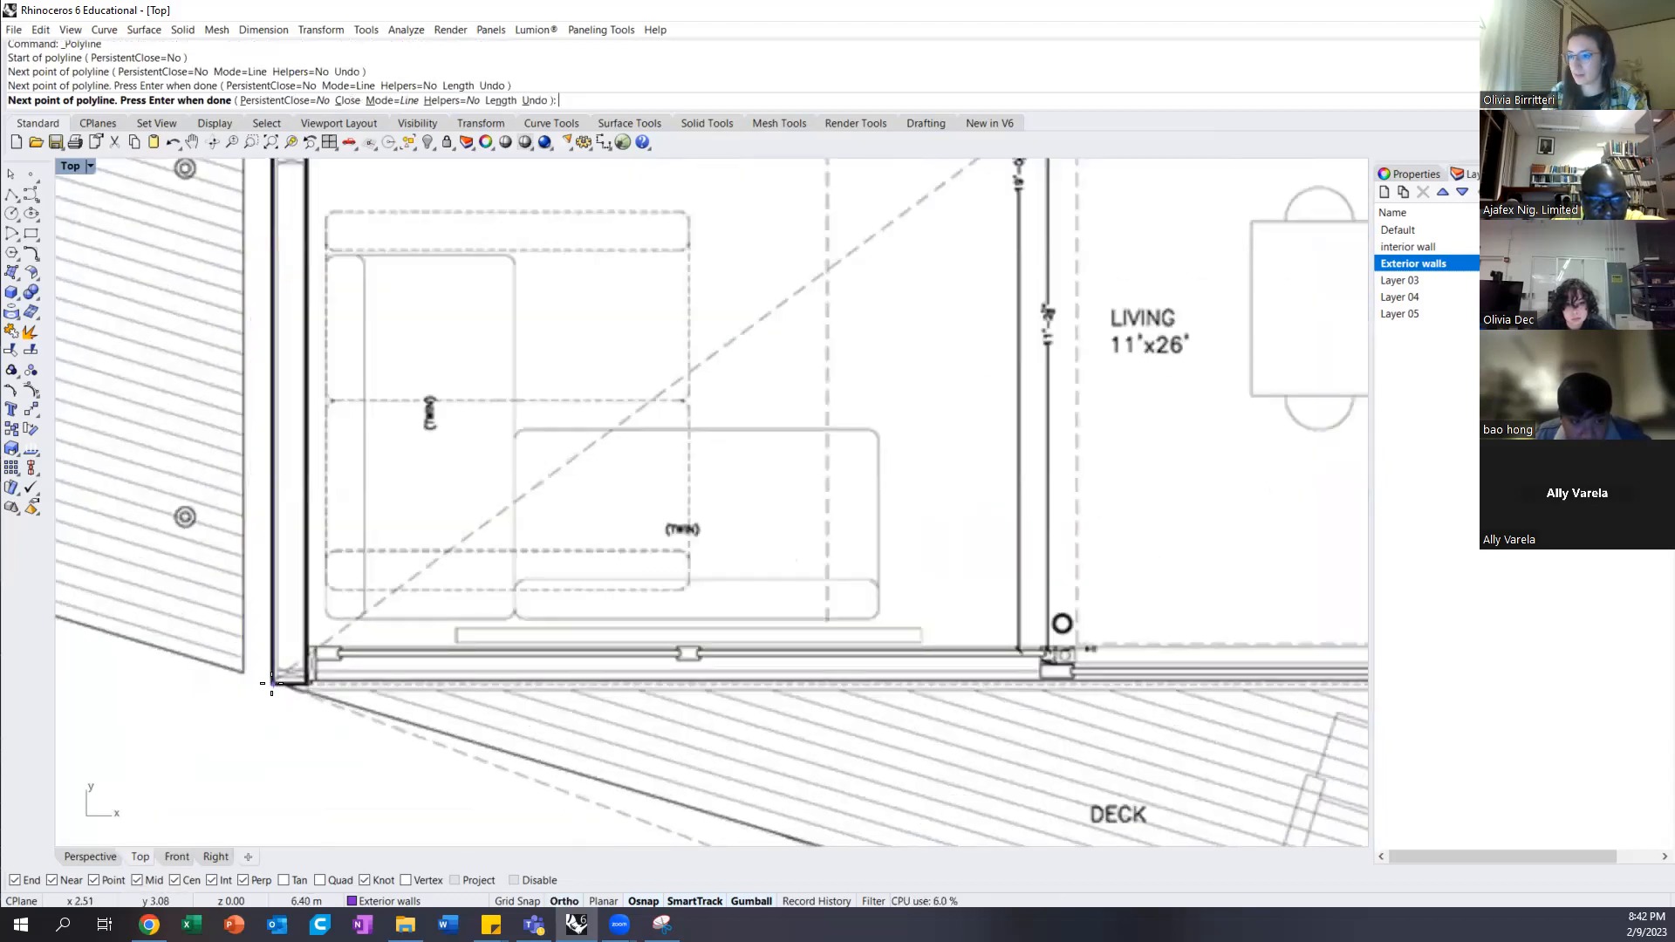
{"action": "left_click", "coordinate": [271, 682]}
{"action": "key", "text": "Return"}
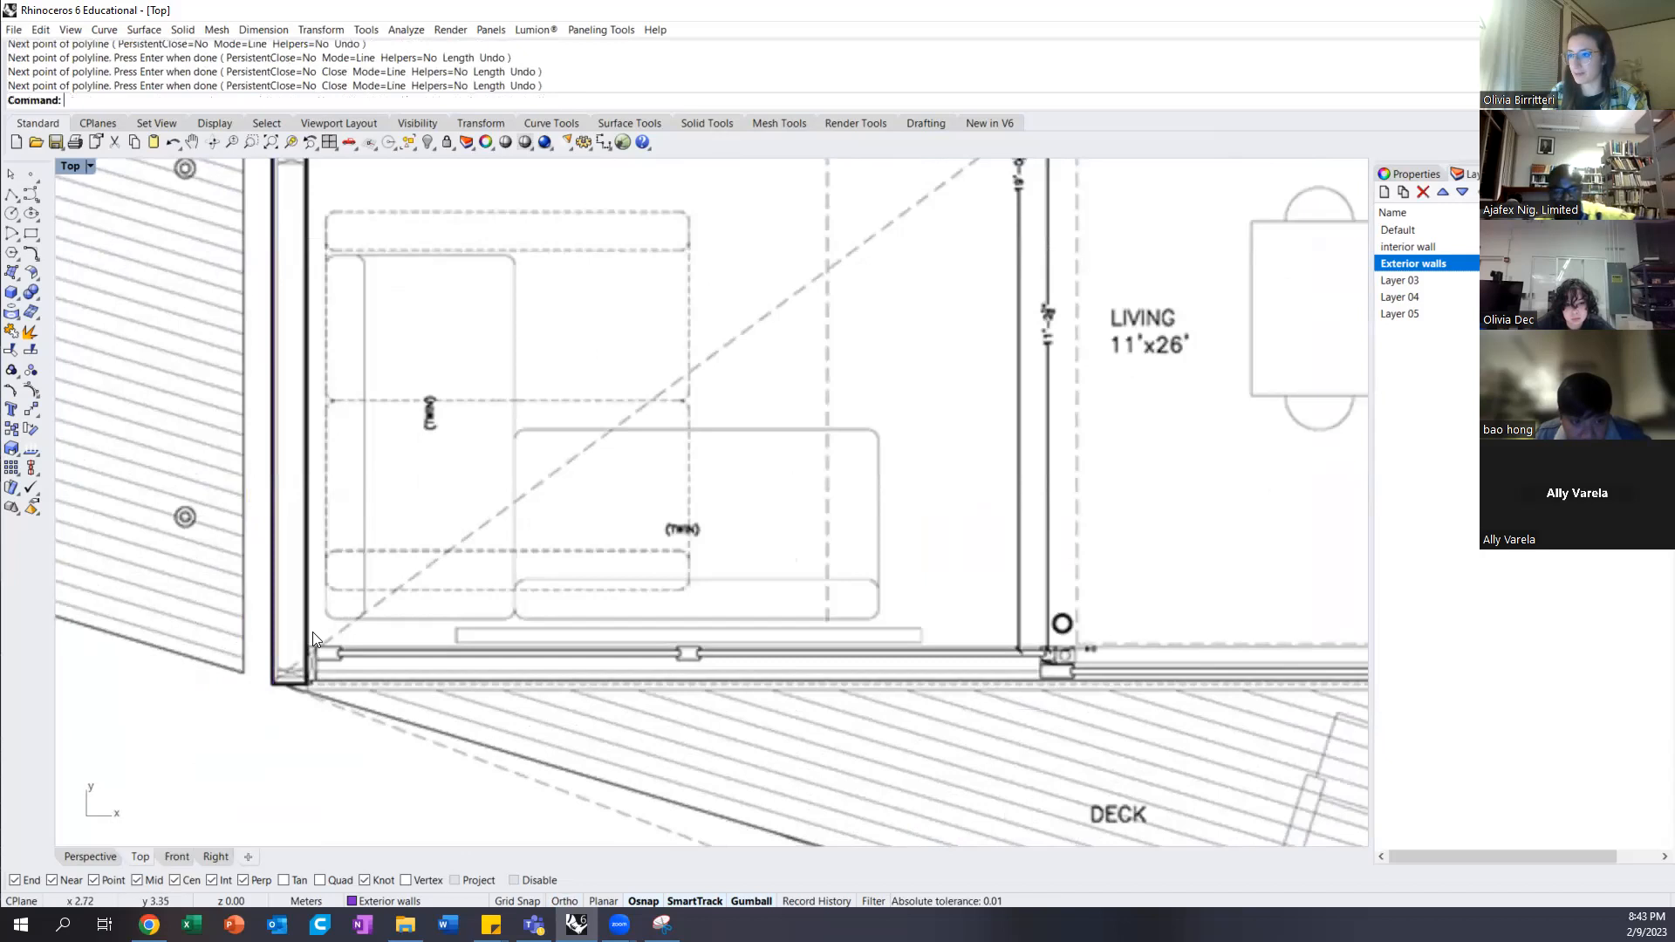
In the Perspective view, start a Slab from the exterior wall polyline with an offset distance of 5"
{"action": "scroll", "coordinate": [313, 632], "scroll_direction": "down", "scroll_amount": 6}
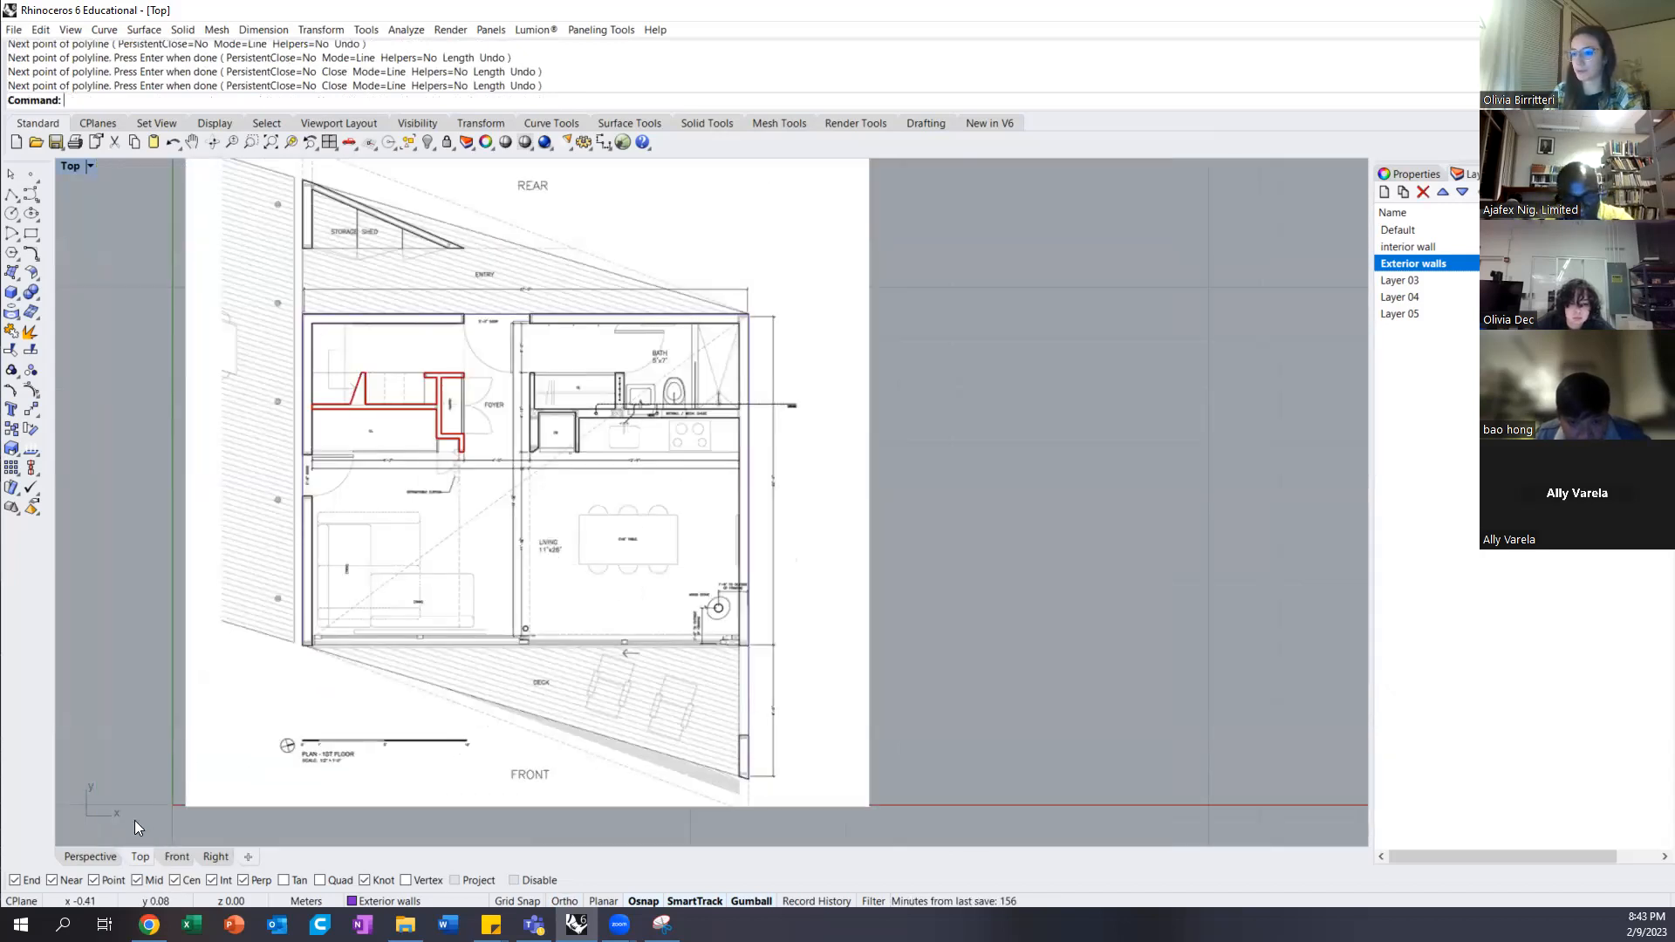
{"action": "left_click", "coordinate": [83, 852]}
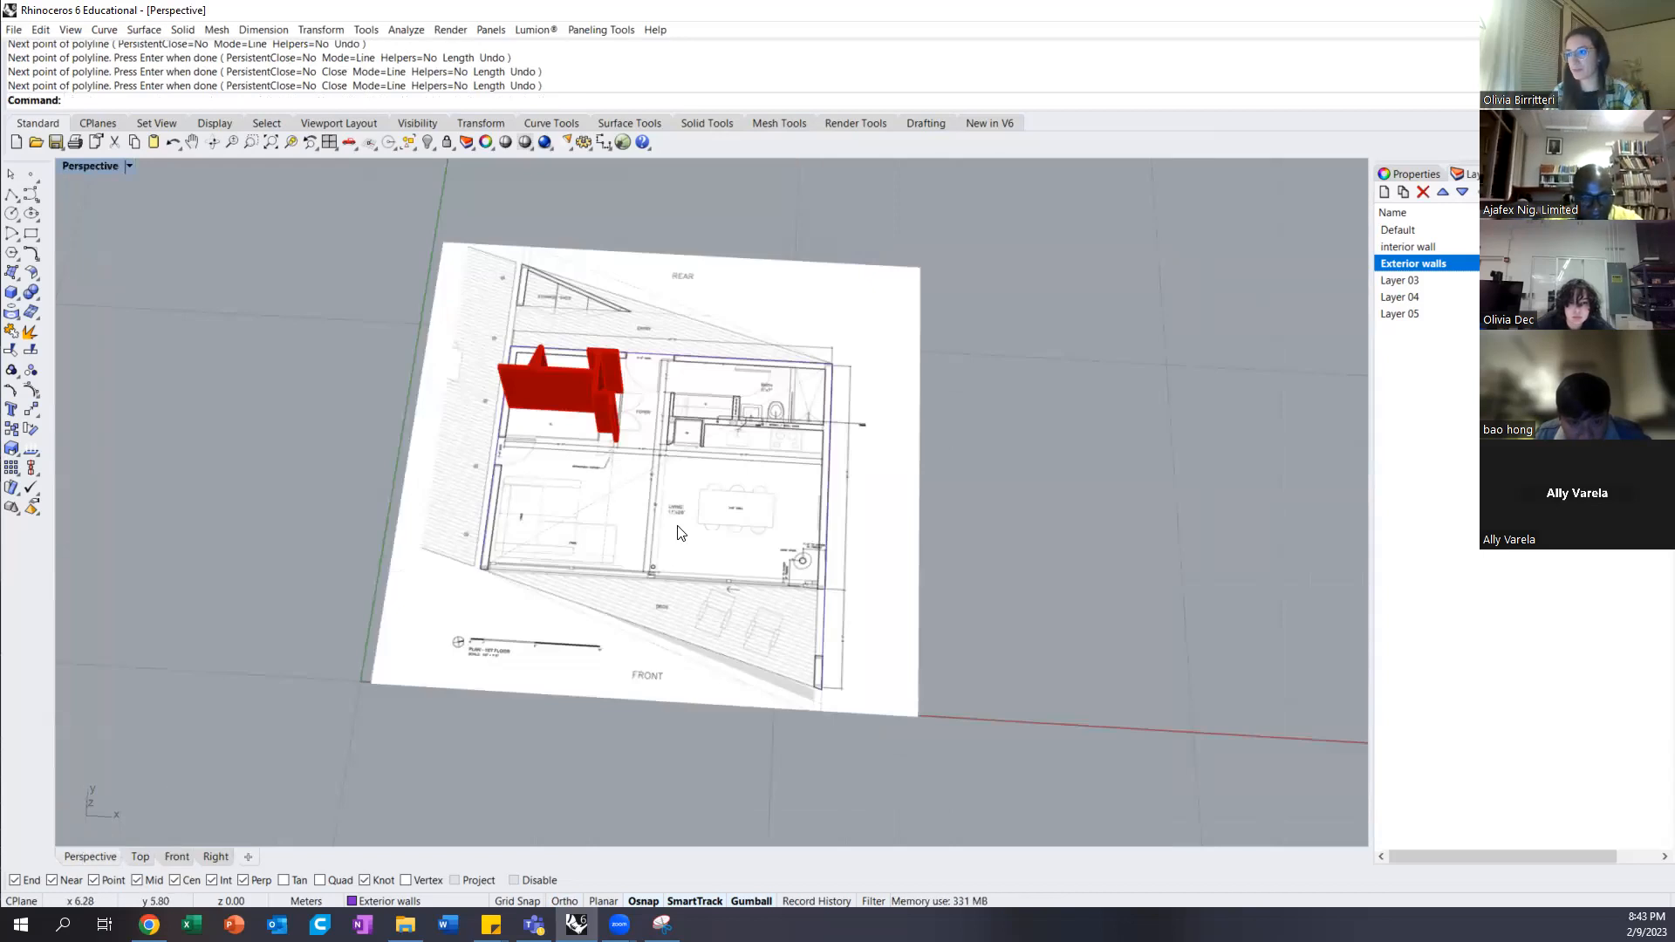
{"action": "scroll", "coordinate": [820, 715], "scroll_direction": "up", "scroll_amount": 5}
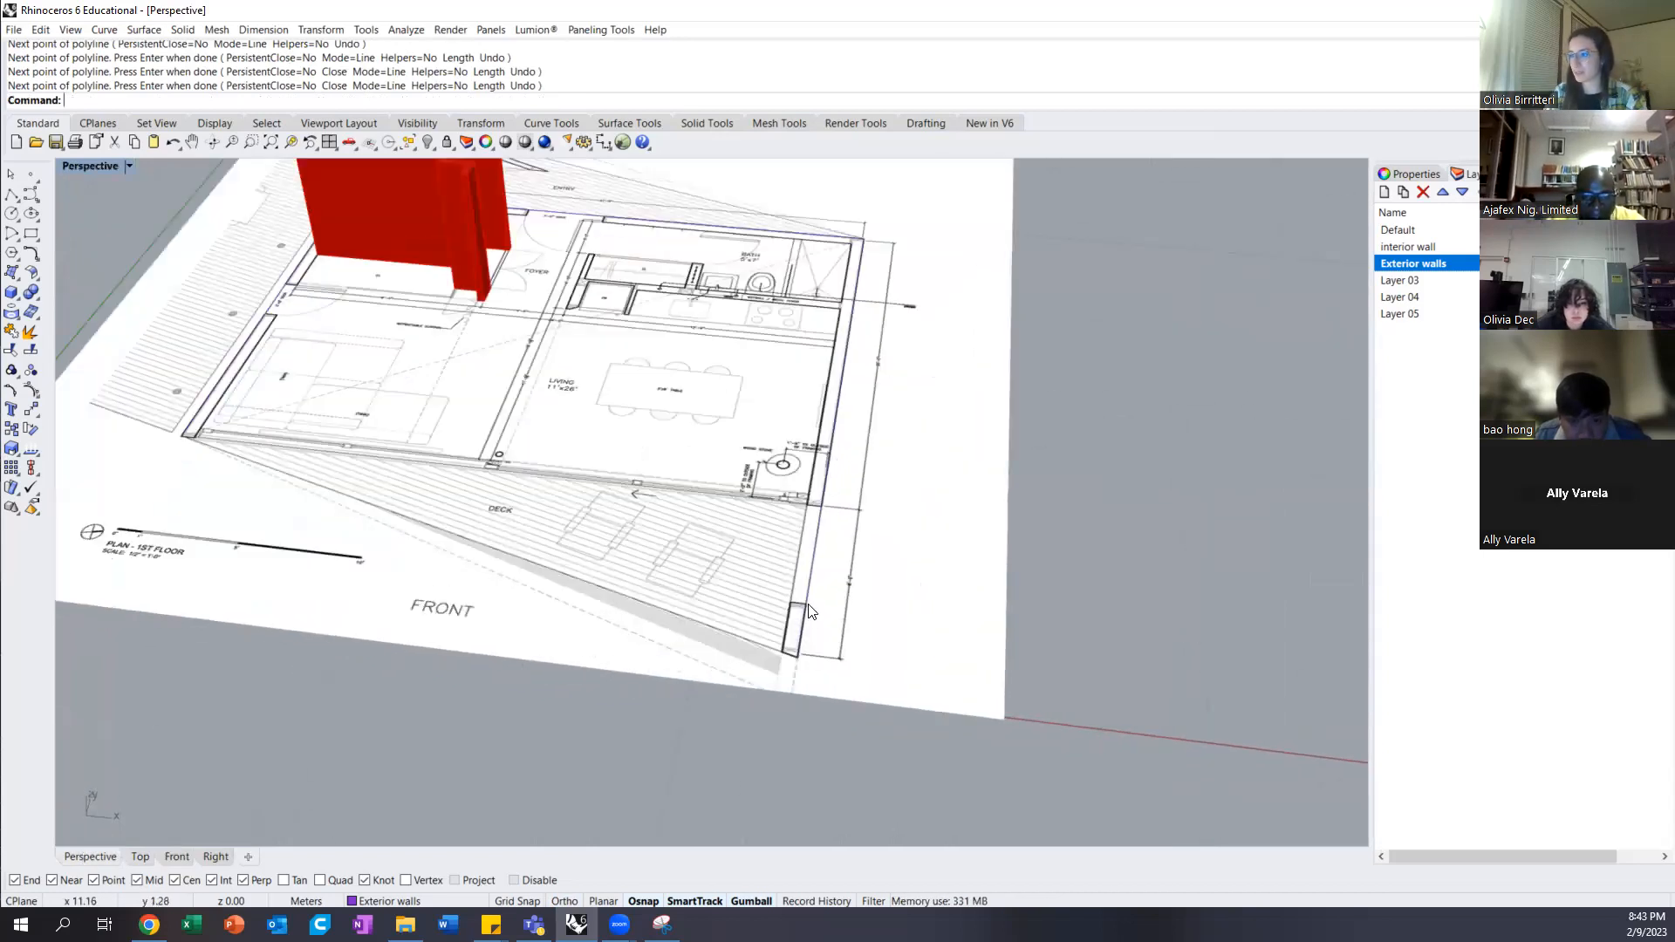
{"action": "right_click_drag", "start_coordinate": [966, 559], "coordinate": [1054, 621], "text": "shift"}
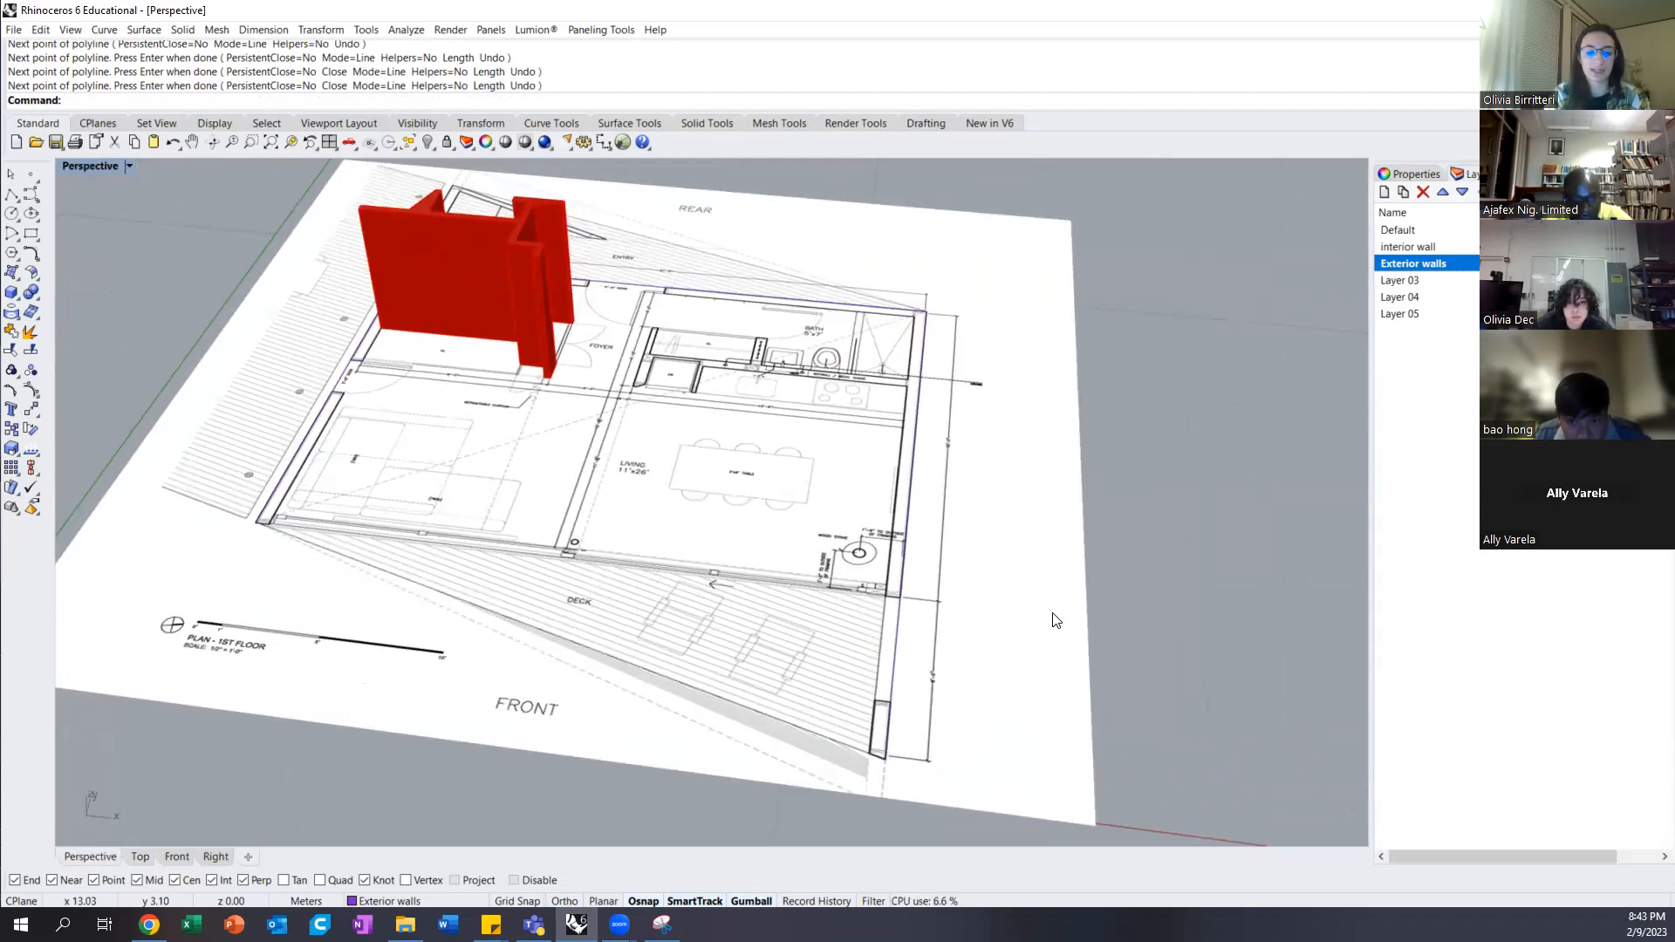
{"action": "type", "text": "ab"}
{"action": "key", "text": "Return"}
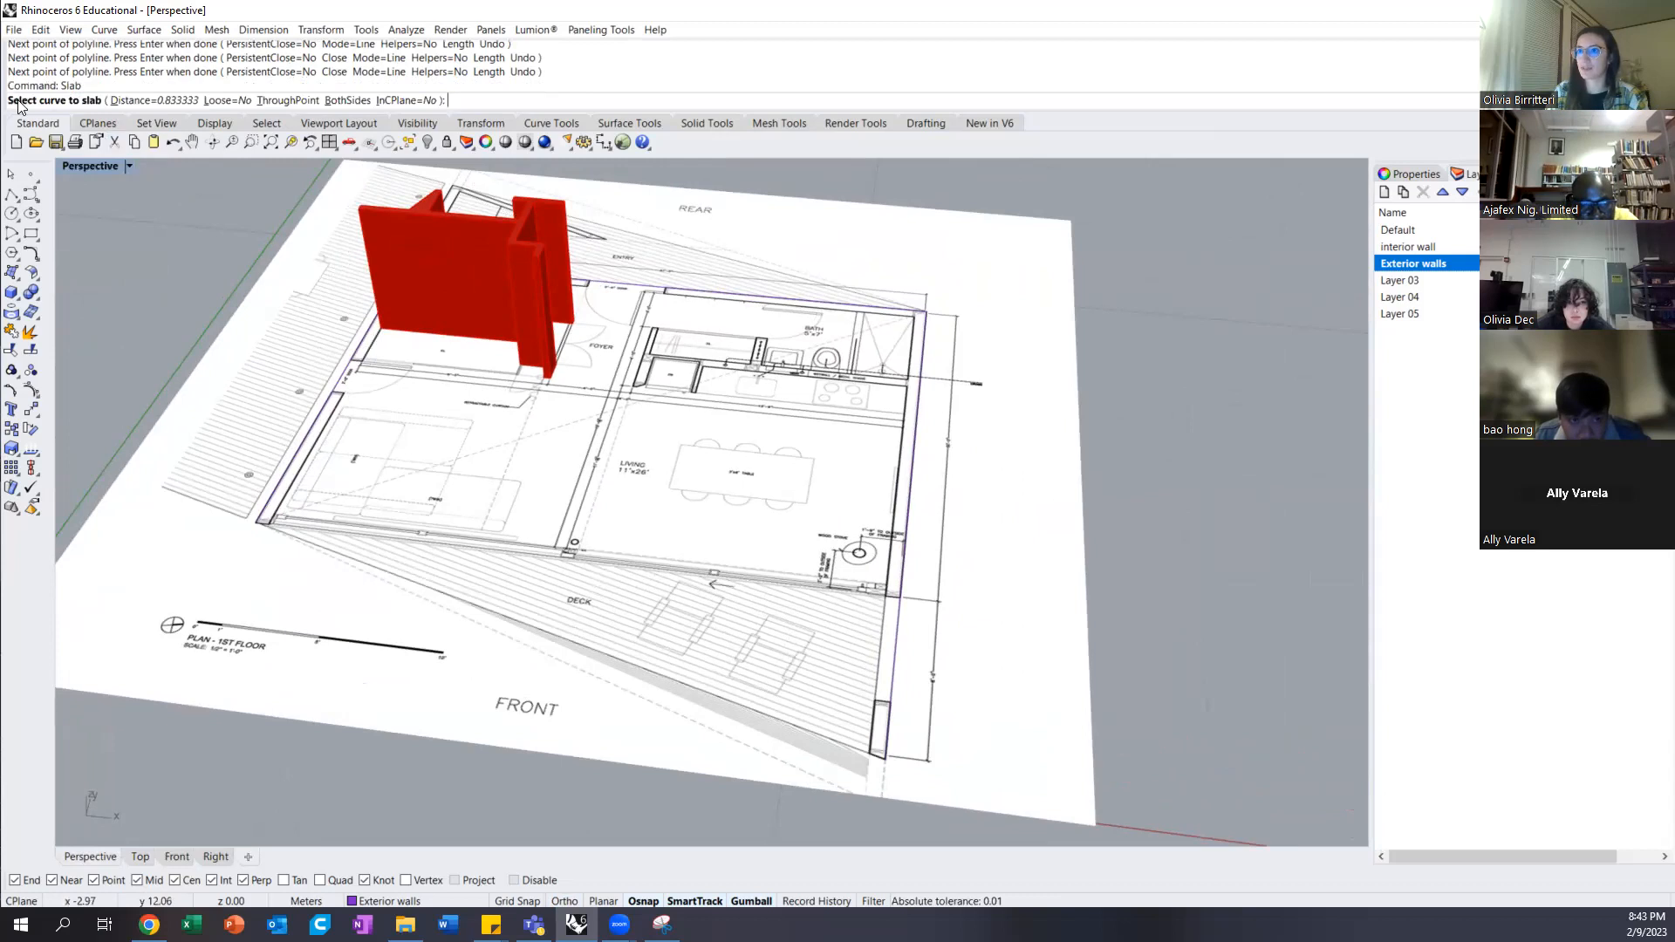
{"action": "left_click", "coordinate": [894, 652]}
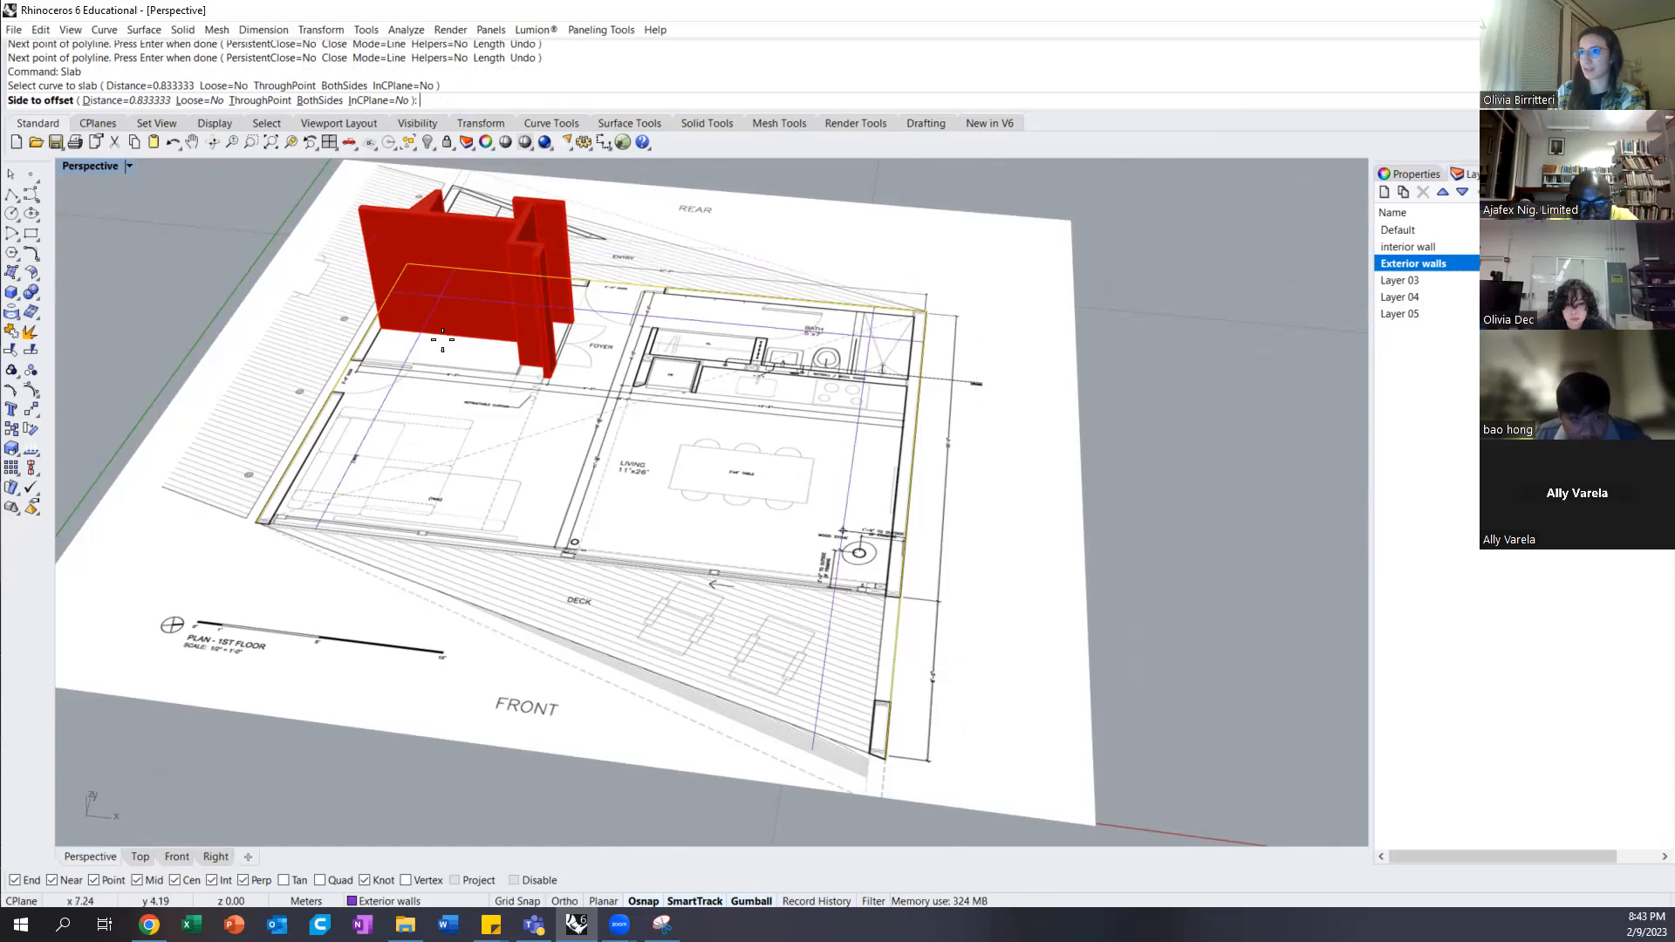
{"action": "left_click", "coordinate": [116, 102]}
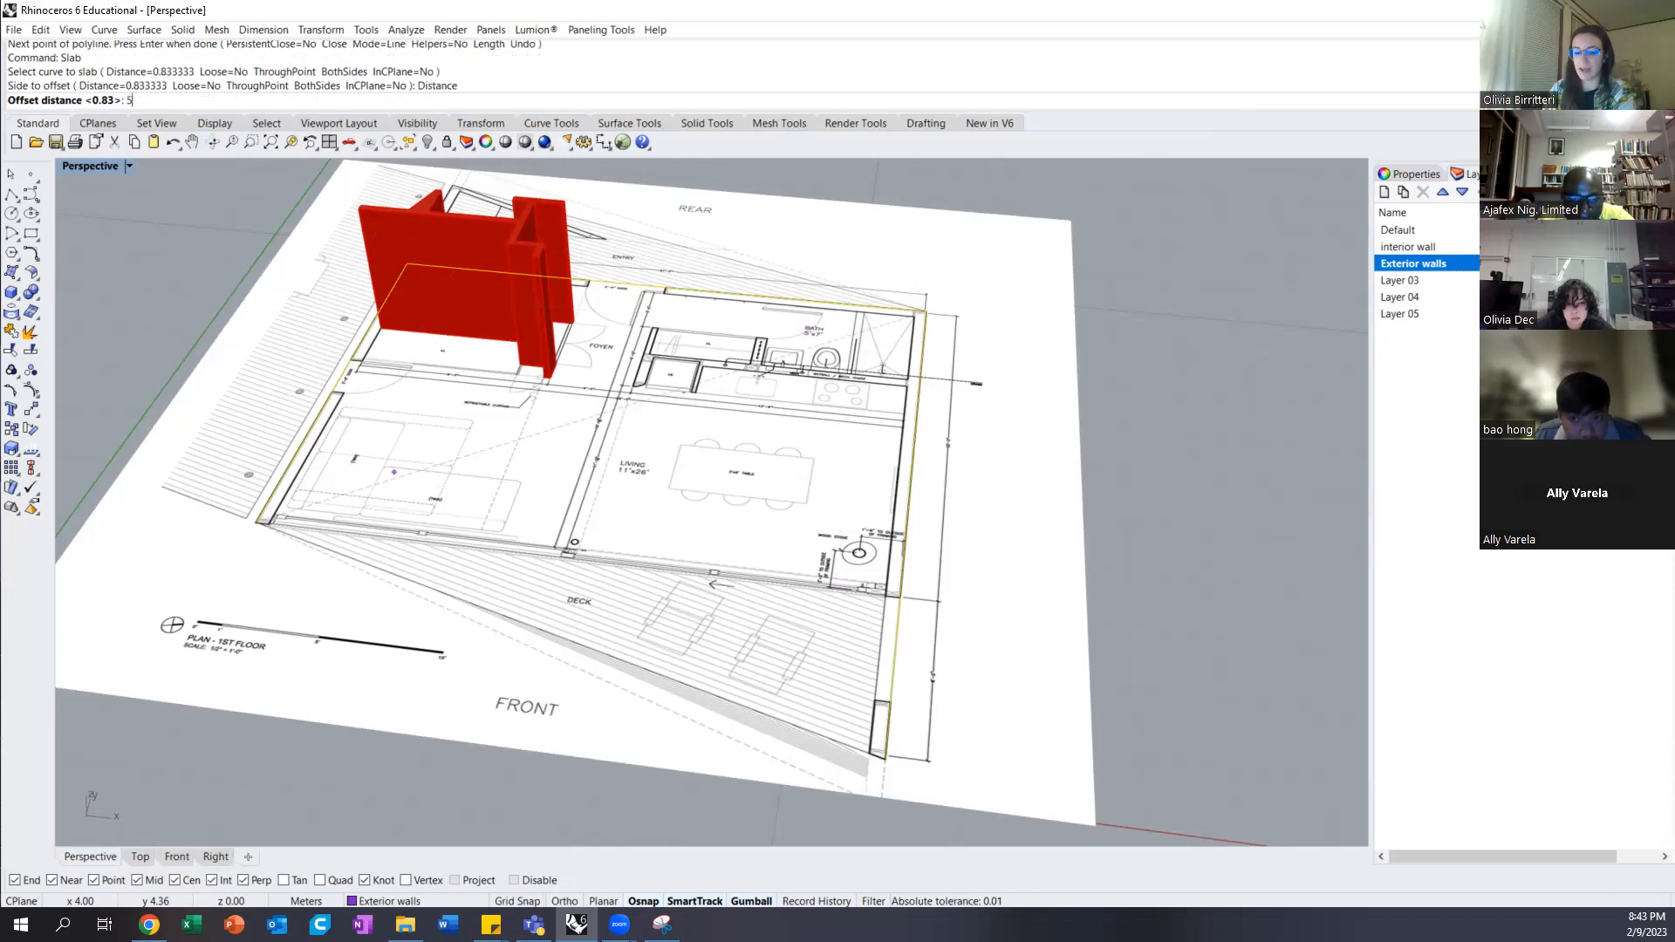
{"action": "key", "text": "Return"}
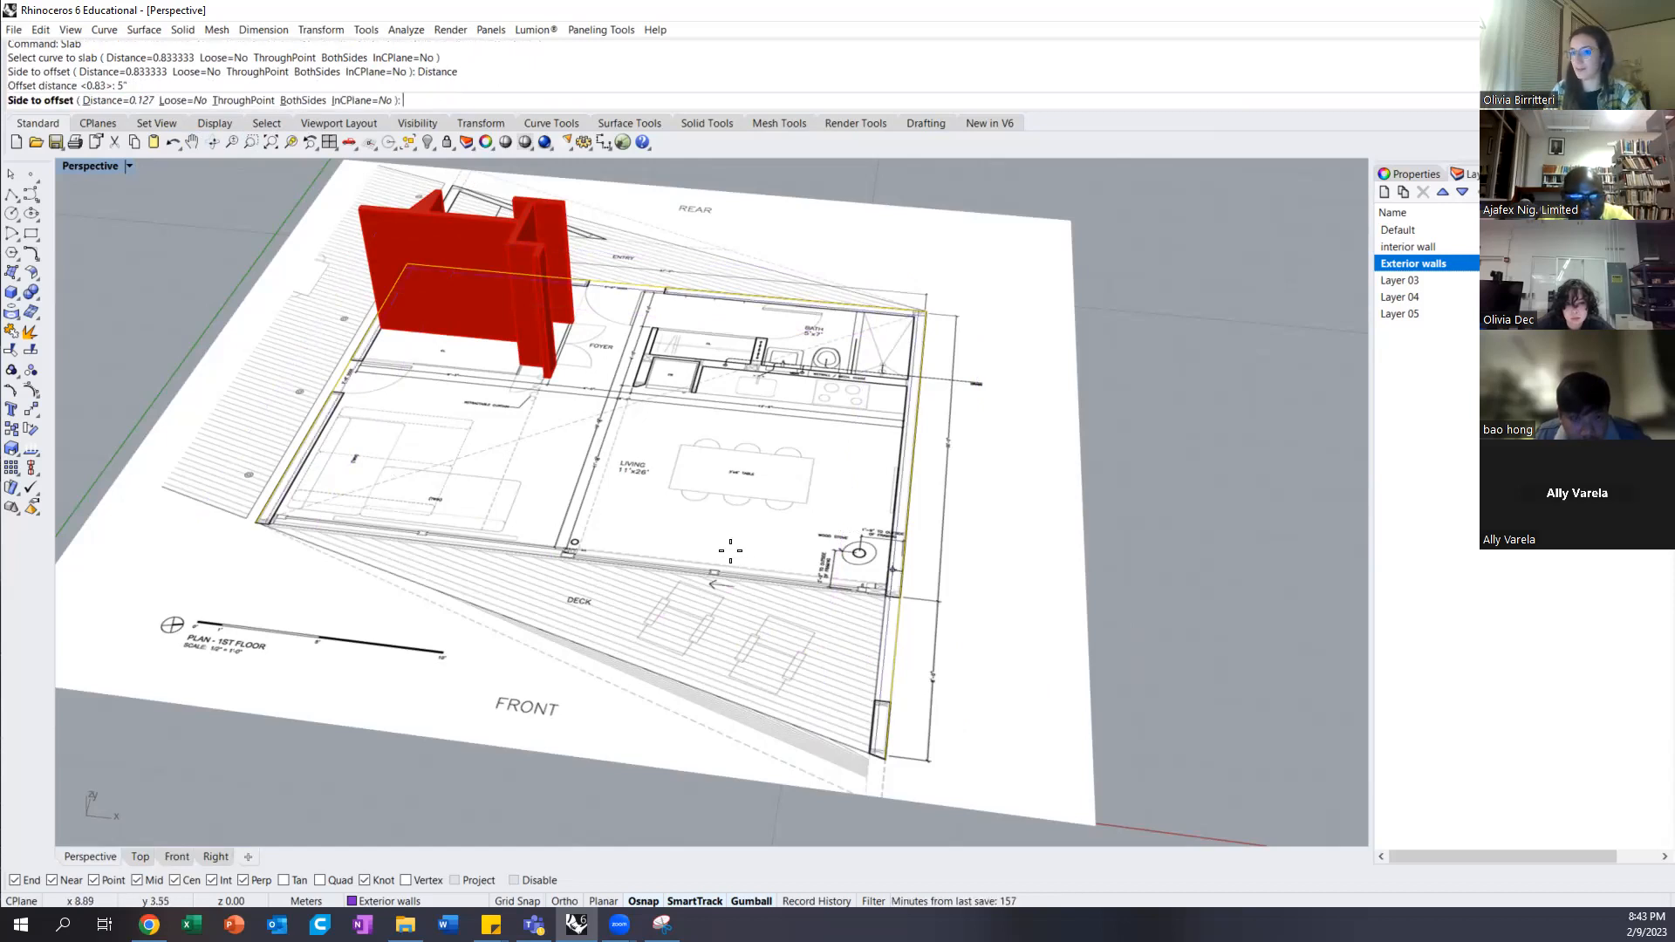
Set the slab's offset distance to 6" and offset it toward the inside of the cabin
{"action": "left_click", "coordinate": [121, 101]}
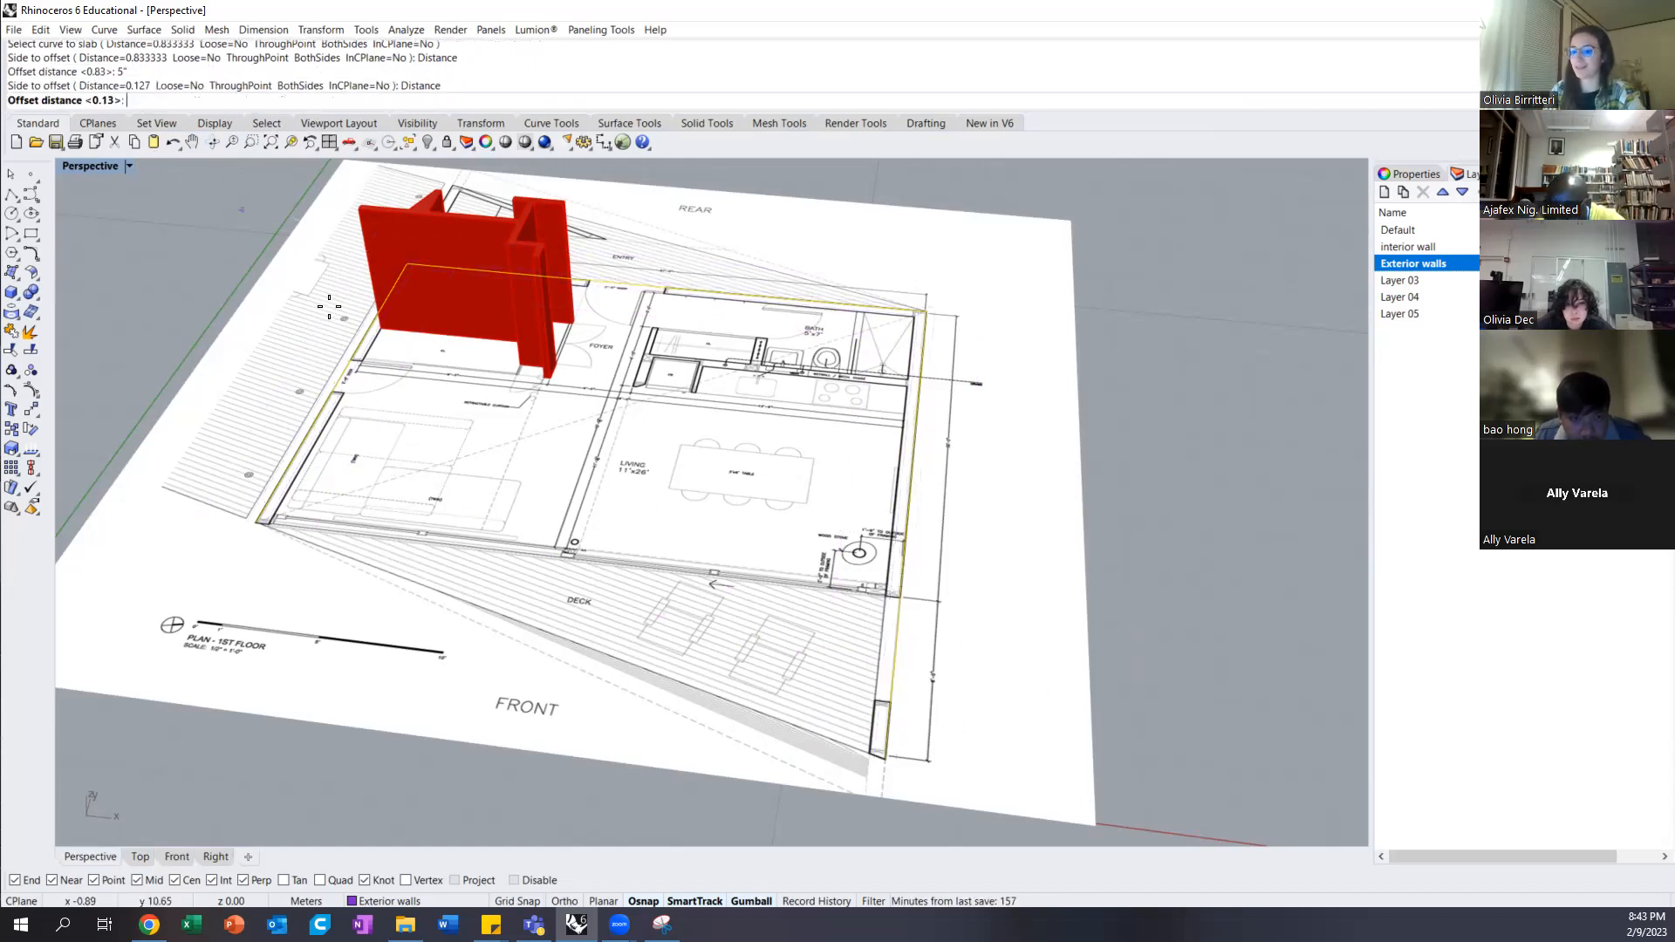
{"action": "type", "text": "6"}
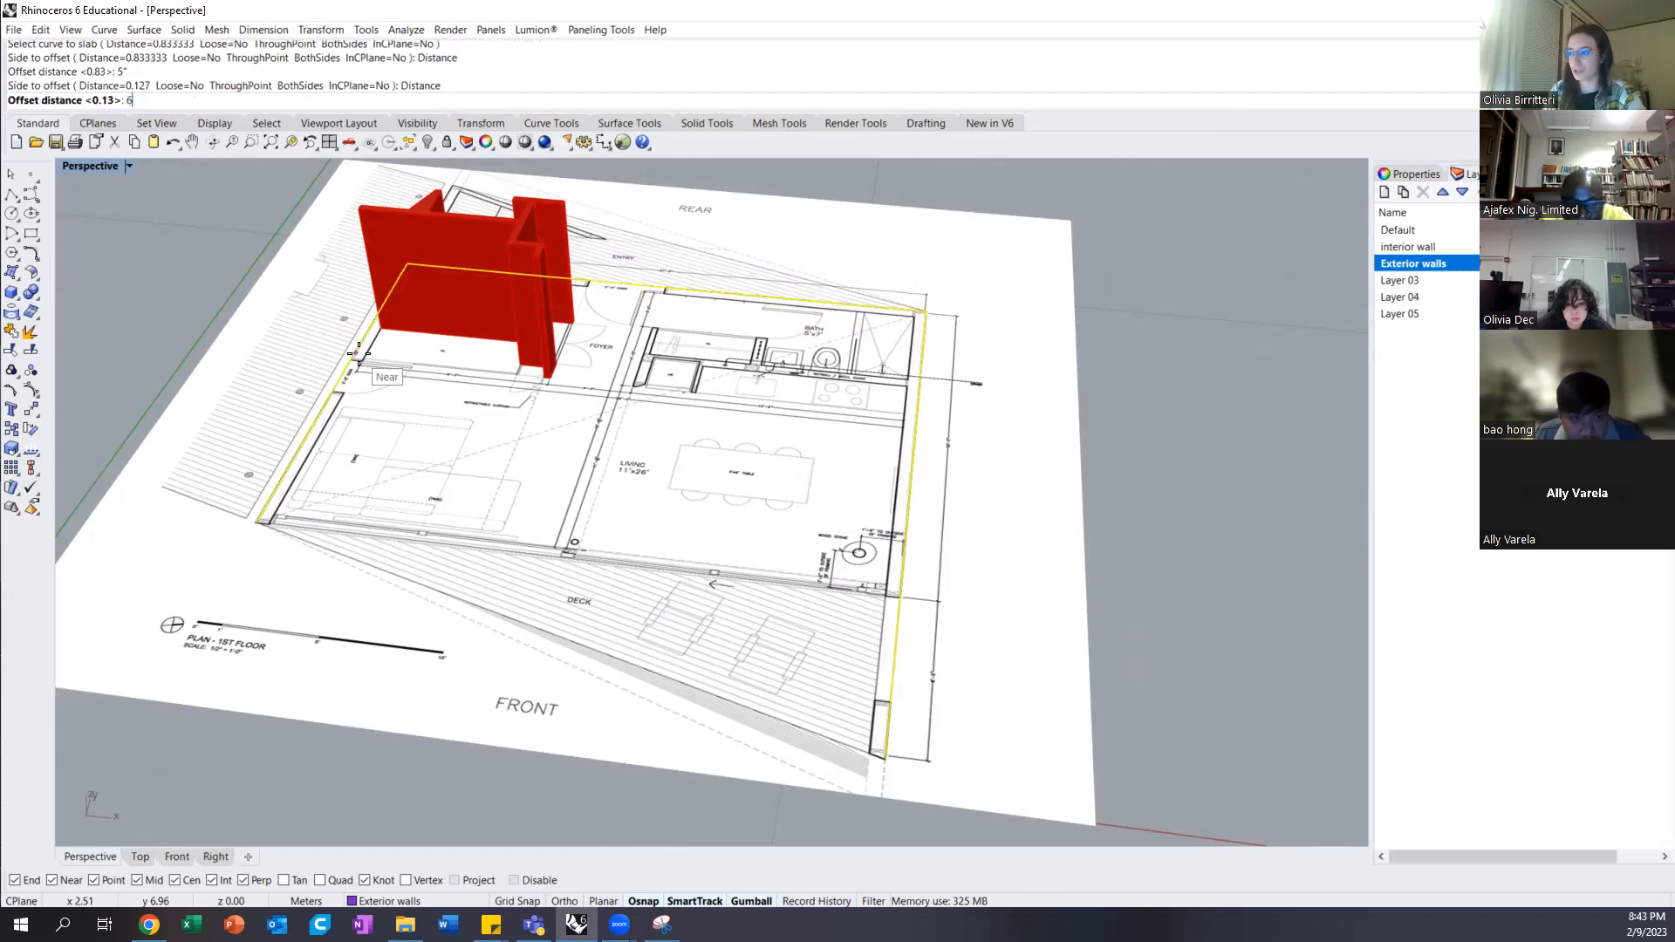
{"action": "type", "text": "\""}
{"action": "key", "text": "Return"}
{"action": "scroll", "coordinate": [861, 696], "scroll_direction": "up", "scroll_amount": 8}
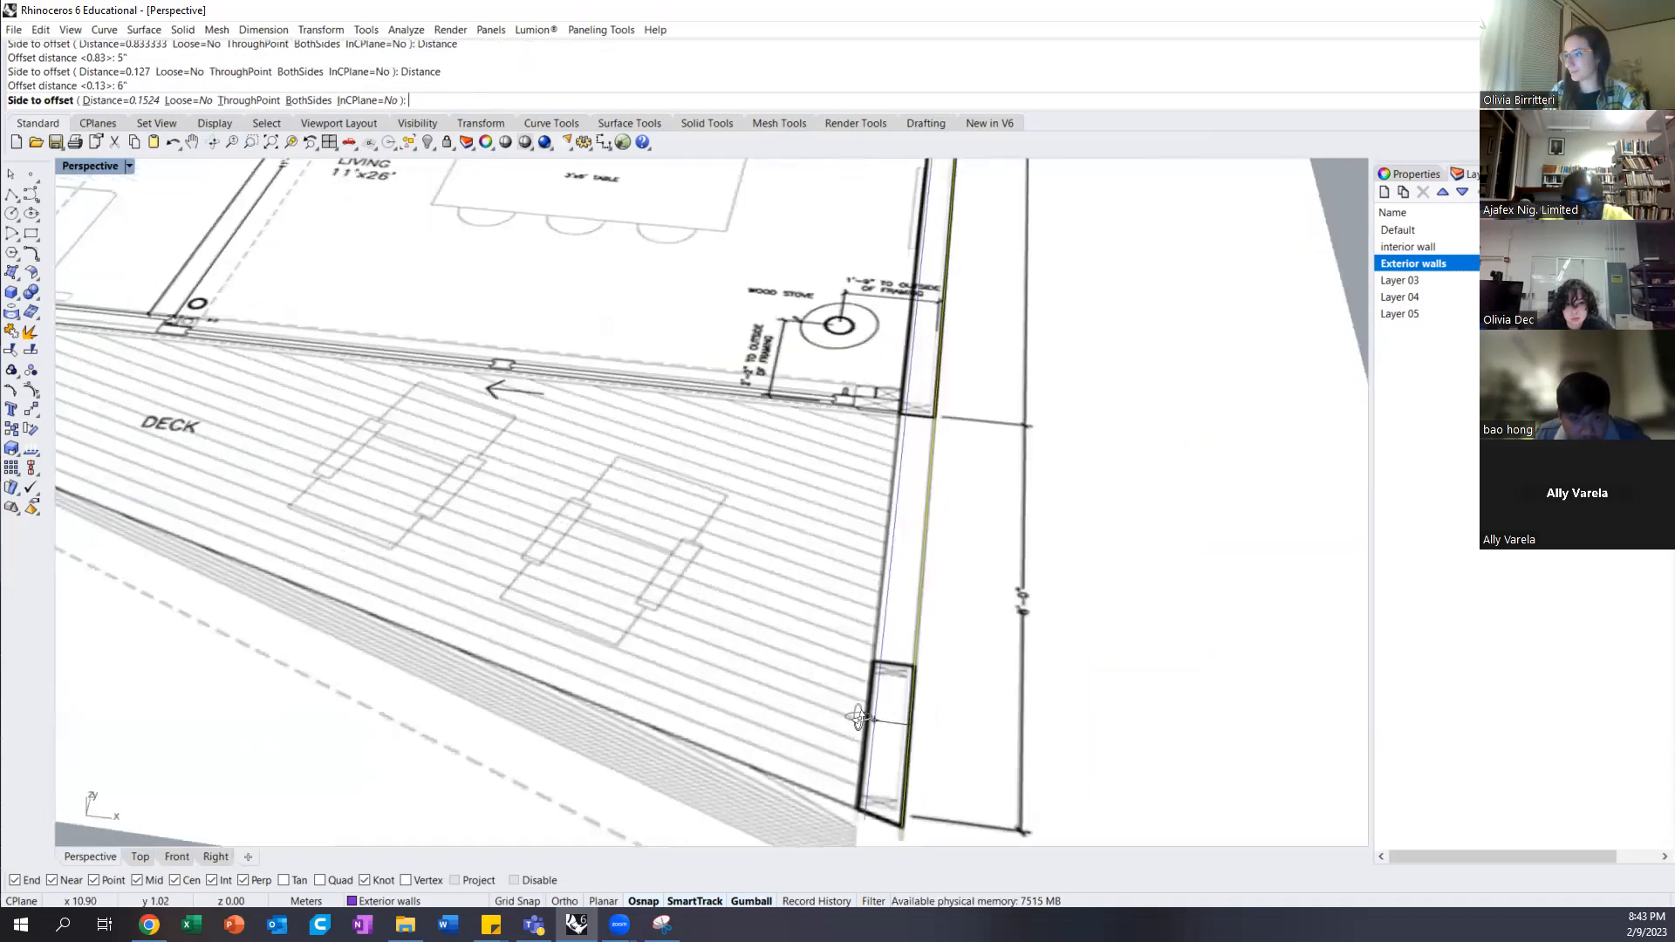
{"action": "scroll", "coordinate": [877, 698], "scroll_direction": "up", "scroll_amount": 1}
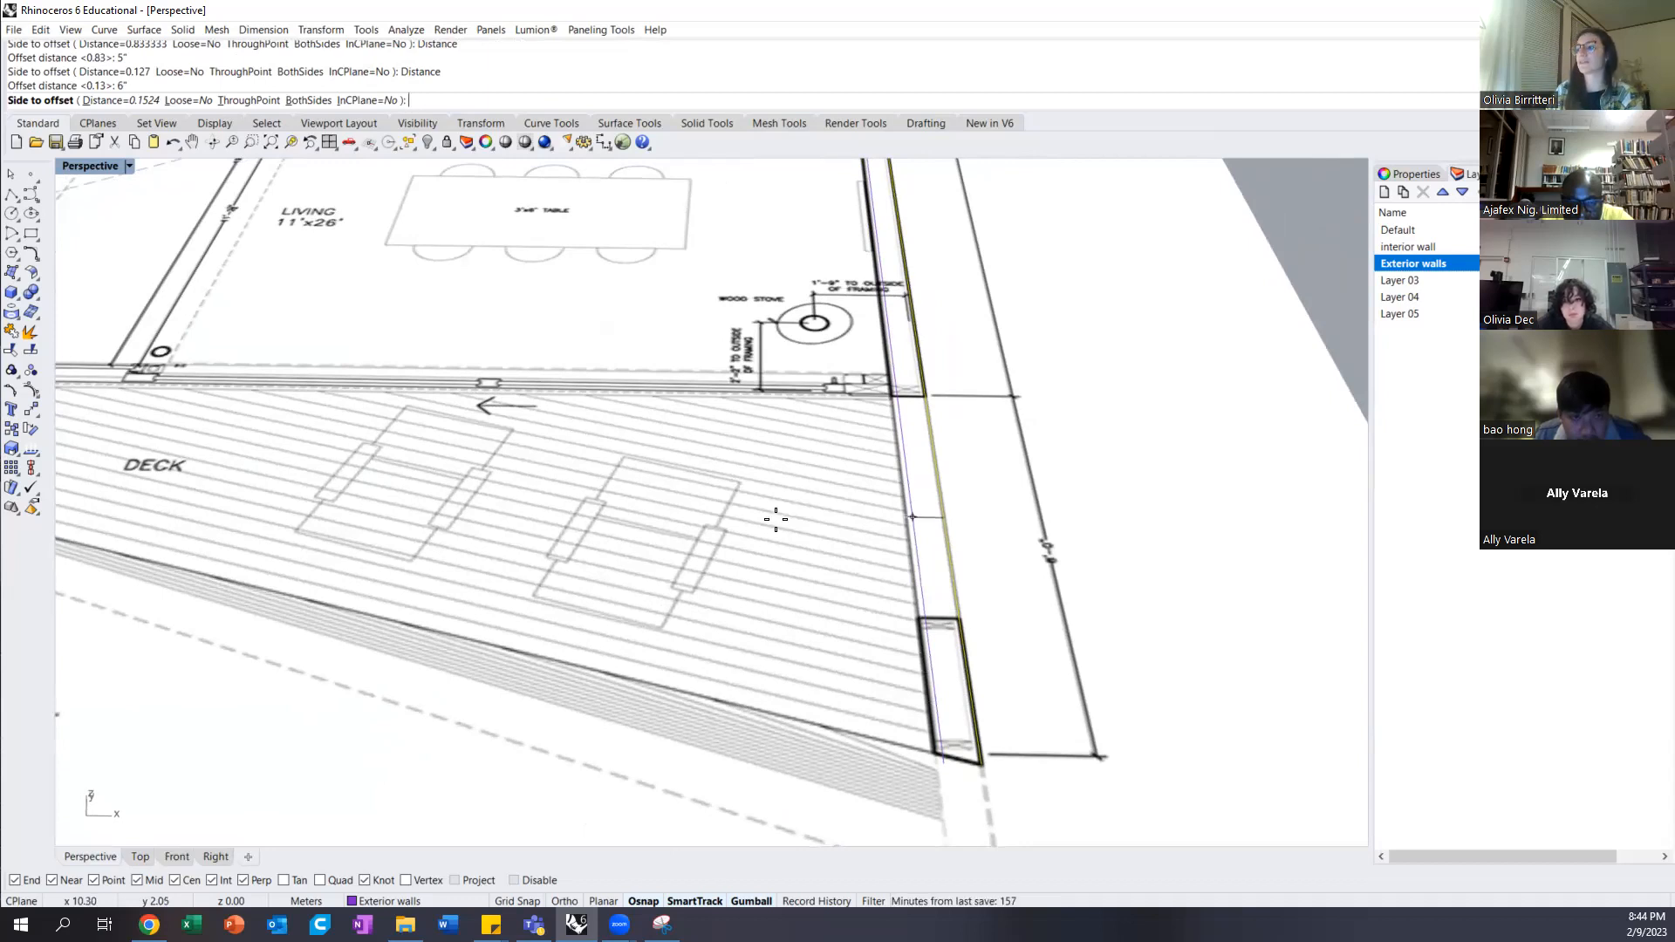
{"action": "left_click", "coordinate": [810, 519]}
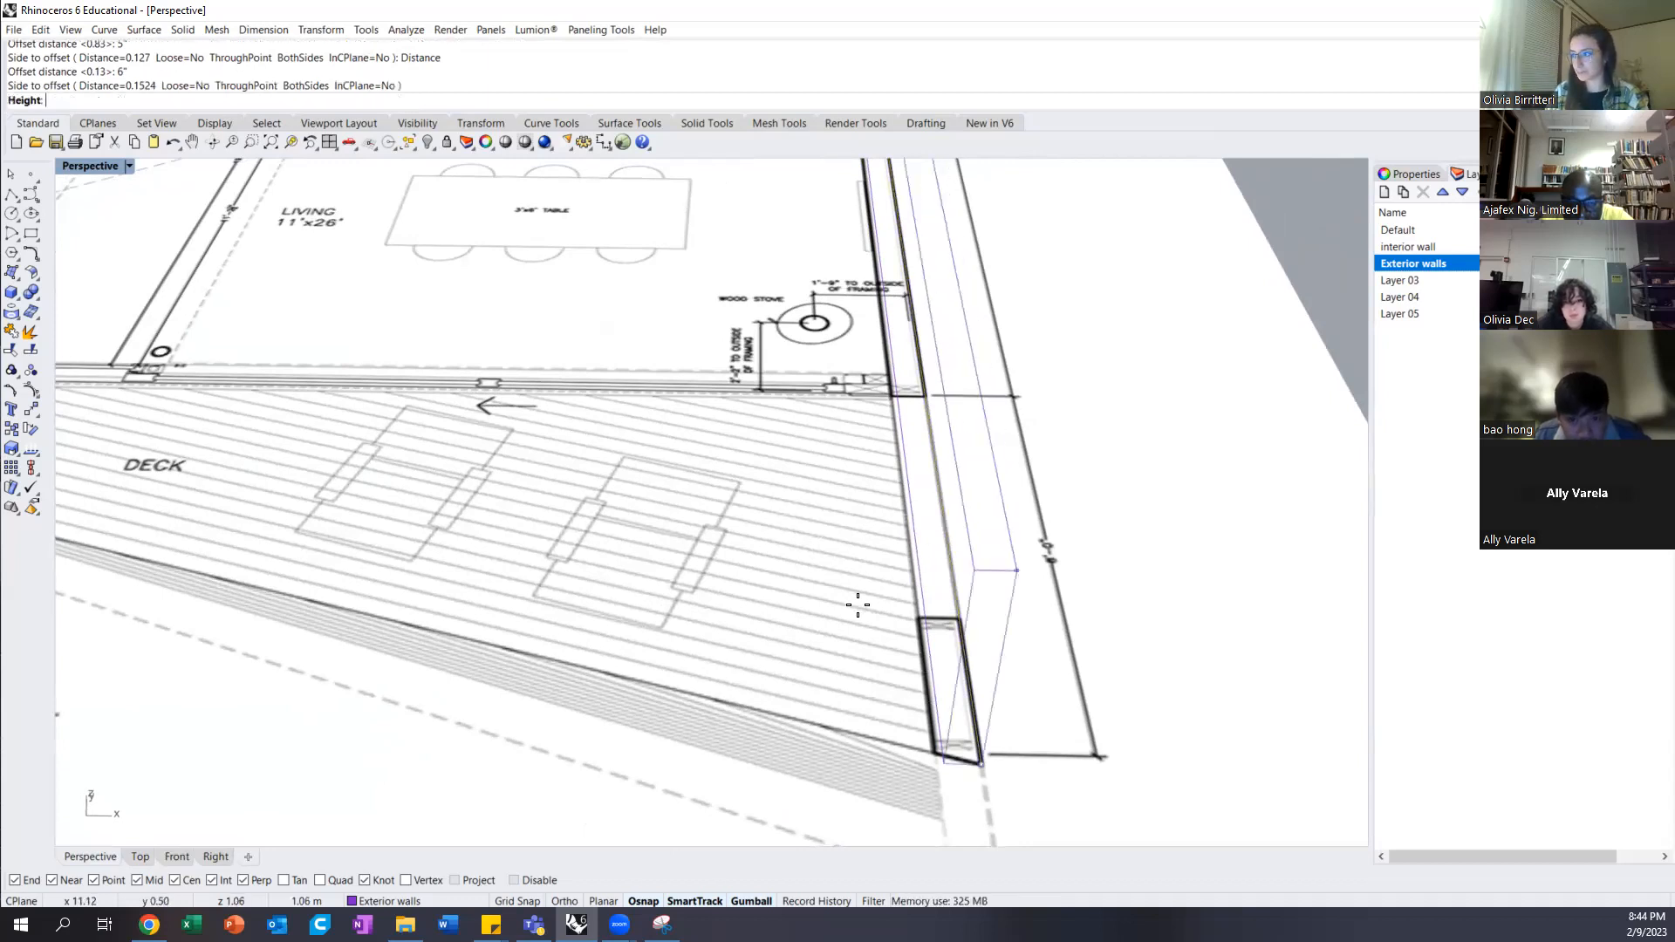
Set the exterior wall slab's height by snapping to the top corner of the extruded interior wall
{"action": "scroll", "coordinate": [819, 566], "scroll_direction": "down", "scroll_amount": 6}
{"action": "right_click_drag", "start_coordinate": [808, 587], "coordinate": [797, 531]}
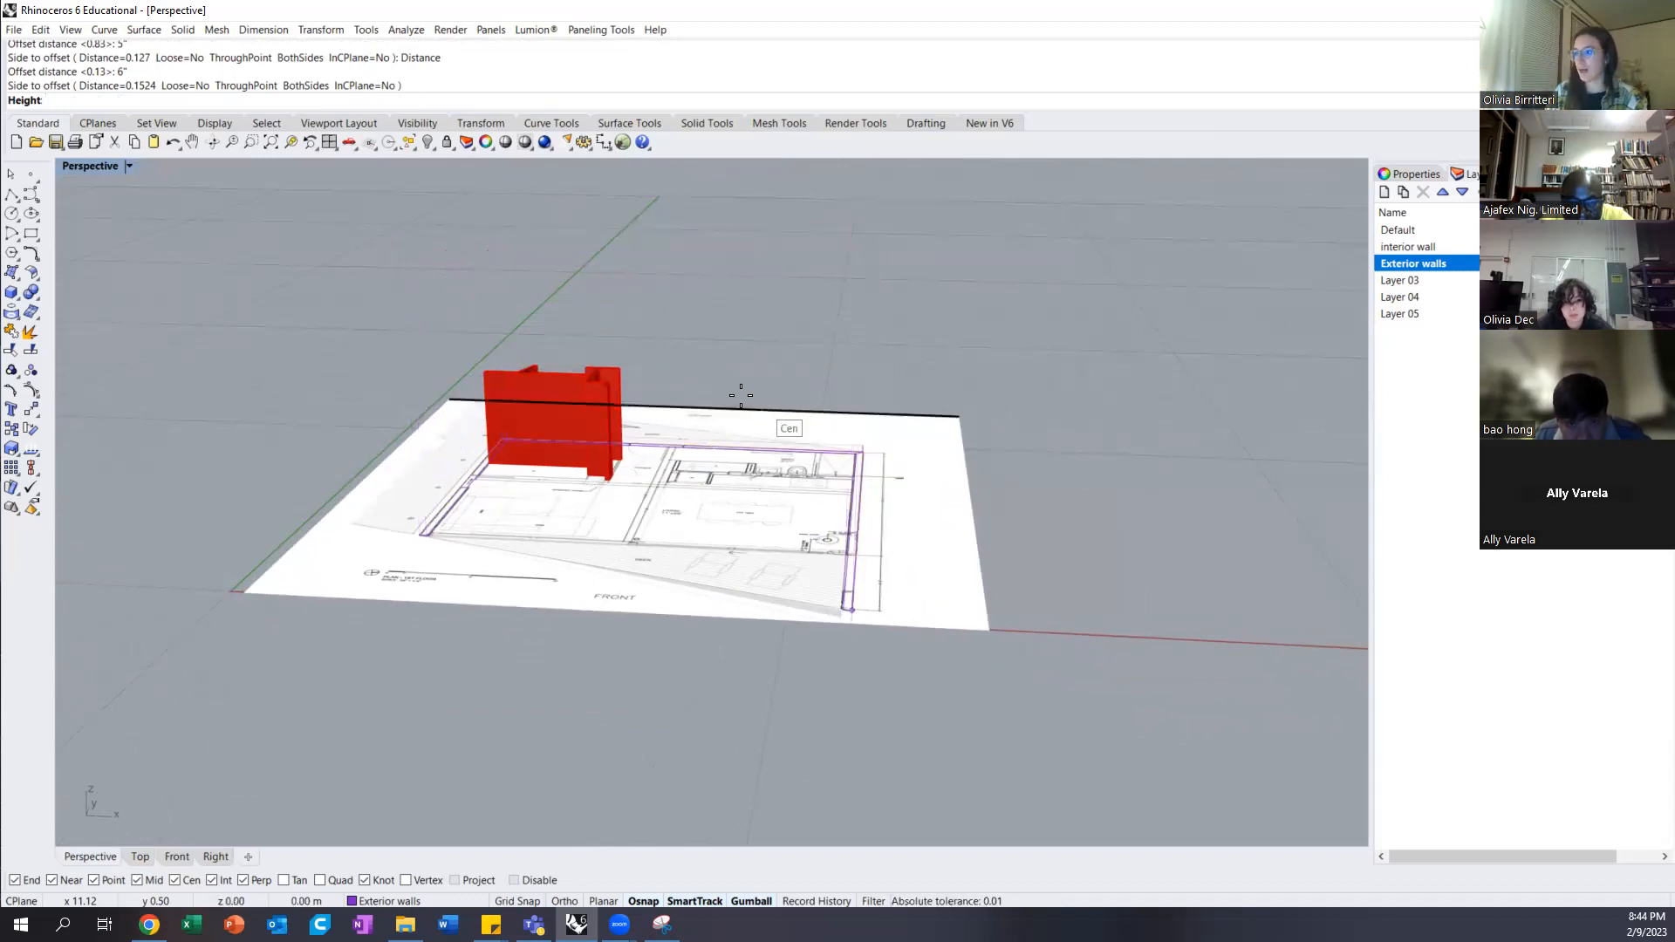
{"action": "scroll", "coordinate": [733, 390], "scroll_direction": "up", "scroll_amount": 3}
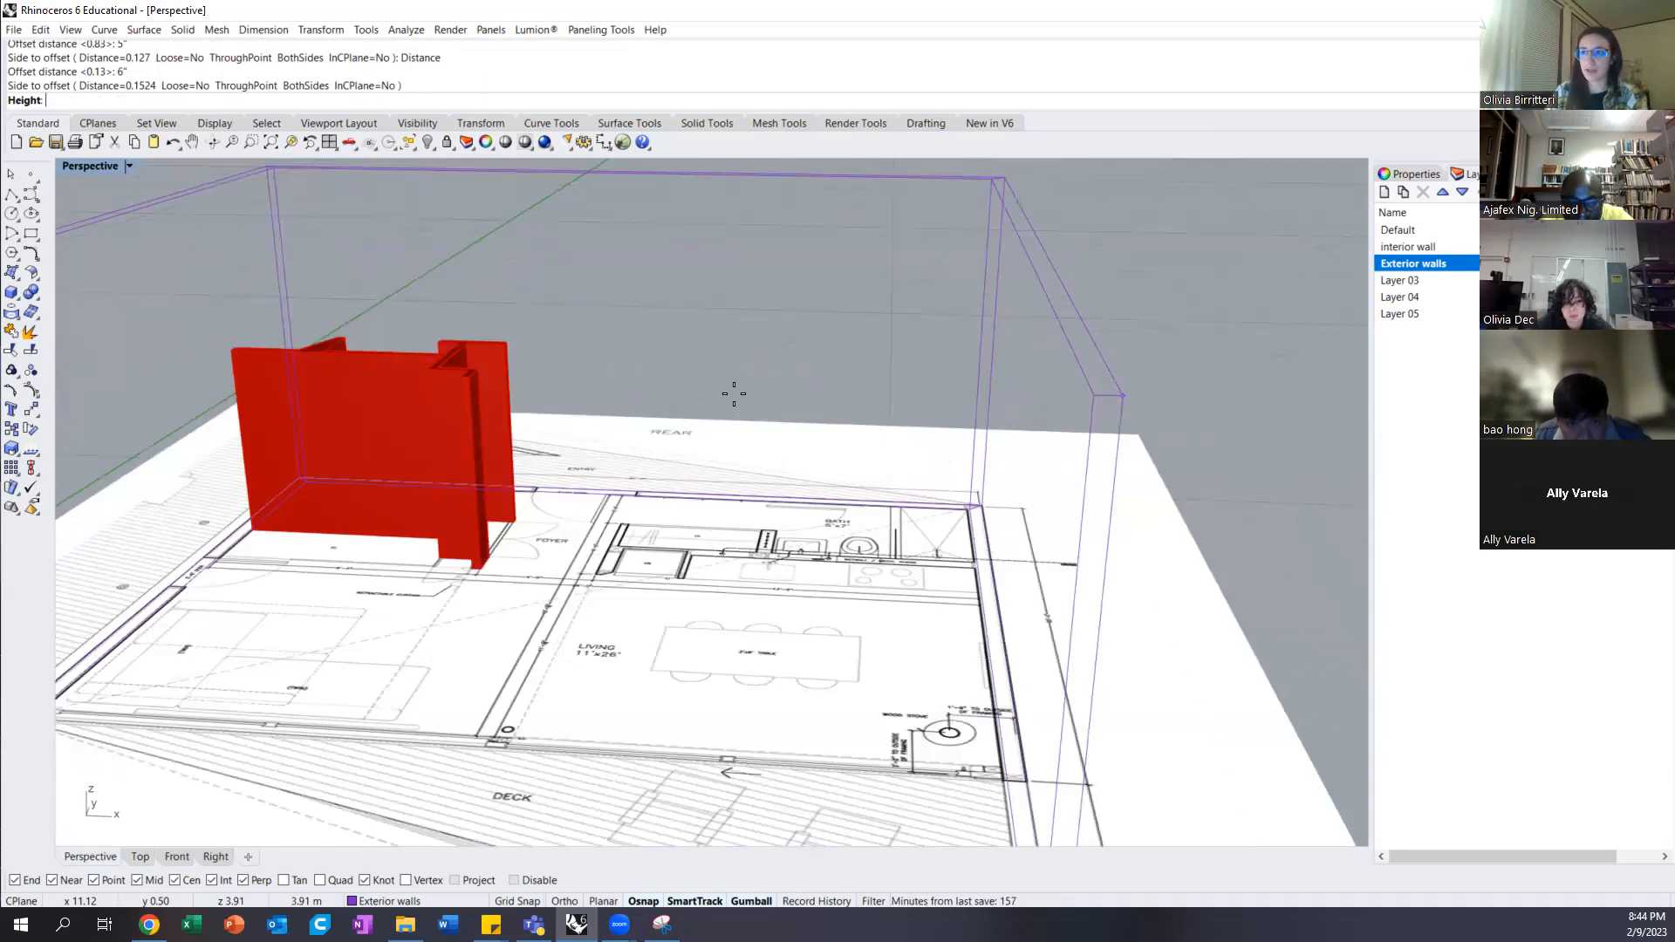
{"action": "scroll", "coordinate": [714, 389], "scroll_direction": "down", "scroll_amount": 4}
{"action": "right_click_drag", "start_coordinate": [714, 385], "coordinate": [703, 366]}
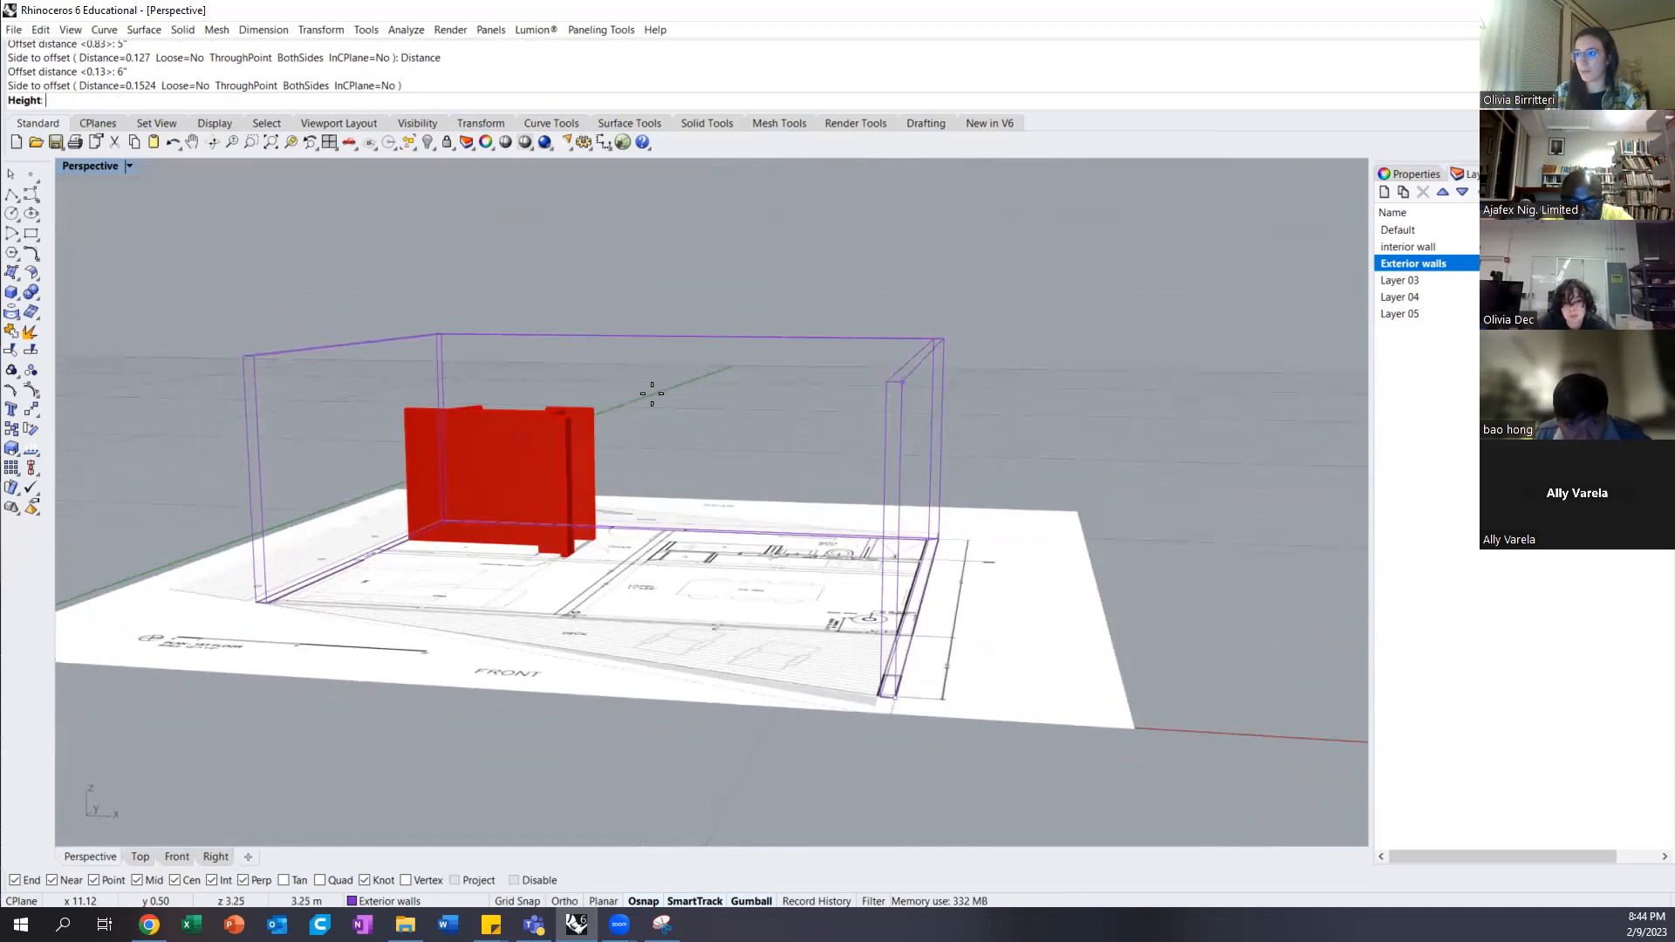
{"action": "scroll", "coordinate": [602, 401], "scroll_direction": "up", "scroll_amount": 3}
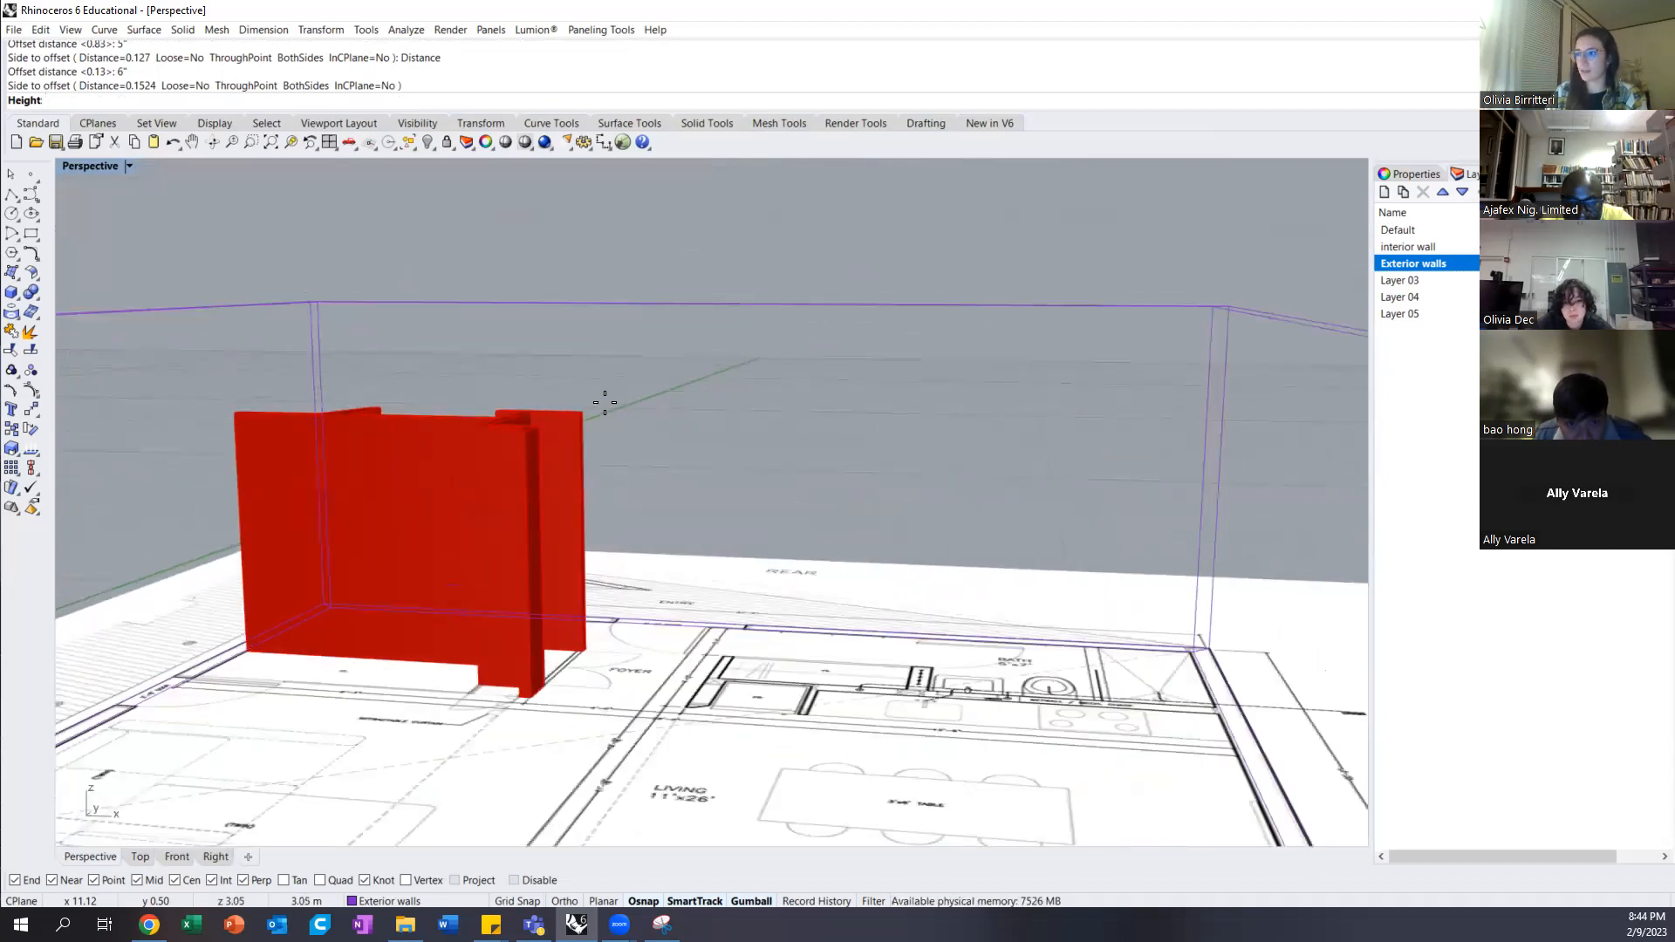
{"action": "scroll", "coordinate": [632, 401], "scroll_direction": "down", "scroll_amount": 3}
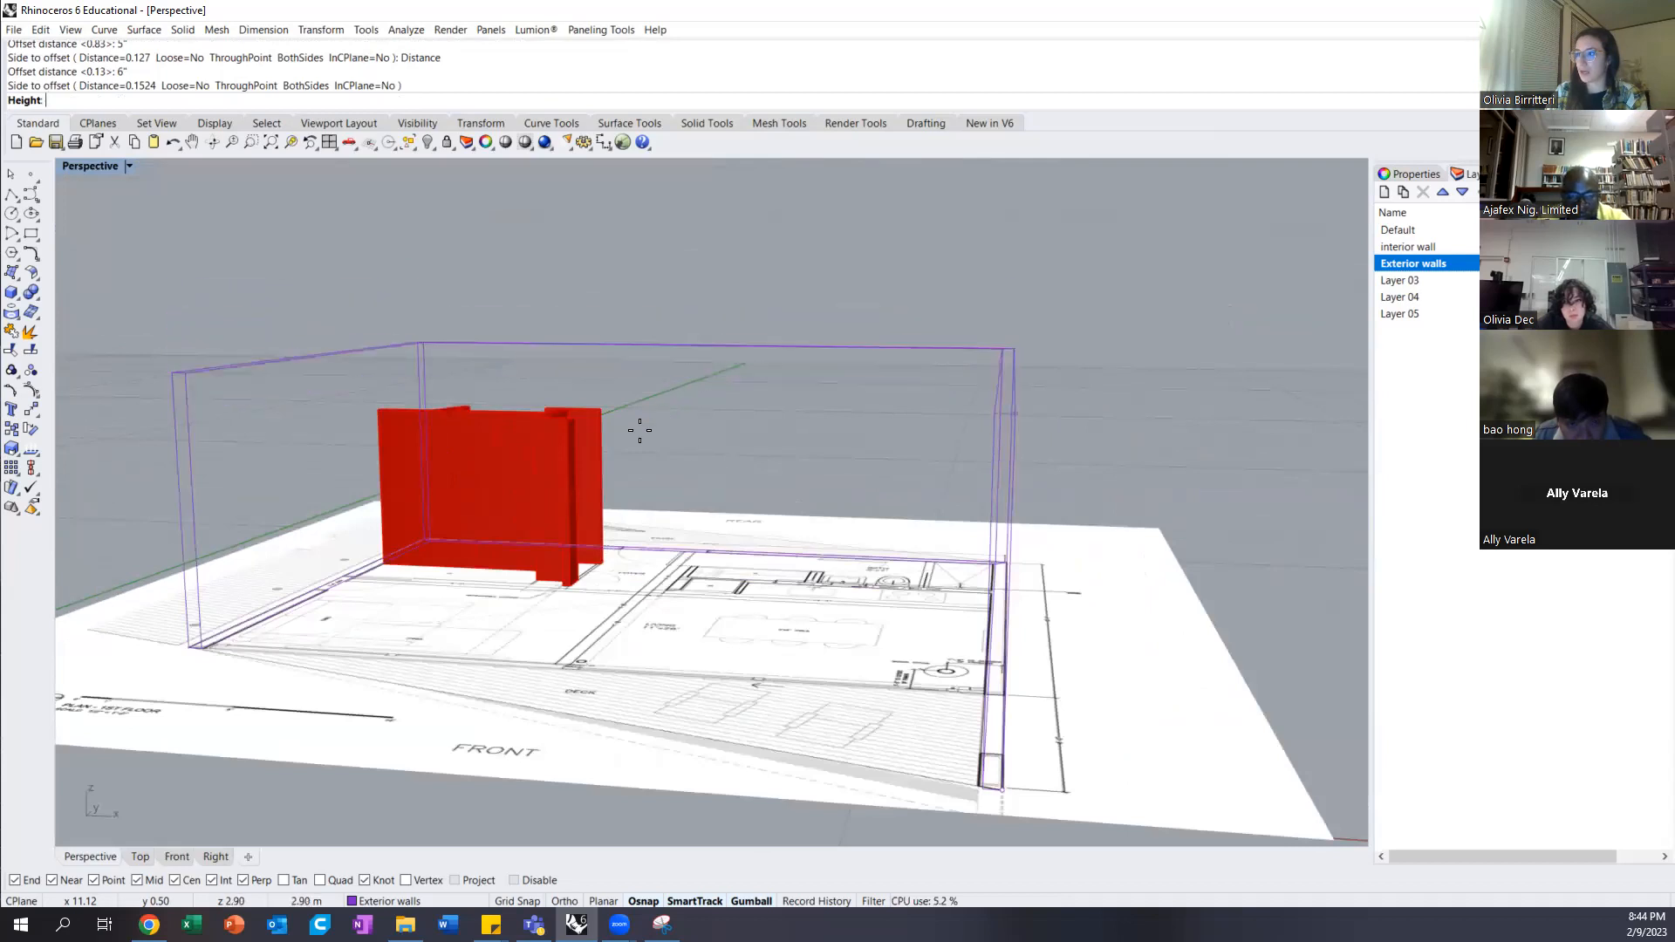
{"action": "scroll", "coordinate": [628, 434], "scroll_direction": "up", "scroll_amount": 4}
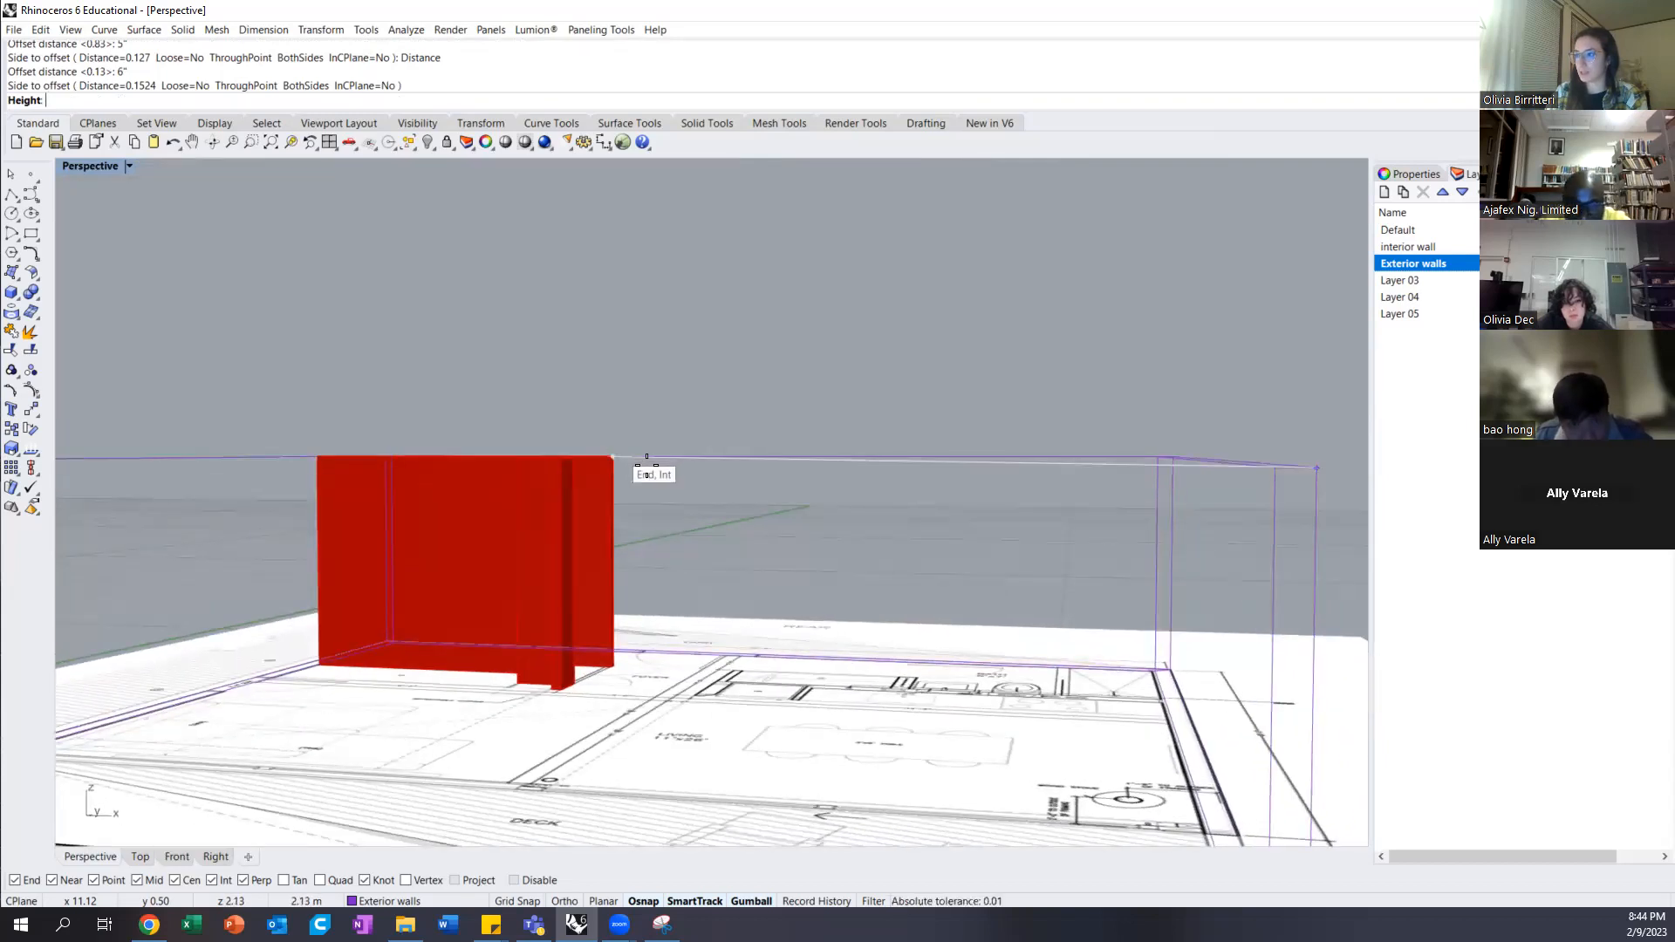
{"action": "scroll", "coordinate": [647, 462], "scroll_direction": "up", "scroll_amount": 5}
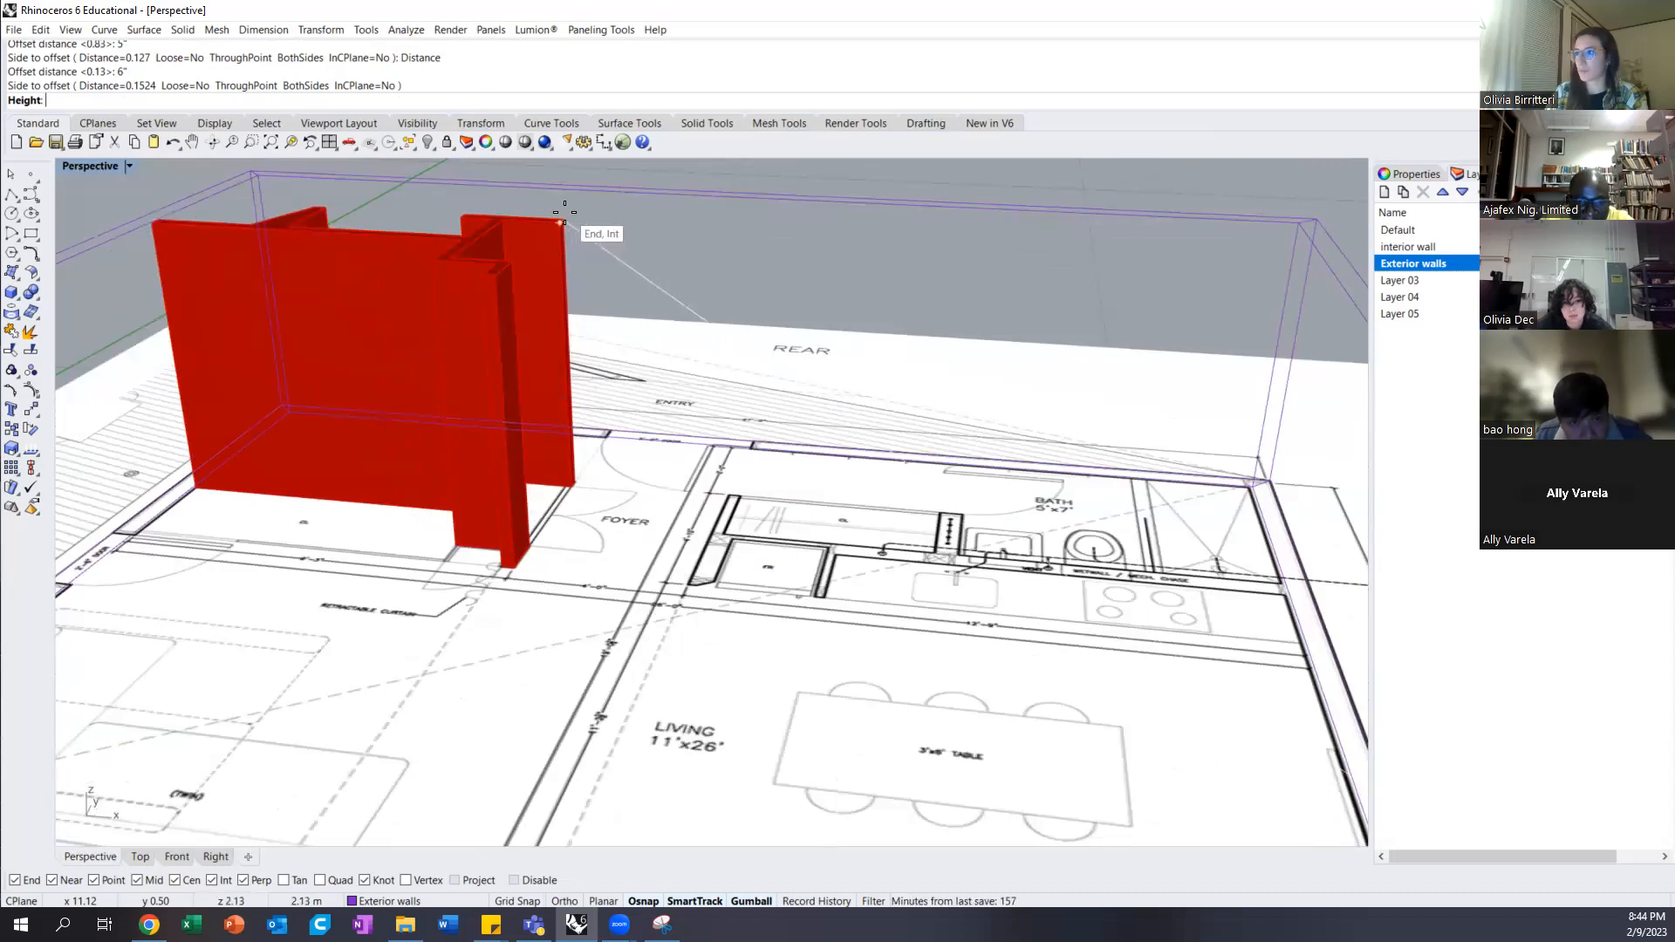
{"action": "left_click", "coordinate": [564, 212]}
{"action": "right_click_drag", "start_coordinate": [638, 410], "coordinate": [667, 375]}
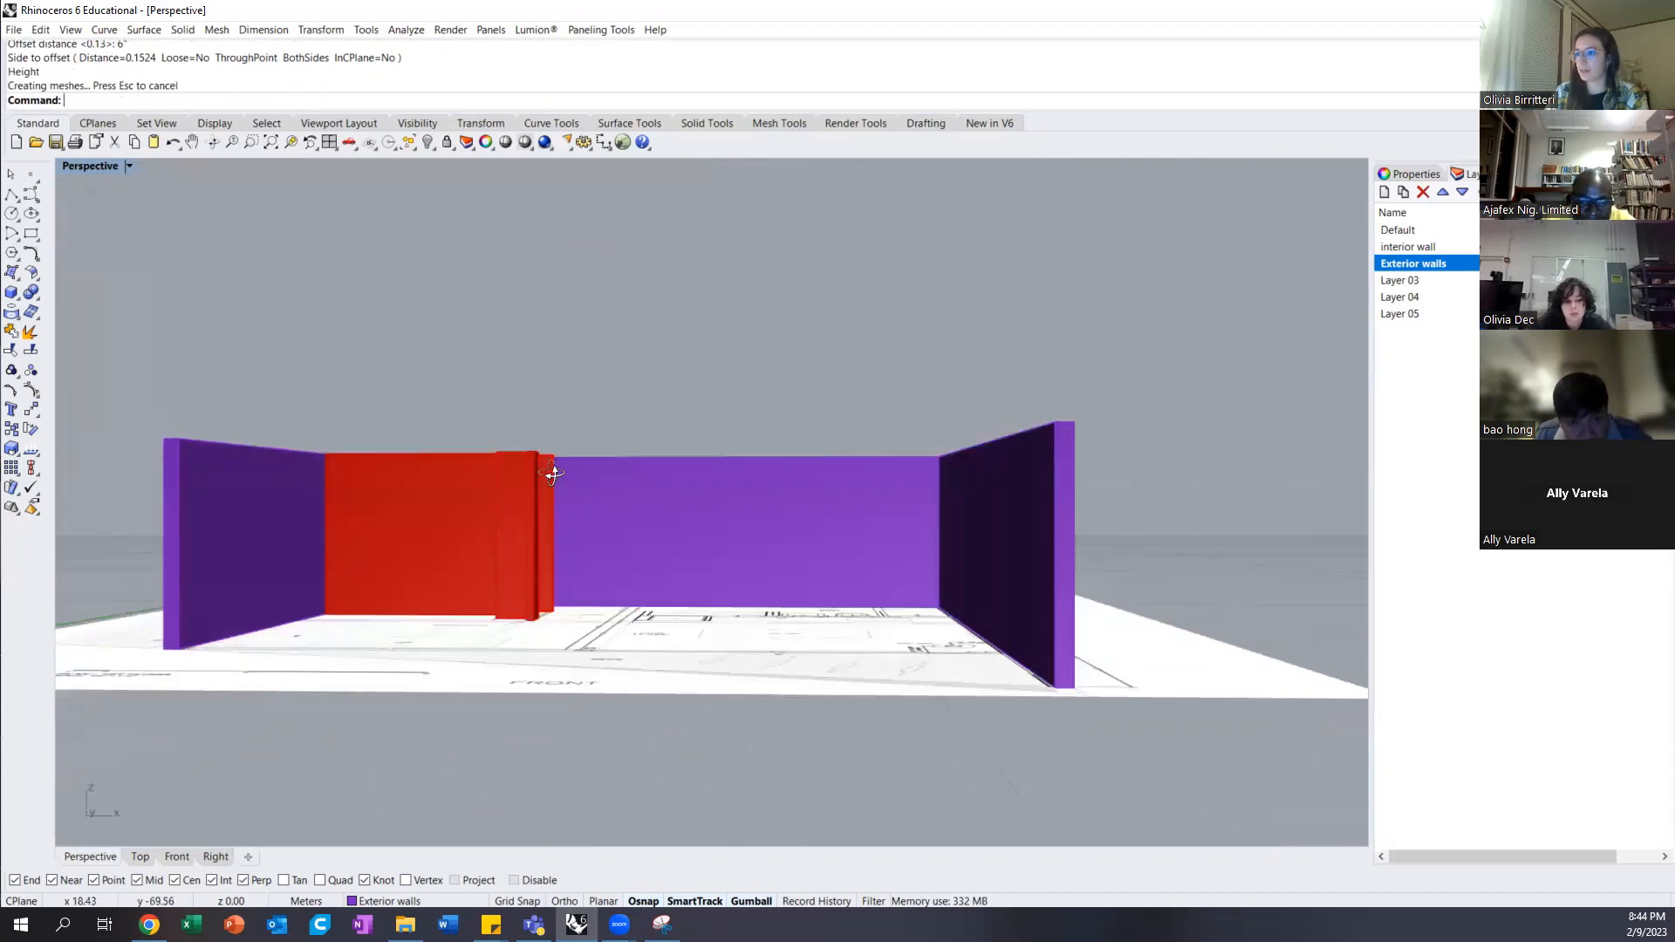
{"action": "right_click_drag", "start_coordinate": [419, 383], "coordinate": [415, 425]}
{"action": "left_click", "coordinate": [416, 428]}
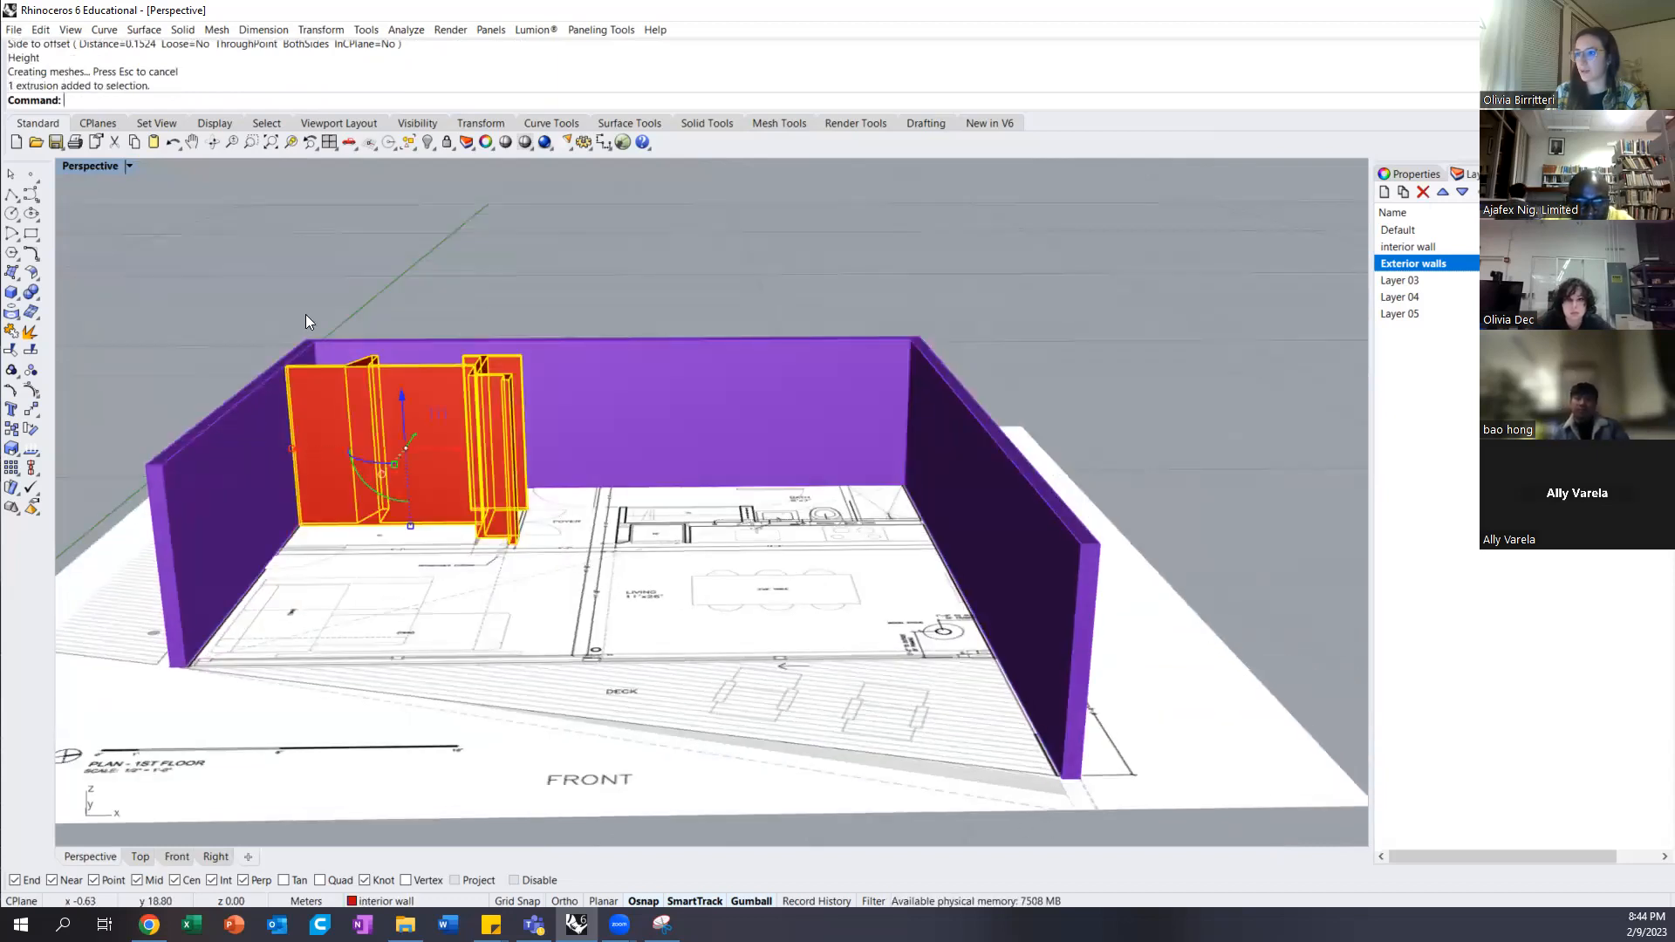
{"action": "left_click", "coordinate": [522, 281]}
{"action": "scroll", "coordinate": [785, 435], "scroll_direction": "down", "scroll_amount": 5}
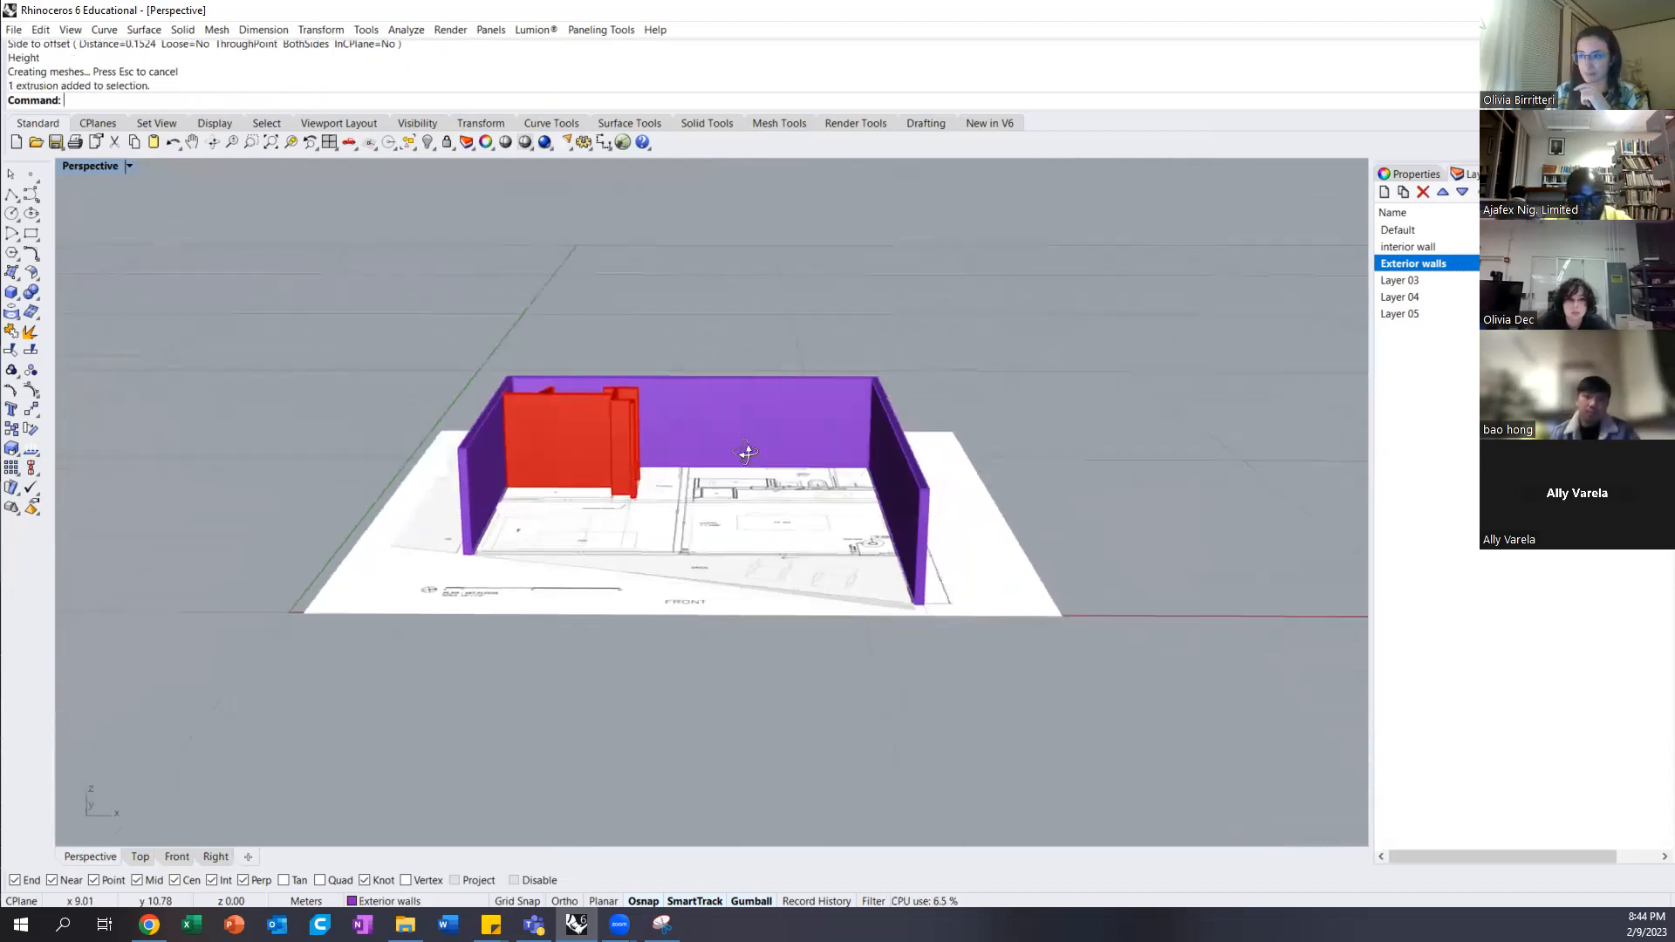
{"action": "right_click_drag", "start_coordinate": [743, 475], "coordinate": [736, 589]}
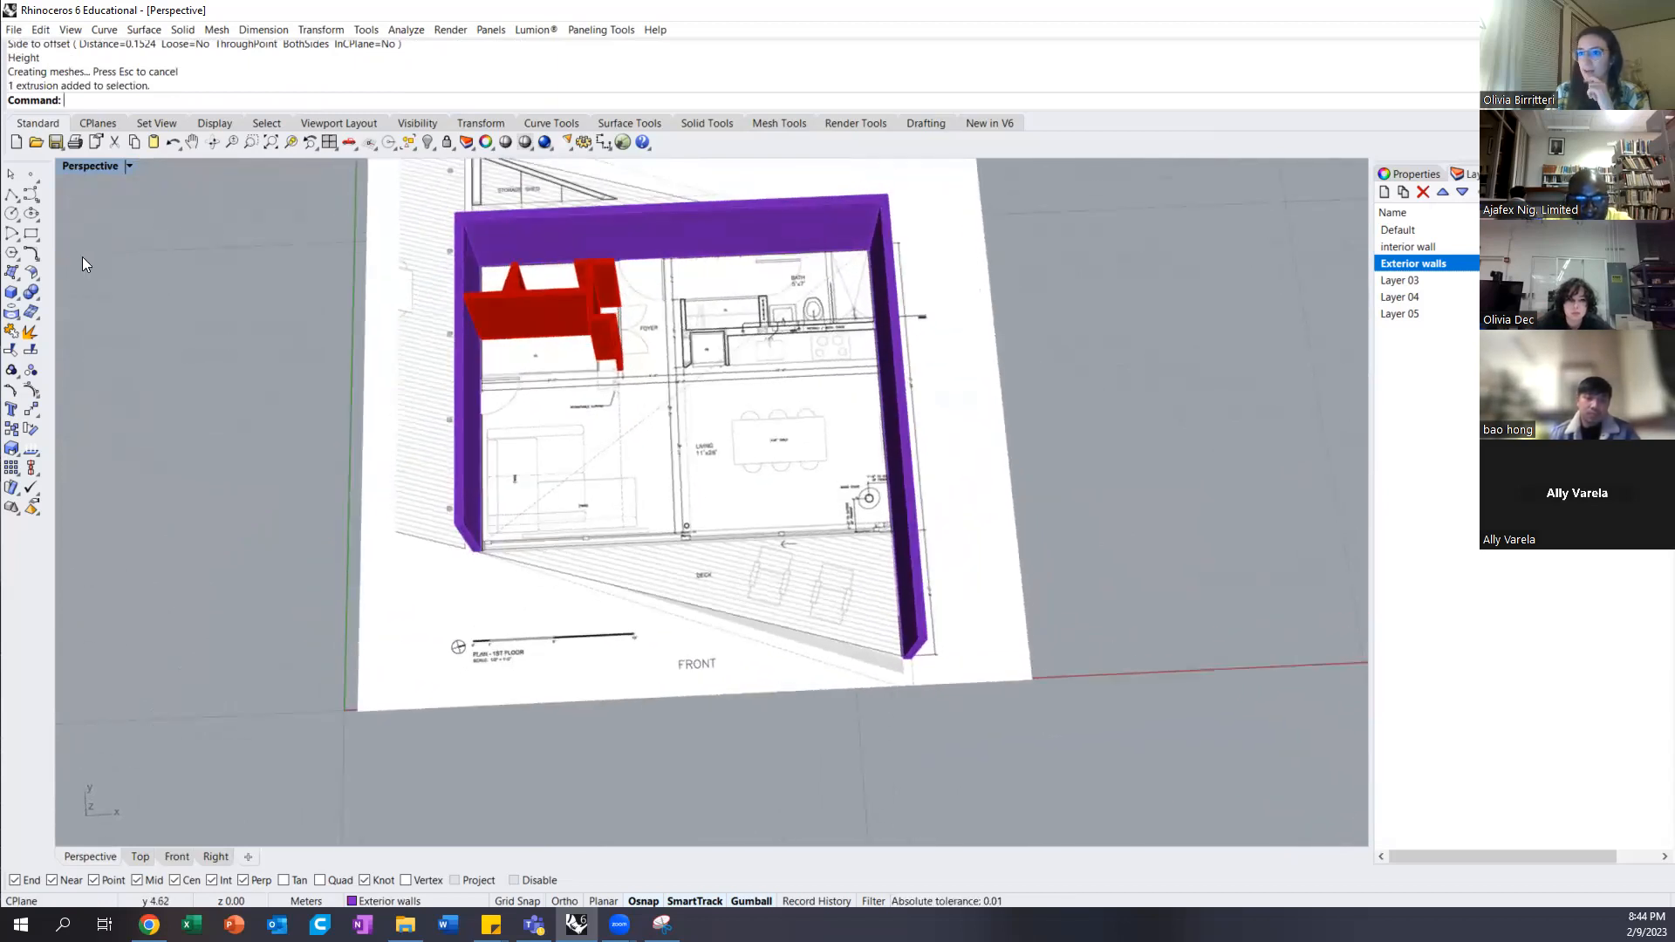
Make Layer 03 current and draw a Box base over the short wall between the closet and the bathroom sink
{"action": "left_click", "coordinate": [1474, 281]}
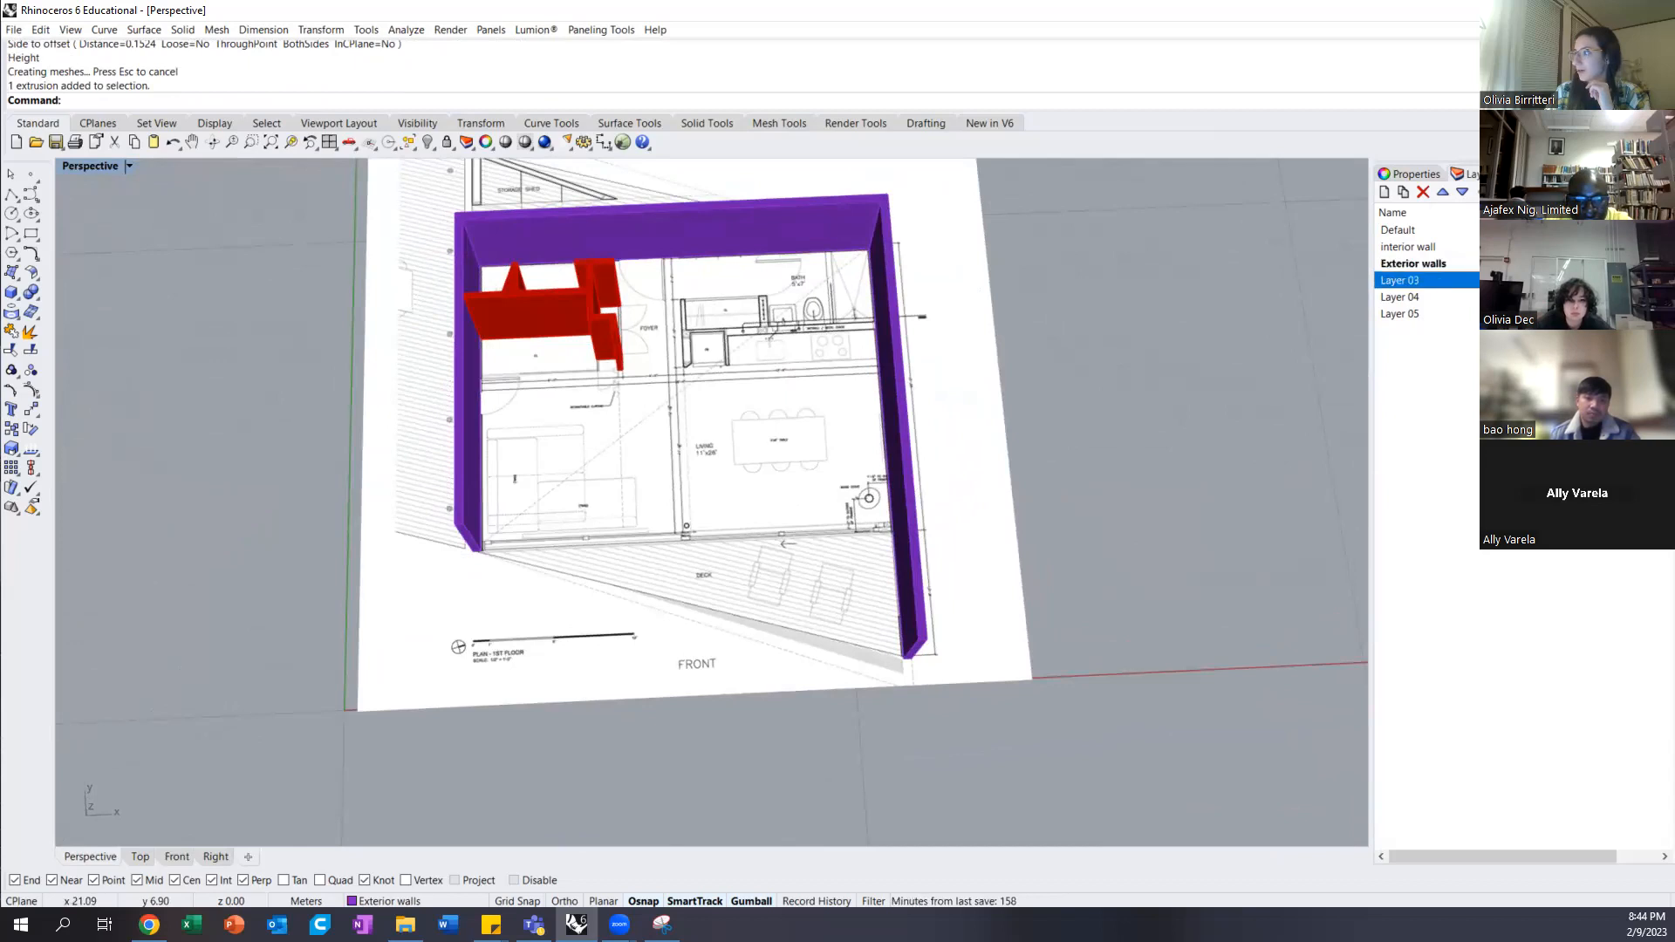
{"action": "left_click", "coordinate": [12, 294]}
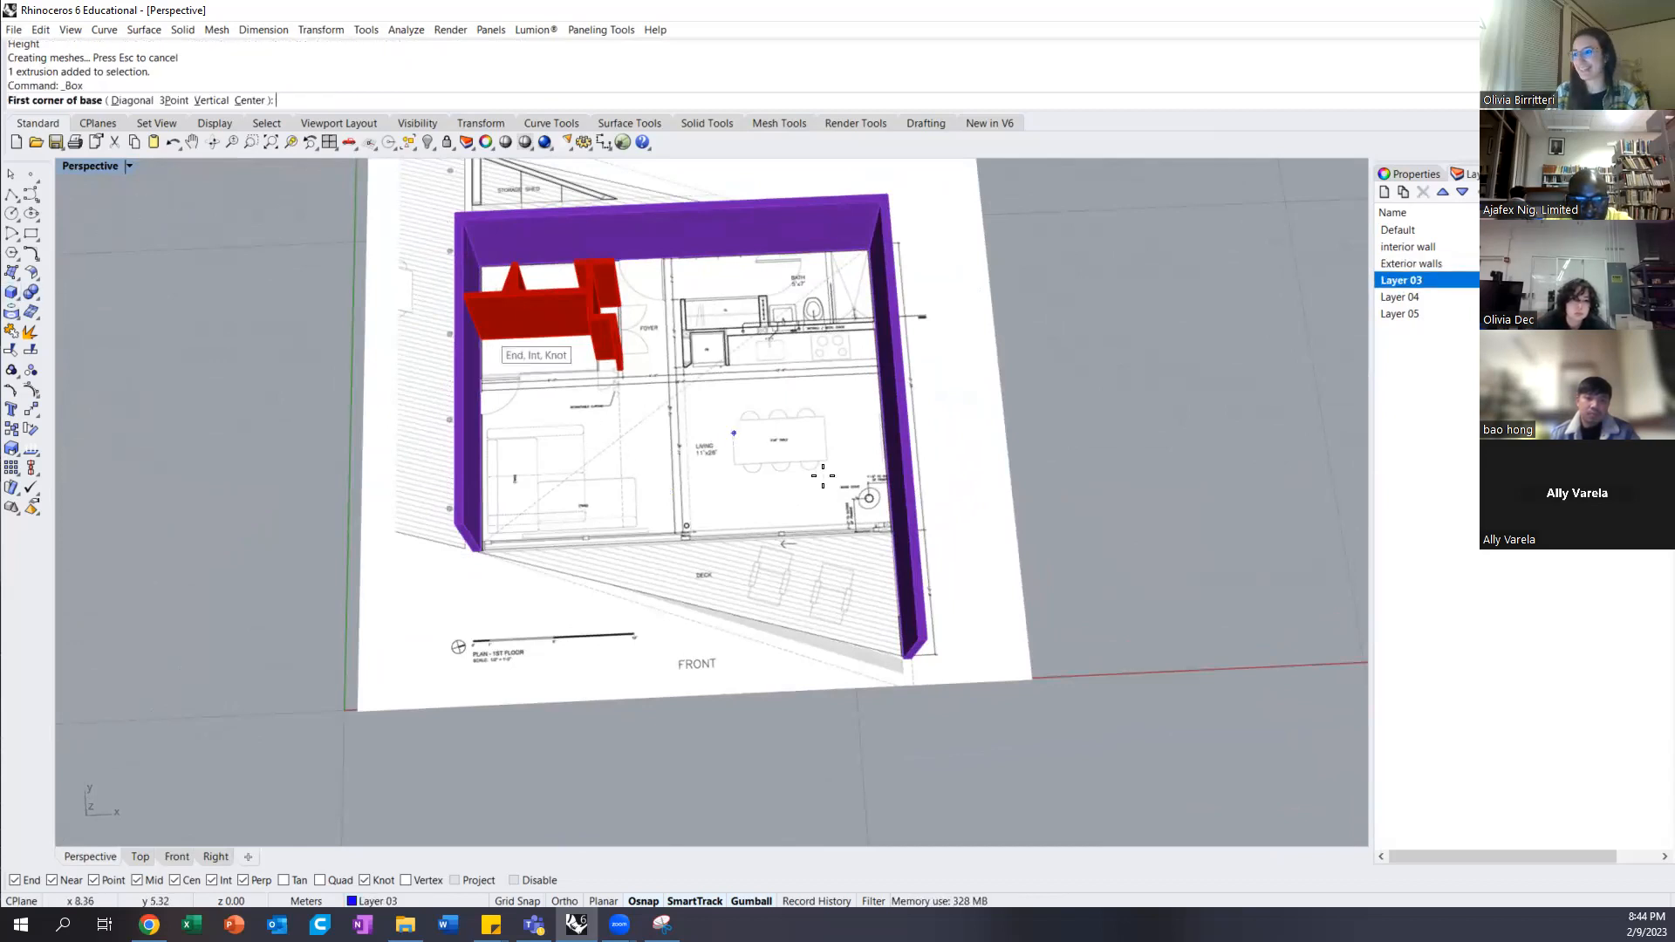
{"action": "scroll", "coordinate": [822, 476], "scroll_direction": "up", "scroll_amount": 5}
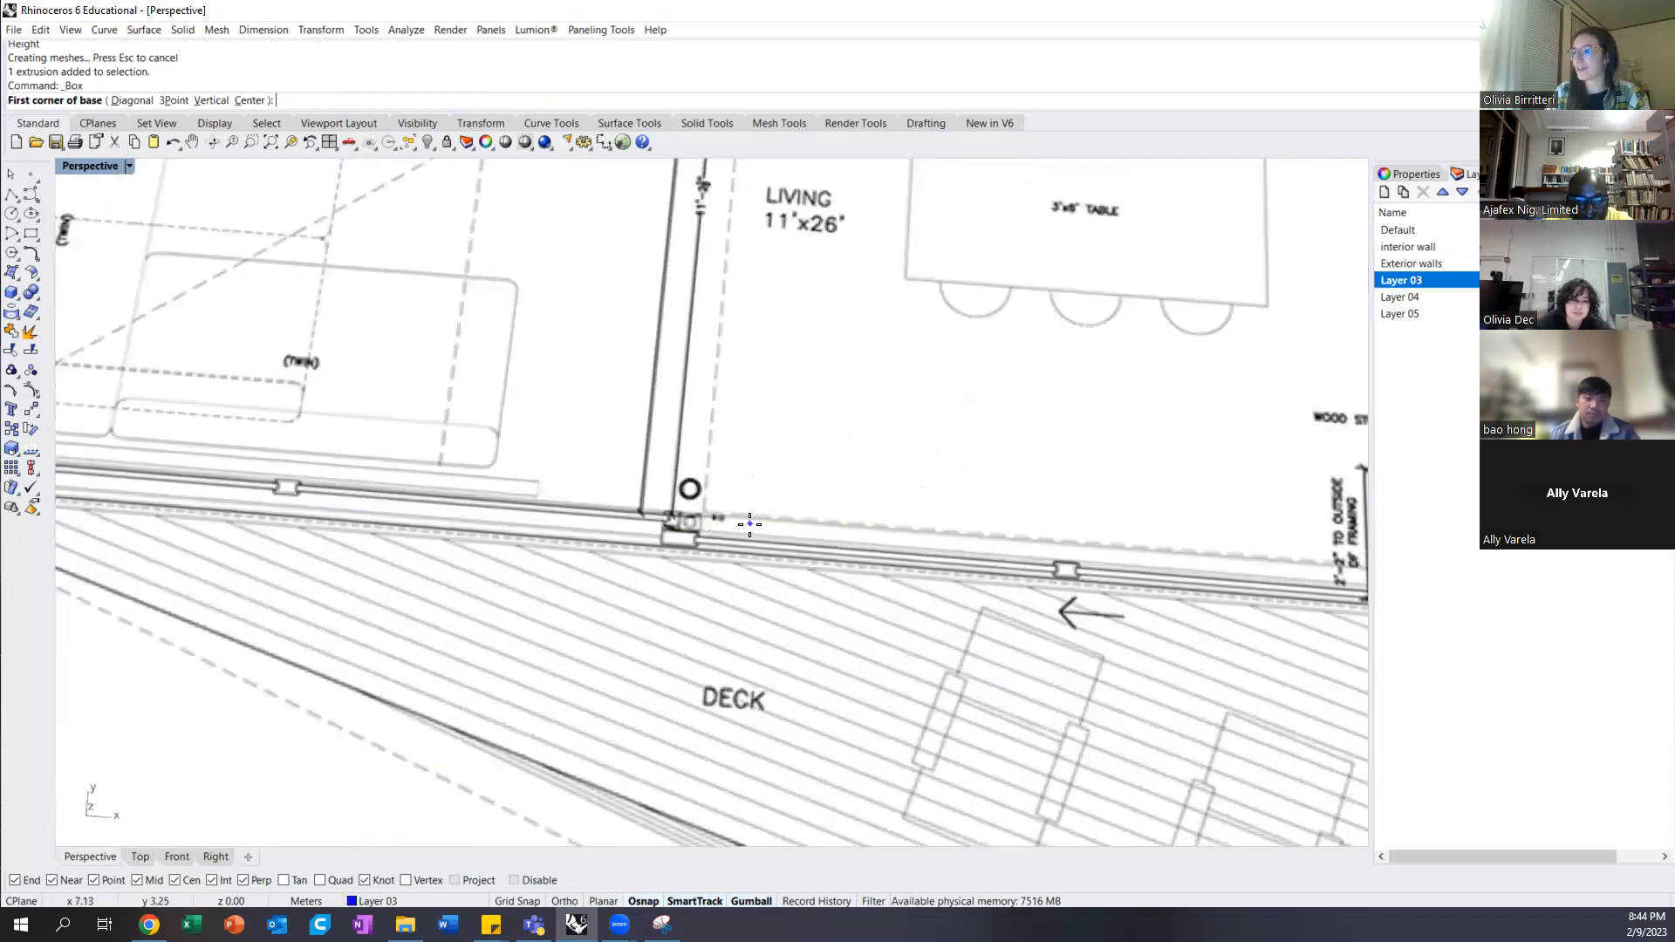
{"action": "scroll", "coordinate": [750, 525], "scroll_direction": "down", "scroll_amount": 6}
{"action": "right_click_drag", "start_coordinate": [805, 436], "coordinate": [846, 318]}
{"action": "scroll", "coordinate": [851, 271], "scroll_direction": "up", "scroll_amount": 7}
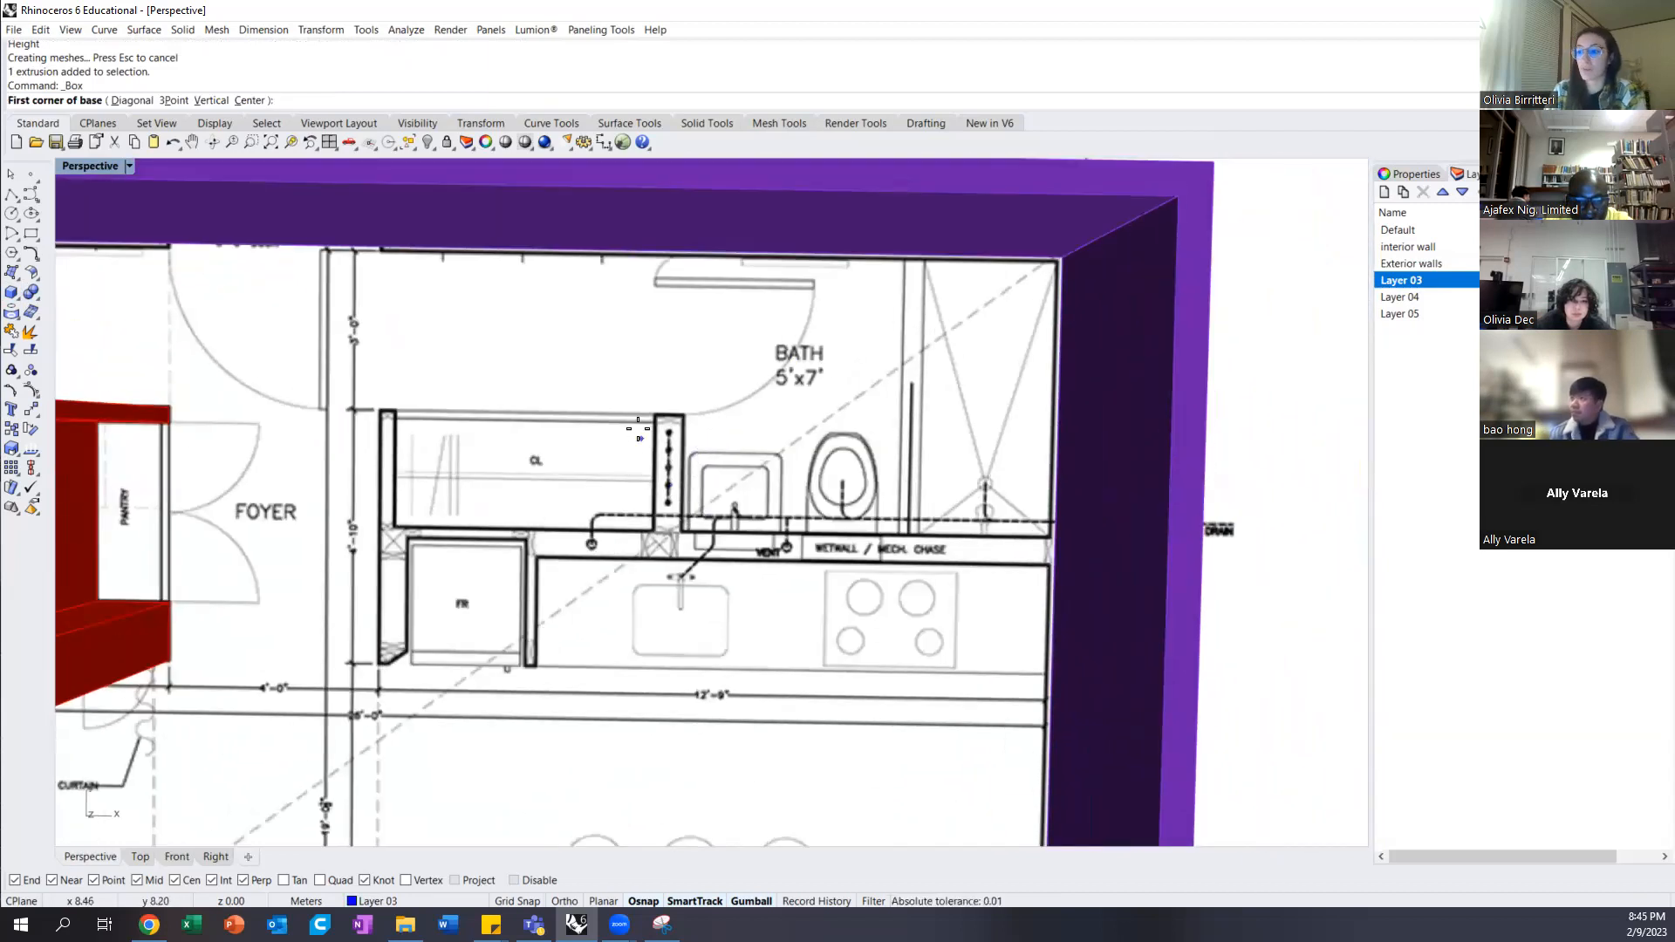
{"action": "scroll", "coordinate": [663, 419], "scroll_direction": "up", "scroll_amount": 4}
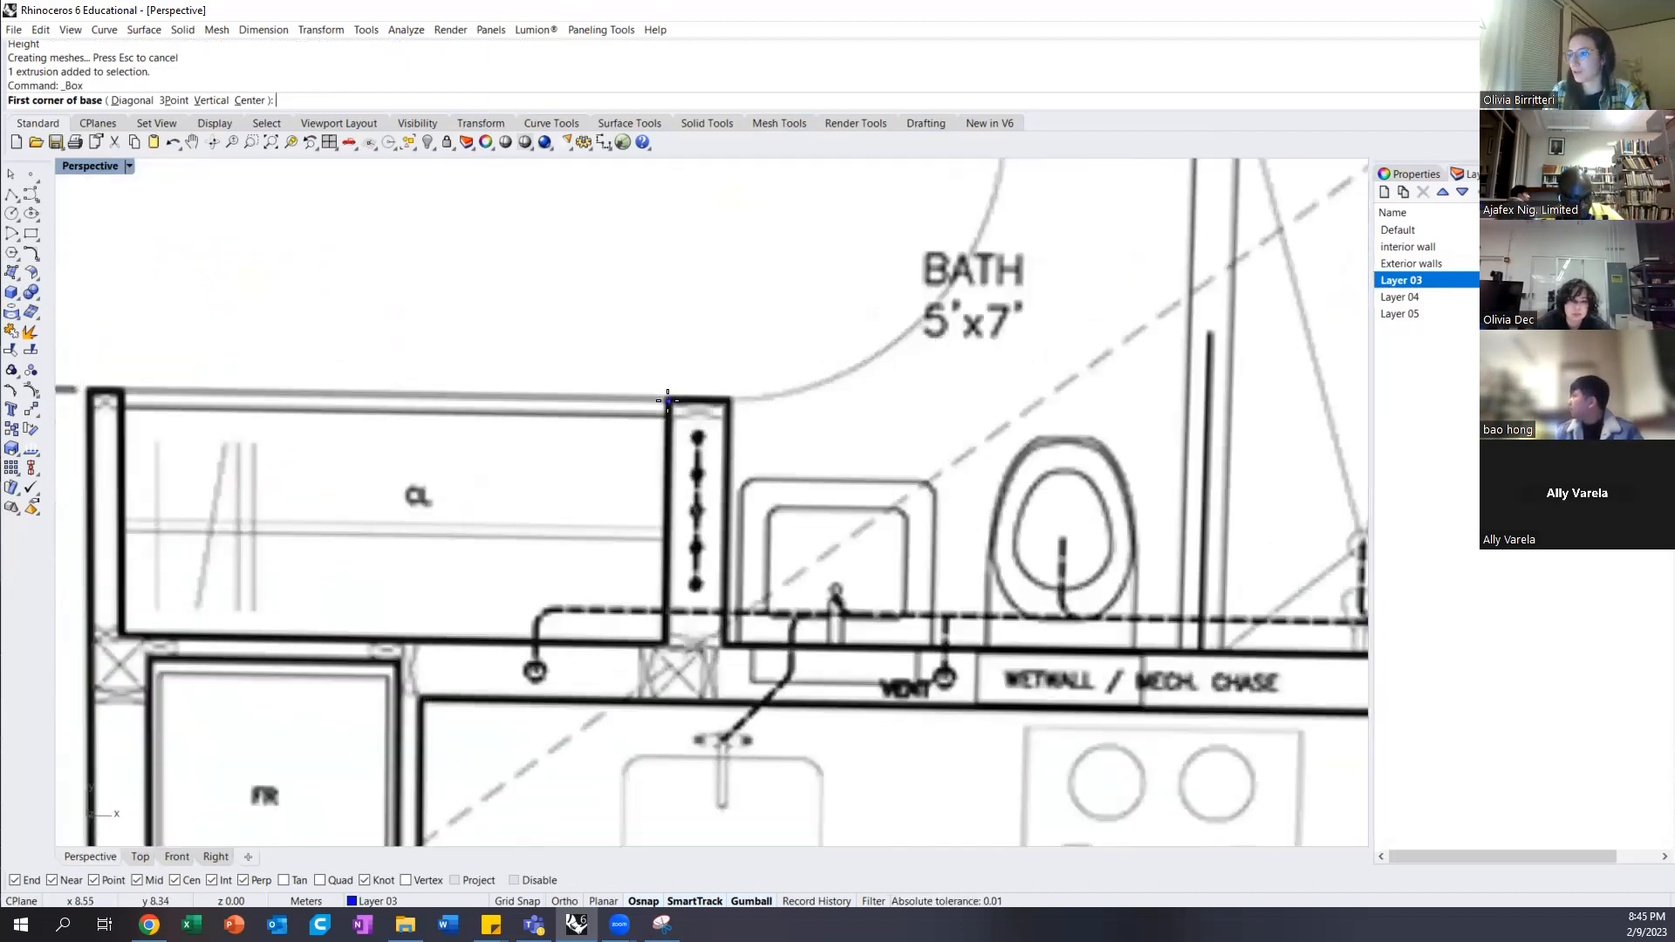
{"action": "left_click", "coordinate": [667, 400]}
{"action": "scroll", "coordinate": [722, 644], "scroll_direction": "up", "scroll_amount": 4}
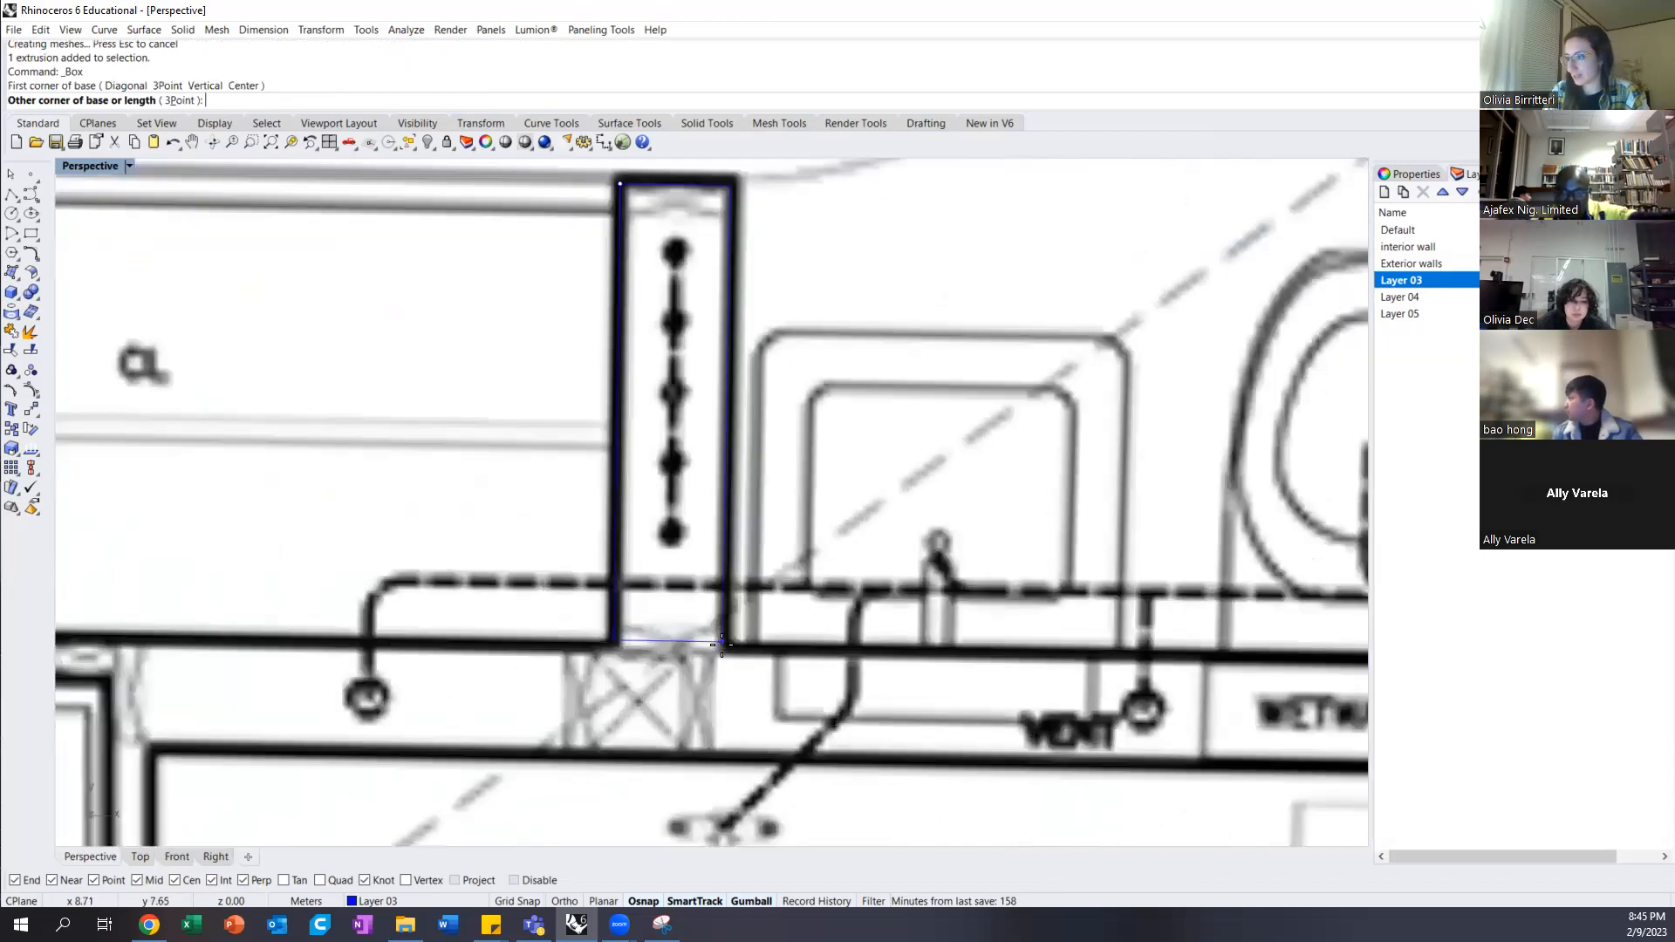
{"action": "left_click", "coordinate": [725, 647]}
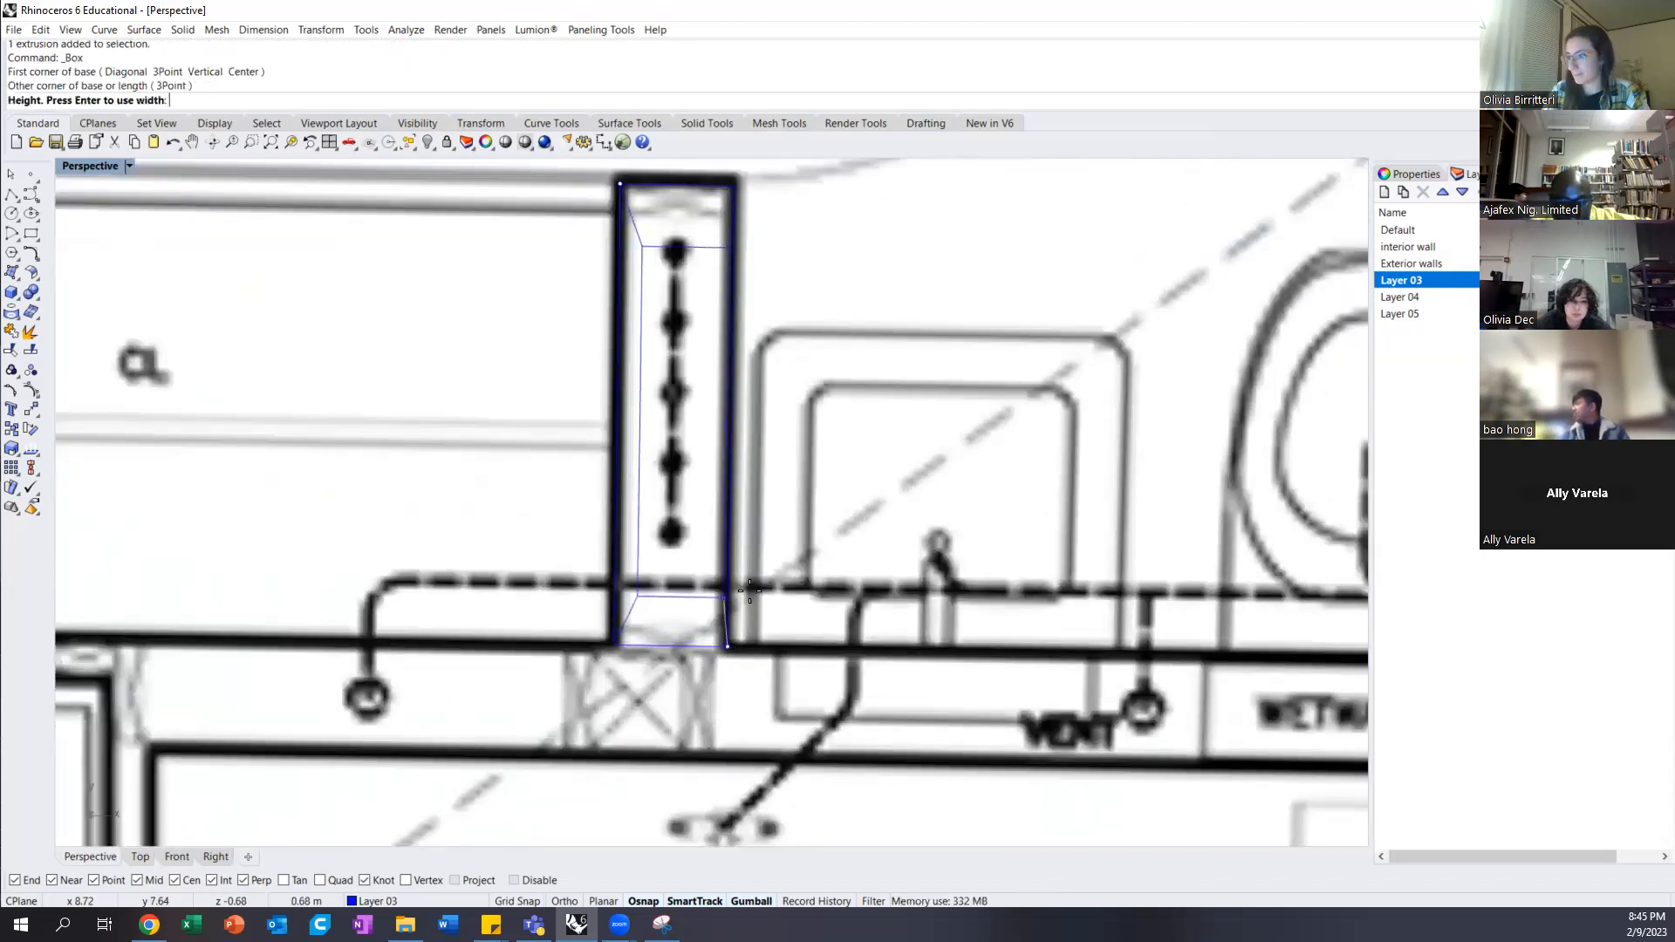
Set the box's height by snapping to the top rear corner of the exterior walls
{"action": "scroll", "coordinate": [730, 628], "scroll_direction": "down", "scroll_amount": 6}
{"action": "right_click_drag", "start_coordinate": [742, 602], "coordinate": [837, 367]}
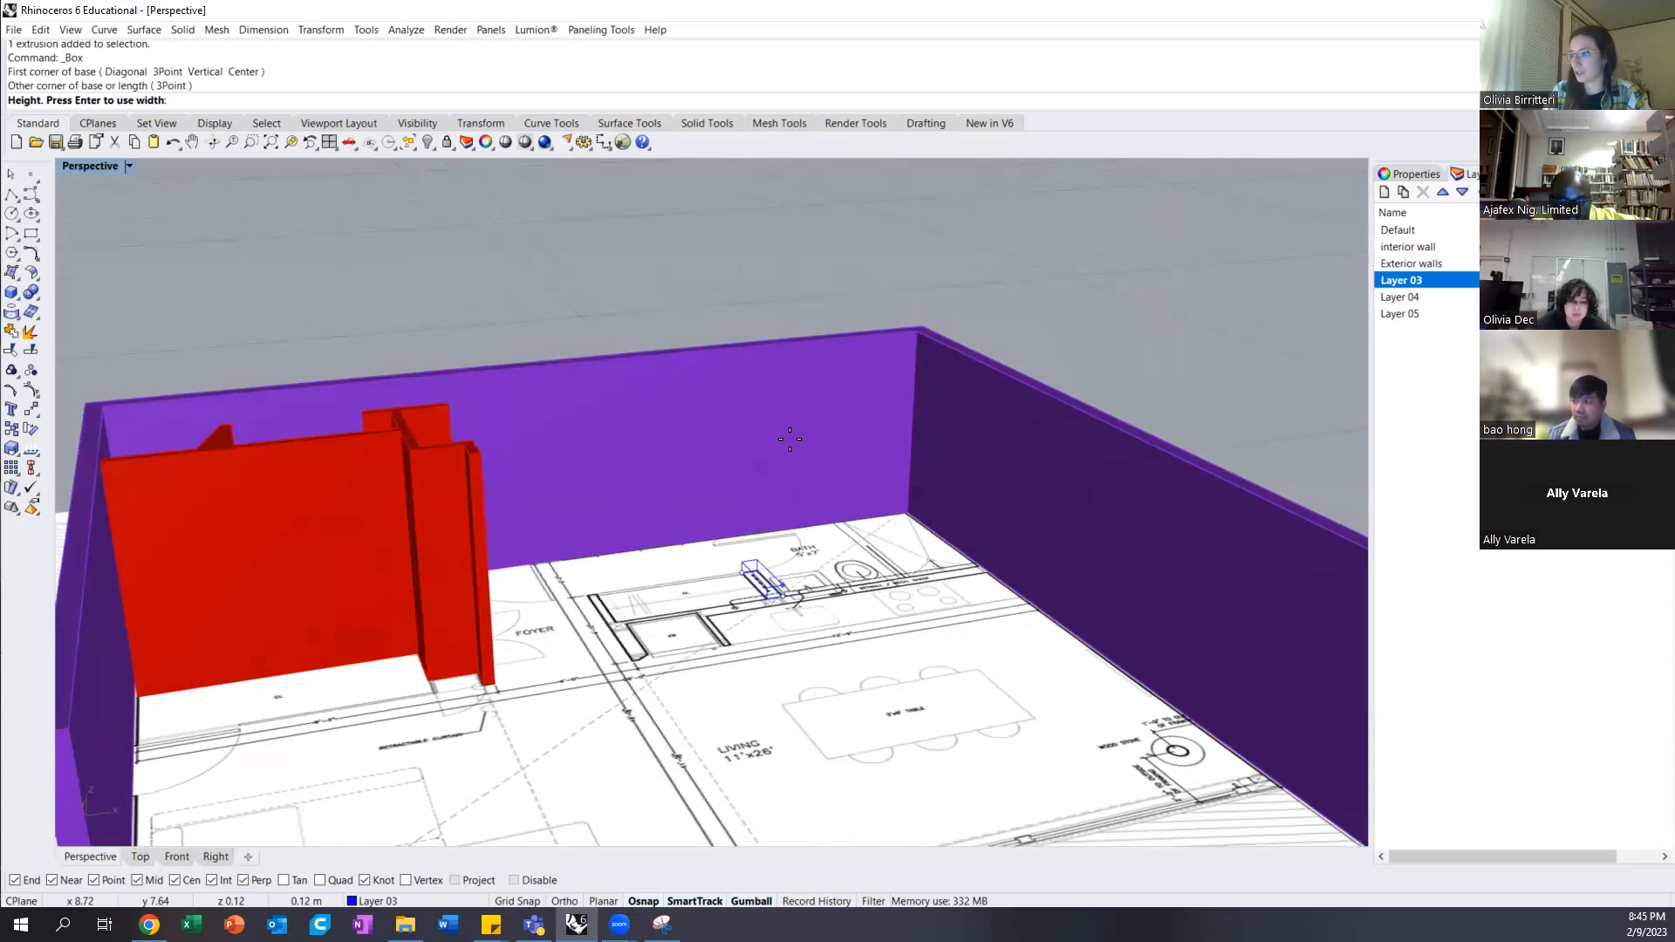
{"action": "left_click", "coordinate": [916, 342]}
{"action": "scroll", "coordinate": [963, 347], "scroll_direction": "down", "scroll_amount": 5}
{"action": "right_click_drag", "start_coordinate": [942, 385], "coordinate": [896, 430]}
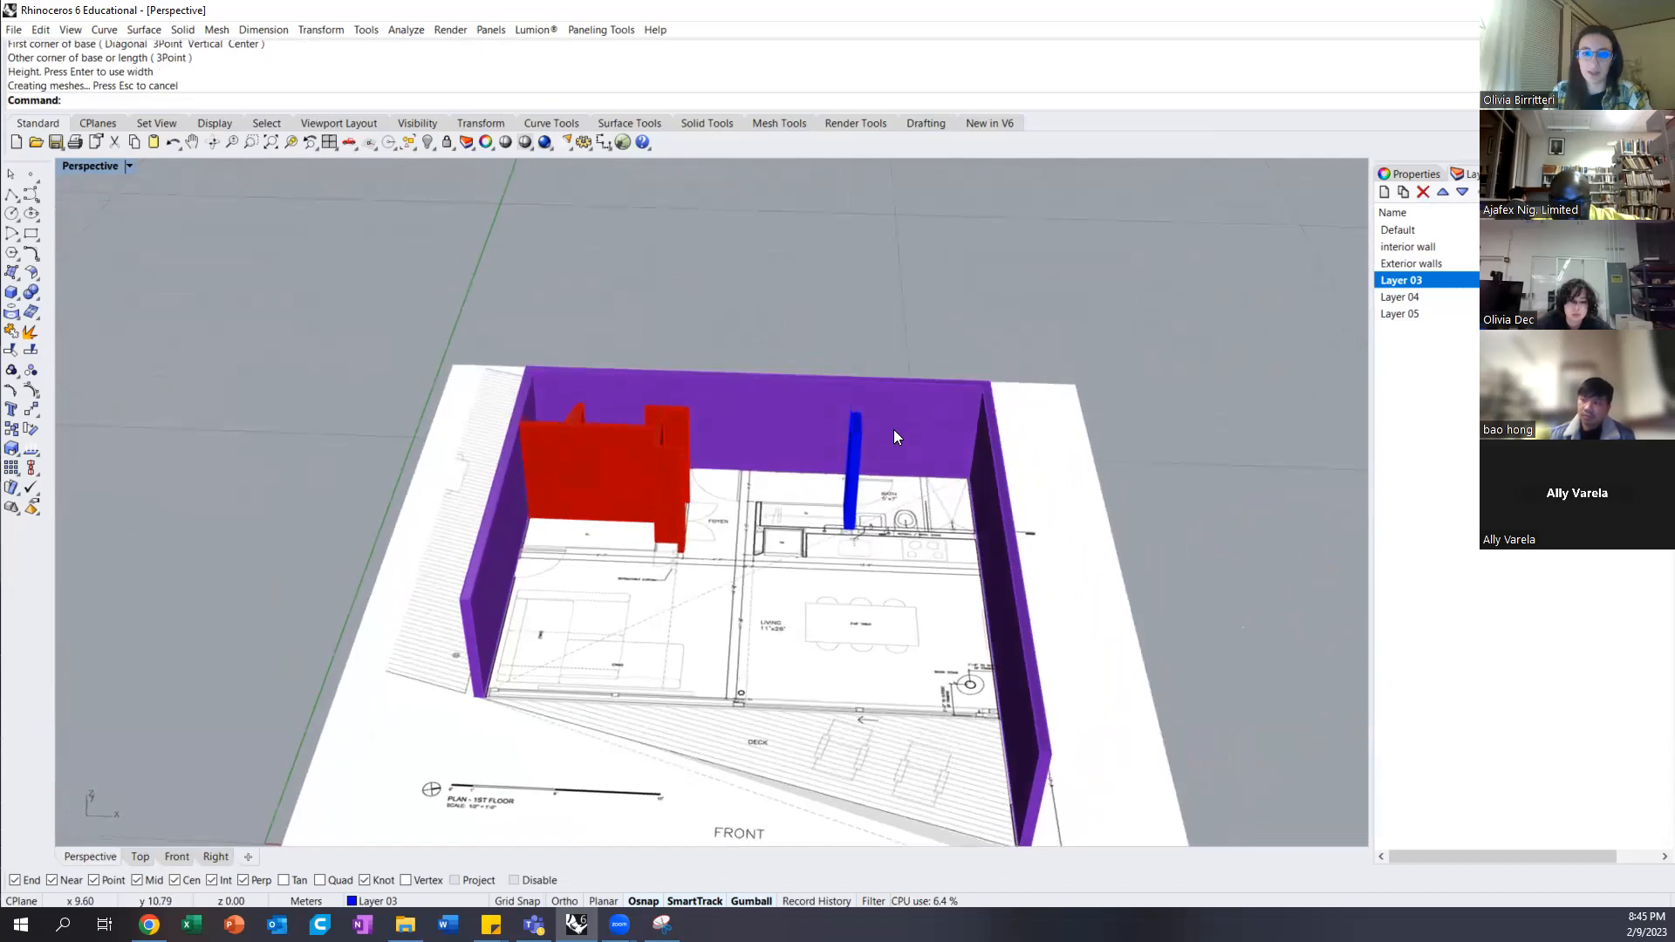
{"action": "scroll", "coordinate": [635, 386], "scroll_direction": "down", "scroll_amount": 3}
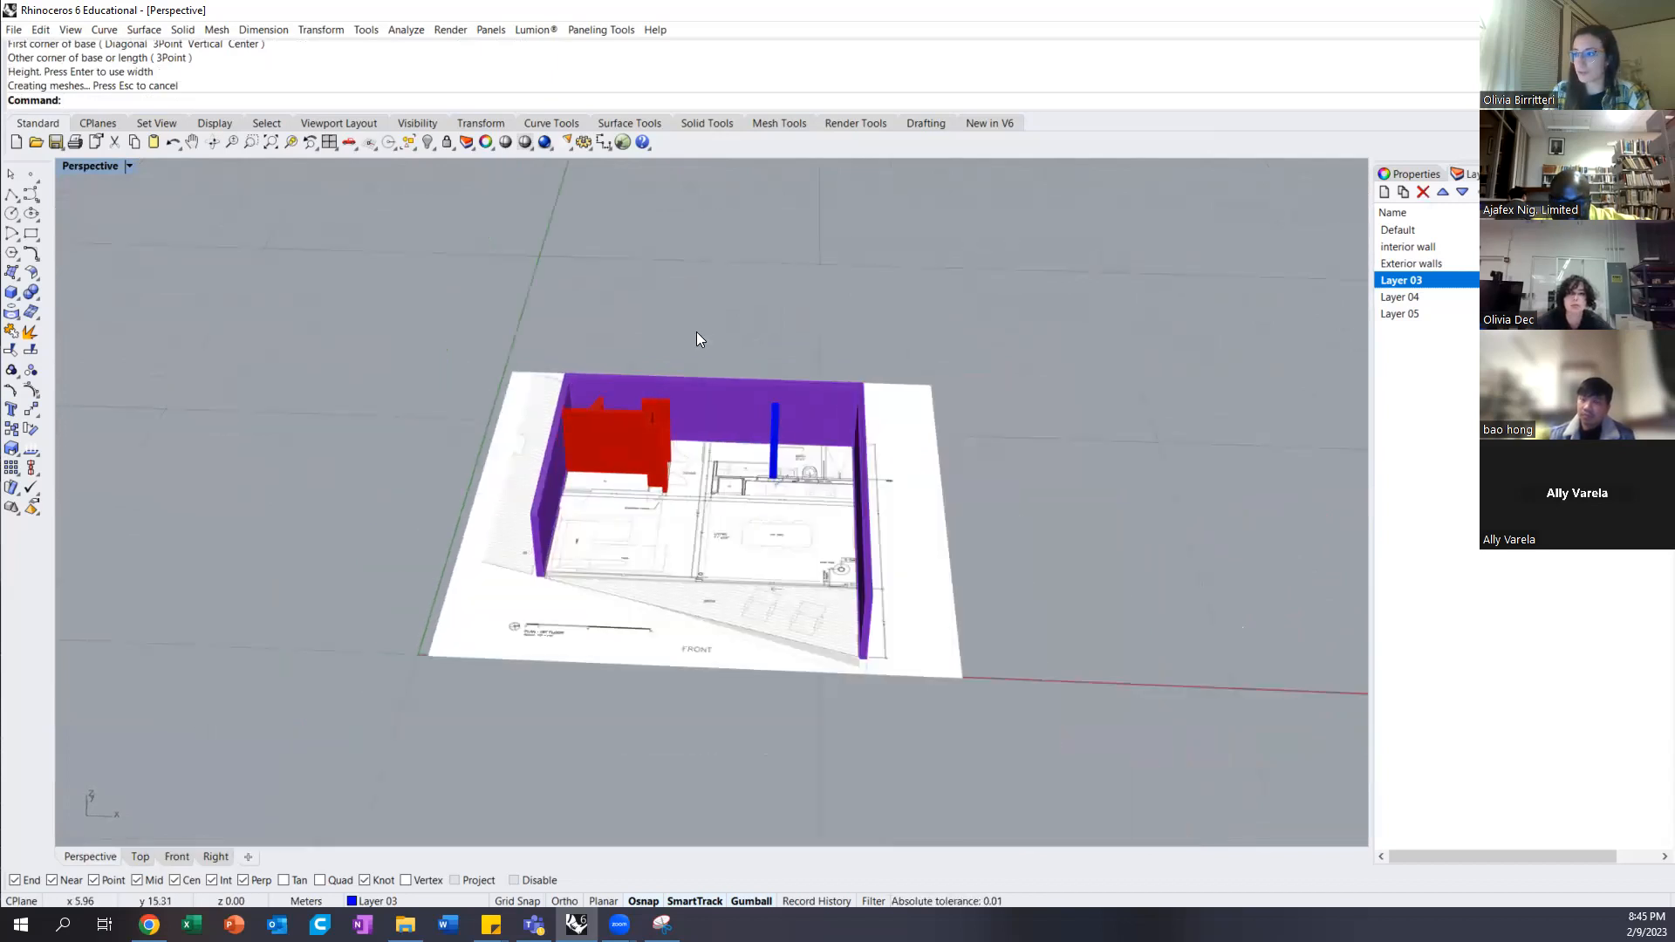
{"action": "right_click_drag", "start_coordinate": [697, 332], "coordinate": [690, 356]}
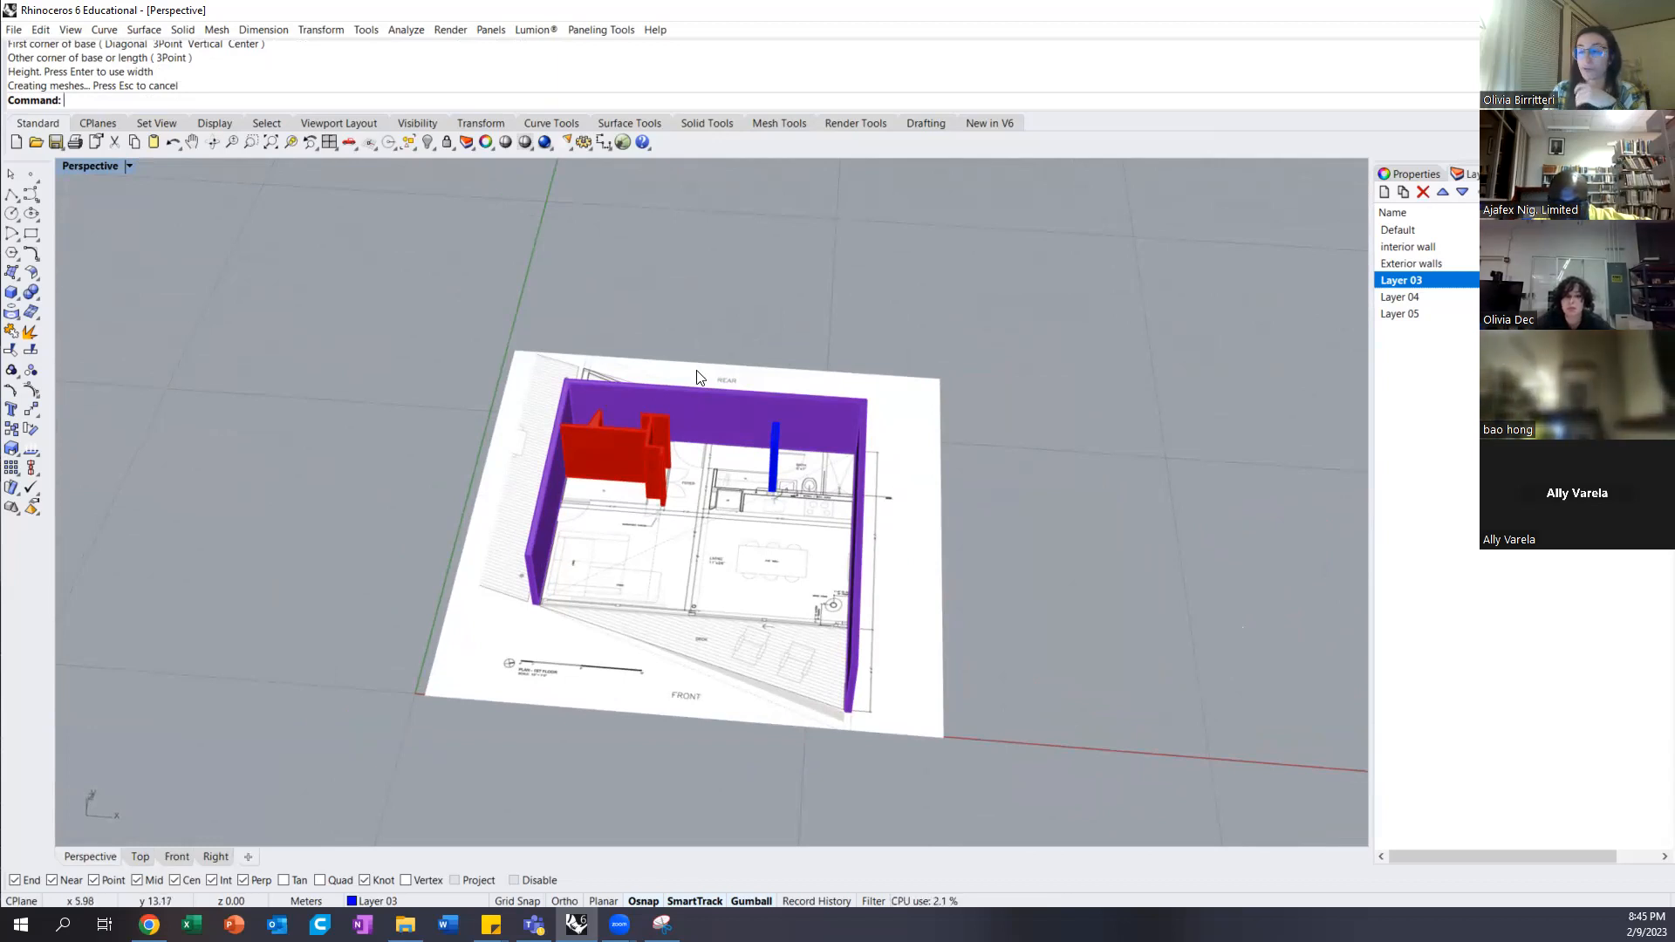
Draw a long, thin rectangle on the ground in the empty space beside the floor plan
{"action": "right_click_drag", "start_coordinate": [692, 500], "coordinate": [453, 610]}
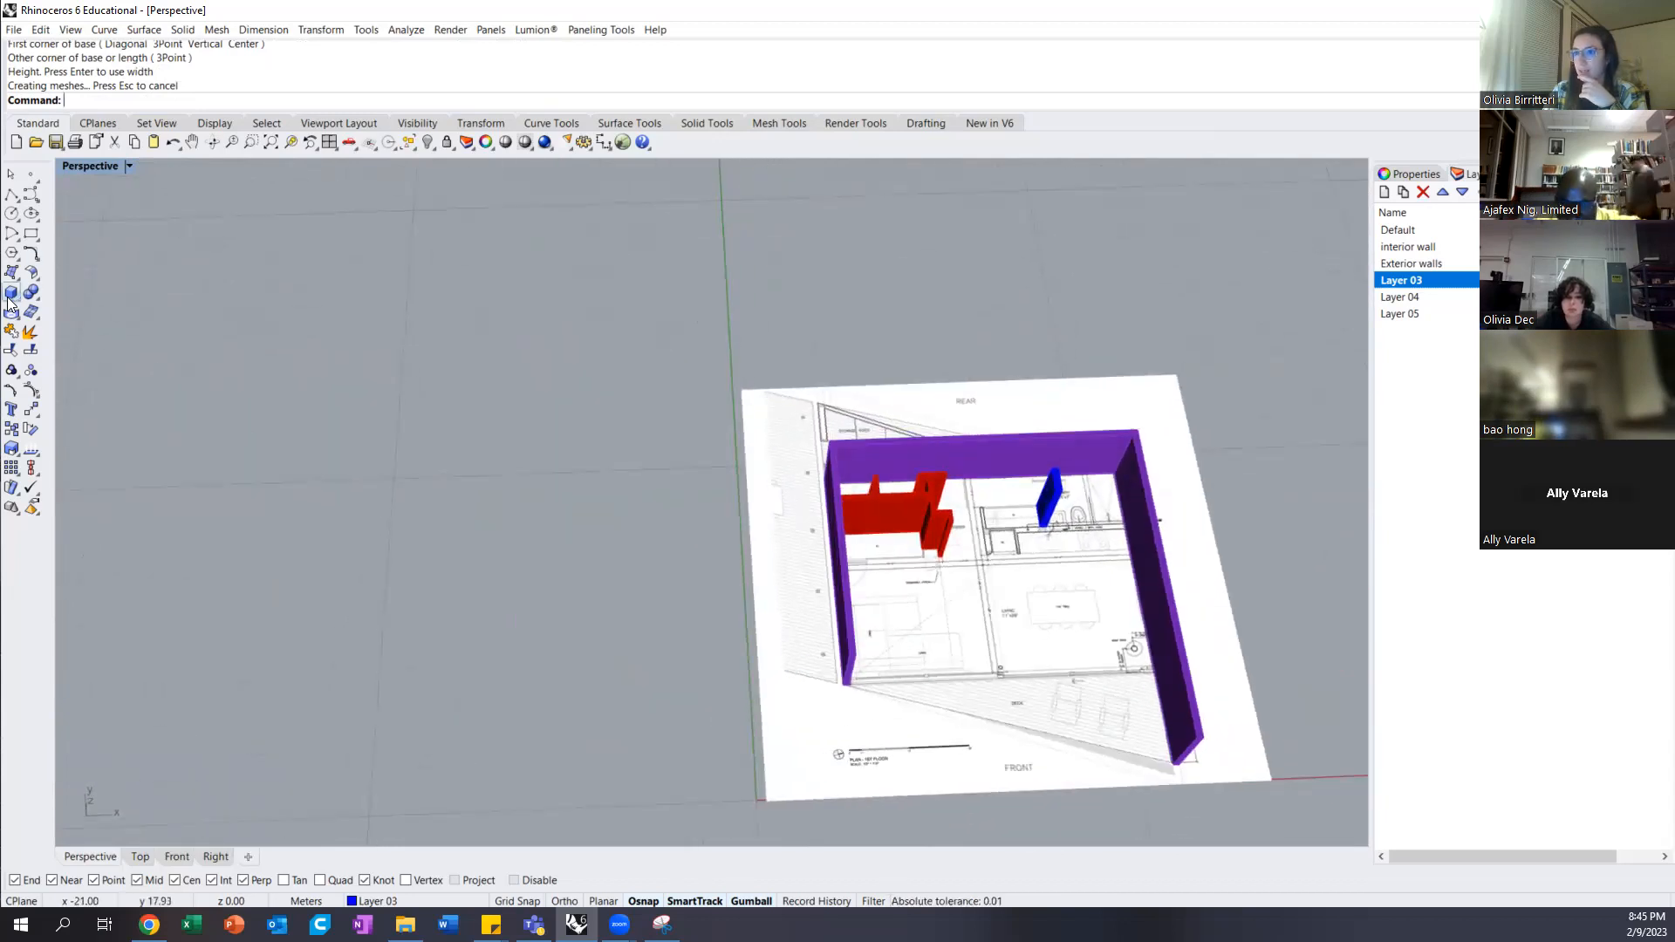
{"action": "left_click", "coordinate": [30, 233]}
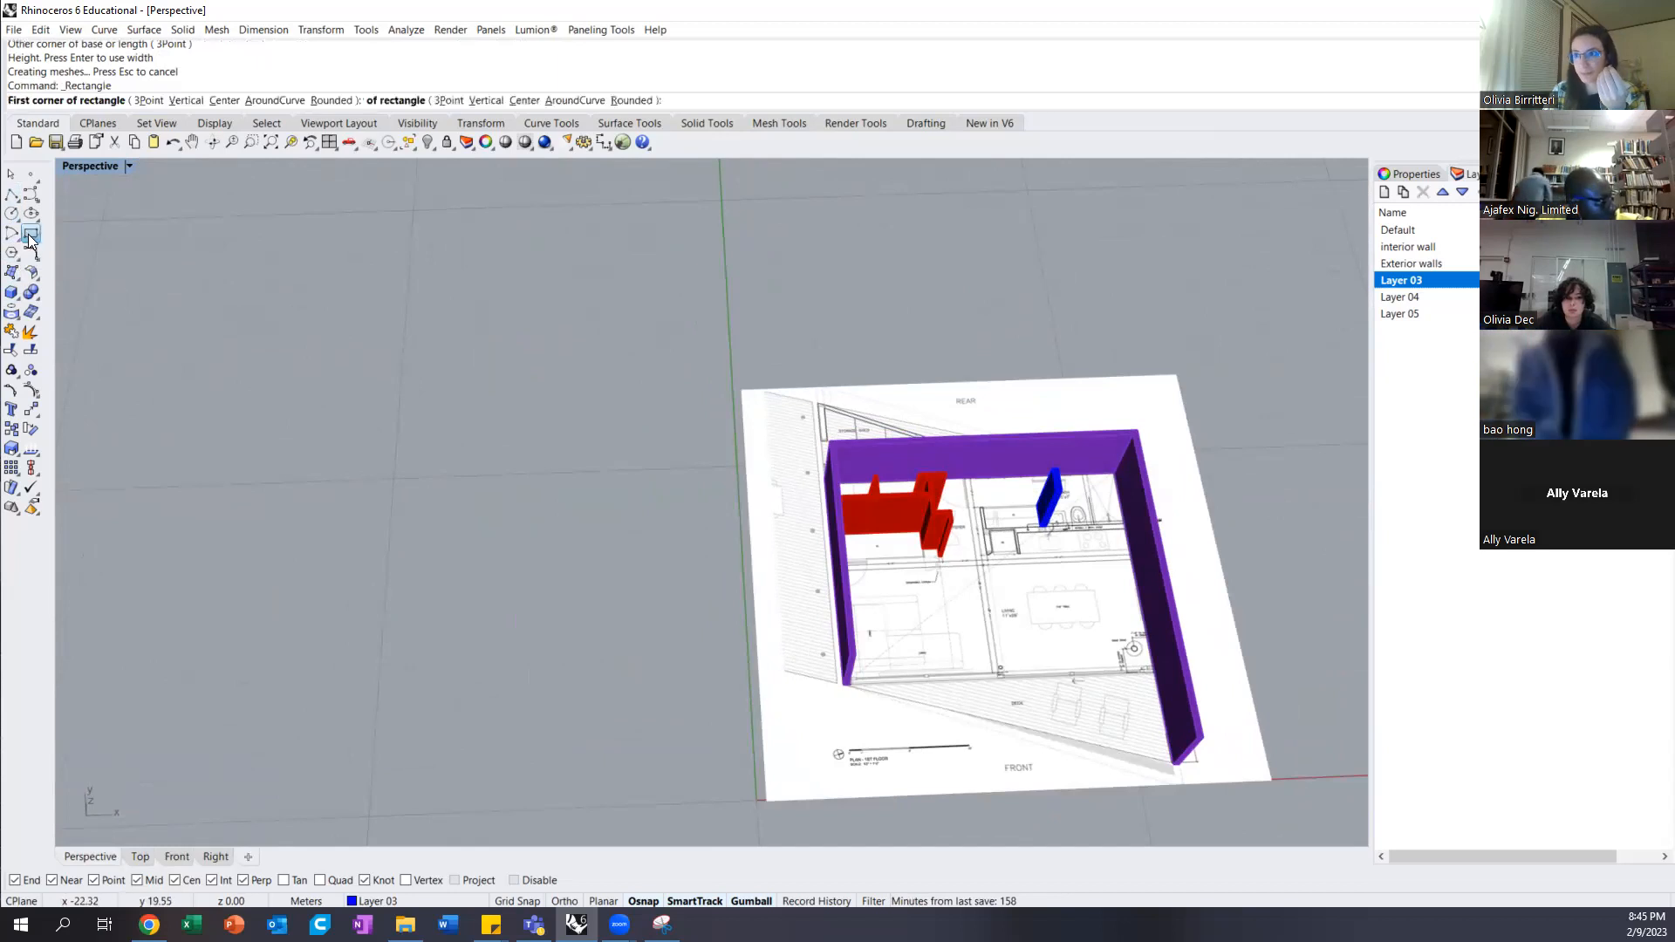
{"action": "left_click", "coordinate": [363, 642]}
{"action": "right_click_drag", "start_coordinate": [378, 531], "coordinate": [373, 497]}
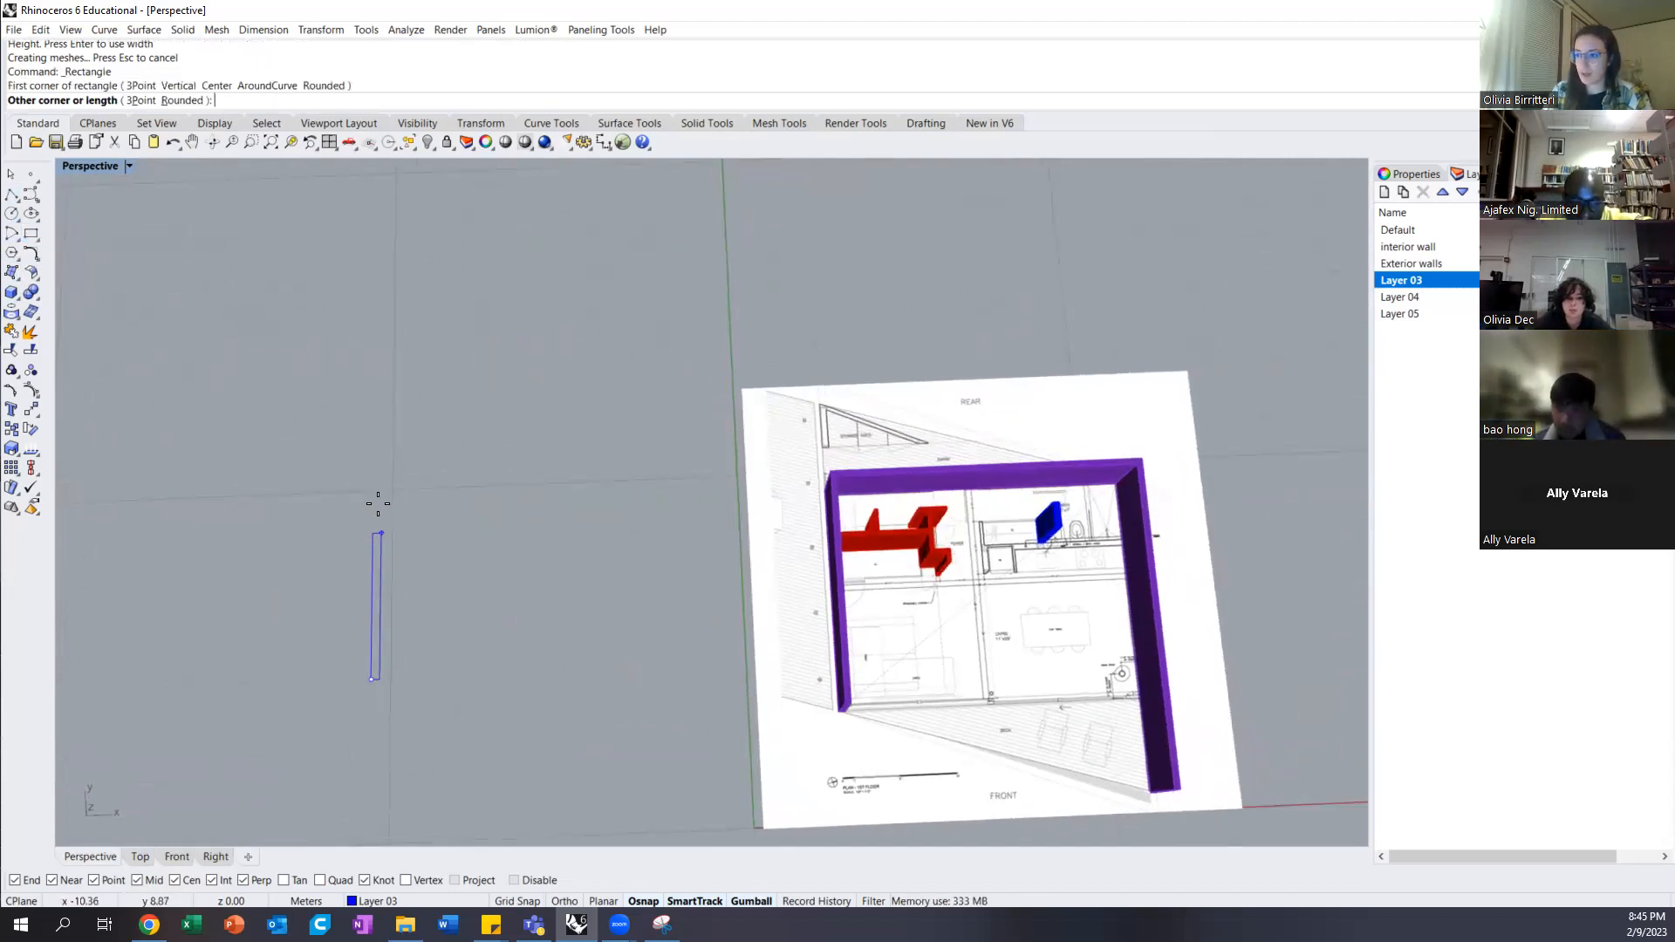
{"action": "left_click", "coordinate": [379, 443]}
{"action": "right_click_drag", "start_coordinate": [449, 541], "coordinate": [450, 593]}
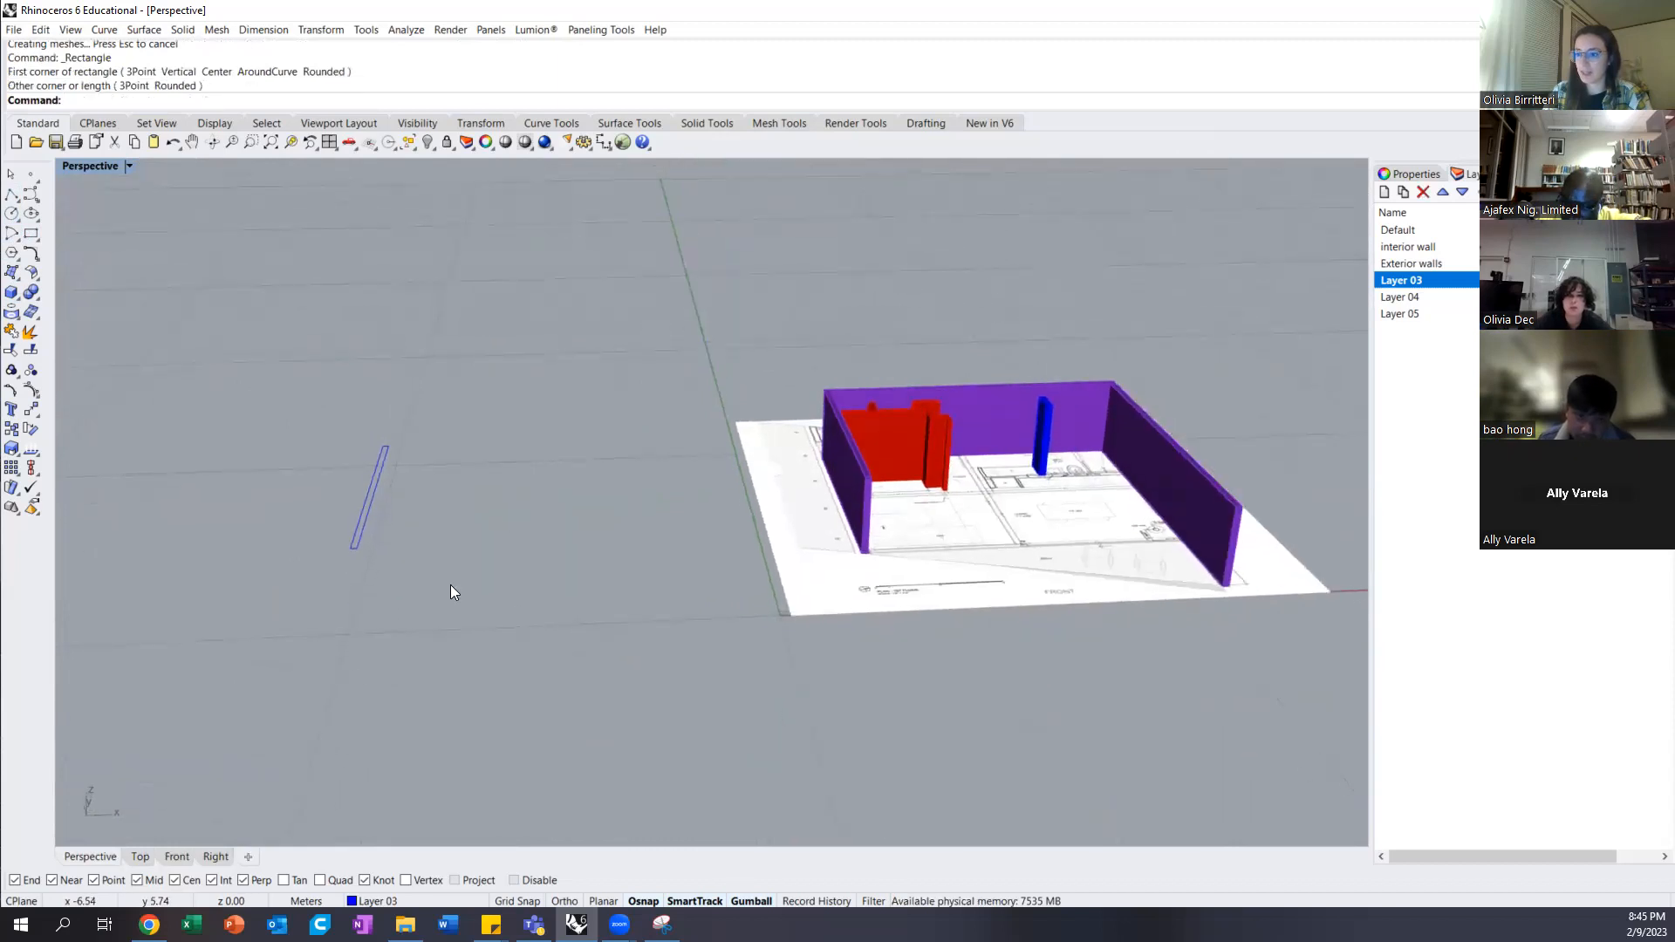
In the Front view, draw a single slanted polyline segment rising from the end of the thin rectangle
{"action": "left_click", "coordinate": [176, 857]}
{"action": "scroll", "coordinate": [479, 477], "scroll_direction": "up", "scroll_amount": 5}
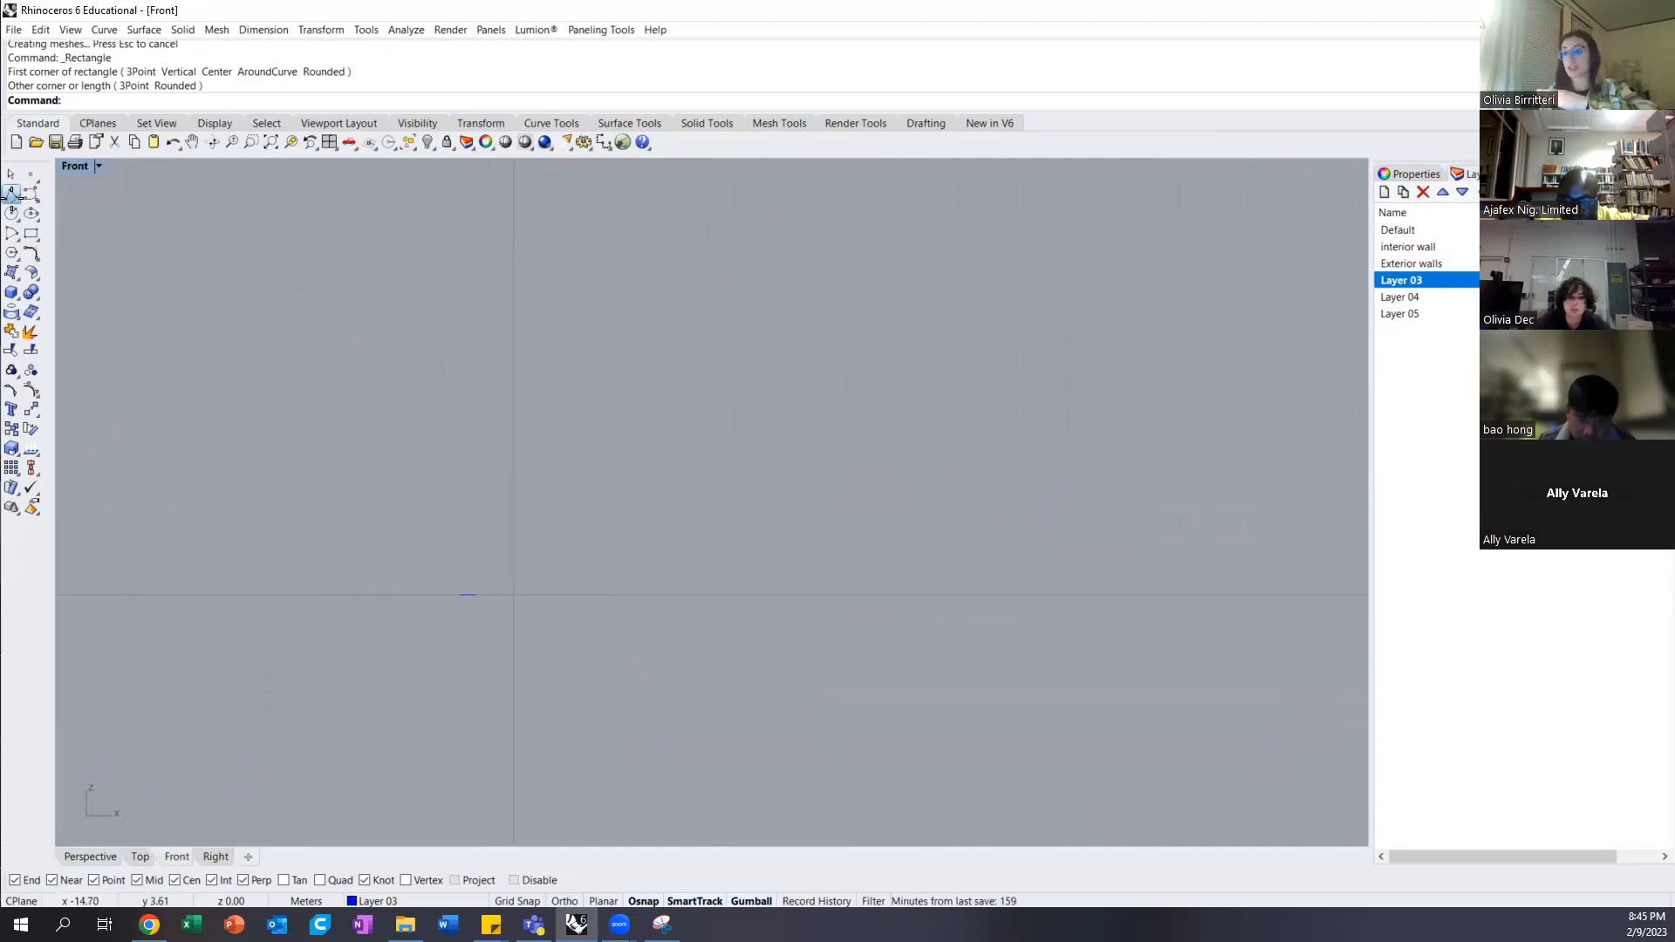
{"action": "left_click", "coordinate": [11, 199]}
{"action": "scroll", "coordinate": [520, 650], "scroll_direction": "up", "scroll_amount": 1}
{"action": "left_click", "coordinate": [463, 568]}
{"action": "scroll", "coordinate": [523, 467], "scroll_direction": "down", "scroll_amount": 5}
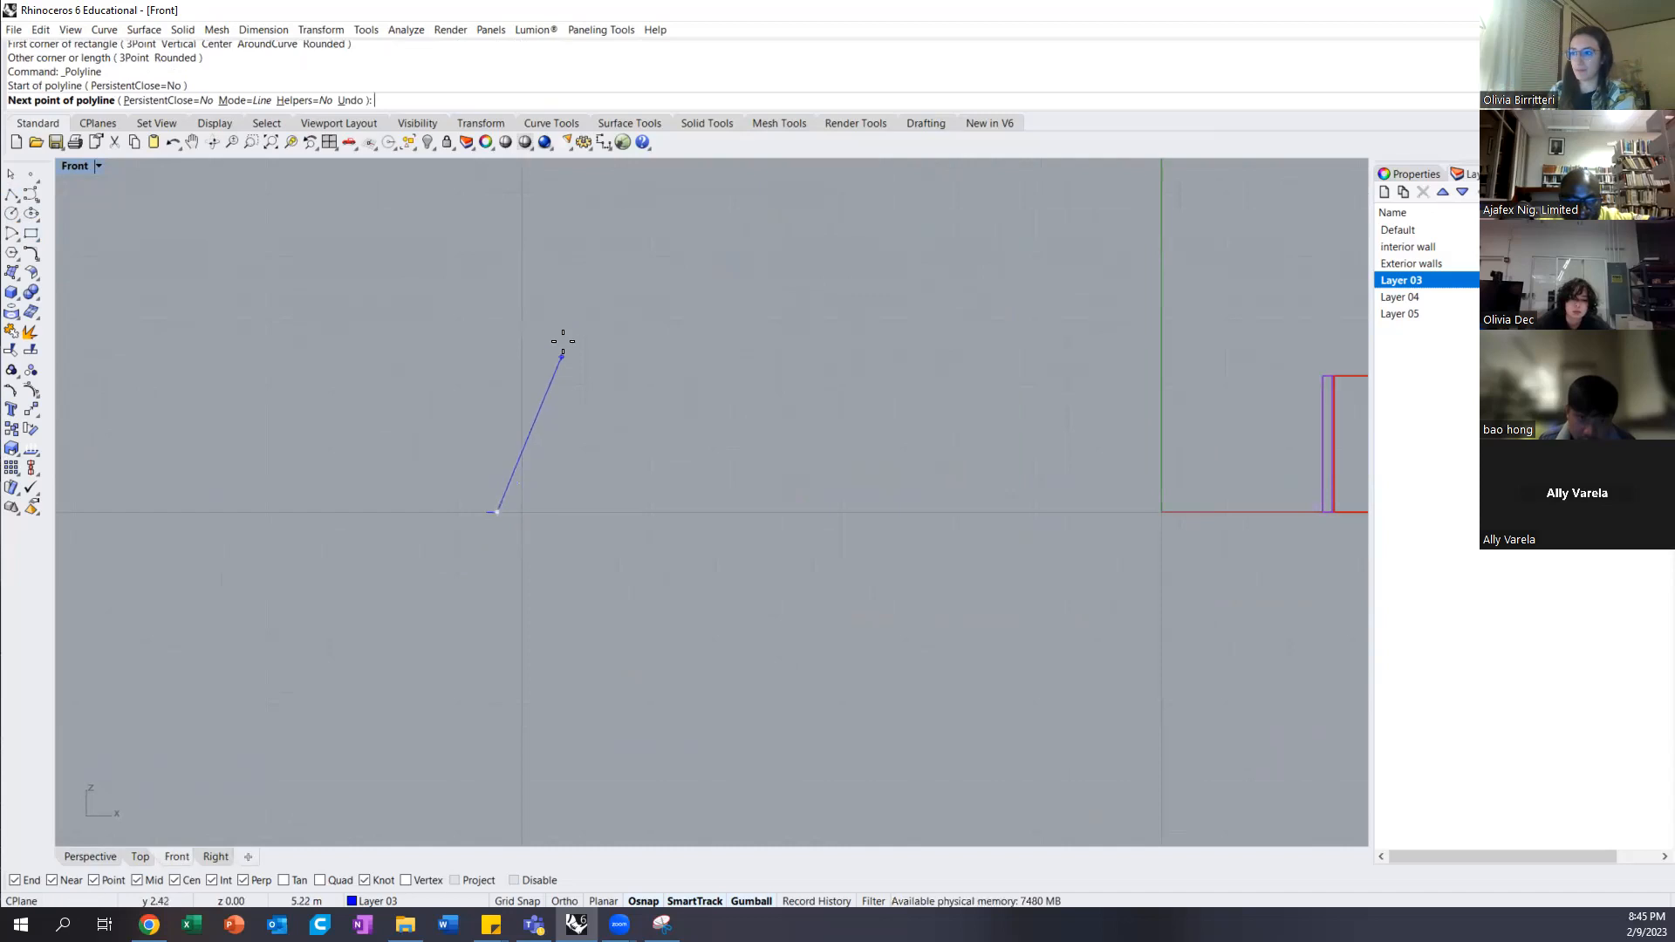
{"action": "left_click", "coordinate": [591, 269]}
{"action": "key", "text": "Return"}
Select the slanted line and flatten it onto the Front construction plane with ProjectToCPlane, deleting the input object
{"action": "left_click", "coordinate": [94, 857]}
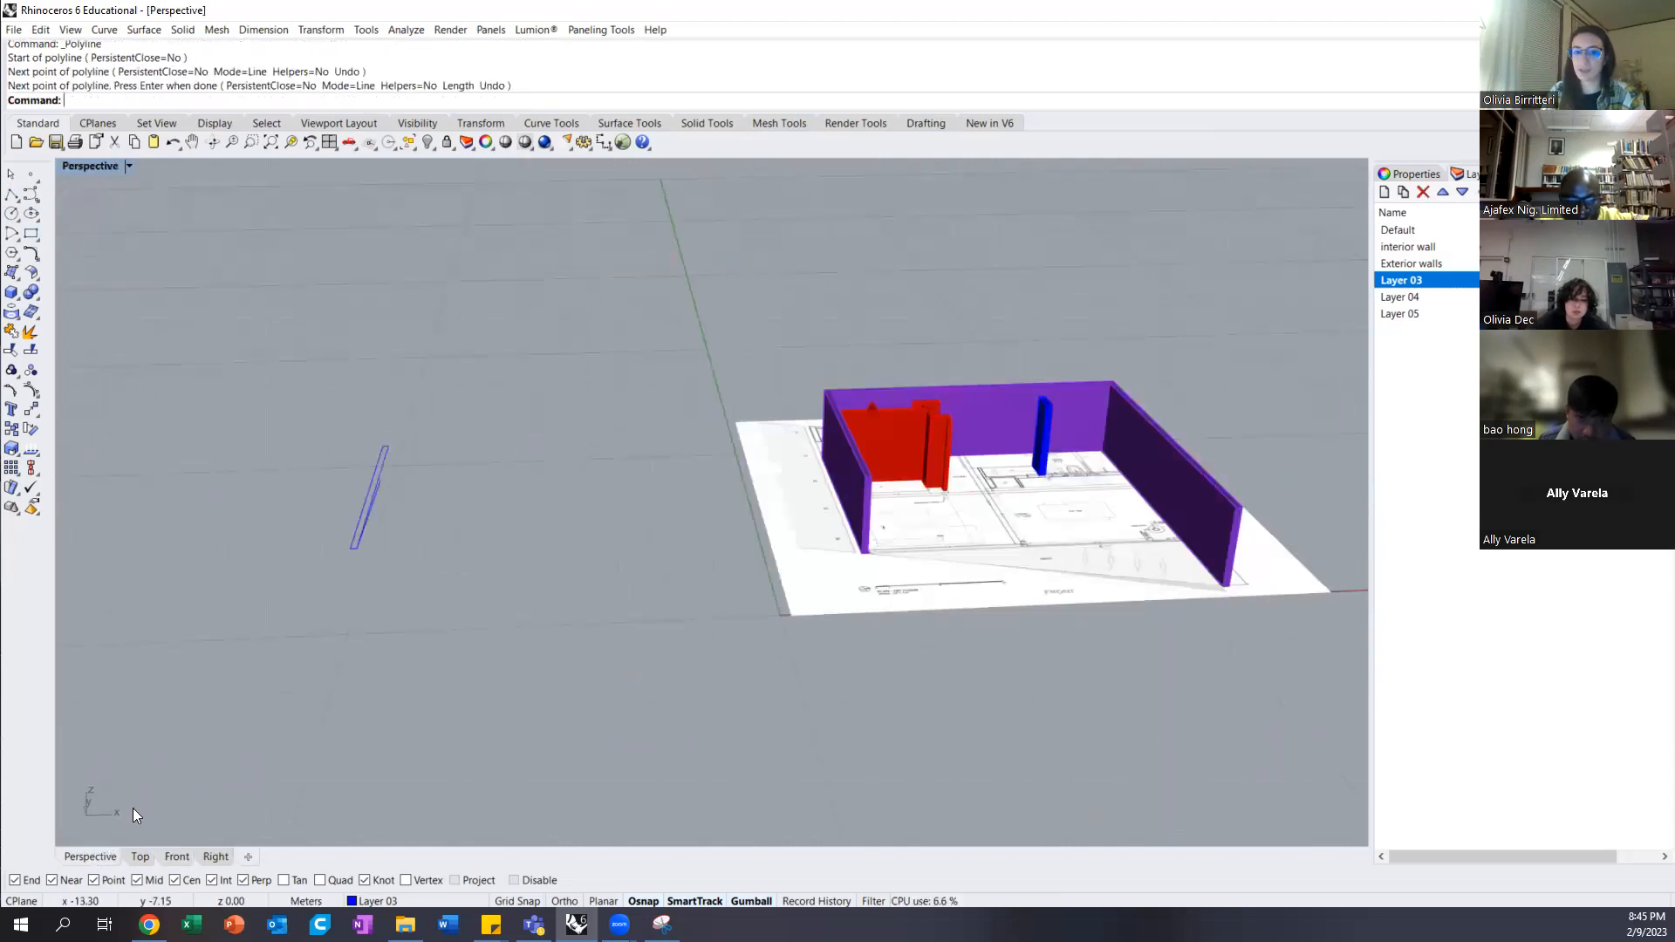
{"action": "right_click_drag", "start_coordinate": [292, 543], "coordinate": [436, 584]}
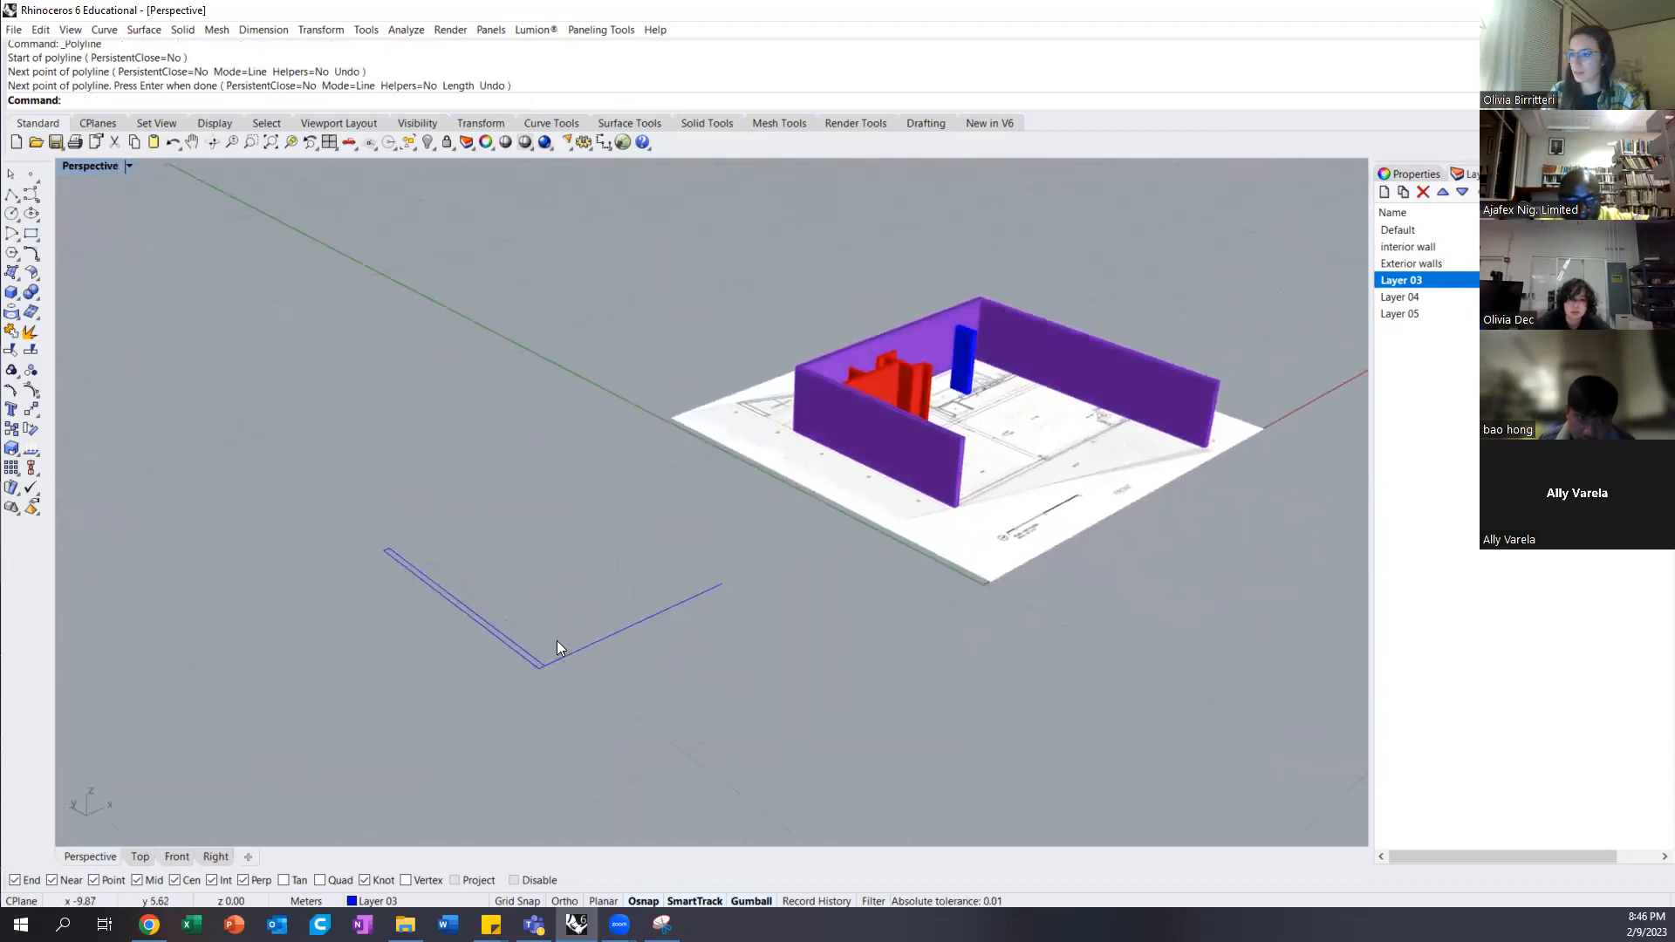
{"action": "left_click", "coordinate": [603, 642]}
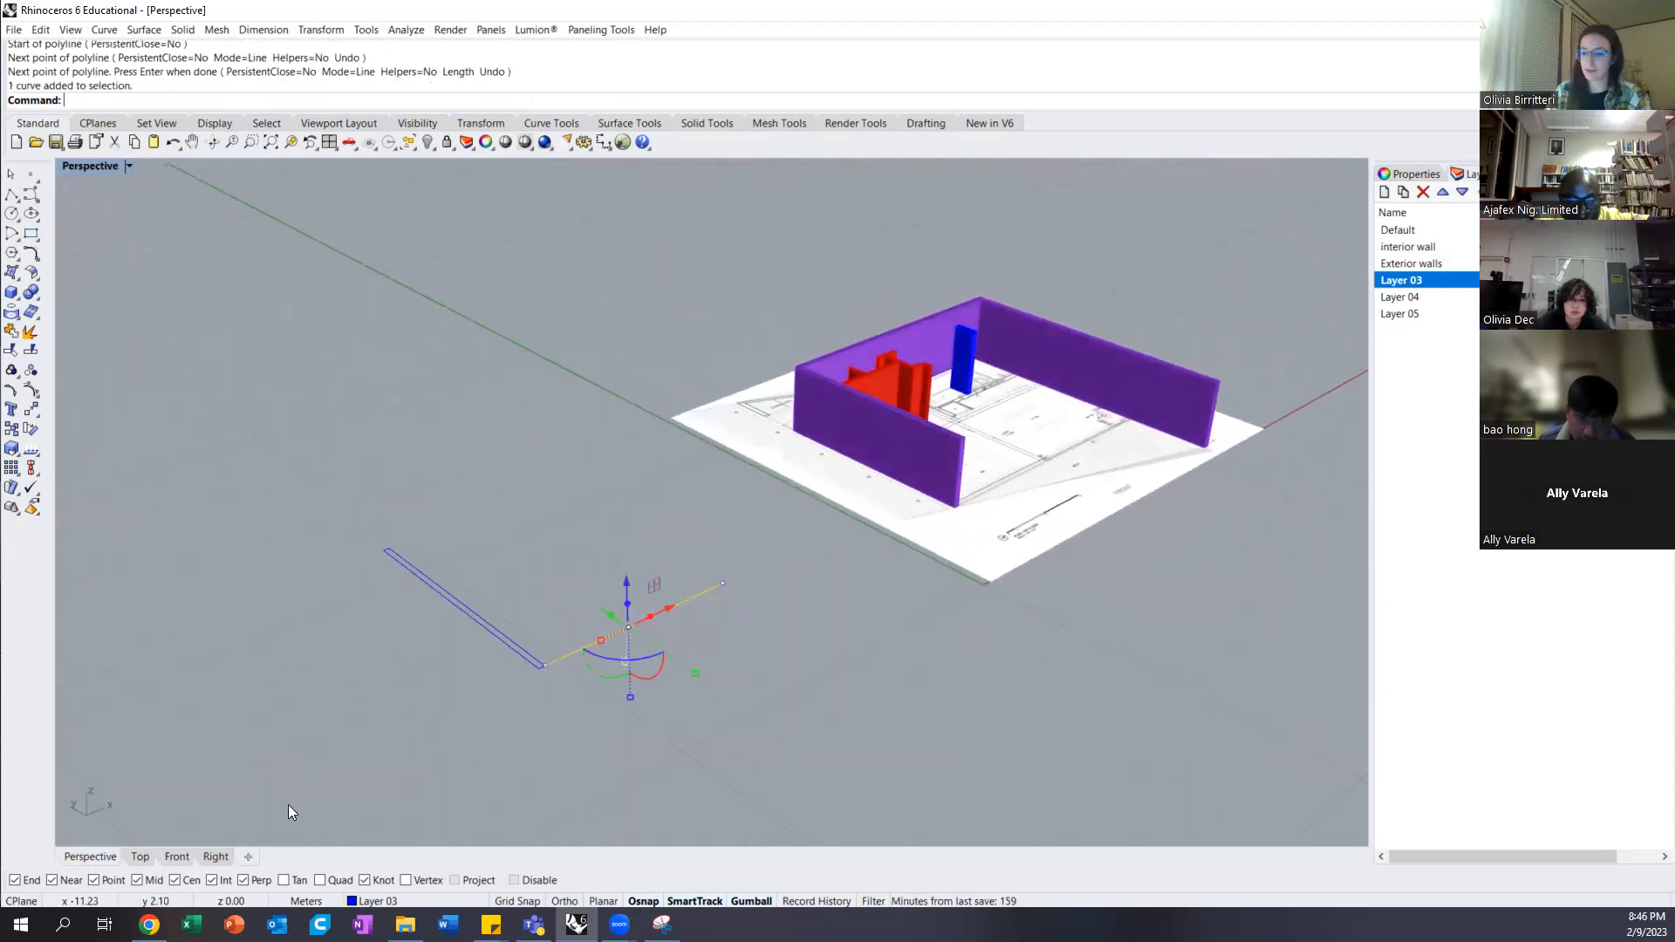
{"action": "key", "text": "ctrl+F2"}
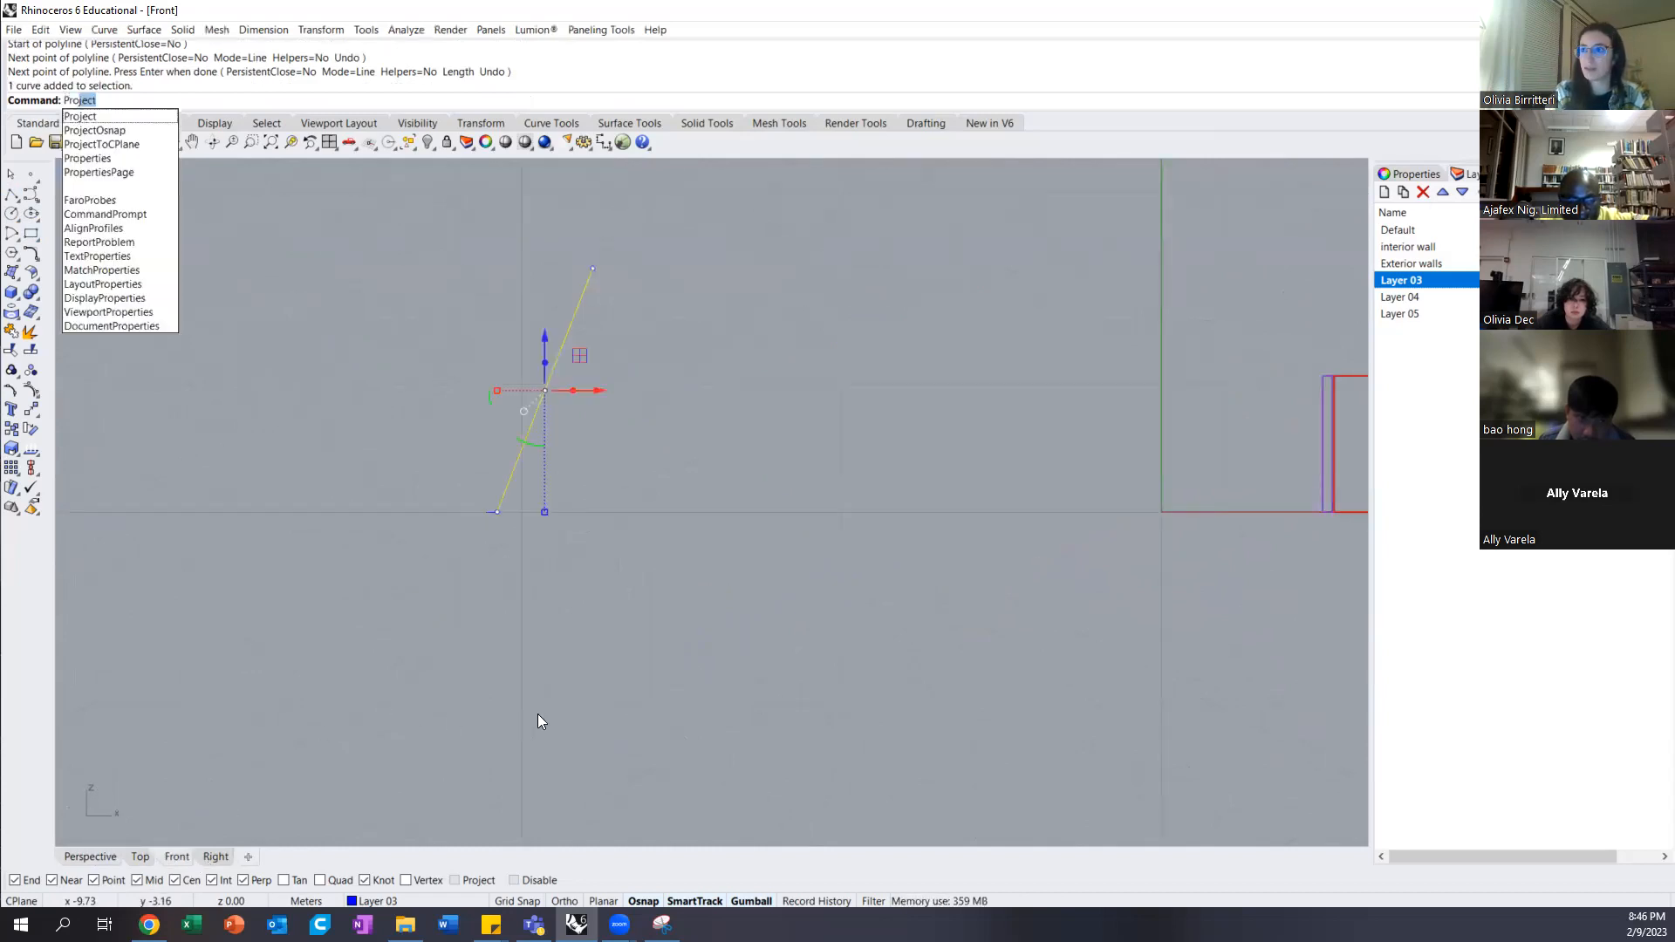
{"action": "key", "text": "Down"}
{"action": "key", "text": "Down"}
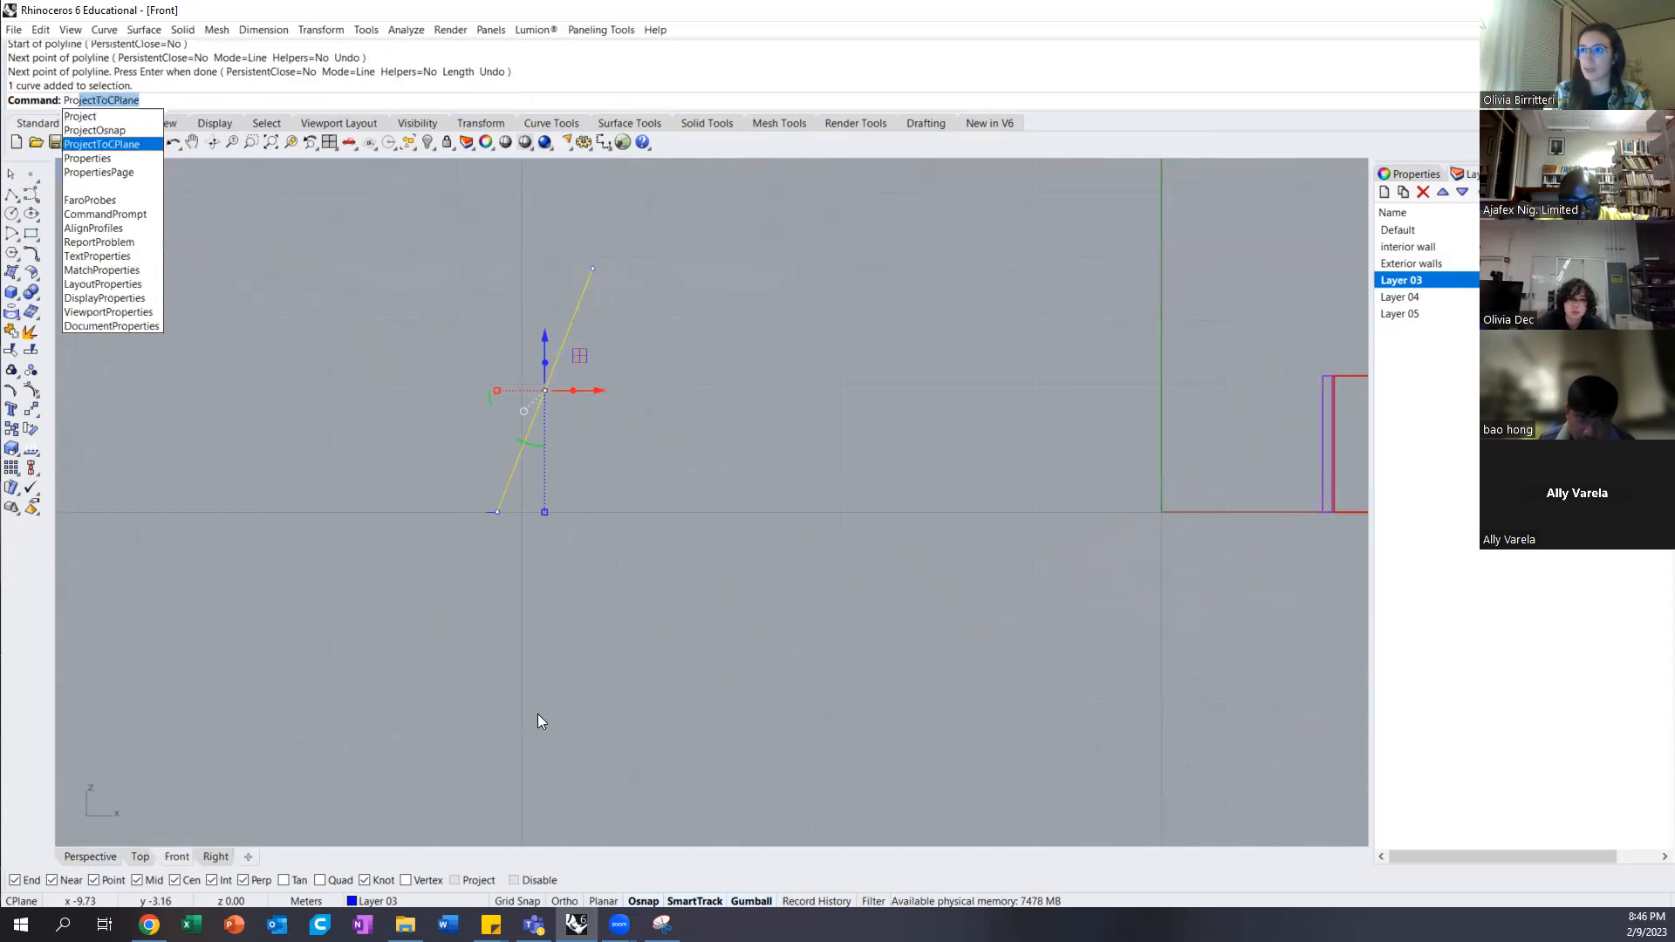
{"action": "key", "text": "Return"}
{"action": "type", "text": "y"}
{"action": "key", "text": "Return"}
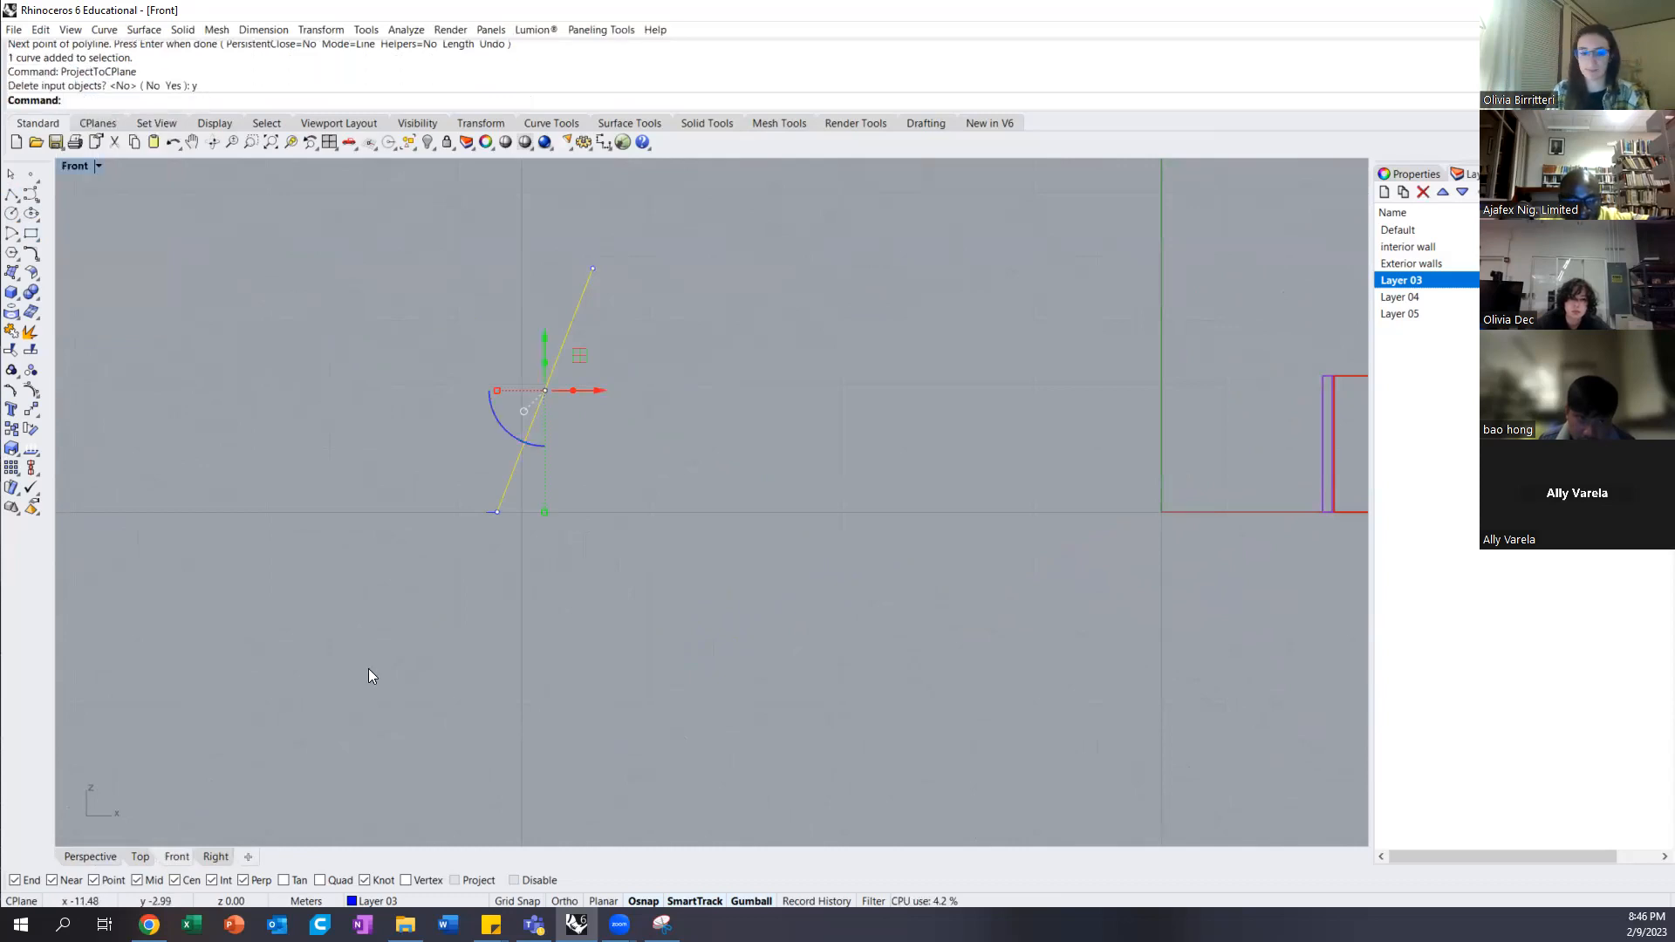
In the Perspective view, move the slanted line from its lower endpoint to the near corner of the thin rectangle
{"action": "left_click", "coordinate": [100, 855]}
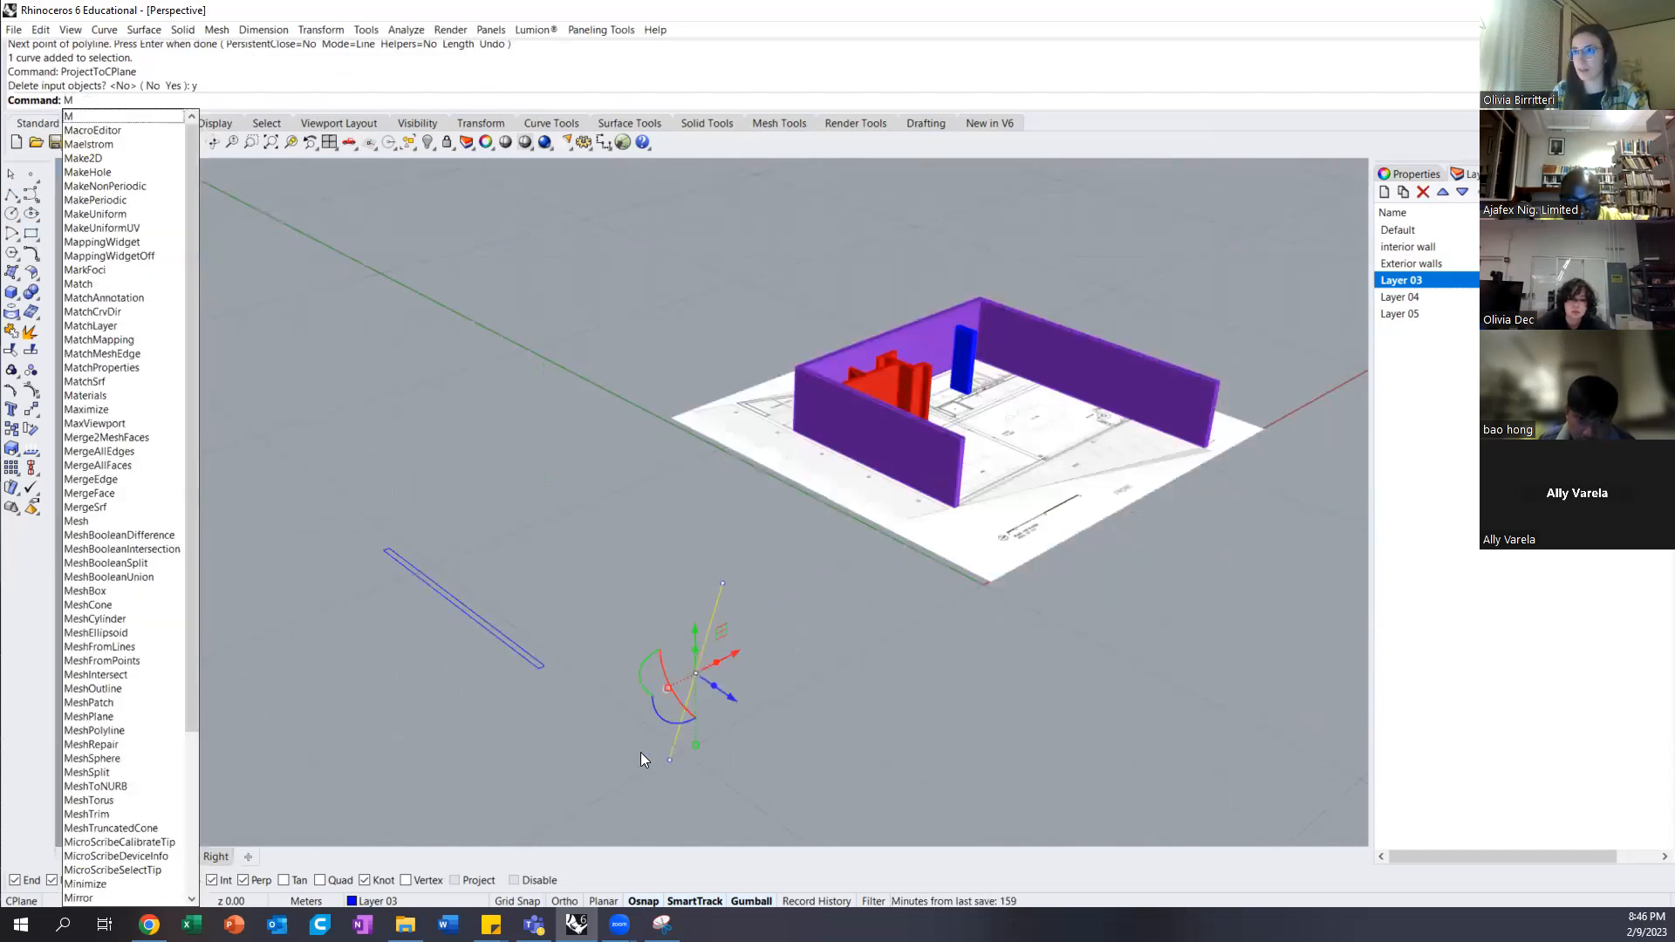
{"action": "type", "text": "M"}
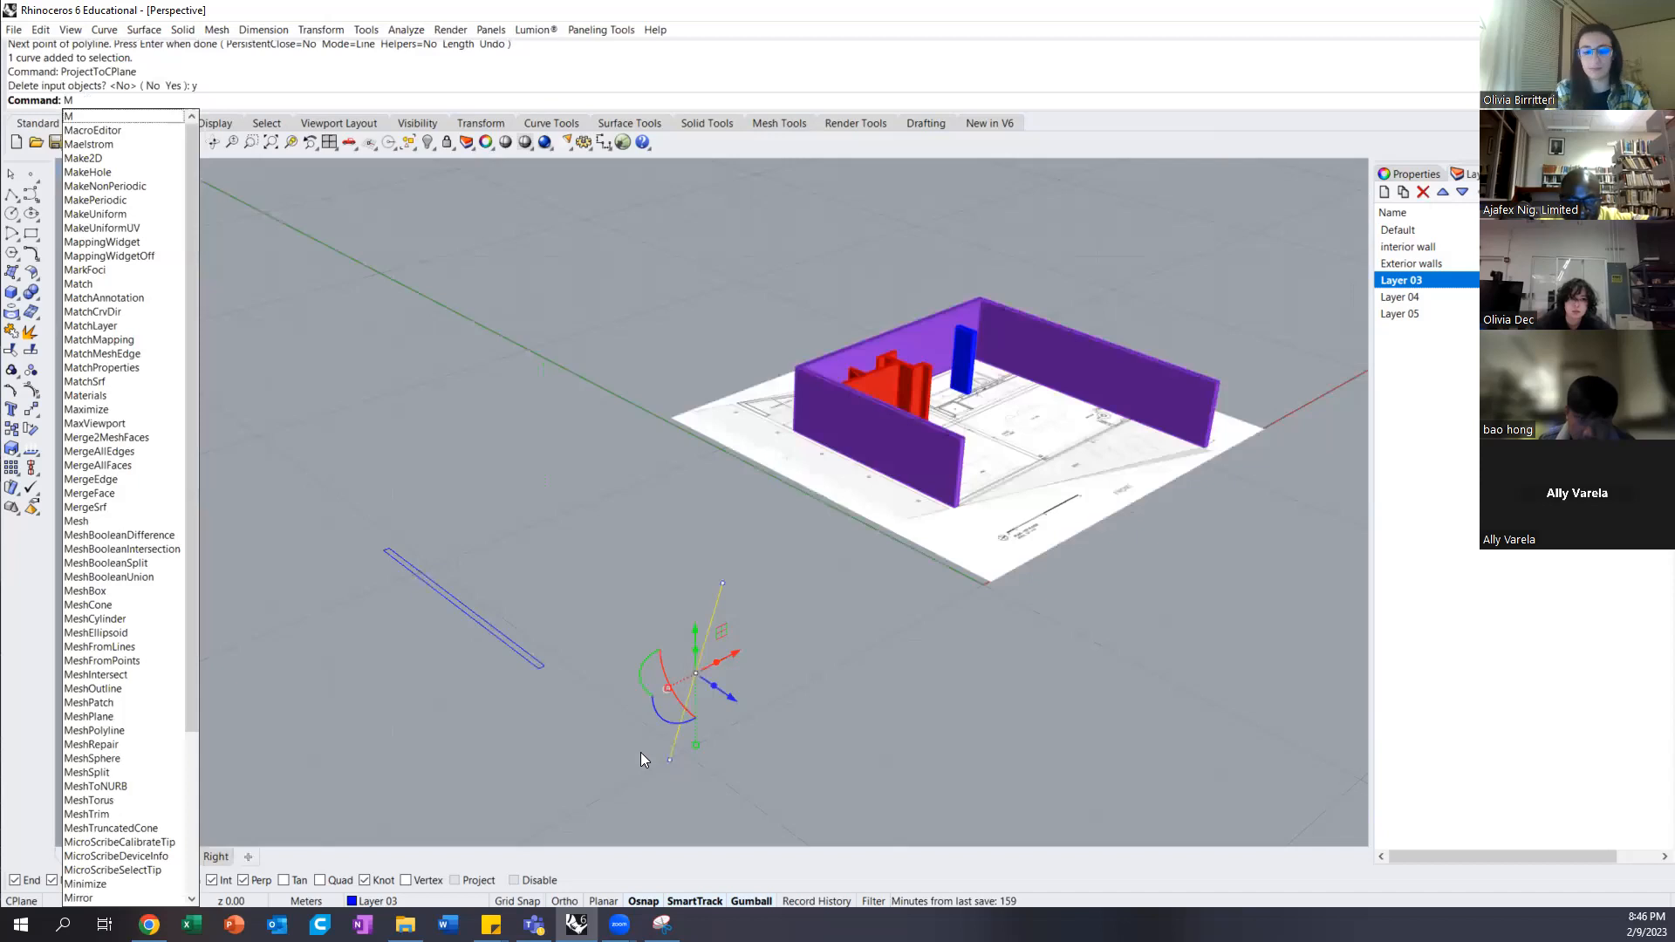
{"action": "type", "text": "ove"}
{"action": "key", "text": "Return"}
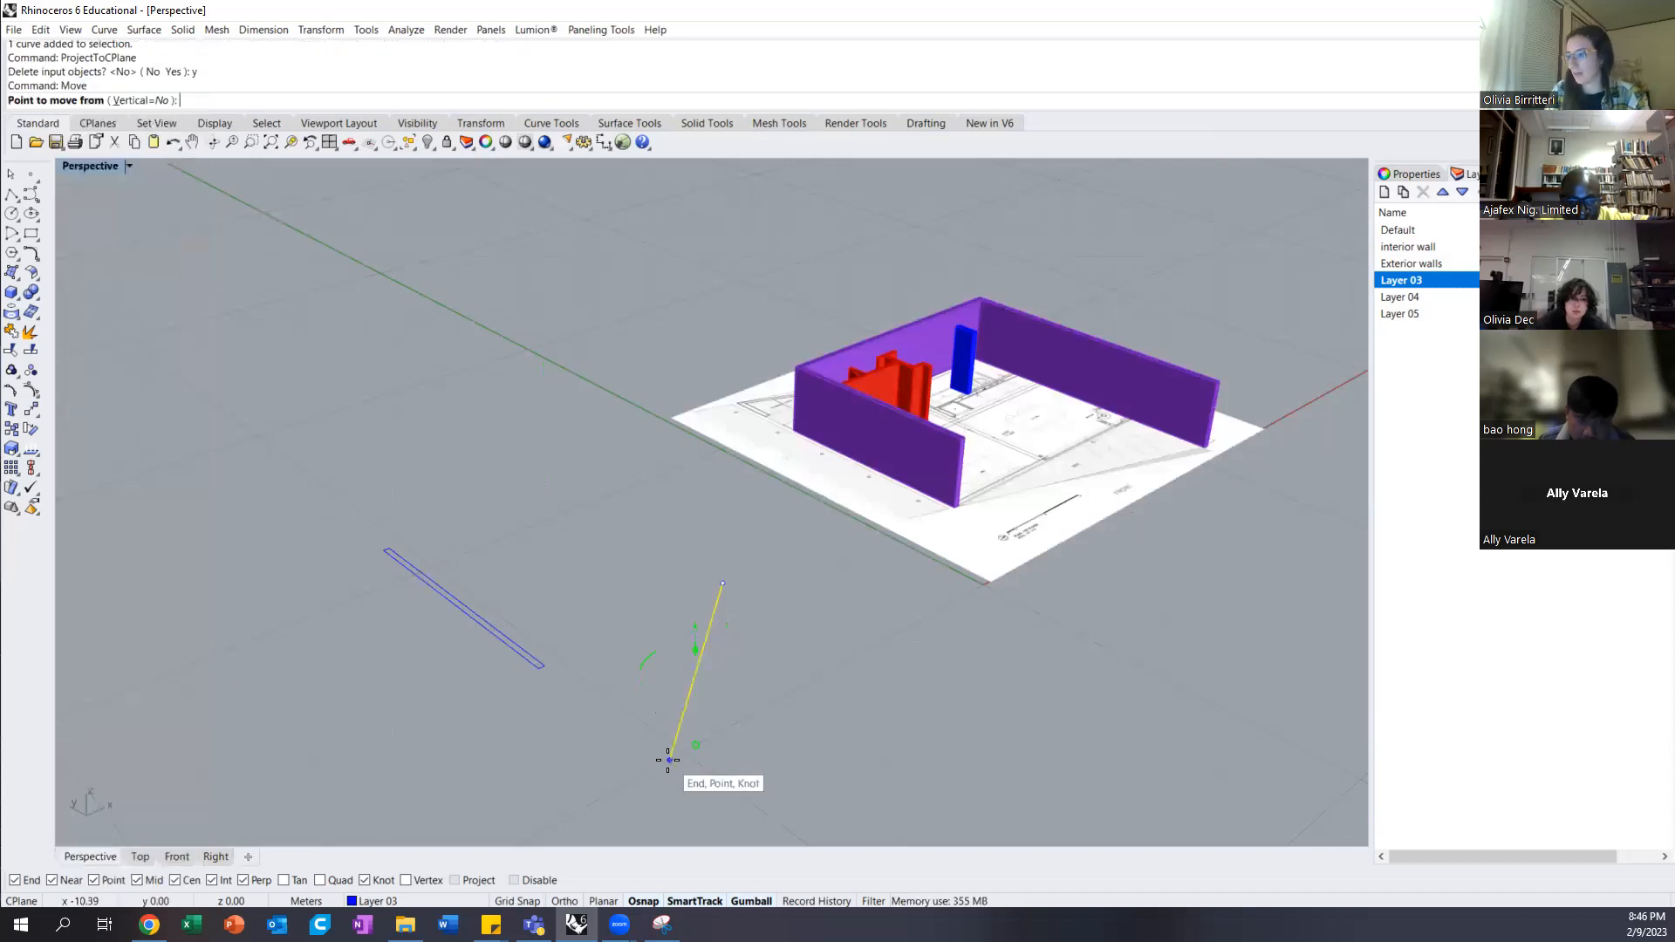
{"action": "left_click", "coordinate": [669, 759]}
{"action": "left_click", "coordinate": [543, 666]}
{"action": "right_click_drag", "start_coordinate": [647, 727], "coordinate": [576, 651]}
{"action": "scroll", "coordinate": [392, 436], "scroll_direction": "up", "scroll_amount": 5}
{"action": "right_click_drag", "start_coordinate": [430, 423], "coordinate": [496, 500], "text": "shift"}
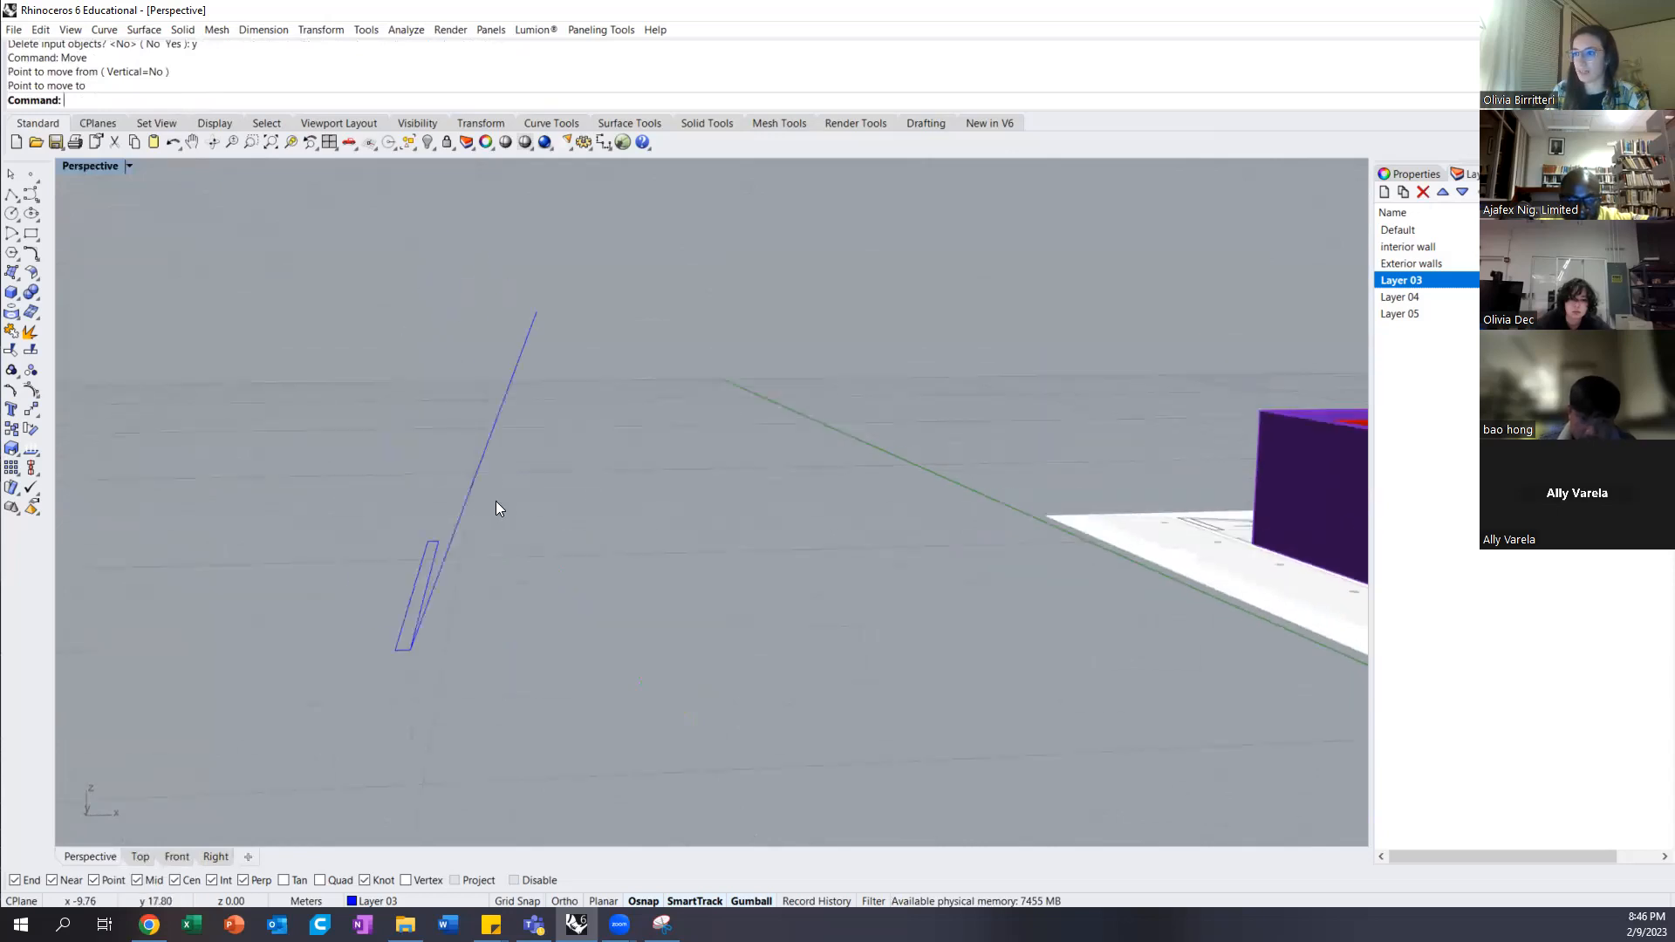
Extrude the thin rectangle along the slanted line with ExtrudeCrvAlongCrv, with the Solid option off
{"action": "right_click_drag", "start_coordinate": [471, 572], "coordinate": [520, 578]}
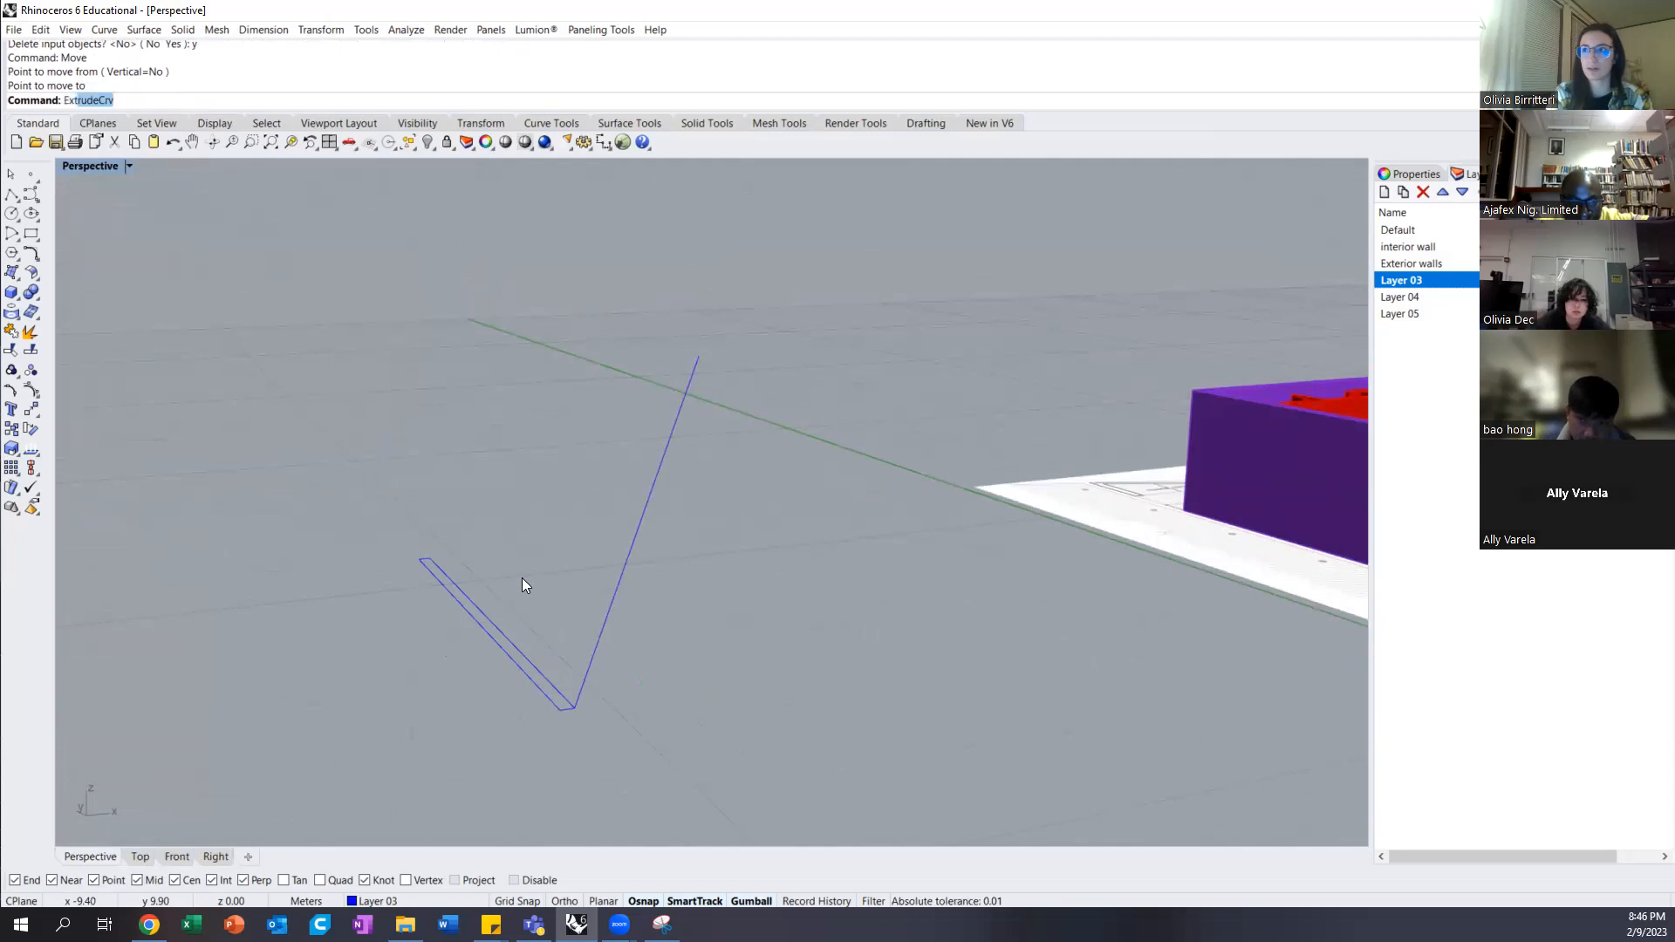
{"action": "type", "text": "rude"}
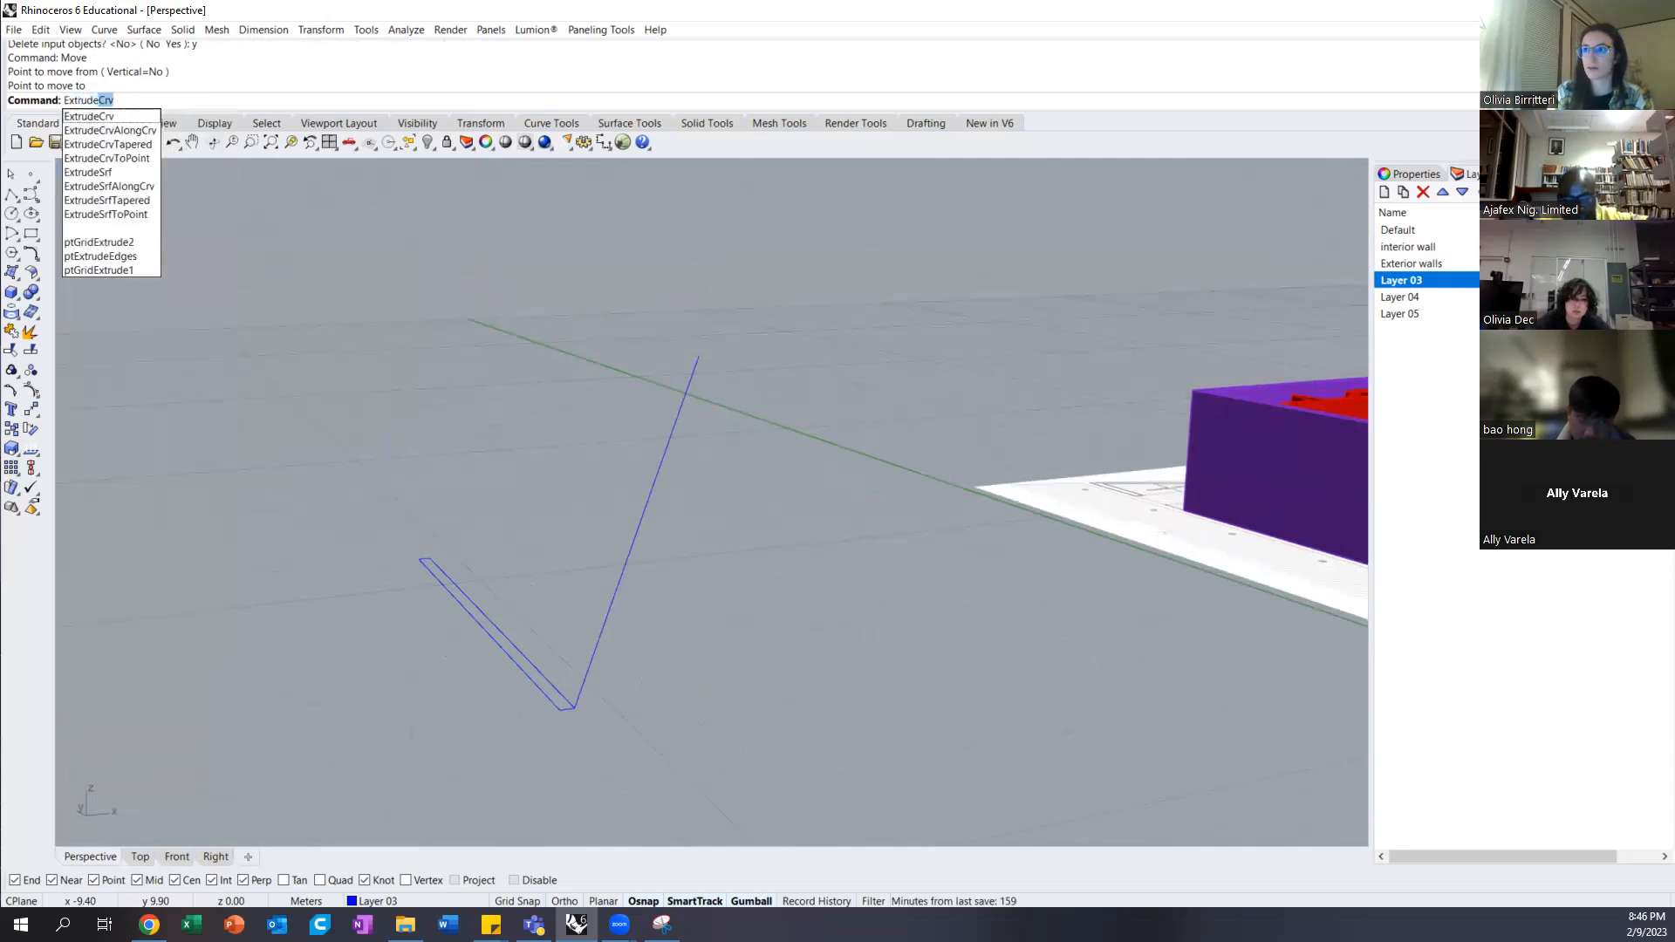
{"action": "key", "text": "Down"}
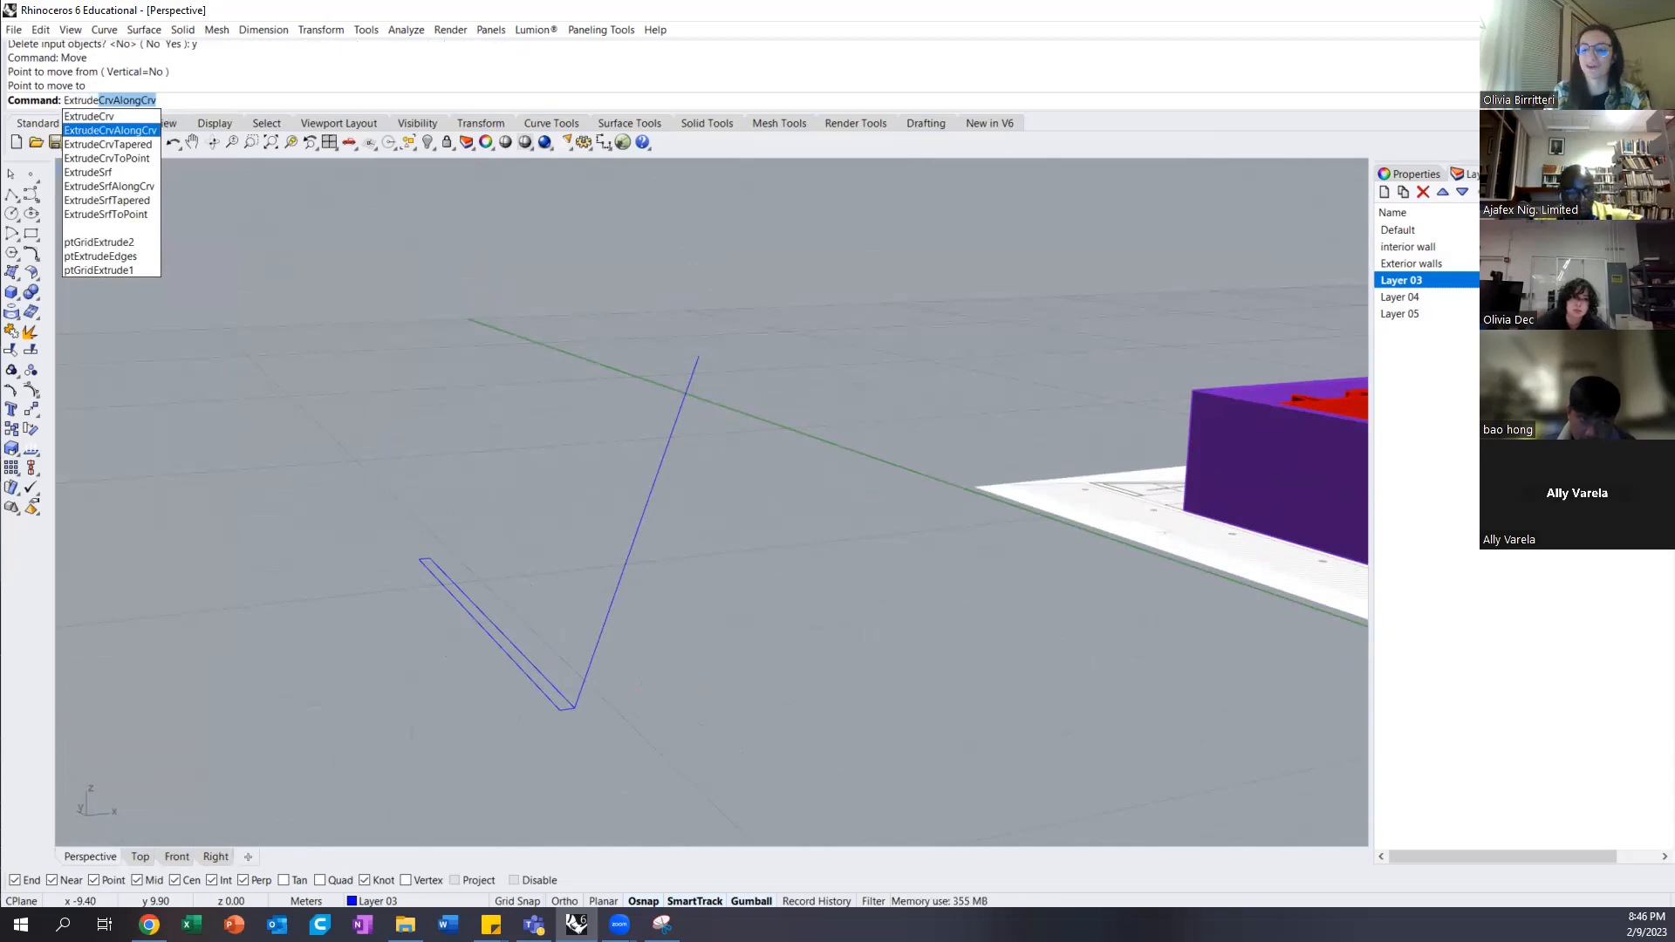
{"action": "key", "text": "Return"}
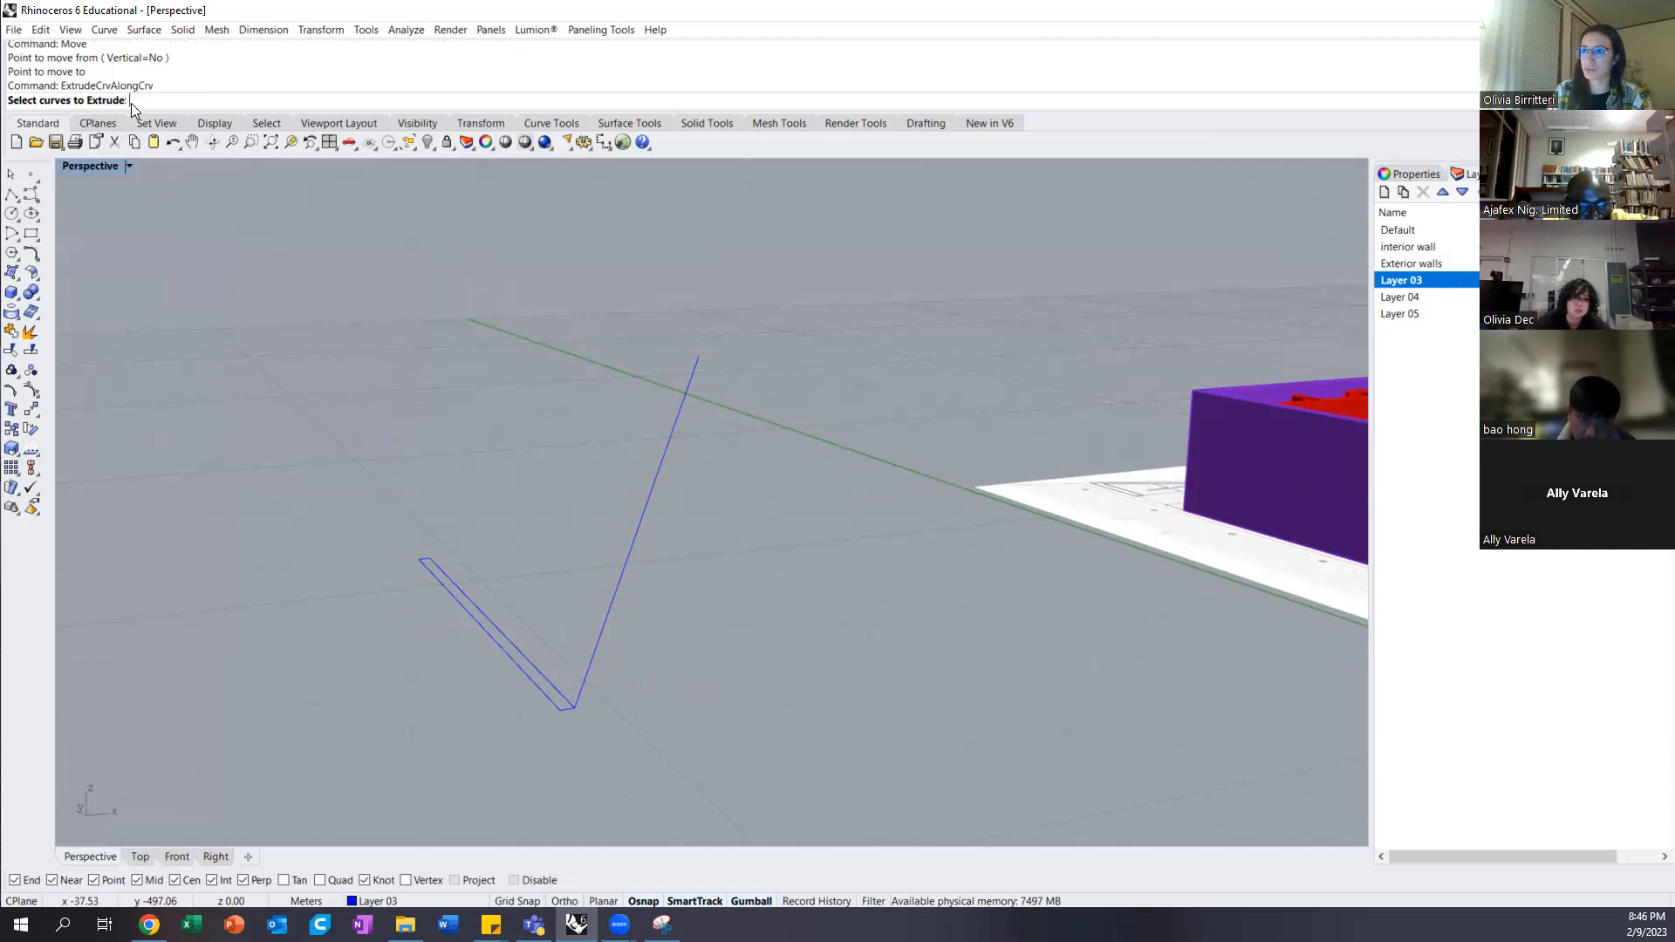
{"action": "left_click", "coordinate": [525, 678]}
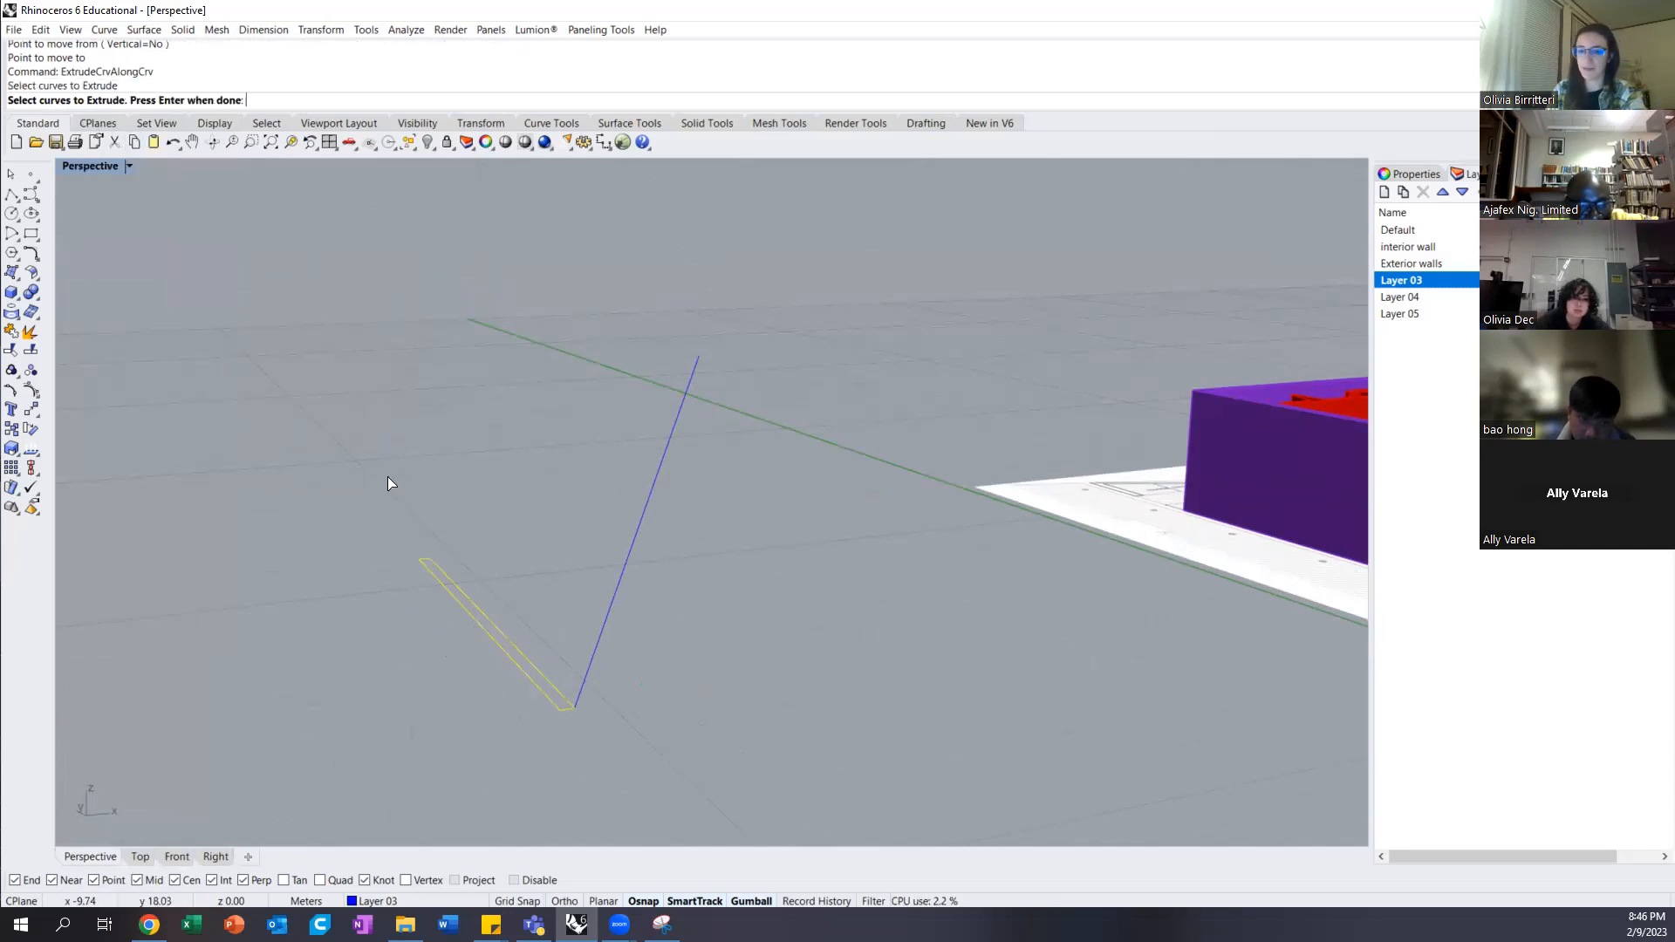
{"action": "key", "text": "Return"}
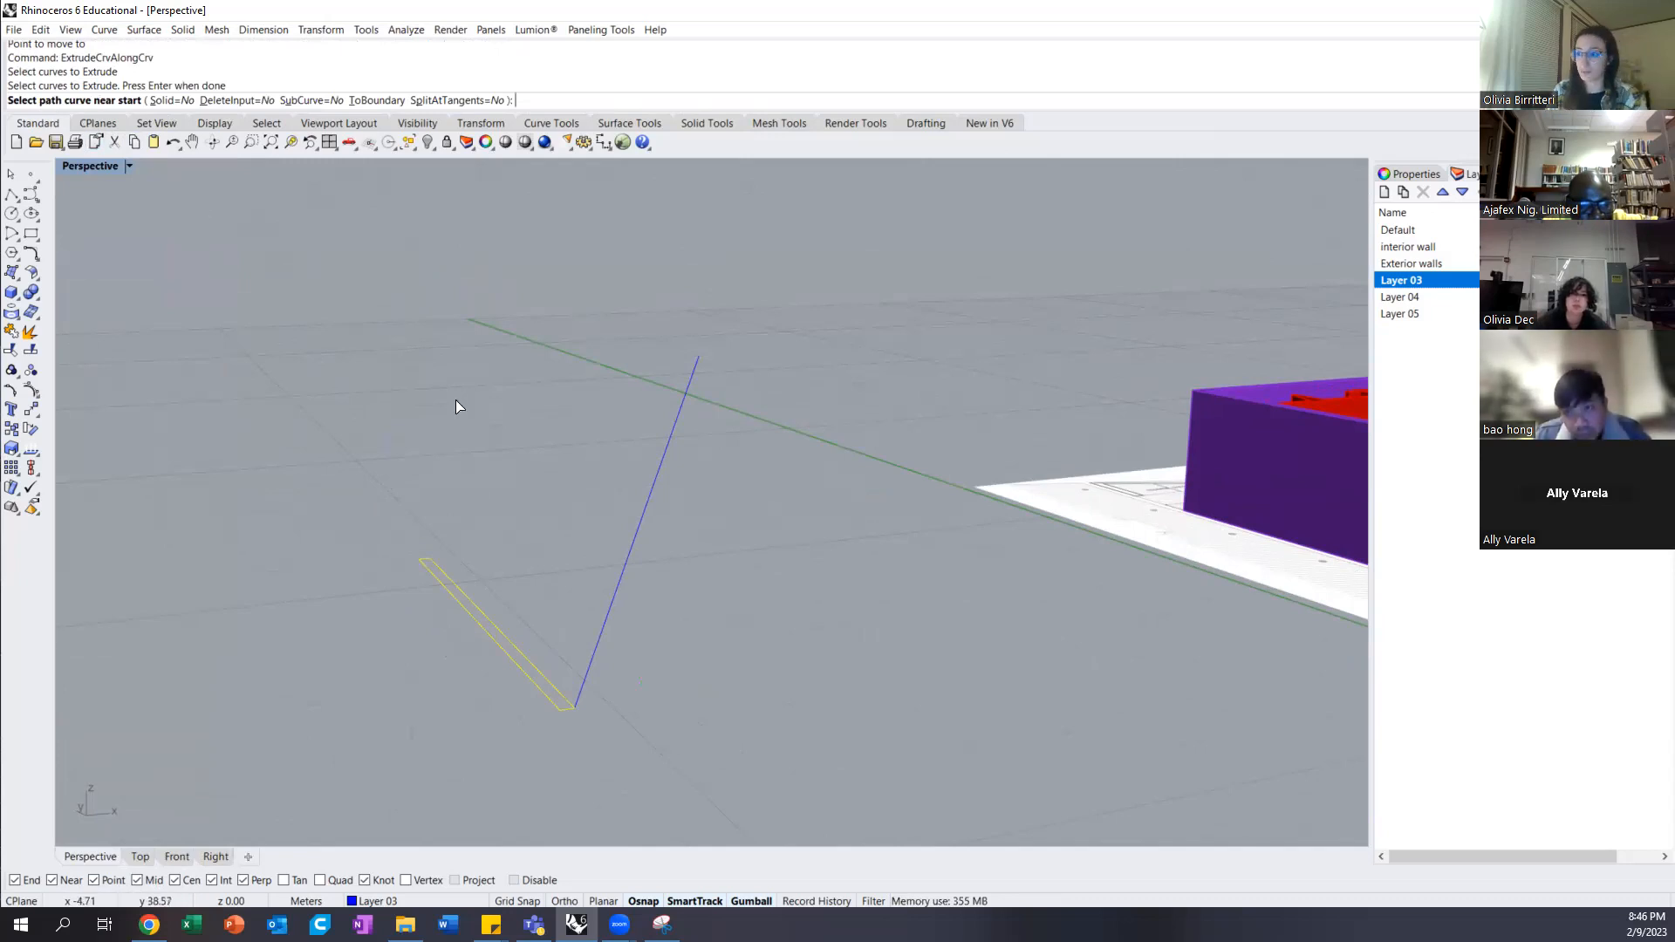
{"action": "left_click", "coordinate": [635, 531]}
{"action": "right_click_drag", "start_coordinate": [534, 593], "coordinate": [572, 681]}
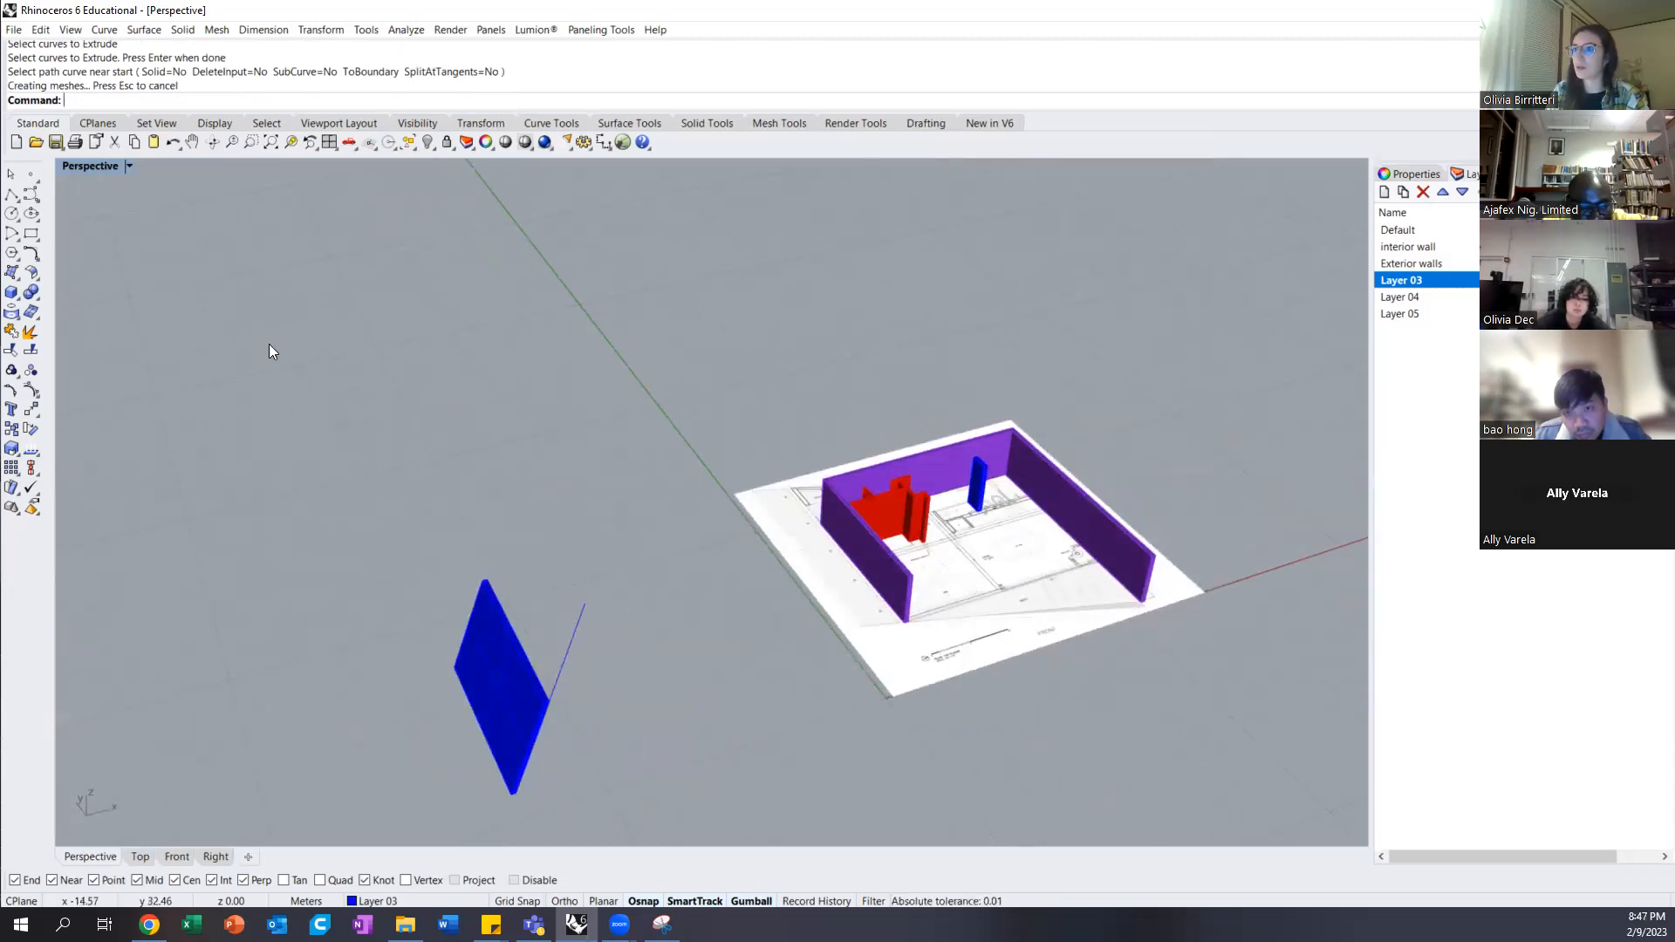
Undo the extrusion along the curve, repeat it with the thin rectangle and the slanted line, and undo that as well
{"action": "key", "text": "ctrl+z"}
{"action": "key", "text": "Return"}
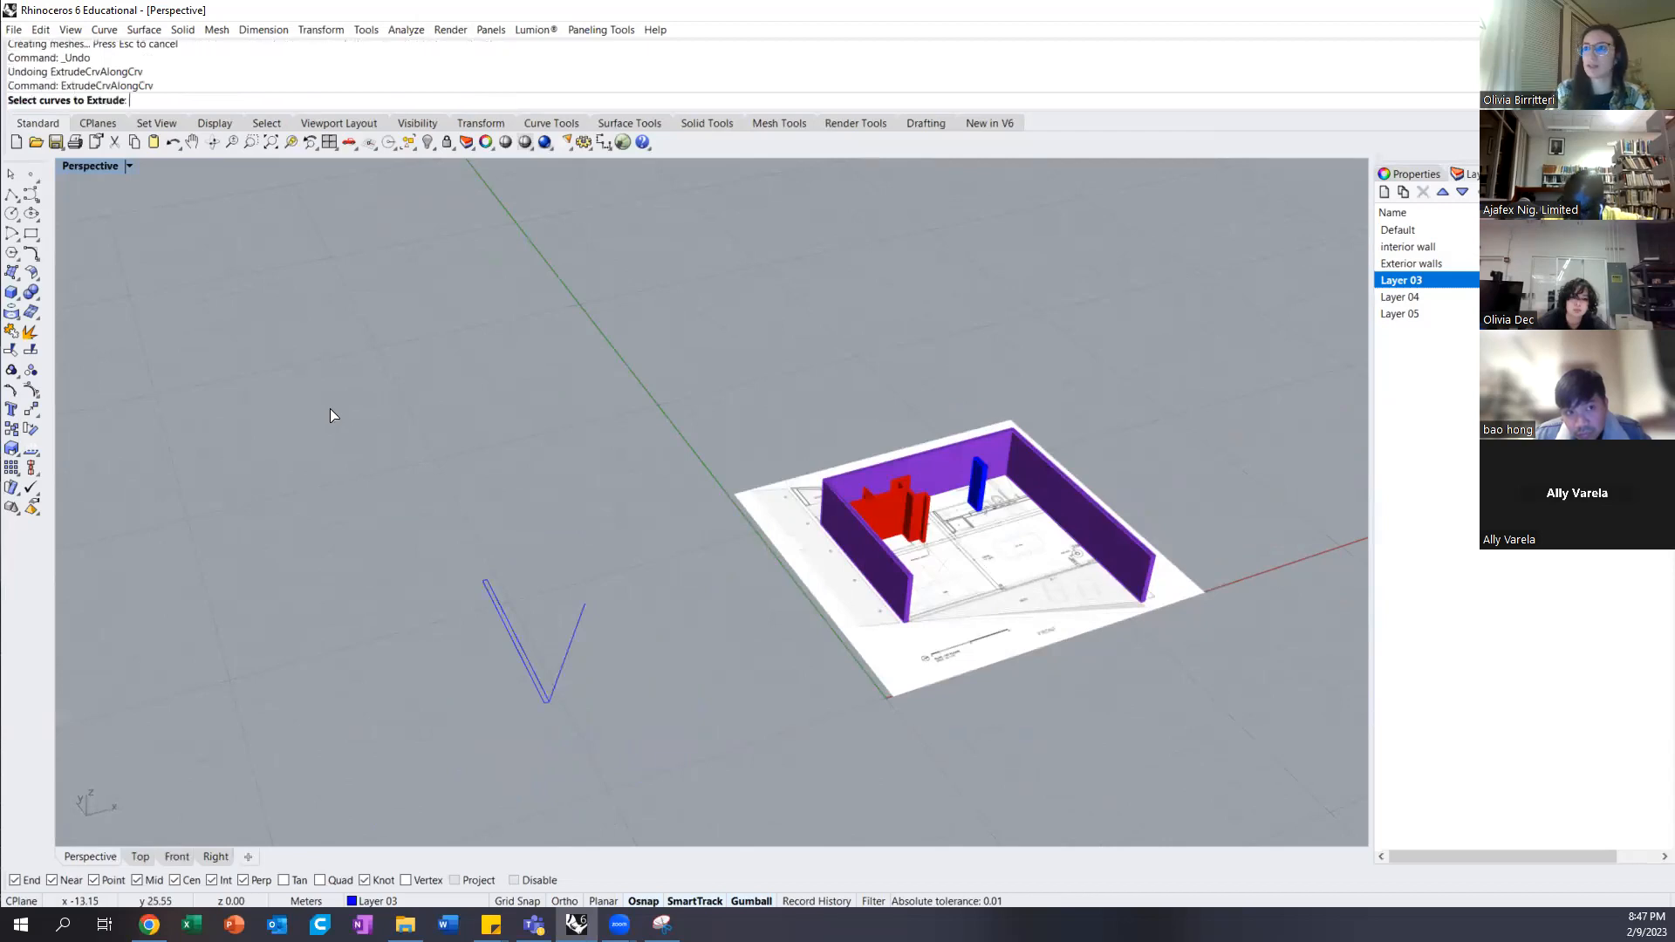
{"action": "left_click", "coordinate": [518, 631]}
{"action": "key", "text": "Return"}
{"action": "left_click", "coordinate": [572, 632]}
{"action": "key", "text": "ctrl+z"}
Extrude the thin rectangle along the slanted line with ExtrudeCrvAlongCrv, setting Solid=Yes
{"action": "key", "text": "Return"}
{"action": "left_click", "coordinate": [514, 639]}
{"action": "key", "text": "Return"}
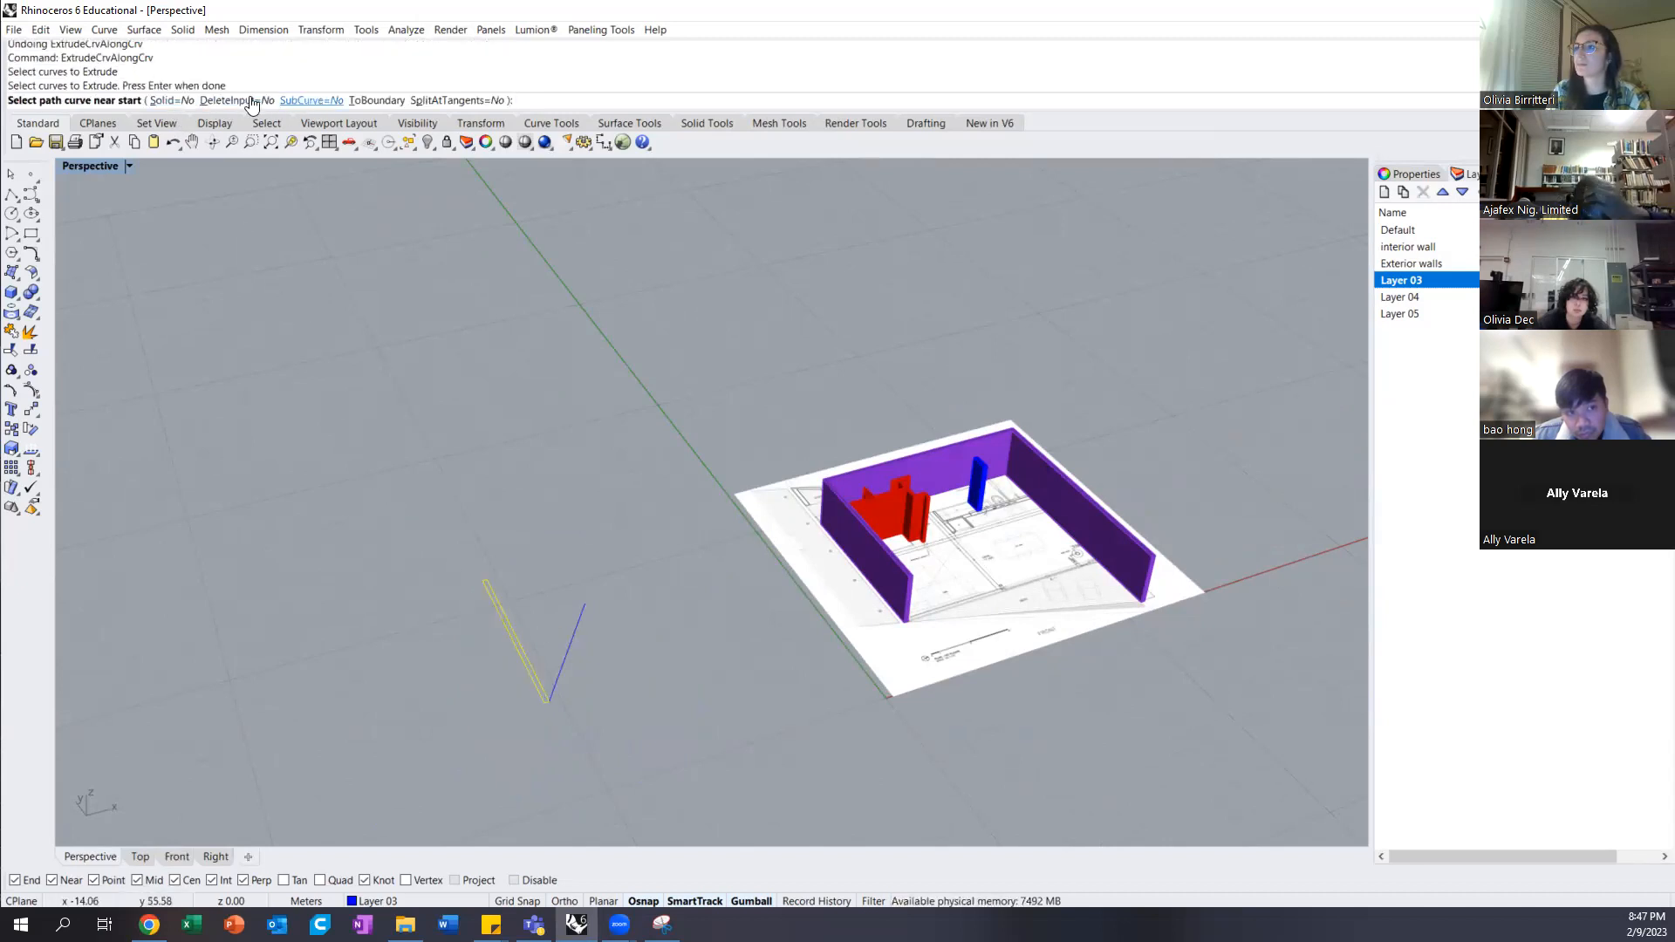
{"action": "left_click", "coordinate": [167, 102]}
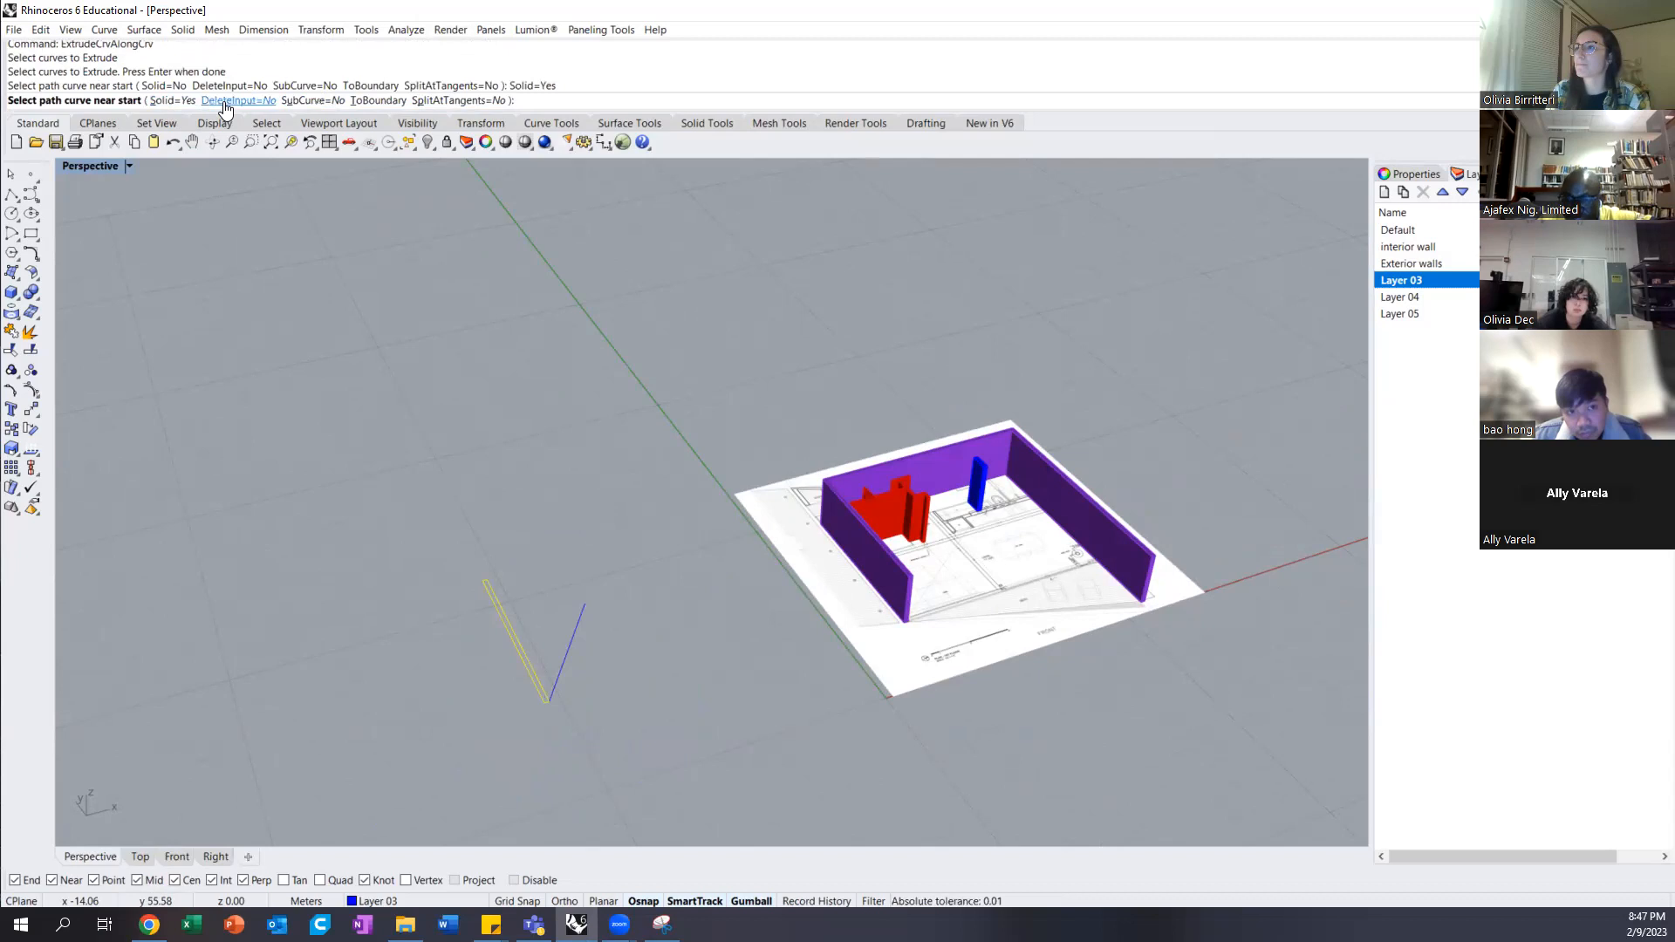
{"action": "left_click", "coordinate": [565, 653]}
Move the solid slanted wall from its bottom near corner to its upper near corner, where the slanted line emerges
{"action": "right_click_drag", "start_coordinate": [505, 639], "coordinate": [449, 620]}
{"action": "scroll", "coordinate": [499, 618], "scroll_direction": "up", "scroll_amount": 8}
{"action": "left_click", "coordinate": [481, 621]}
{"action": "scroll", "coordinate": [572, 527], "scroll_direction": "down", "scroll_amount": 5}
{"action": "type", "text": "M"}
{"action": "key", "text": "Return"}
{"action": "scroll", "coordinate": [484, 711], "scroll_direction": "up", "scroll_amount": 5}
{"action": "left_click", "coordinate": [474, 695]}
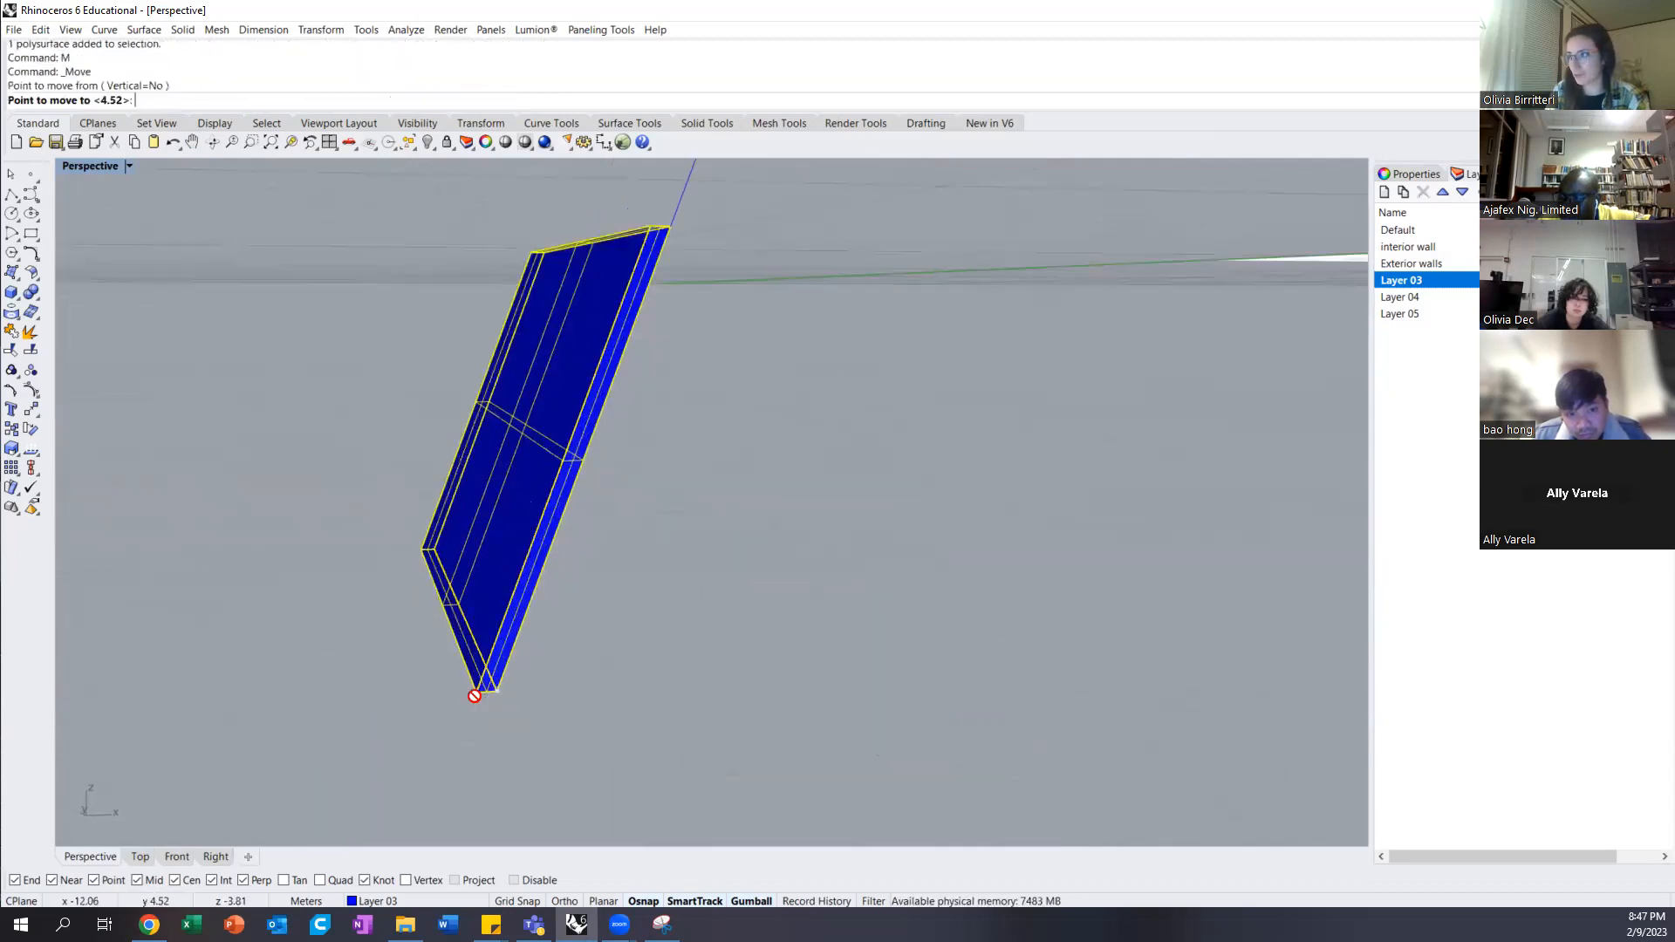
{"action": "key", "text": "Escape"}
{"action": "type", "text": "M"}
{"action": "key", "text": "Return"}
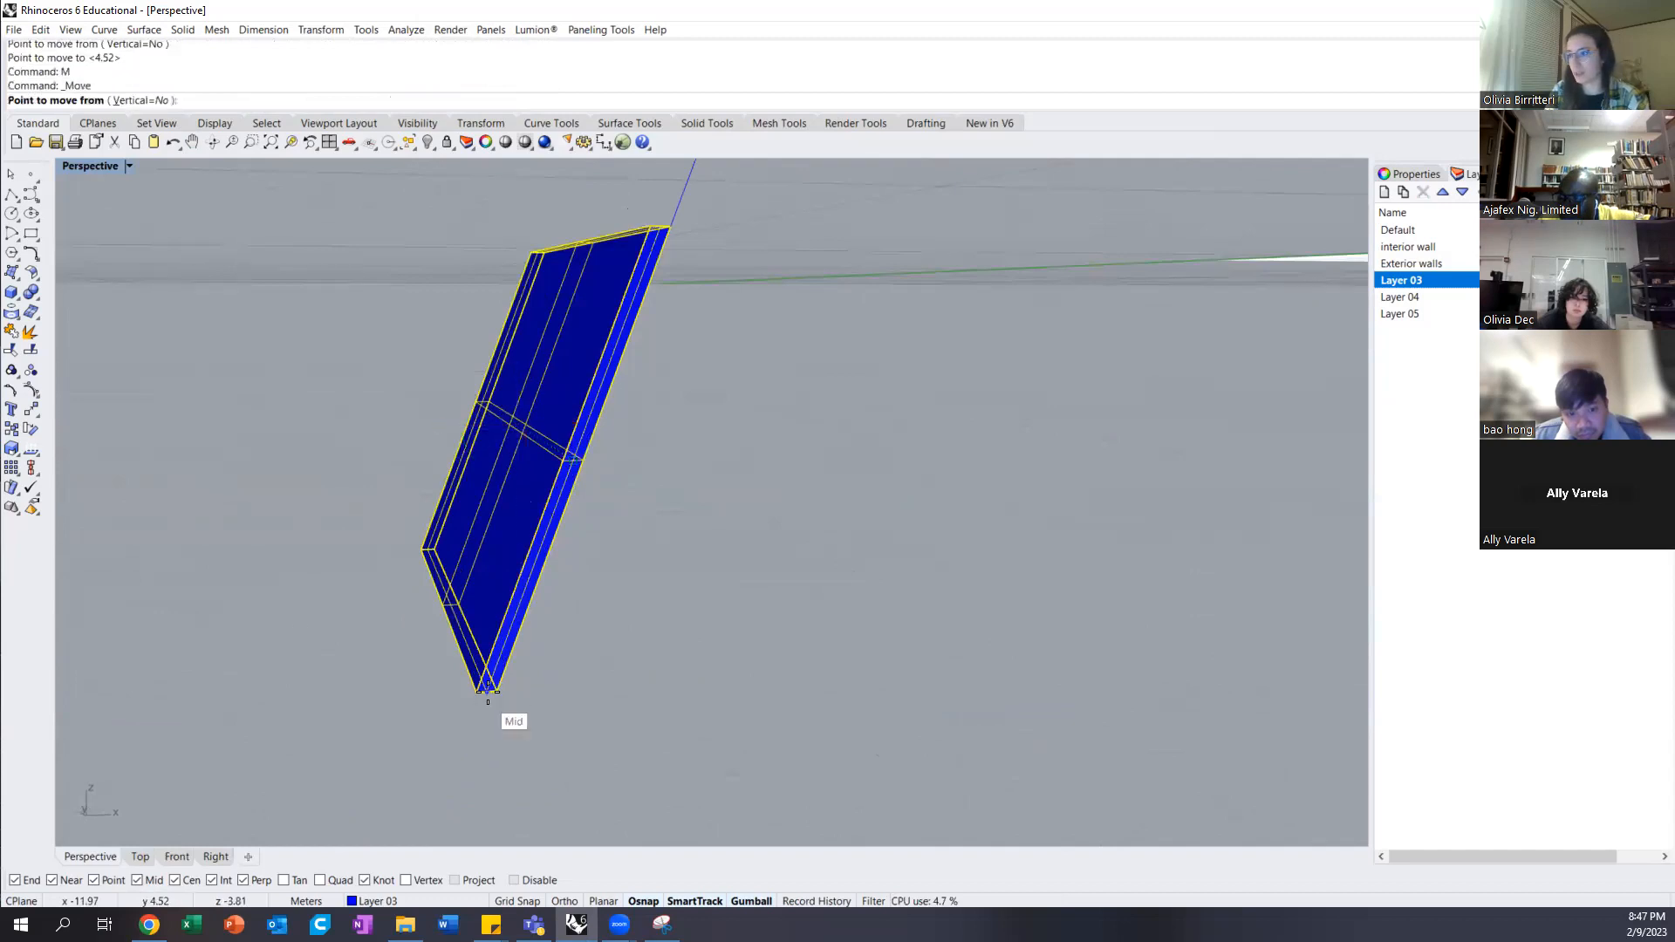
{"action": "left_click", "coordinate": [497, 690]}
{"action": "left_click", "coordinate": [676, 226]}
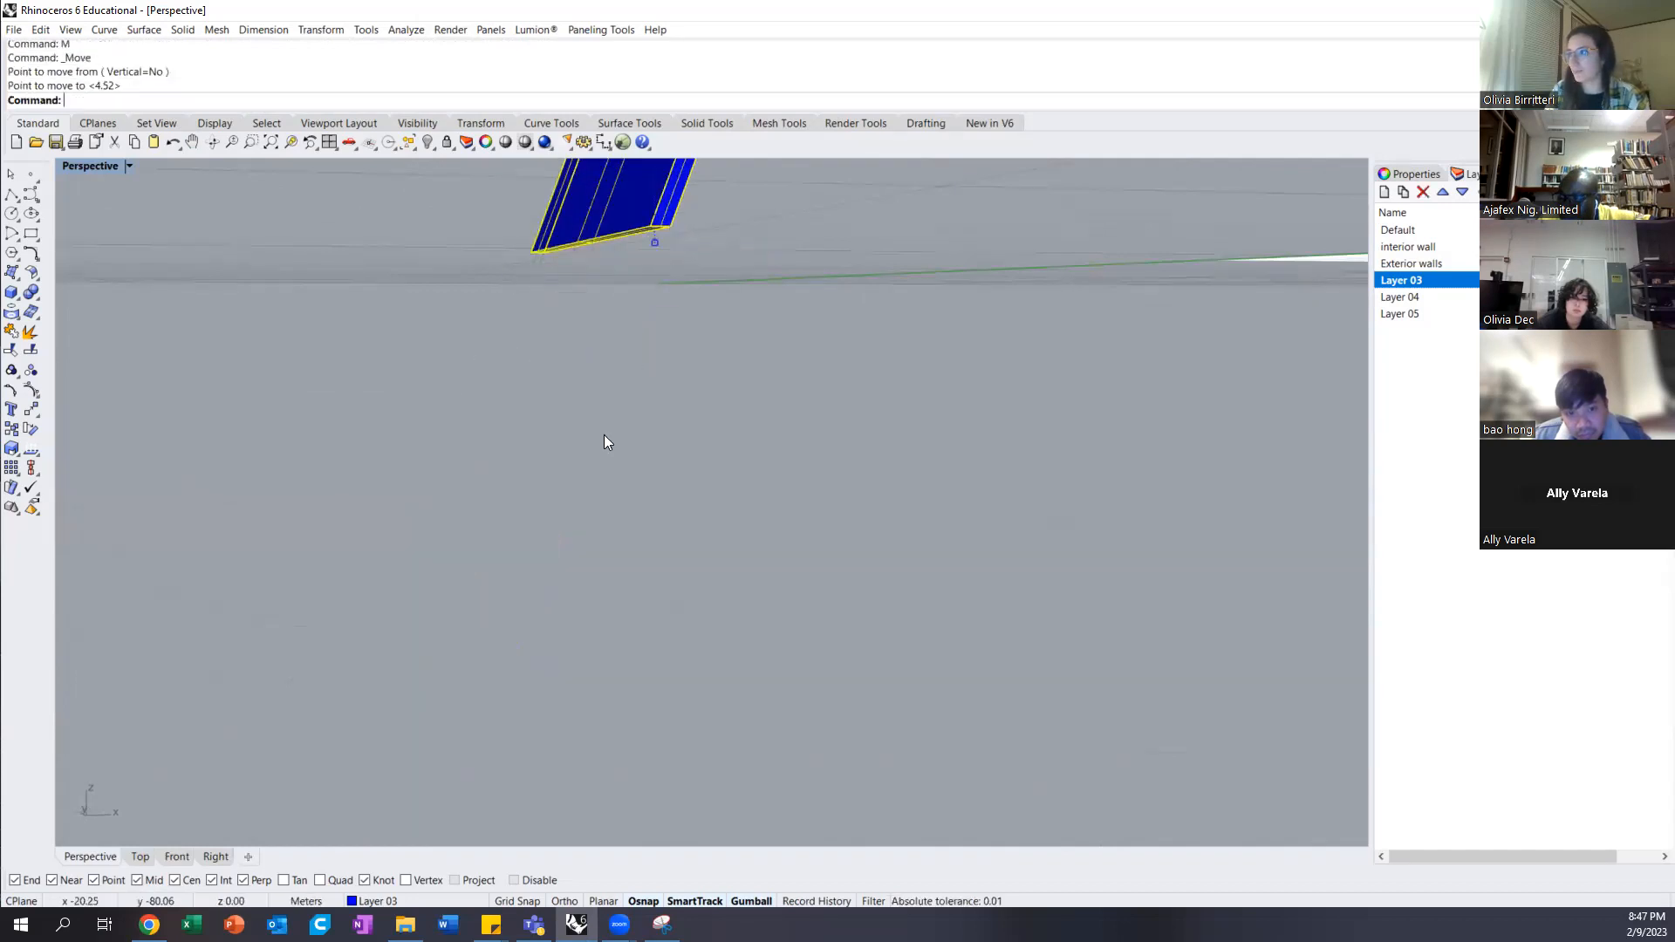
Move the slanted wall farther away so the thin rectangle and slanted line stand free, and deselect it
{"action": "scroll", "coordinate": [604, 435], "scroll_direction": "down", "scroll_amount": 5}
{"action": "left_click_drag", "start_coordinate": [621, 383], "coordinate": [349, 276]}
{"action": "left_click", "coordinate": [549, 541]}
Create a second slanted wall with Sweep1, using the slanted line as rail, the thin rectangle as cross section, and Freeform frame style
{"action": "right_click_drag", "start_coordinate": [645, 528], "coordinate": [624, 534]}
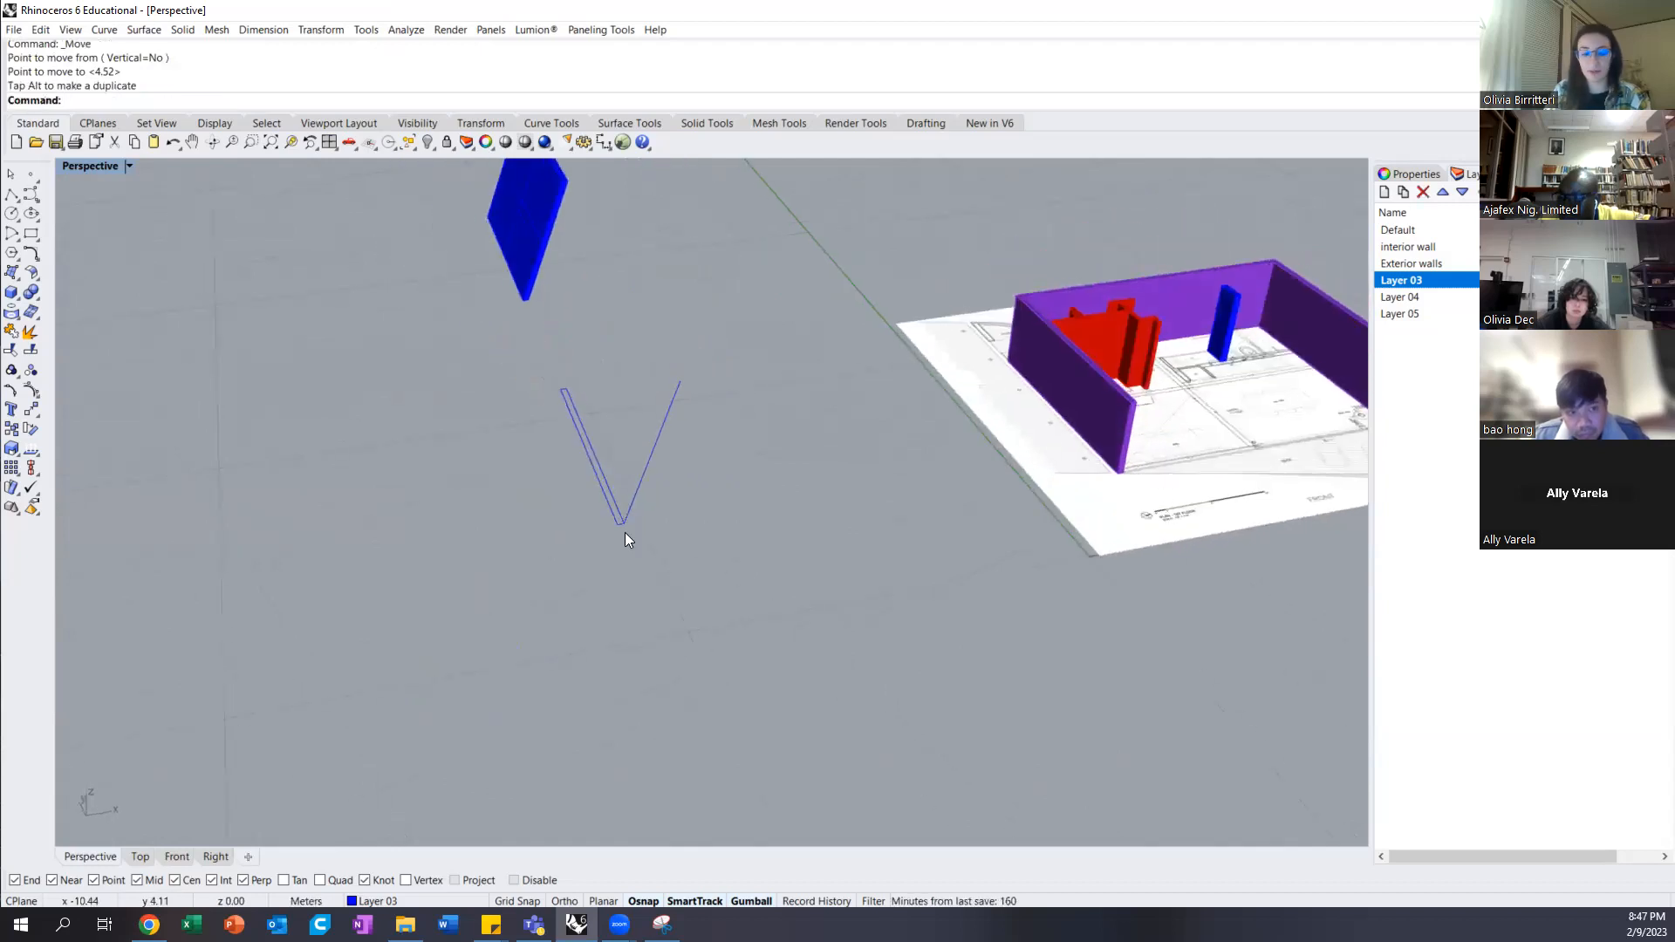
{"action": "type", "text": "s"}
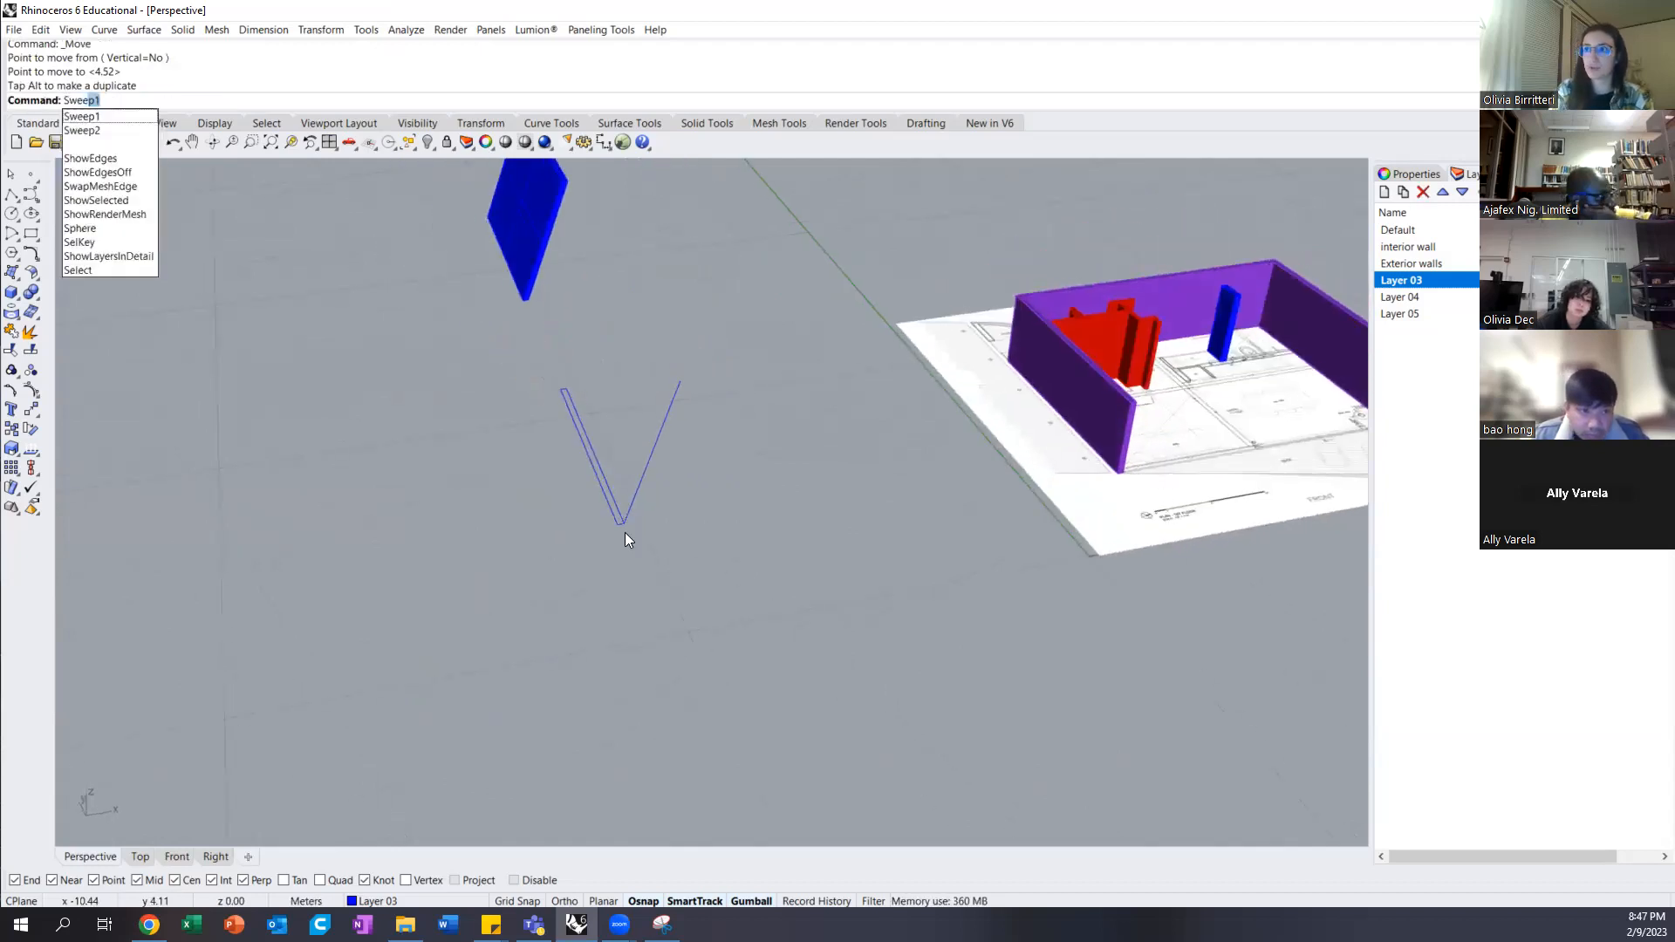
{"action": "key", "text": "Return"}
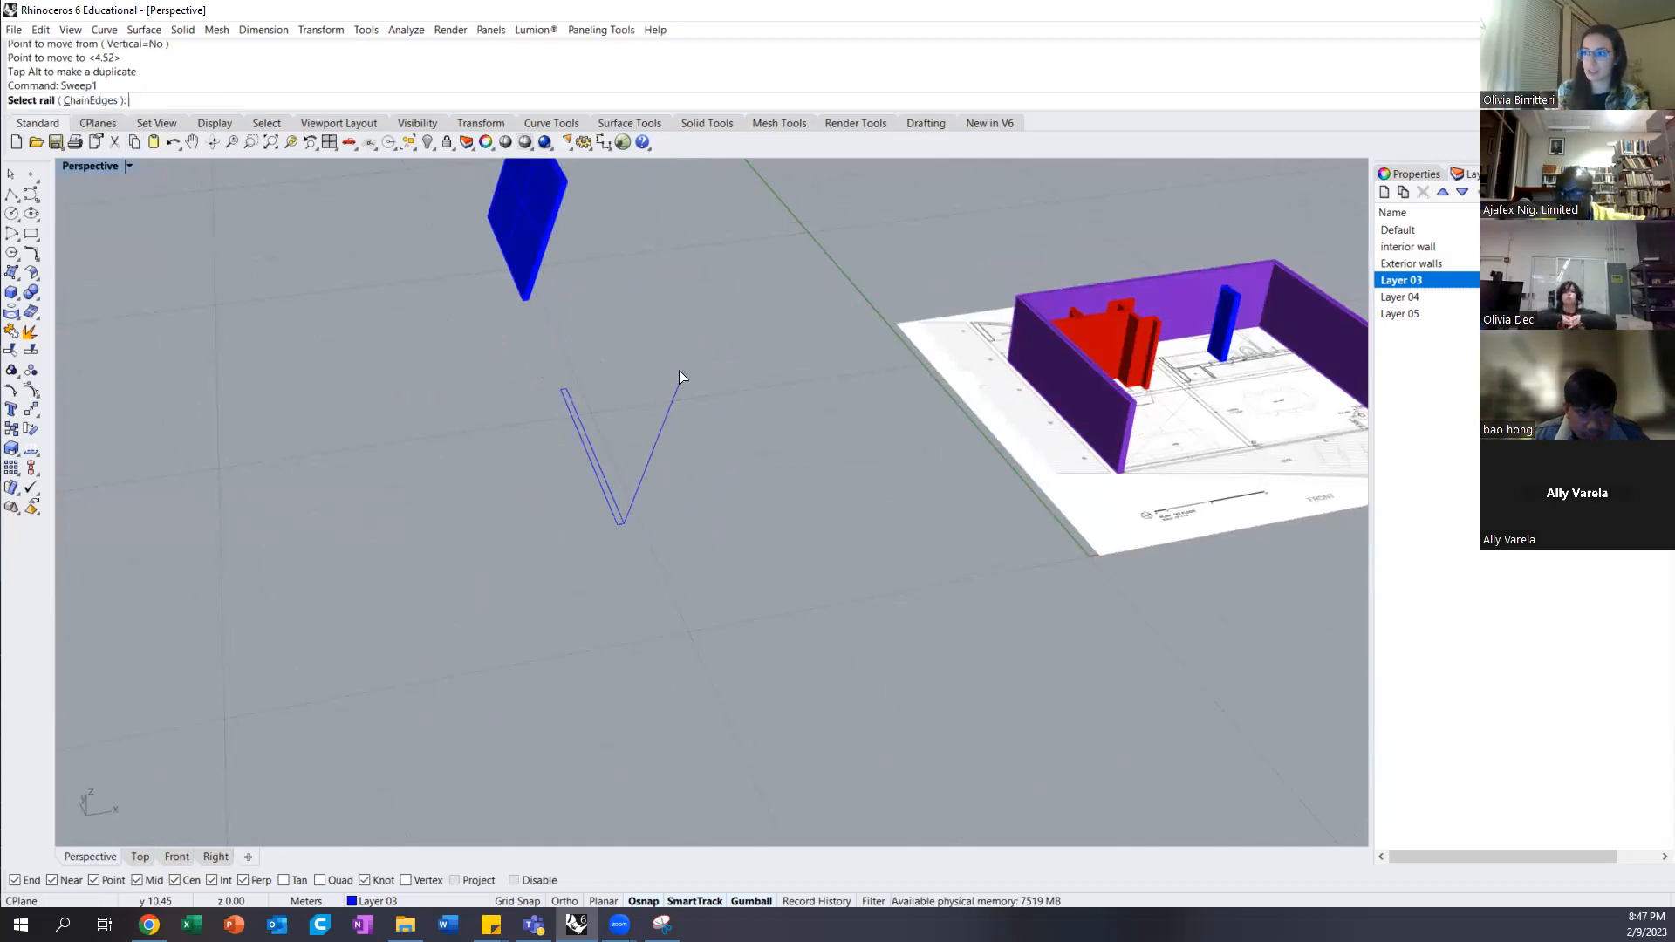
{"action": "left_click", "coordinate": [657, 445]}
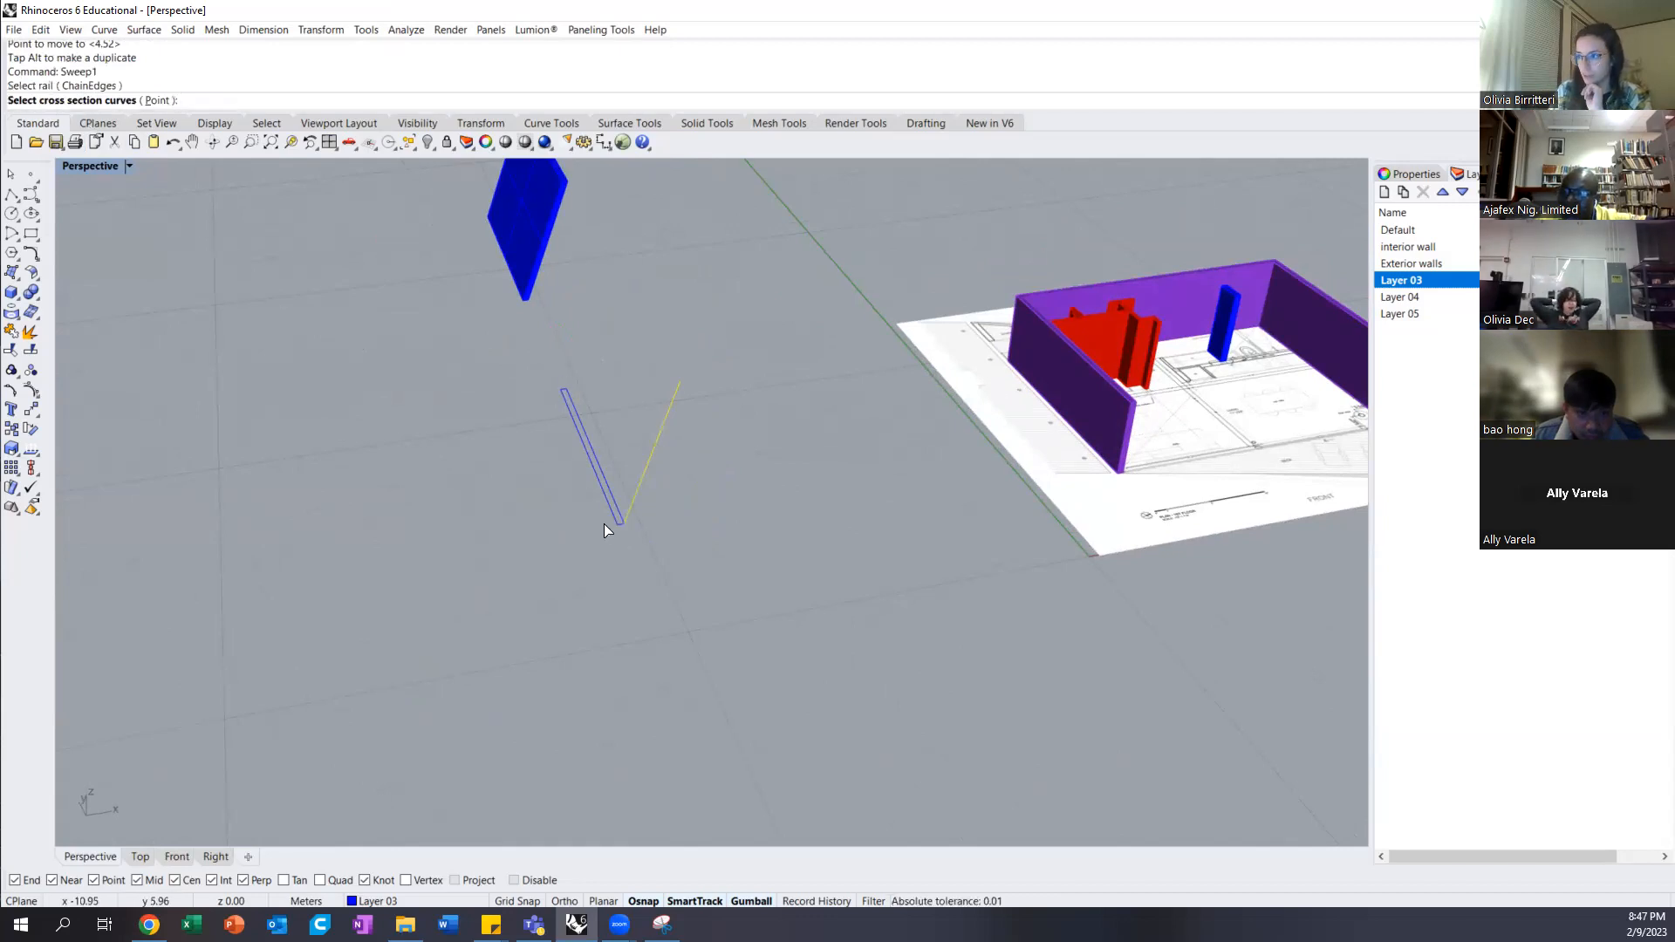
{"action": "left_click", "coordinate": [584, 455]}
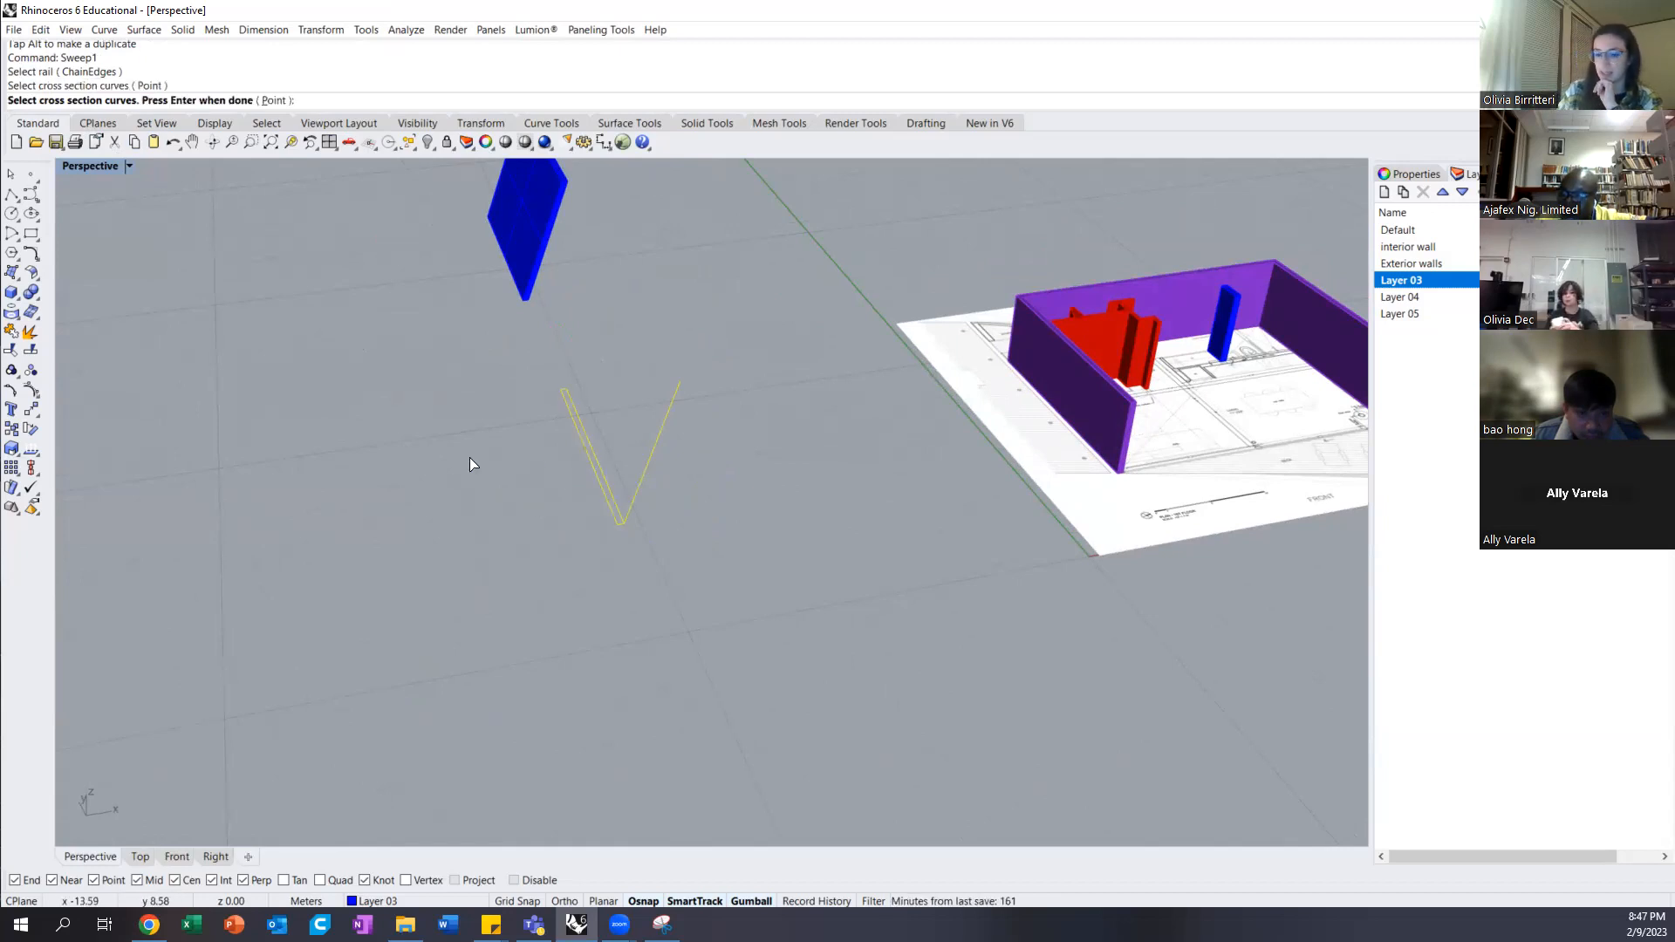
{"action": "key", "text": "Return"}
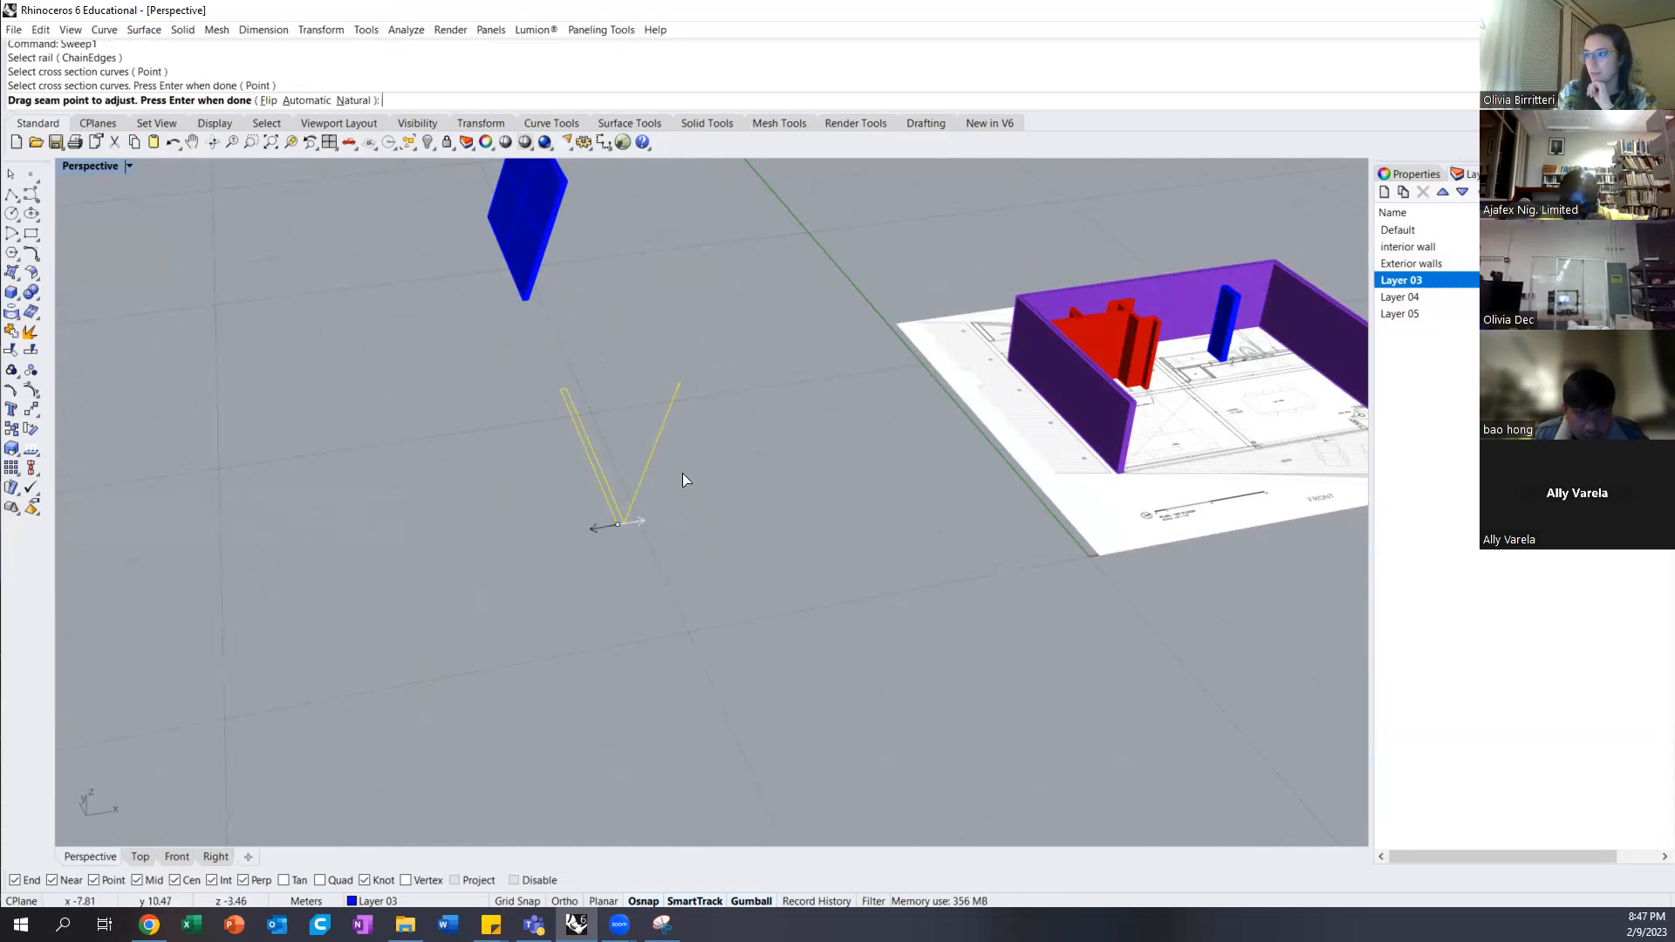
{"action": "mouse_move", "coordinate": [690, 471]}
{"action": "right_mouse_down"}
{"action": "mouse_move", "coordinate": [666, 486]}
{"action": "mouse_move", "coordinate": [648, 467]}
{"action": "mouse_move", "coordinate": [707, 495]}
{"action": "right_mouse_up"}
{"action": "right_click", "coordinate": [710, 485]}
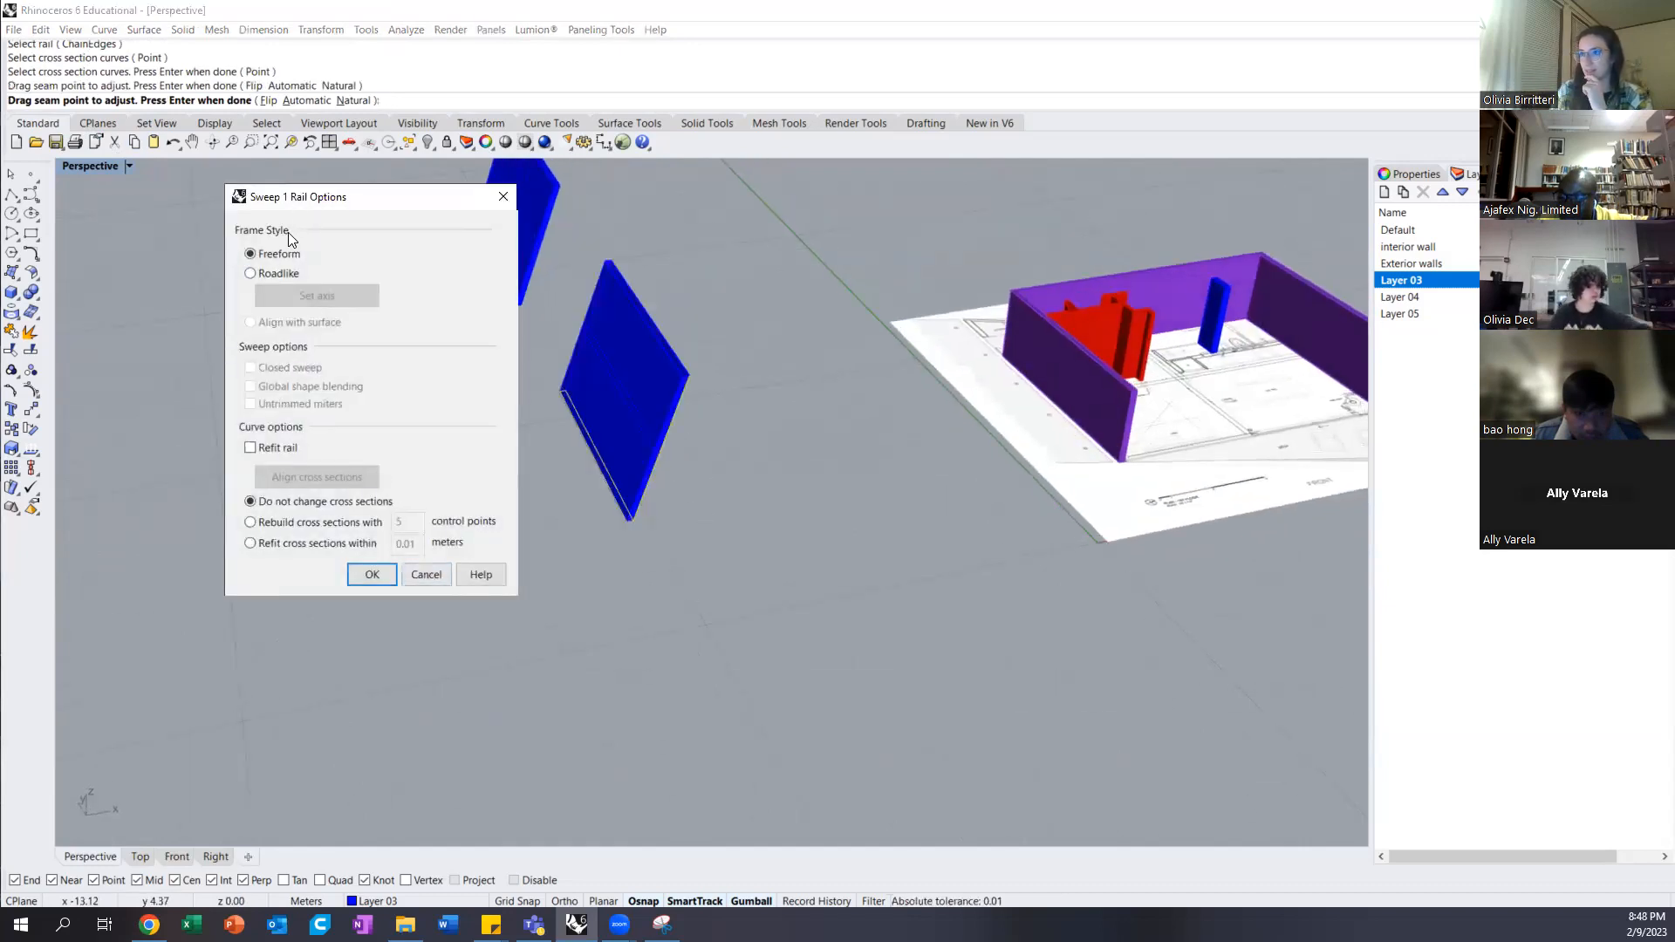
{"action": "left_click", "coordinate": [372, 573]}
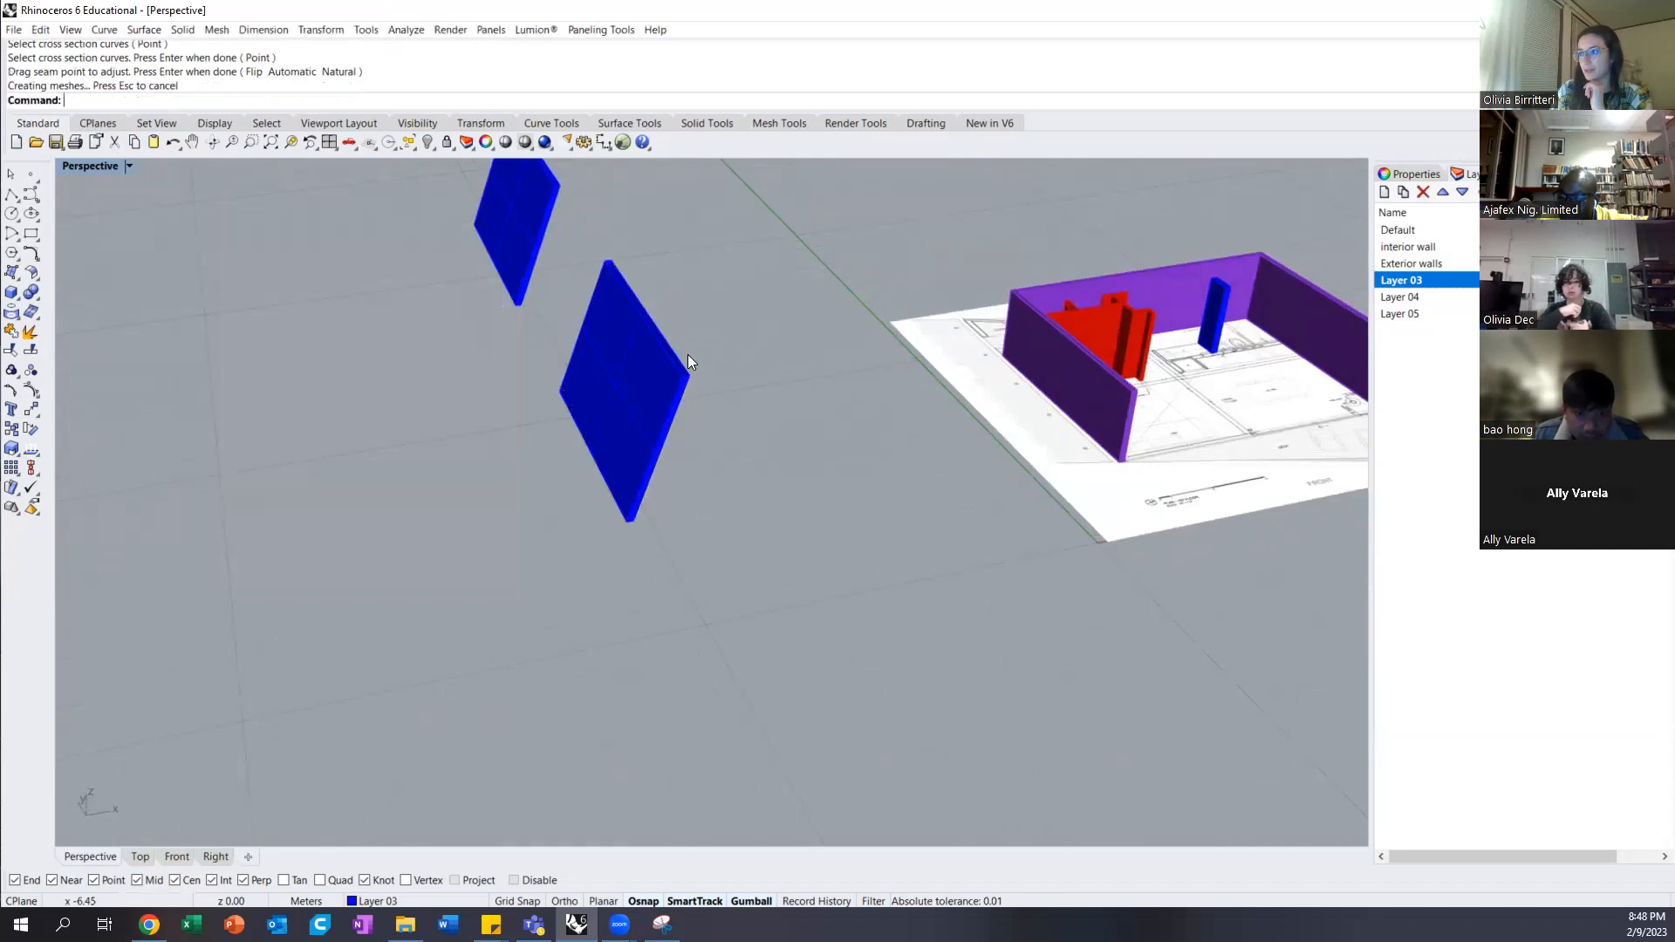
Examine the swept wall up close and from several angles beside the extruded one, and open the Help
{"action": "scroll", "coordinate": [687, 354], "scroll_direction": "up", "scroll_amount": 3}
{"action": "right_click_drag", "start_coordinate": [691, 406], "coordinate": [302, 541]}
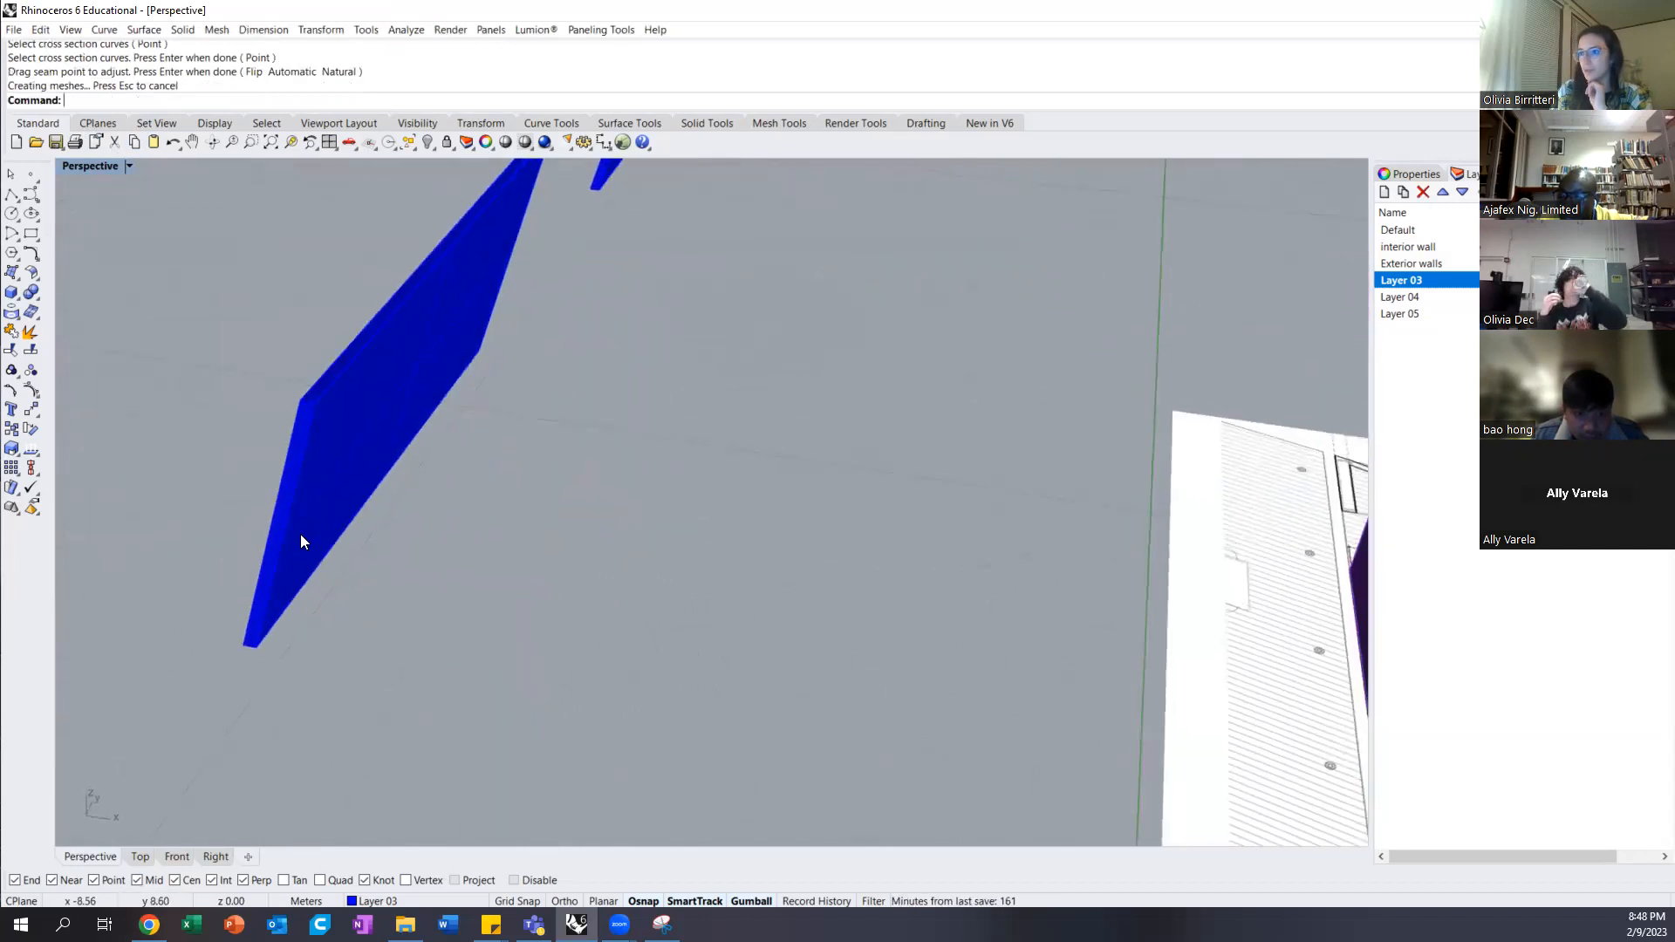
{"action": "right_click_drag", "start_coordinate": [364, 477], "coordinate": [427, 473]}
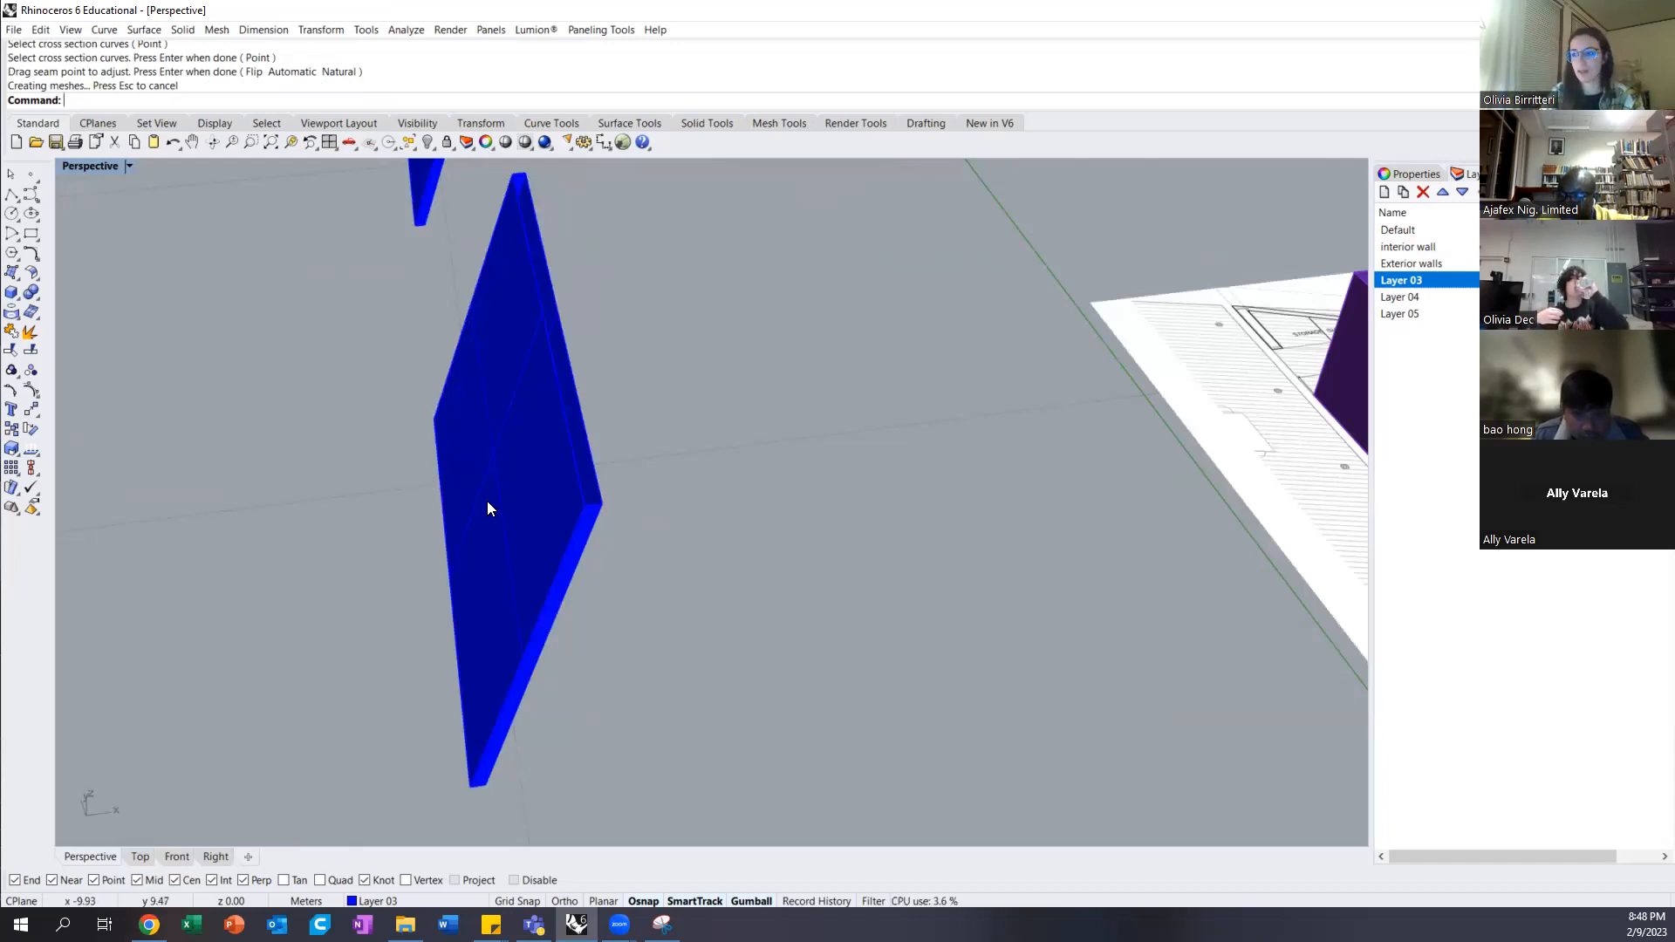
{"action": "scroll", "coordinate": [487, 501], "scroll_direction": "down", "scroll_amount": 6}
{"action": "right_click_drag", "start_coordinate": [536, 555], "coordinate": [490, 547]}
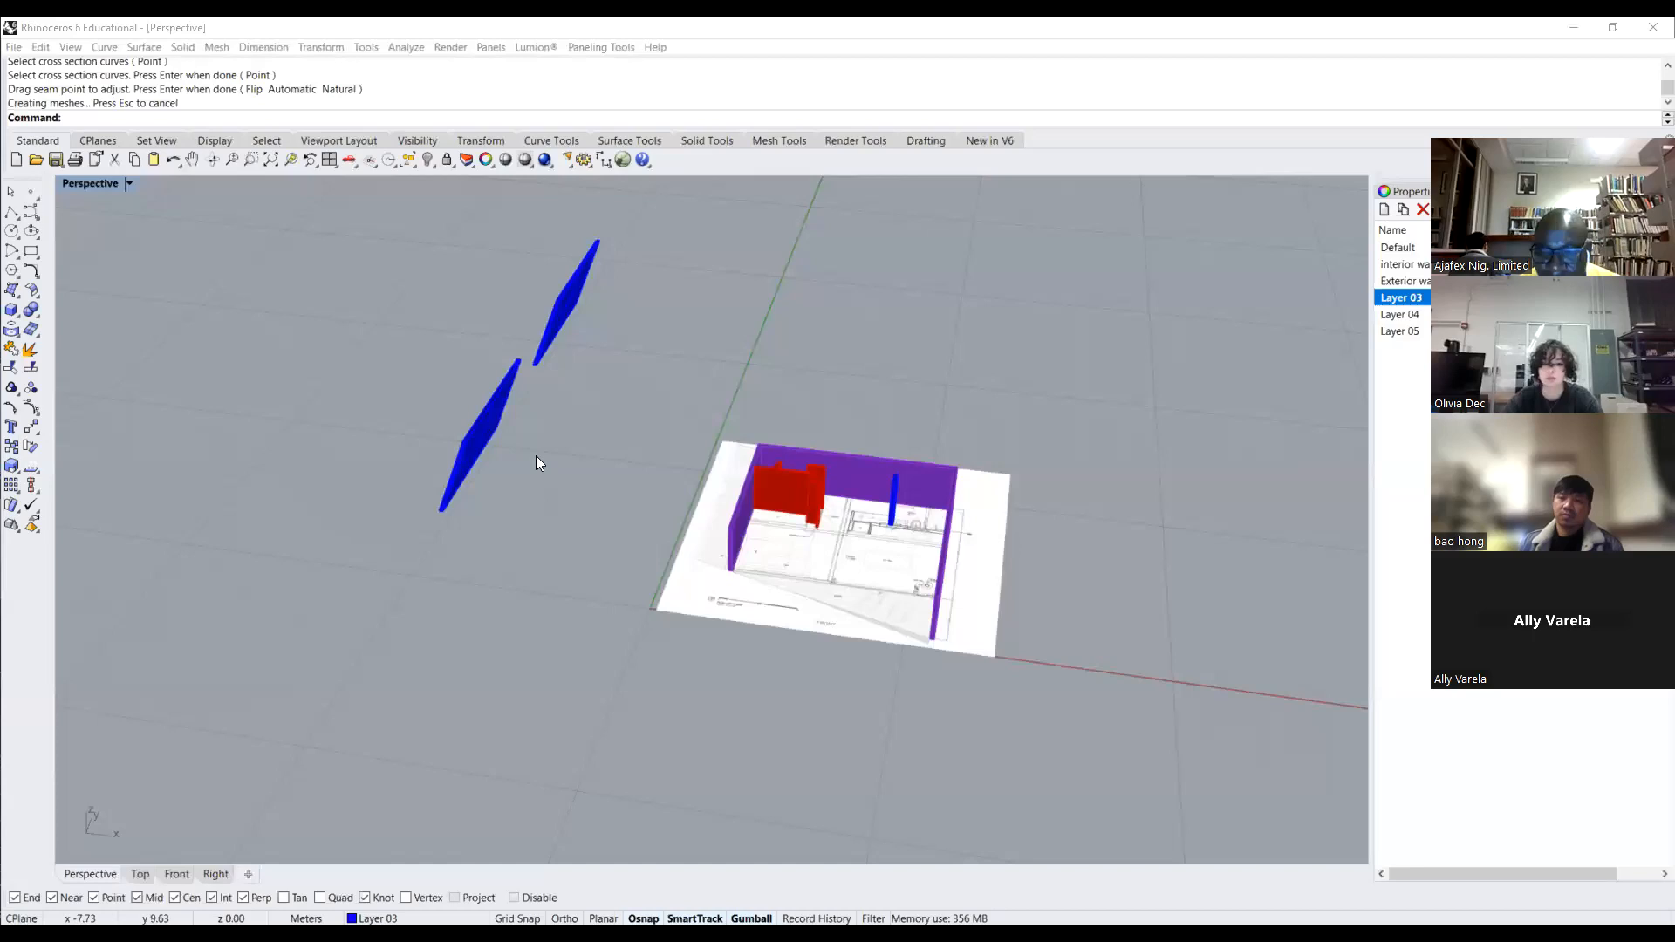
{"action": "right_click_drag", "start_coordinate": [519, 519], "coordinate": [535, 516]}
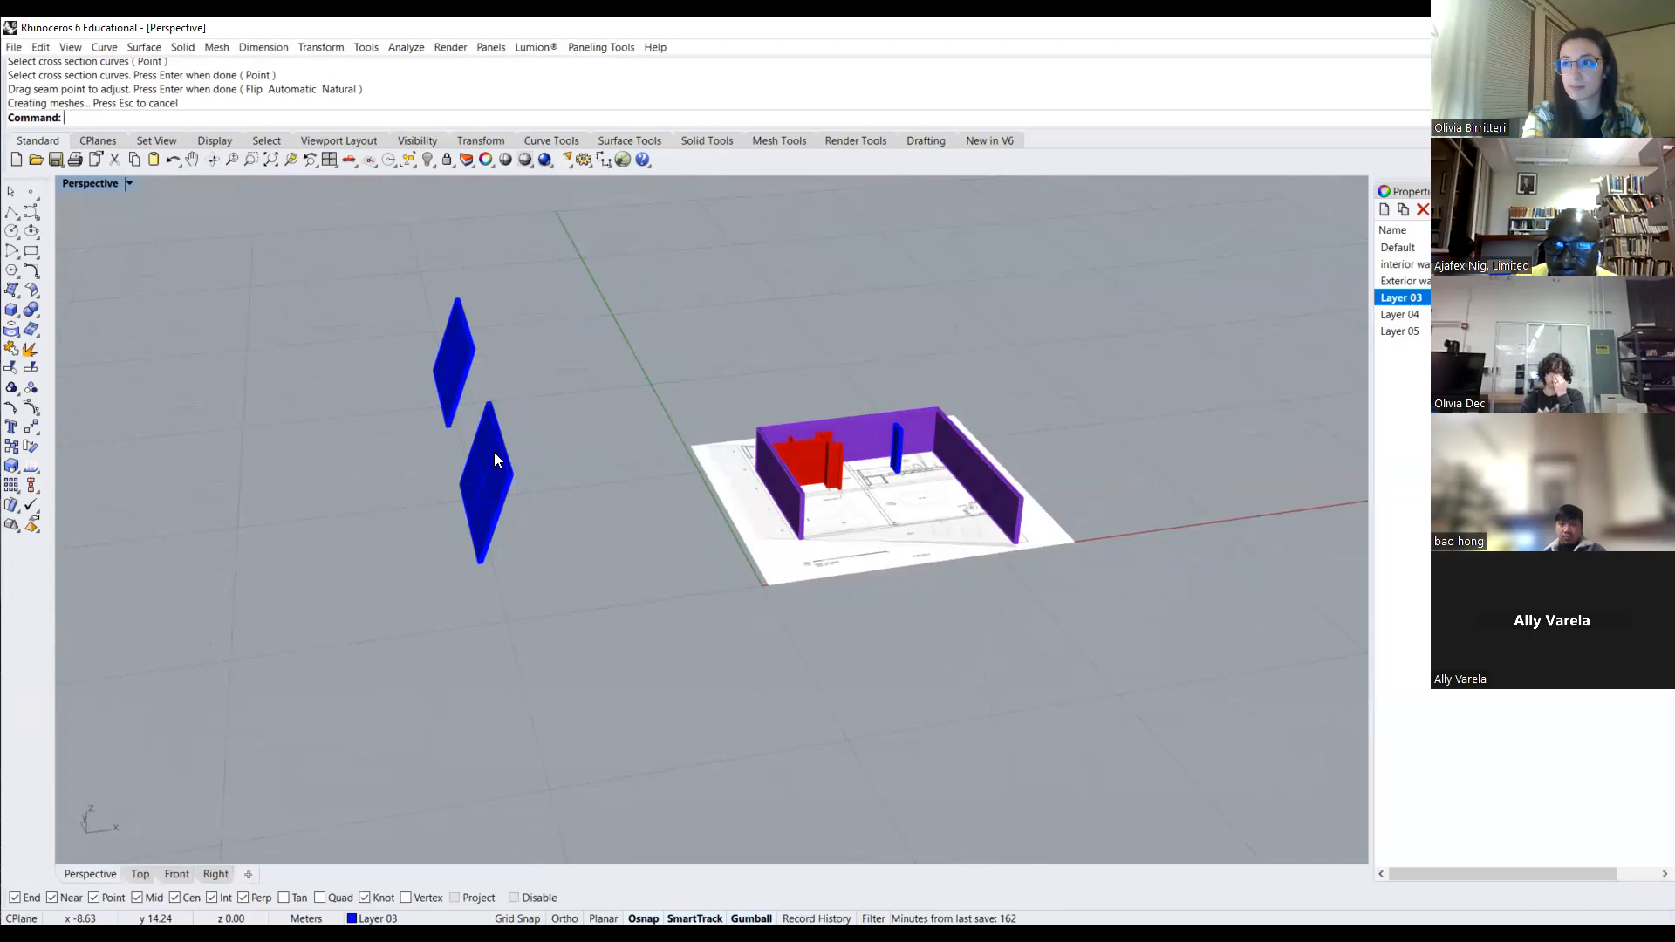
{"action": "key", "text": "F1"}
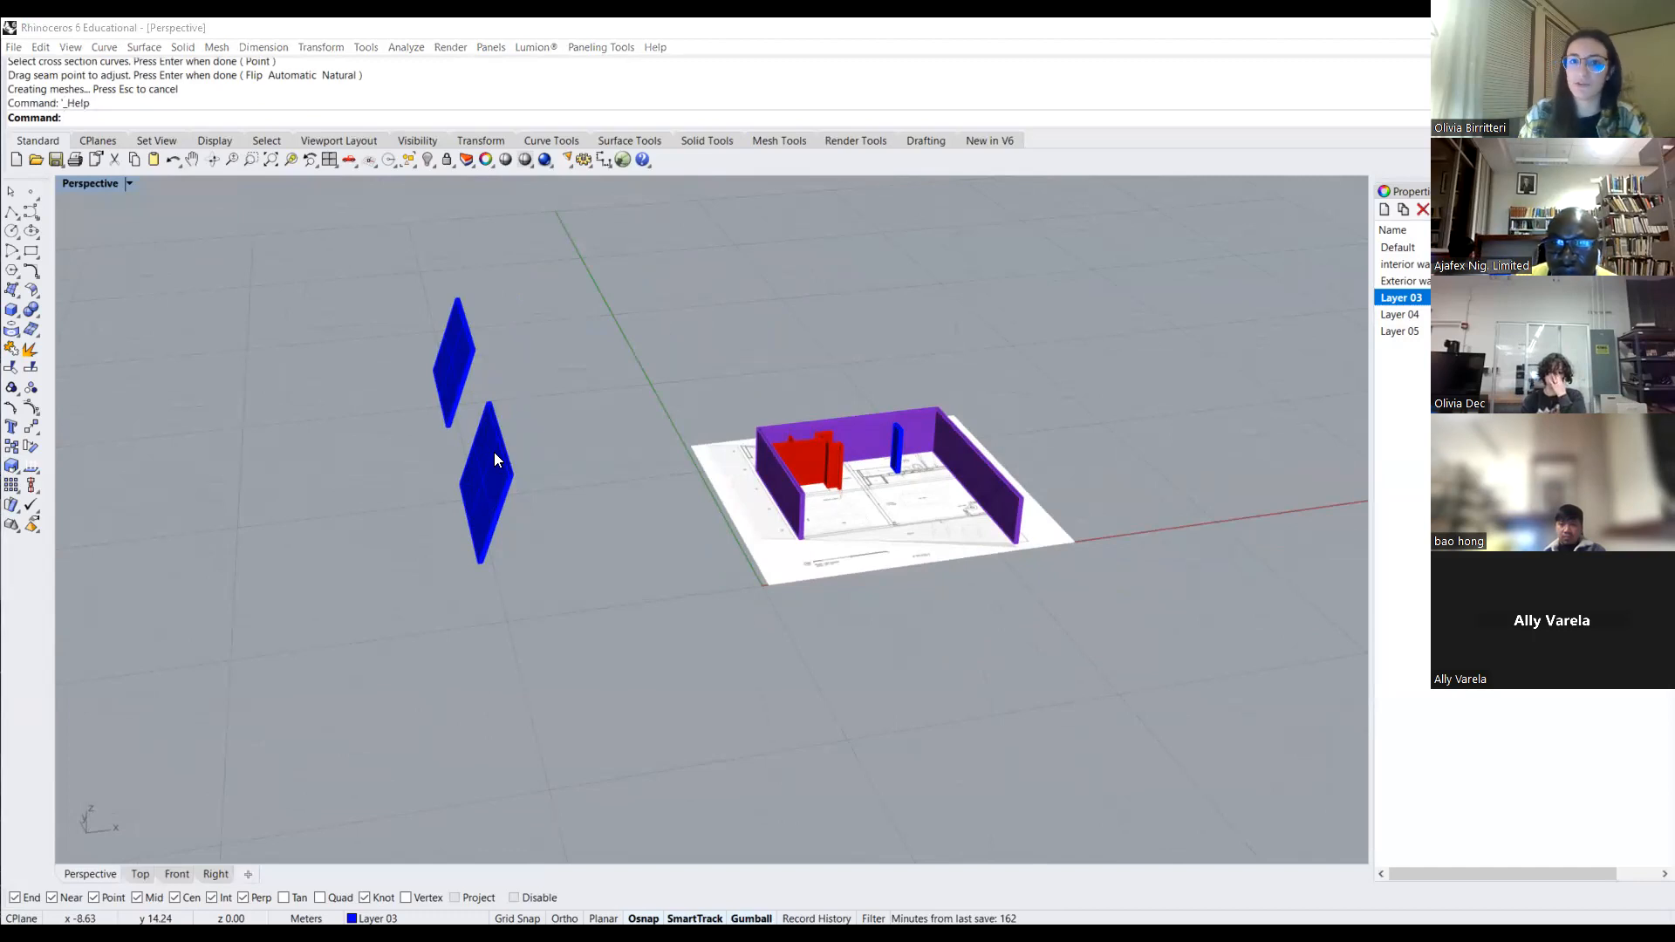